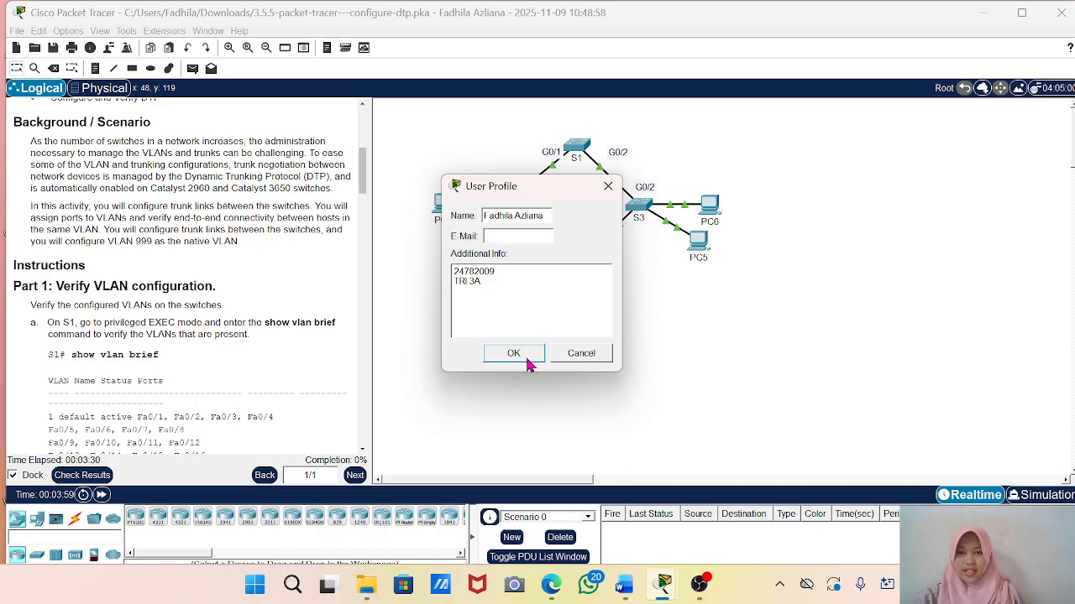
Step: Confirm the user profile and review the activity's address table, objectives, scenario and Part 1 instructions
{"action": "left_click", "coordinate": [526, 356]}
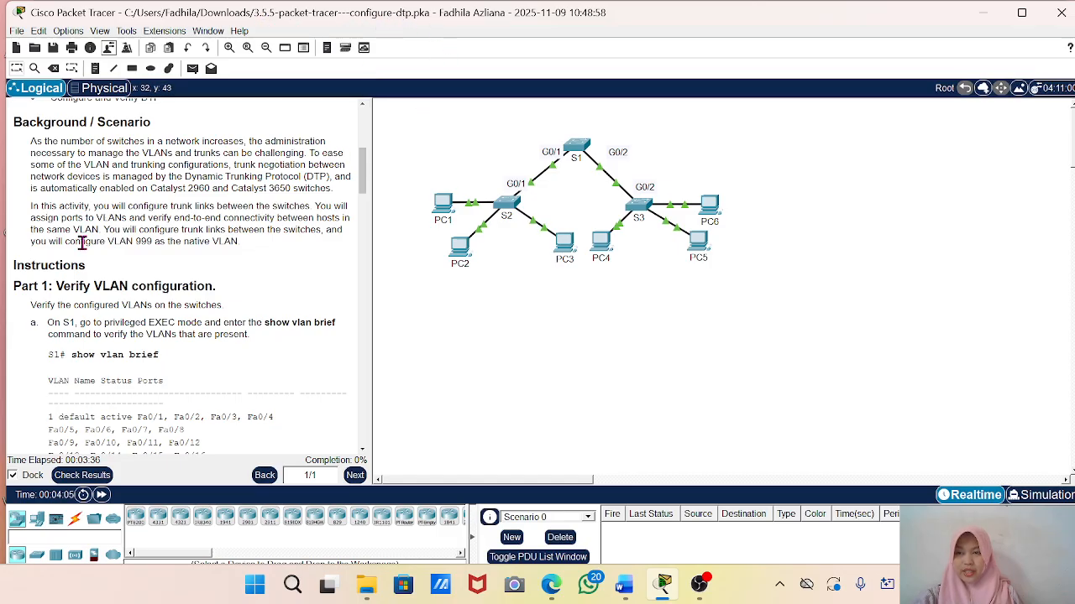
{"action": "scroll", "coordinate": [101, 260], "scroll_direction": "up", "scroll_amount": 4}
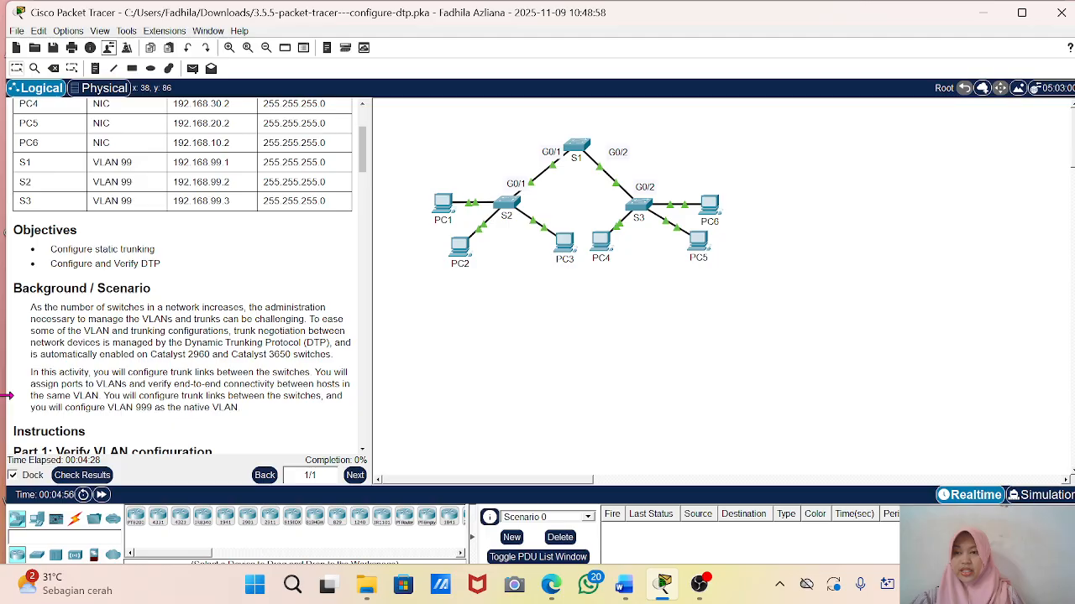
{"action": "scroll", "coordinate": [139, 372], "scroll_direction": "down", "scroll_amount": 3}
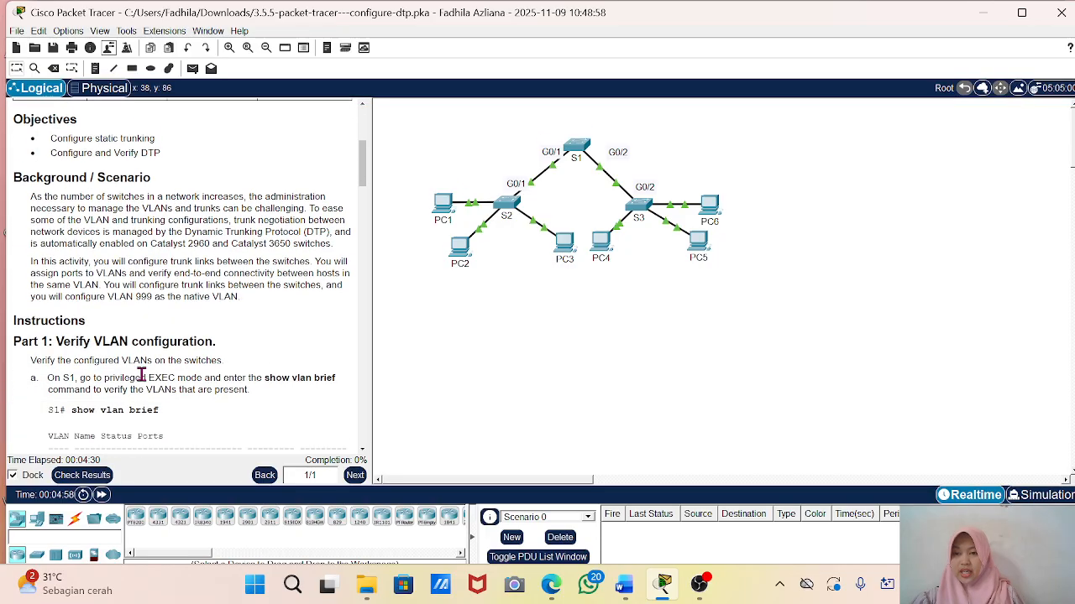
{"action": "scroll", "coordinate": [141, 375], "scroll_direction": "up", "scroll_amount": 1}
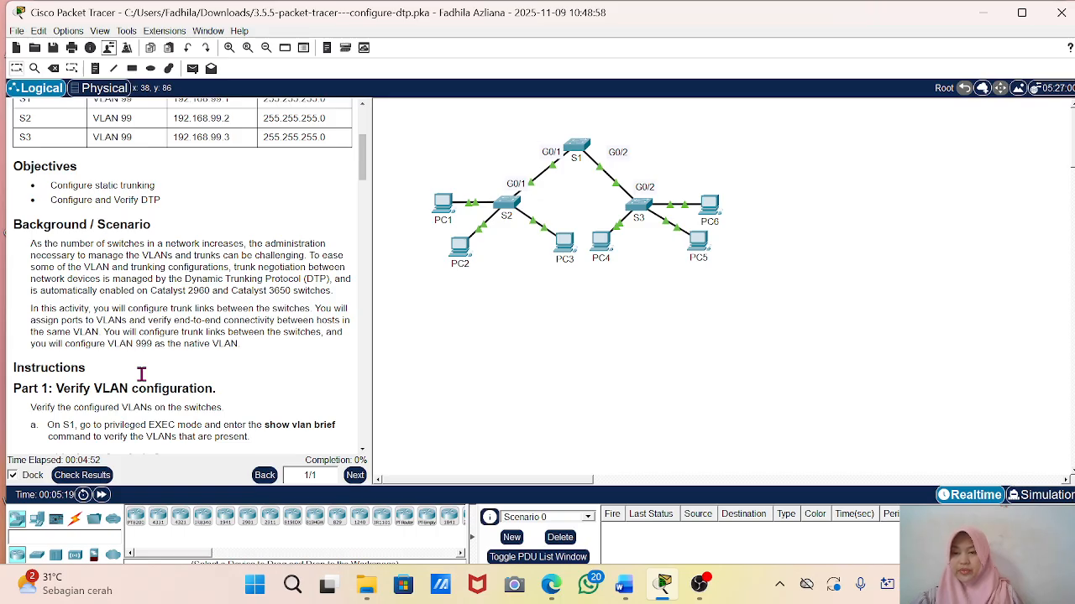
{"action": "scroll", "coordinate": [124, 324], "scroll_direction": "down", "scroll_amount": 3}
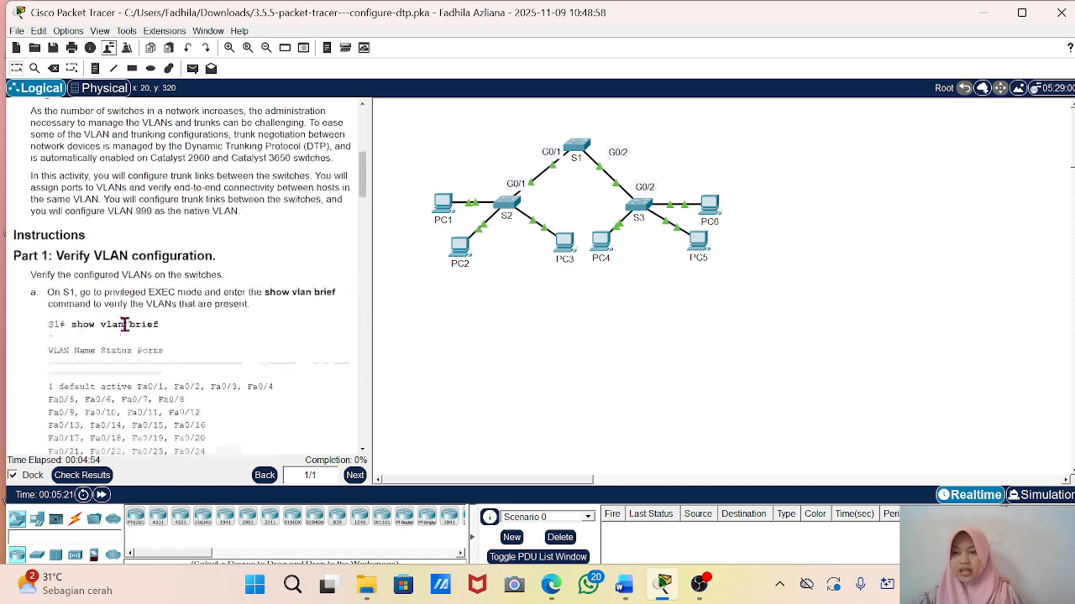
{"action": "scroll", "coordinate": [125, 324], "scroll_direction": "down", "scroll_amount": 1}
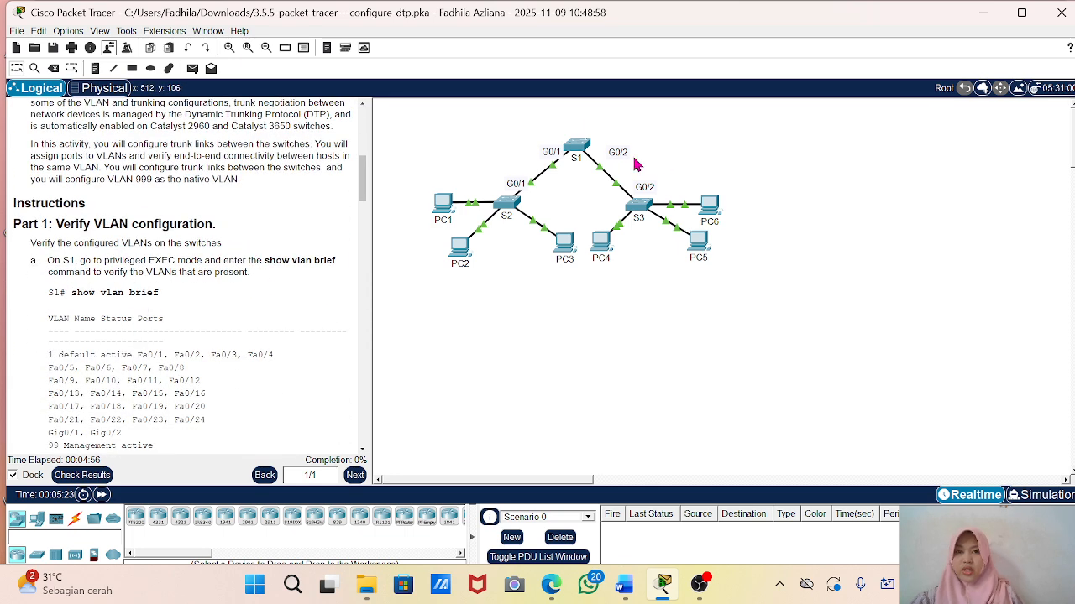
Step: On switch S1, enter privileged EXEC mode and list its VLANs with show vlan brief
{"action": "left_click", "coordinate": [576, 146]}
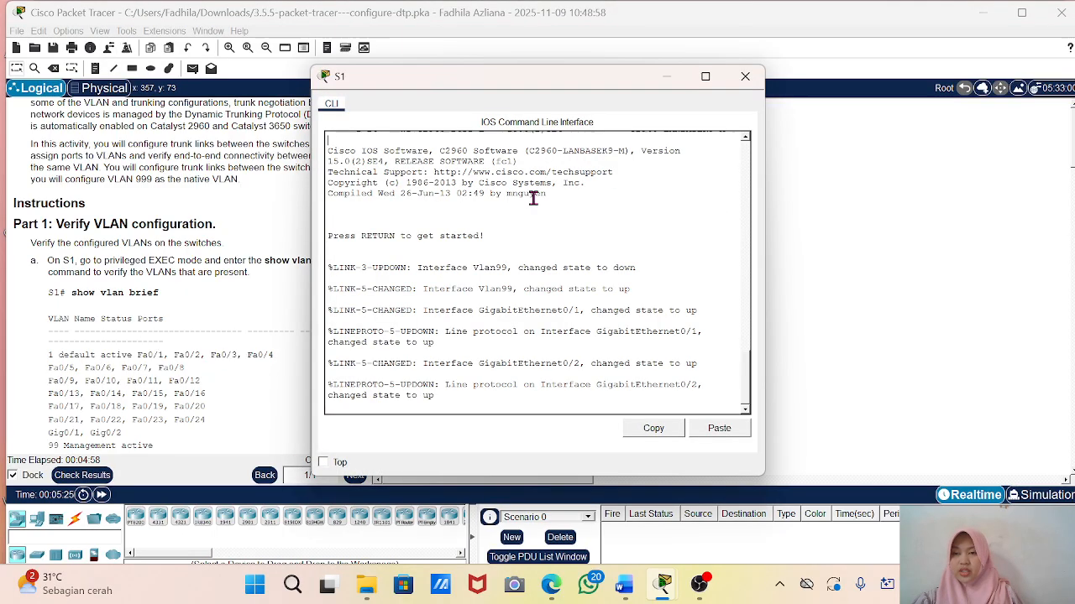
{"action": "key", "text": "Return"}
{"action": "key", "text": "Return"}
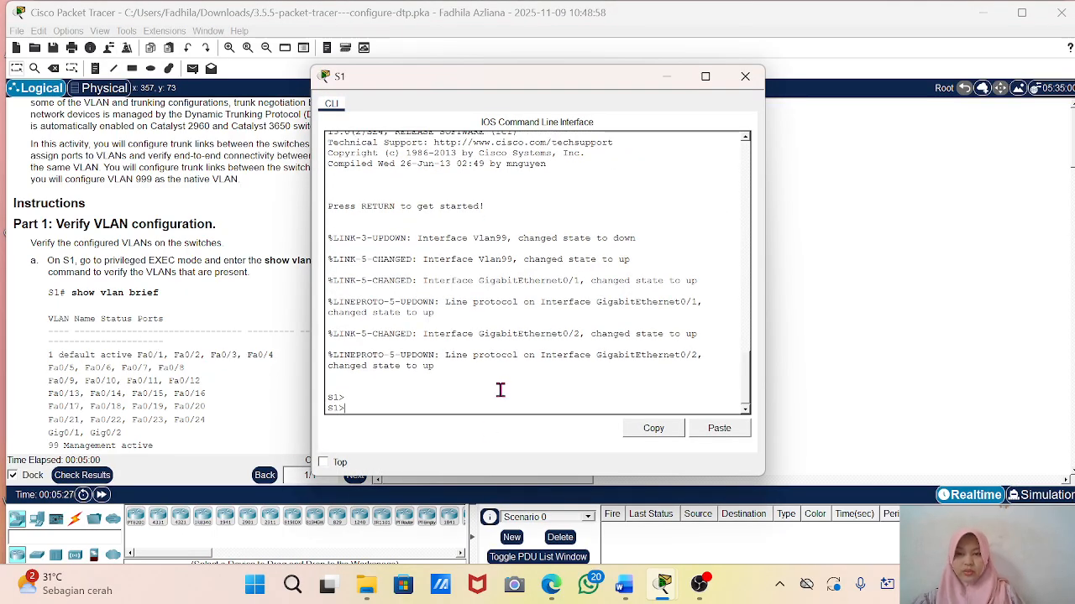
{"action": "type", "text": "ena"}
{"action": "key", "text": "Return"}
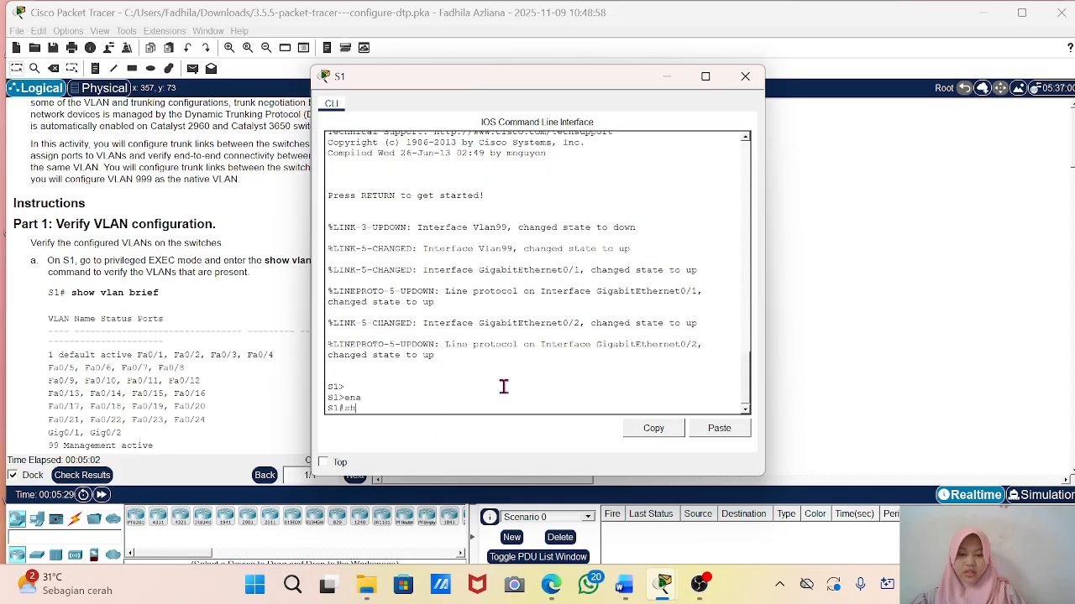
{"action": "type", "text": "show vlan"}
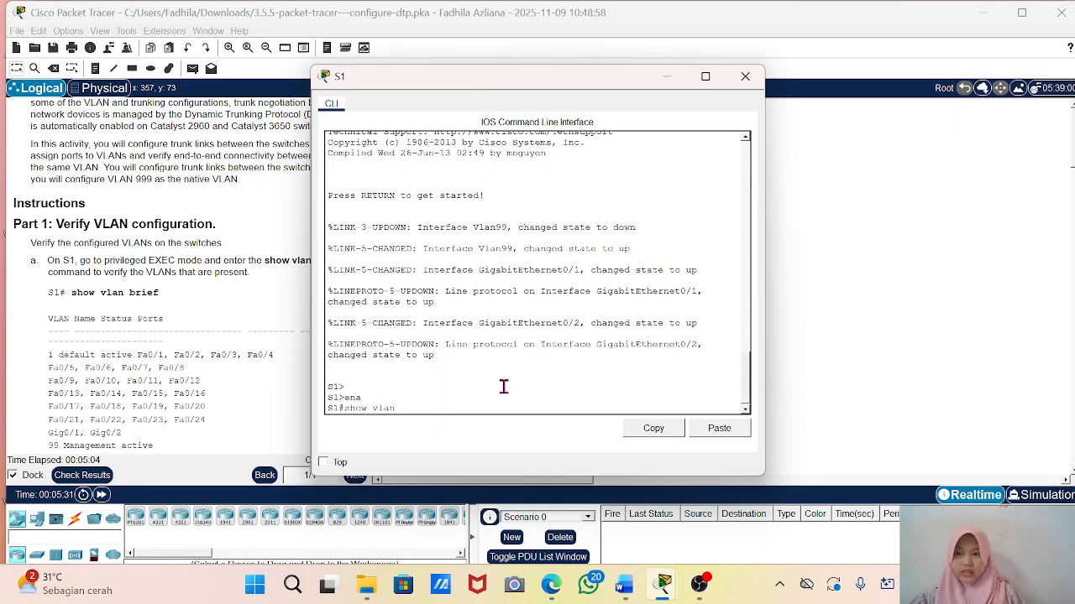
{"action": "type", "text": " brief"}
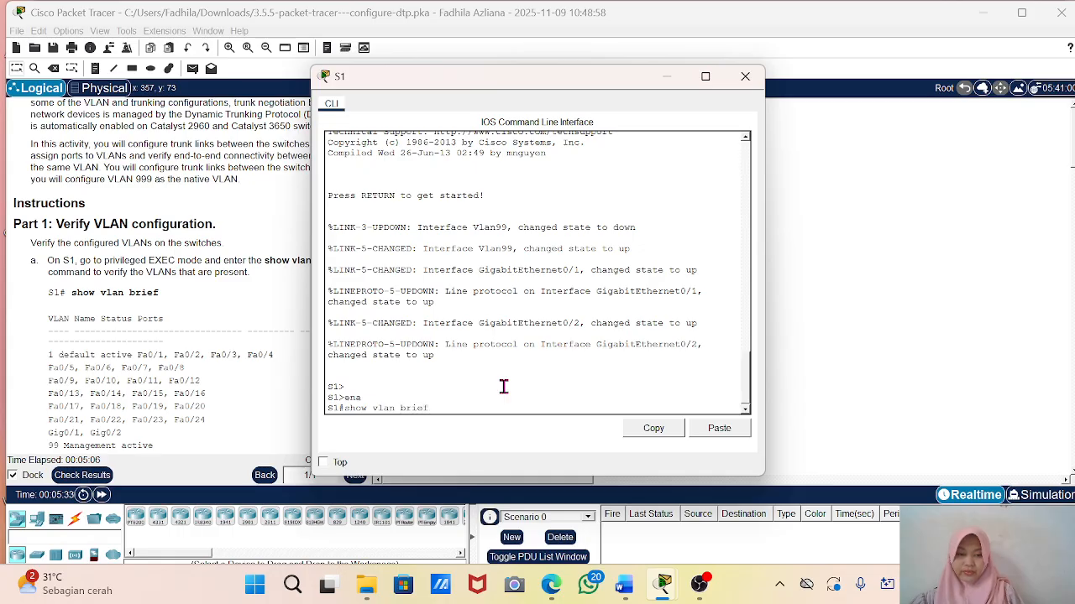
{"action": "key", "text": "Return"}
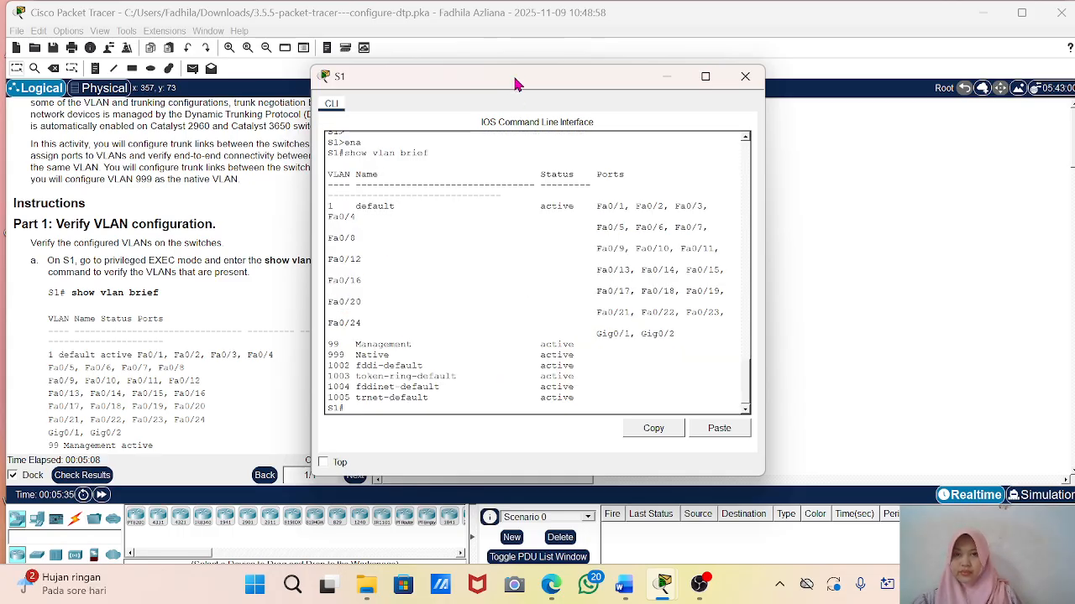
Step: Compare S1's VLAN list with the expected output in the instructions, read on to Part 2, and put the S1 window away
{"action": "left_click_drag", "start_coordinate": [515, 81], "coordinate": [595, 65]}
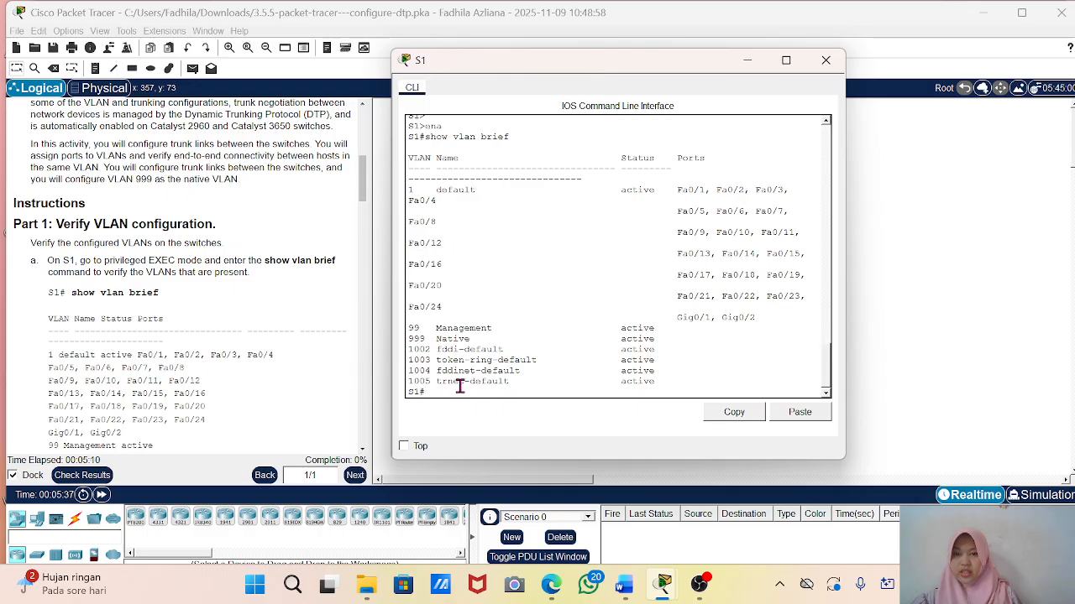
{"action": "scroll", "coordinate": [118, 393], "scroll_direction": "down", "scroll_amount": 5}
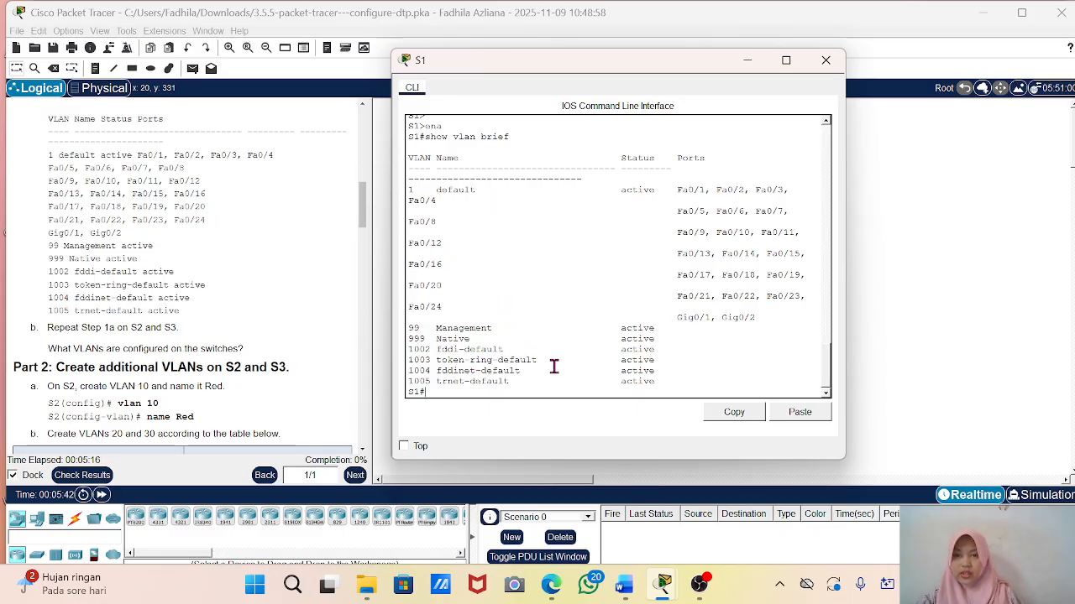
{"action": "left_click_drag", "start_coordinate": [503, 330], "coordinate": [404, 332]}
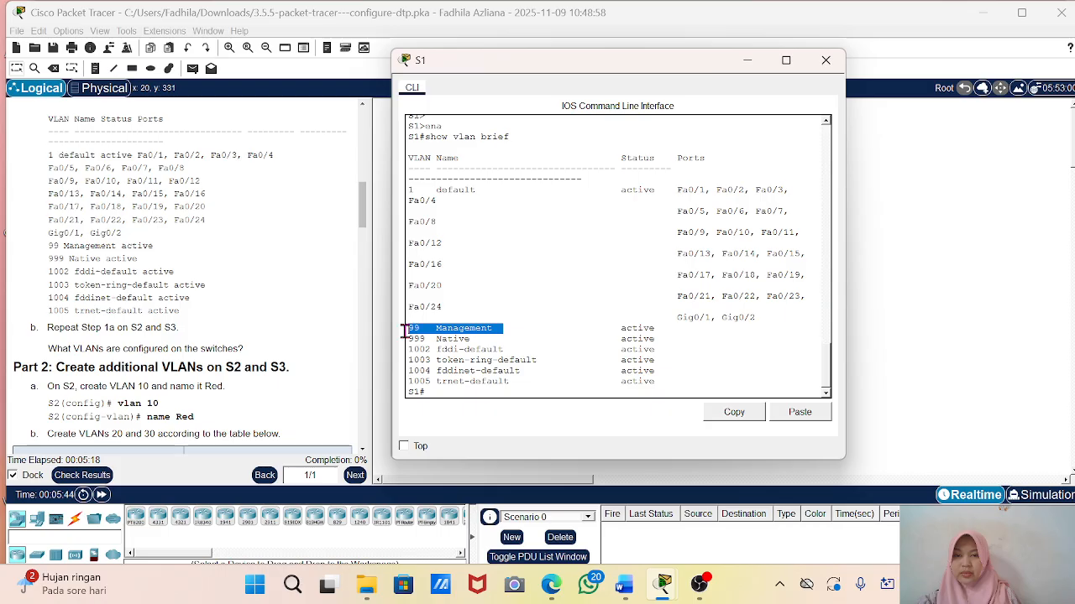
{"action": "left_click_drag", "start_coordinate": [493, 340], "coordinate": [473, 388]}
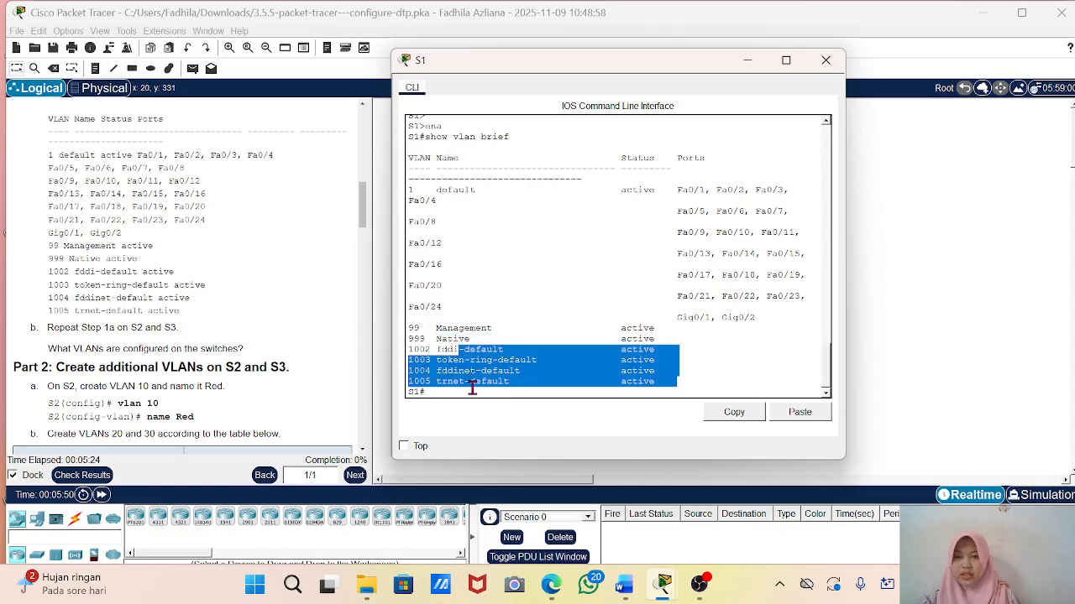
{"action": "left_click", "coordinate": [473, 388]}
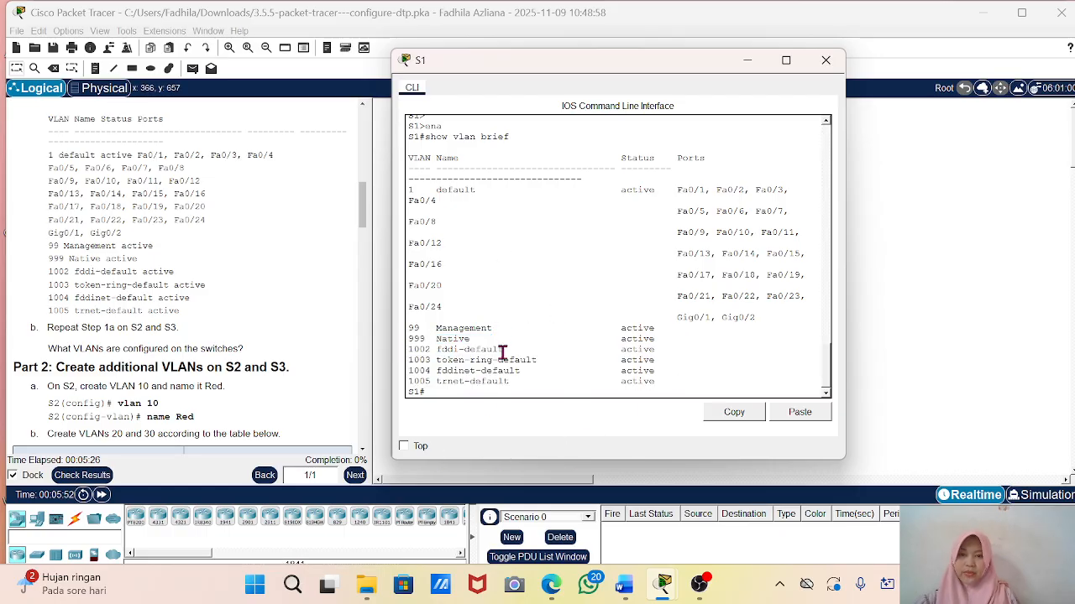
{"action": "scroll", "coordinate": [284, 382], "scroll_direction": "down", "scroll_amount": 5}
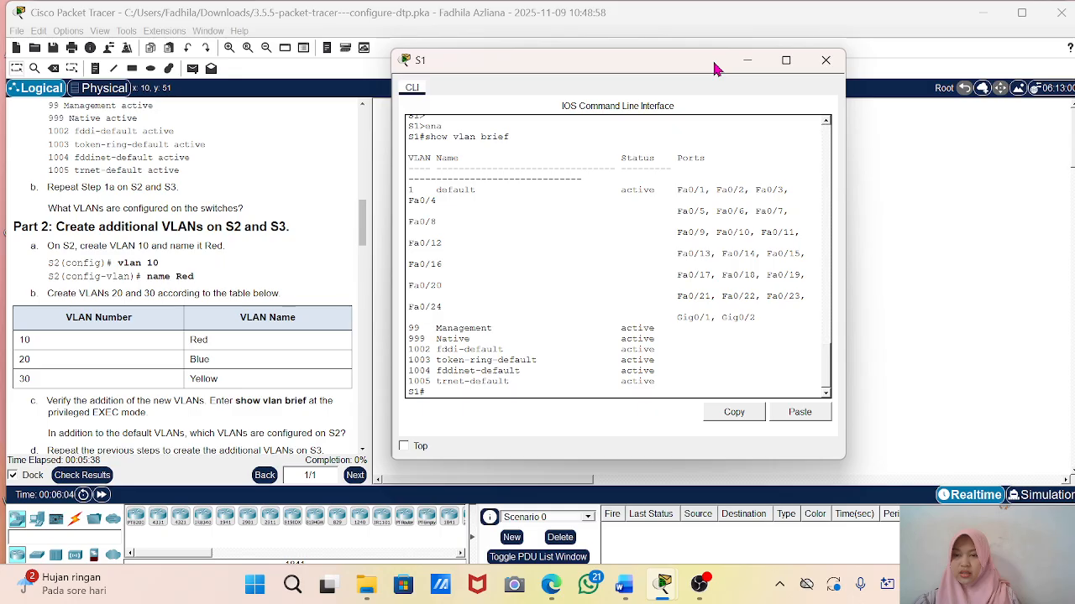
{"action": "left_click", "coordinate": [752, 61]}
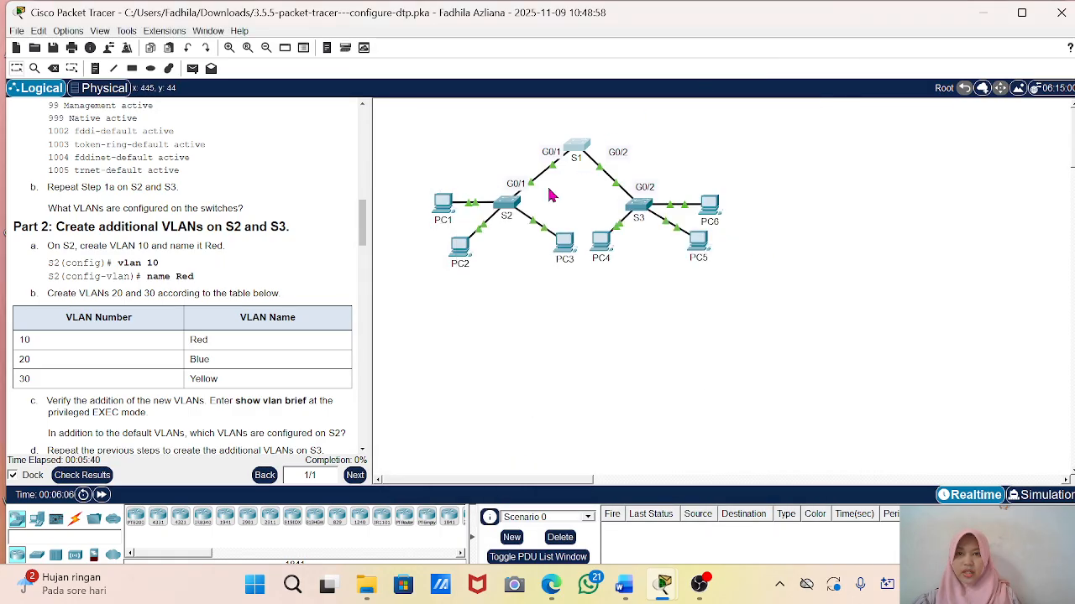
Step: On switch S2, enter privileged EXEC mode and list its VLANs with show vlan brief
{"action": "left_click", "coordinate": [518, 210]}
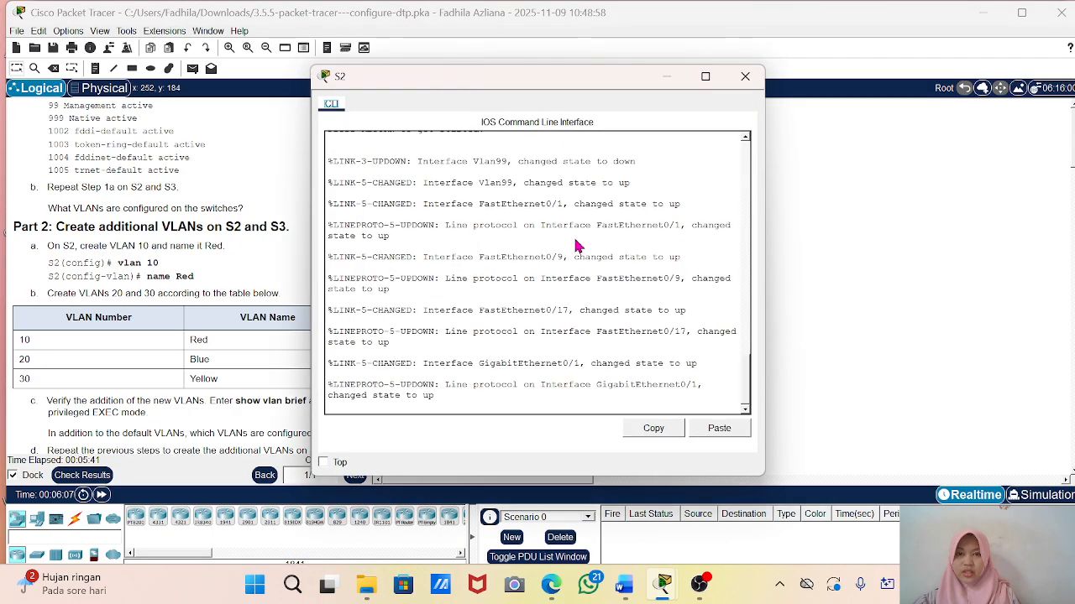
{"action": "double_click", "coordinate": [563, 191]}
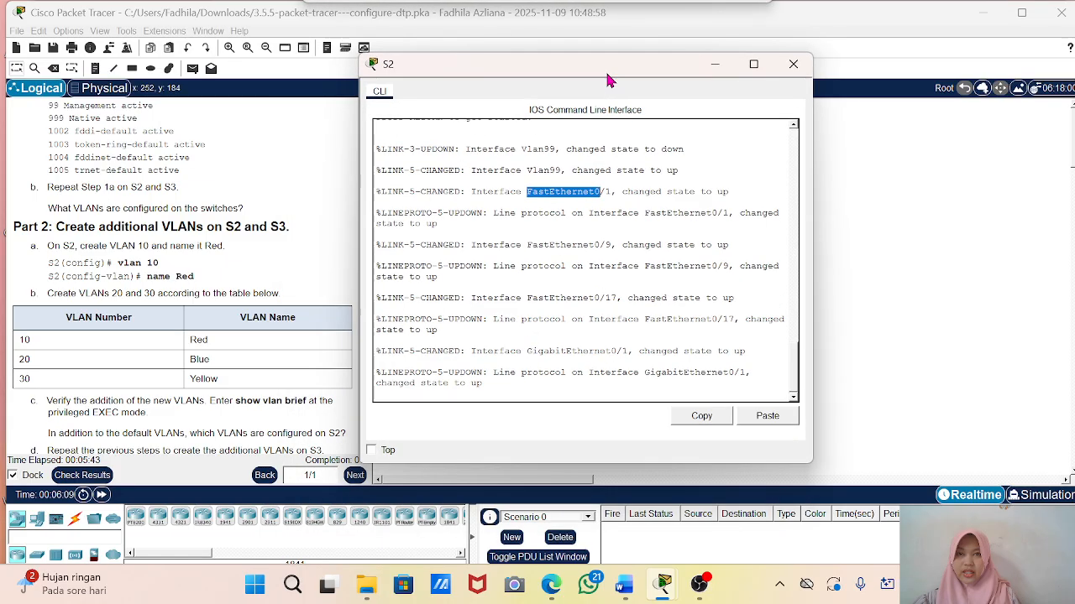
{"action": "left_click", "coordinate": [493, 384]}
{"action": "key", "text": "Return"}
{"action": "key", "text": "Return"}
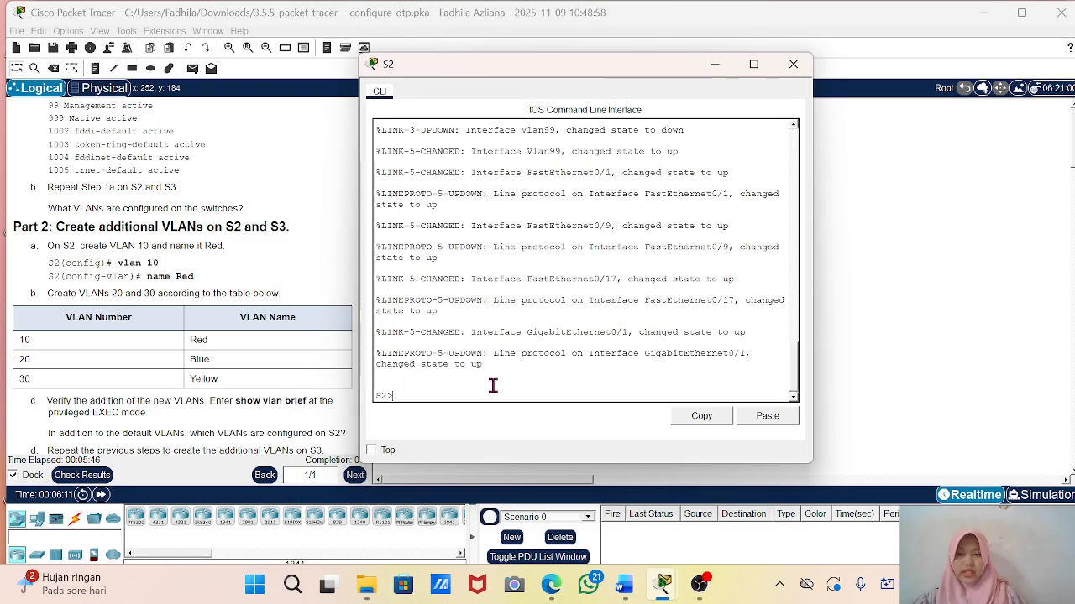
{"action": "type", "text": "ena"}
{"action": "key", "text": "Return"}
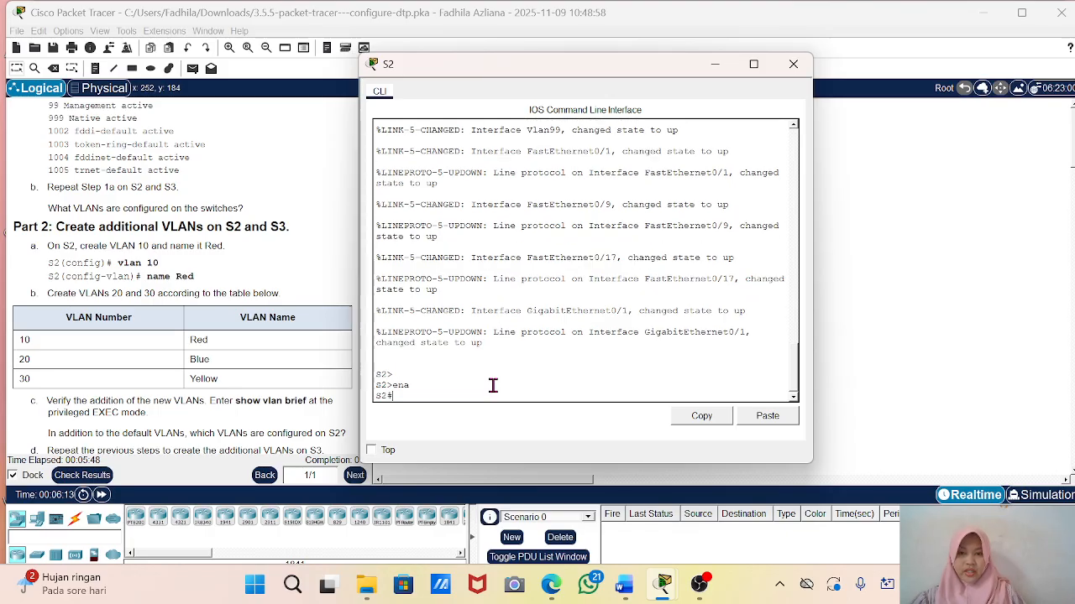
{"action": "type", "text": "show v"}
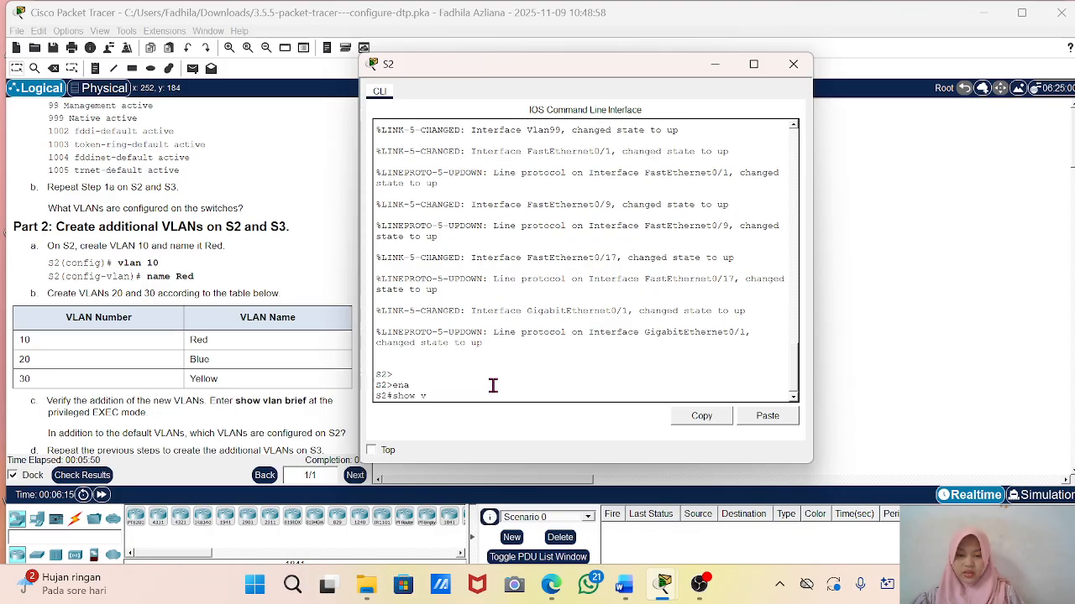
{"action": "type", "text": "lan brief"}
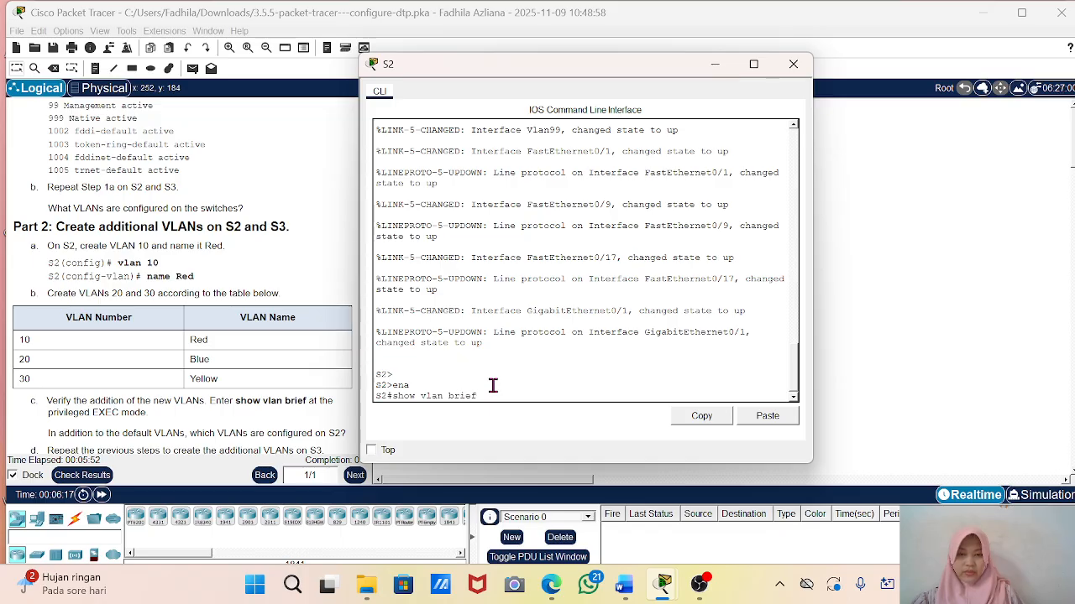
{"action": "key", "text": "Return"}
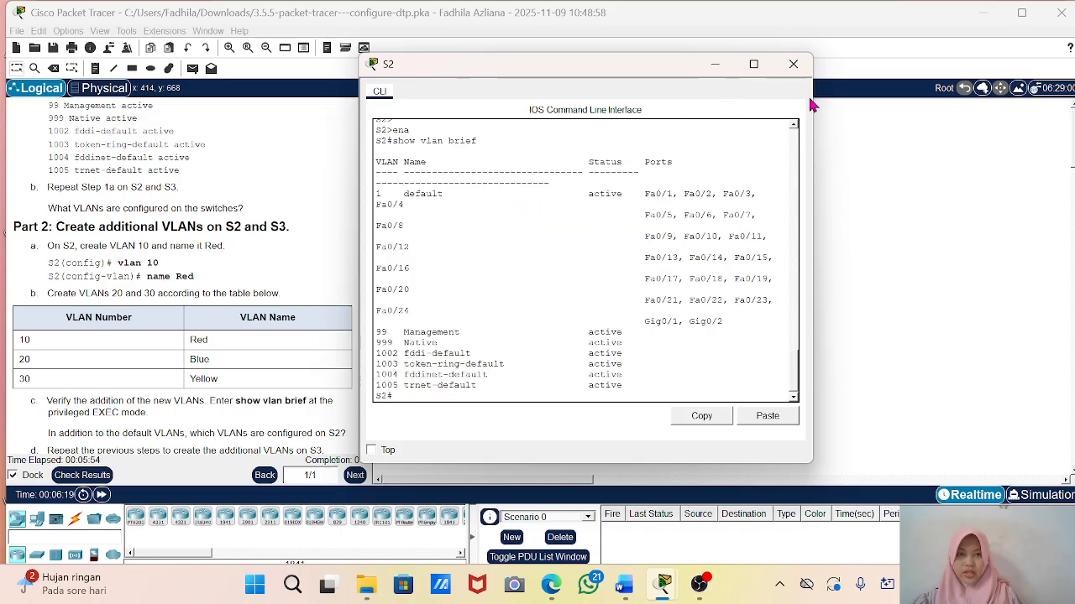
{"action": "left_click", "coordinate": [714, 64]}
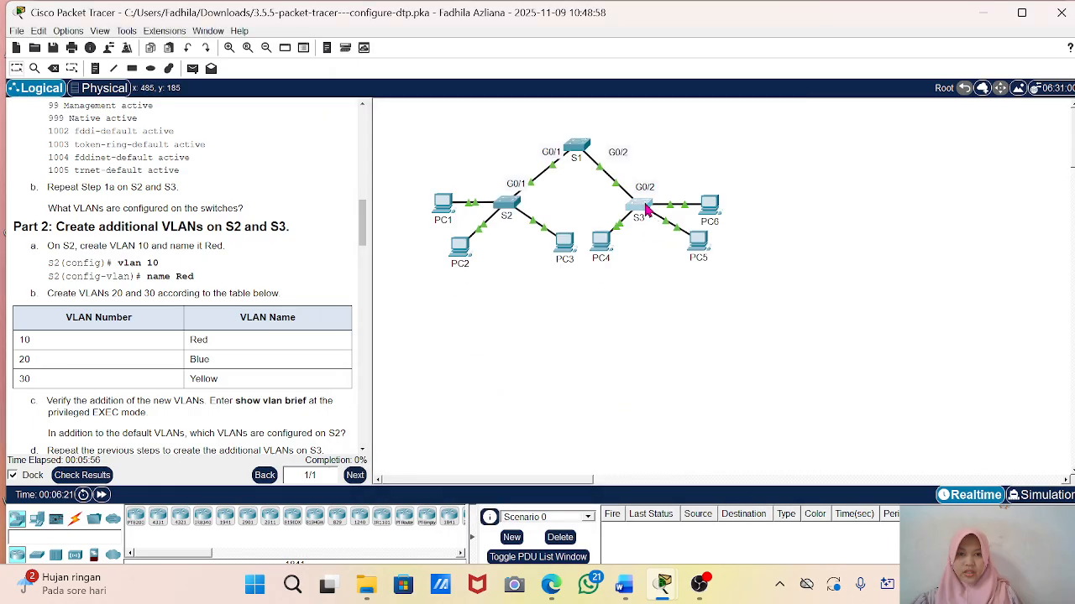
Step: On switch S3, enter privileged EXEC mode and list its VLANs with show vlan brief
{"action": "left_click", "coordinate": [646, 210]}
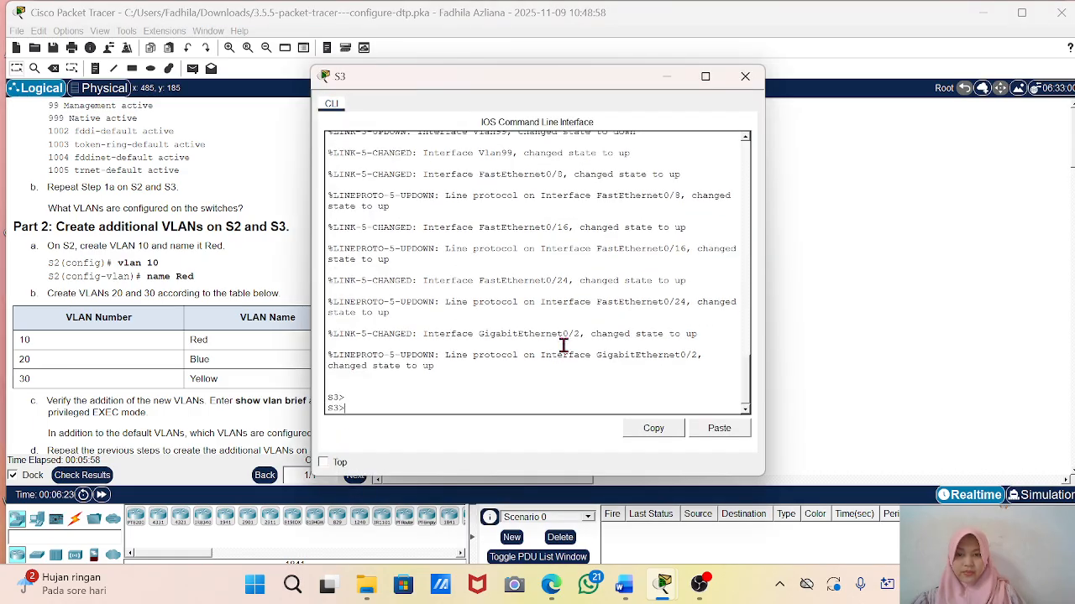
{"action": "type", "text": "ena"}
{"action": "key", "text": "Return"}
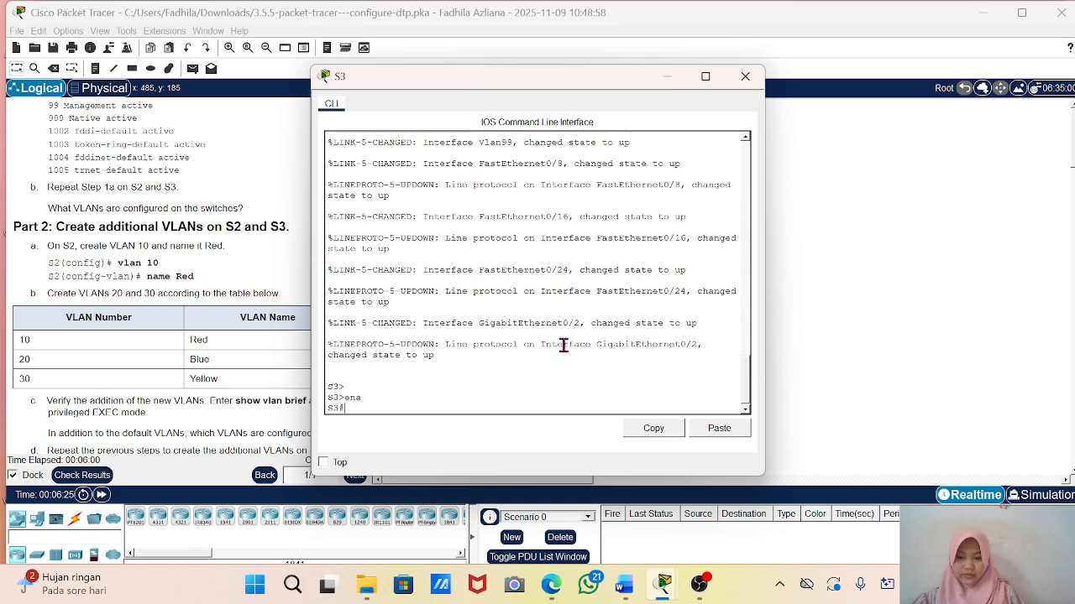
{"action": "type", "text": "show vlan brief"}
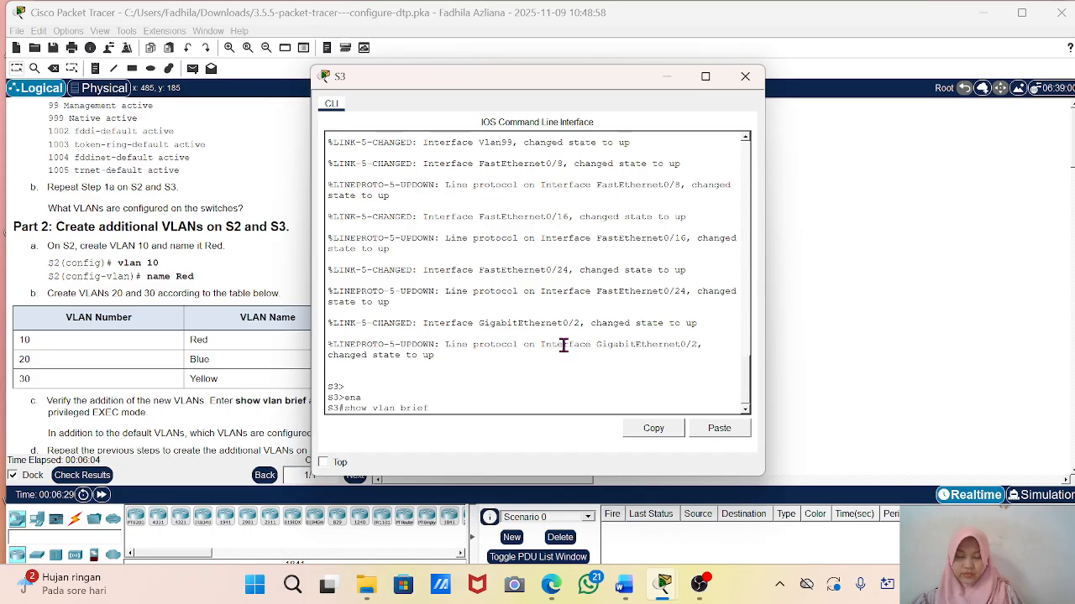
{"action": "key", "text": "Return"}
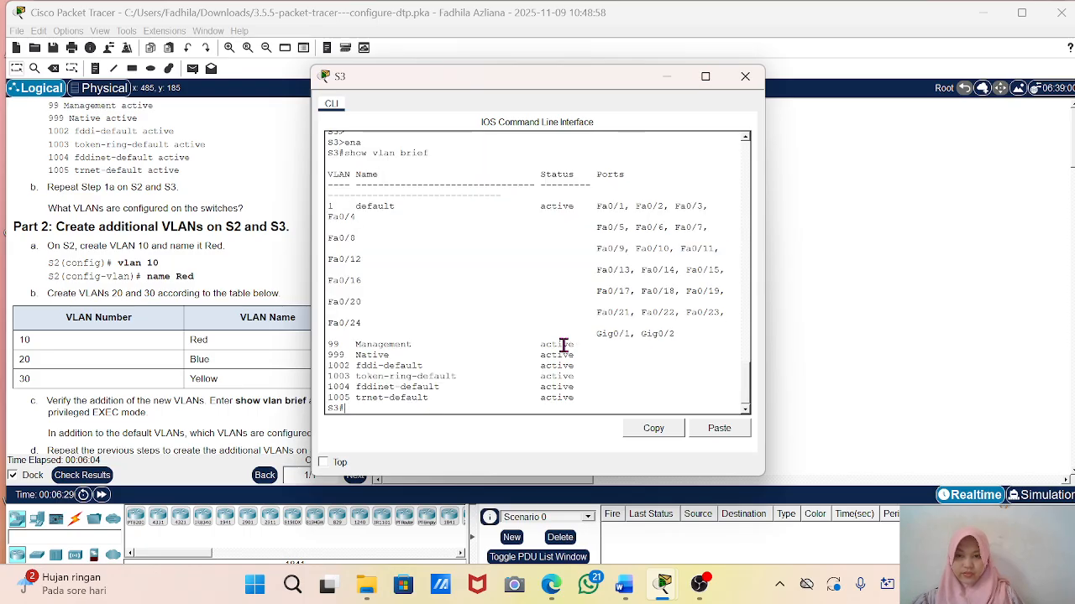
{"action": "left_click", "coordinate": [666, 76]}
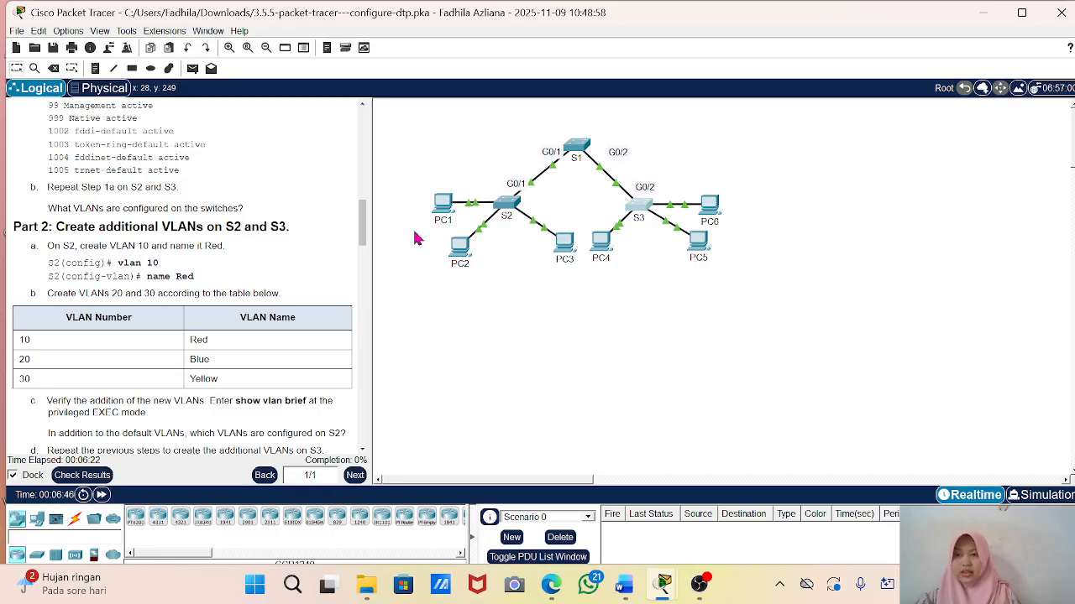
Step: Return to the command line of switch S2 and enter global configuration mode with conf t
{"action": "left_click", "coordinate": [506, 204]}
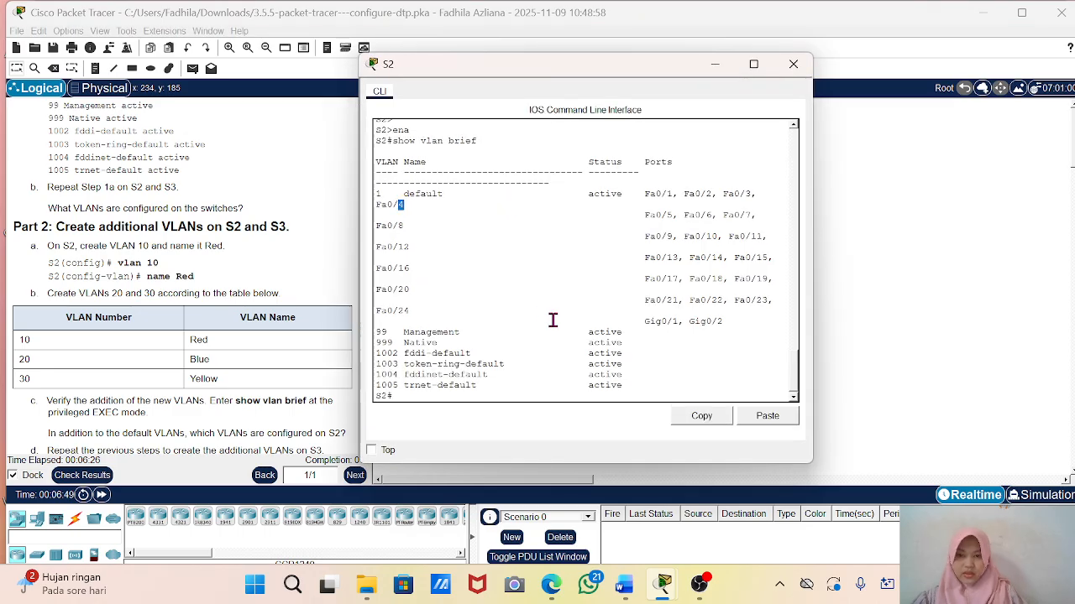
{"action": "key", "text": "Return"}
{"action": "type", "text": "conf"}
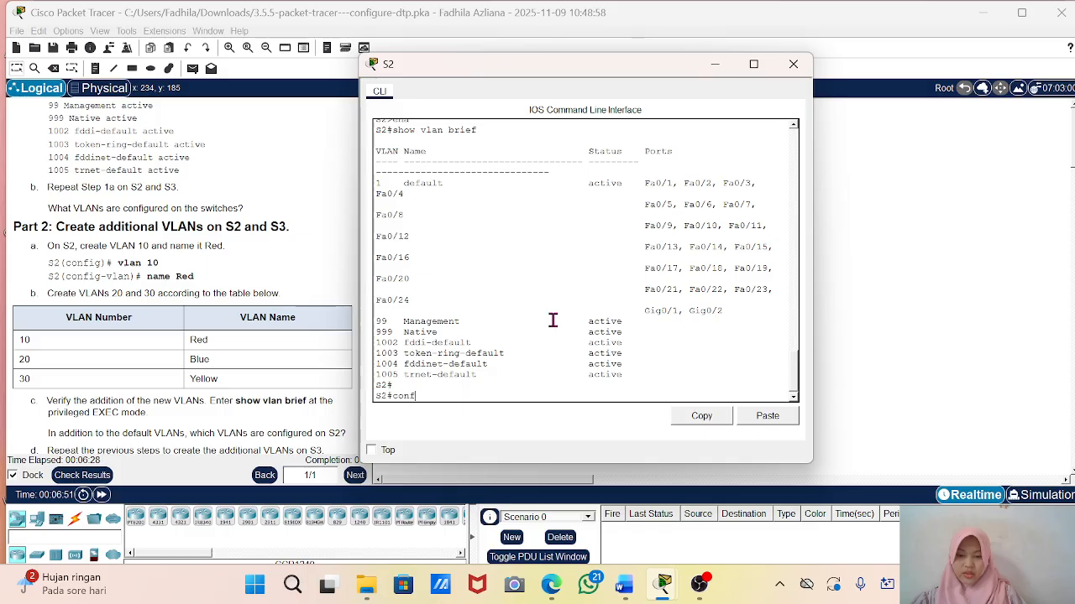
{"action": "type", "text": " t"}
{"action": "key", "text": "Return"}
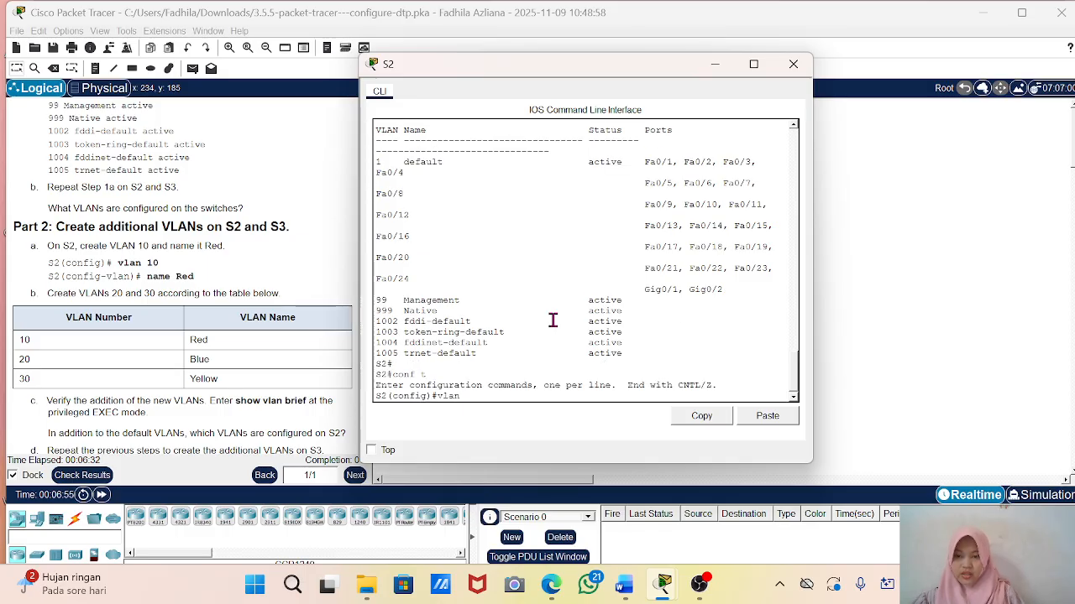
Step: On S2, create VLAN 10 and name it Red
{"action": "type", "text": "vlan 10"}
{"action": "key", "text": "Return"}
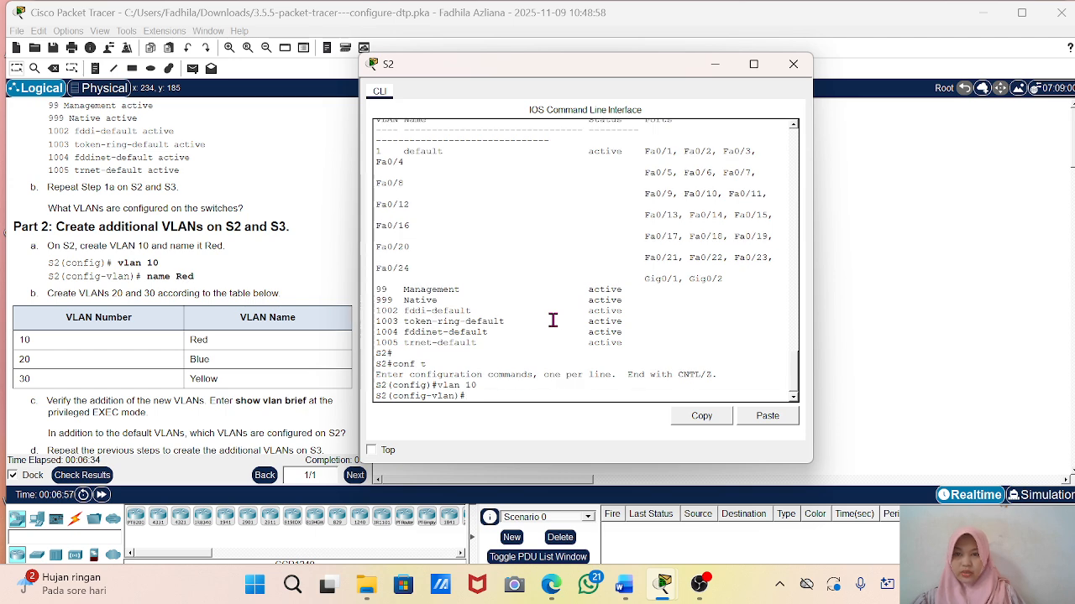
{"action": "type", "text": "name"}
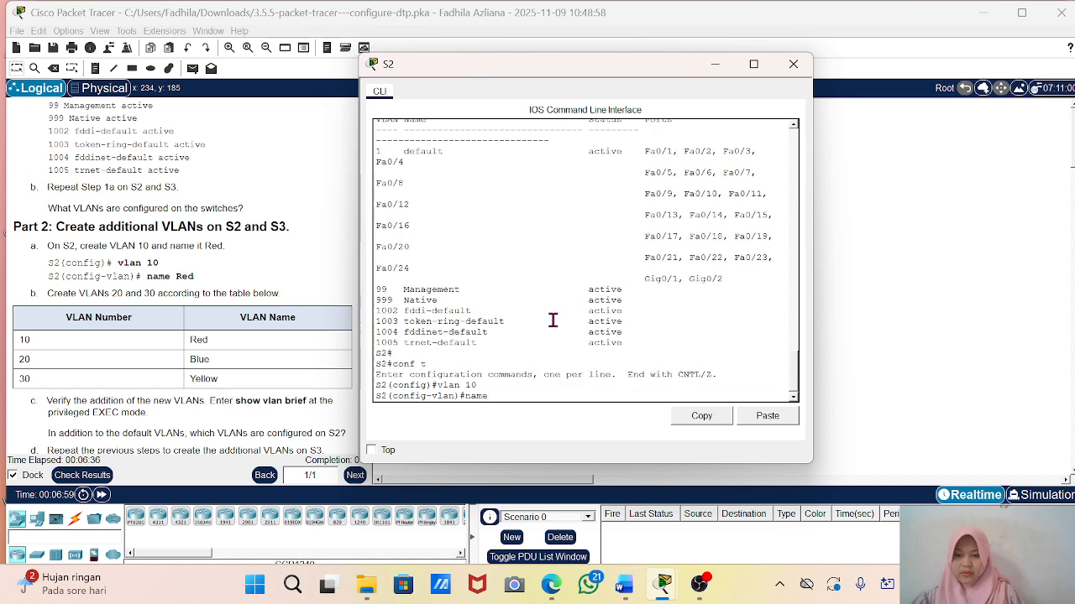
{"action": "type", "text": " Red"}
{"action": "key", "text": "Return"}
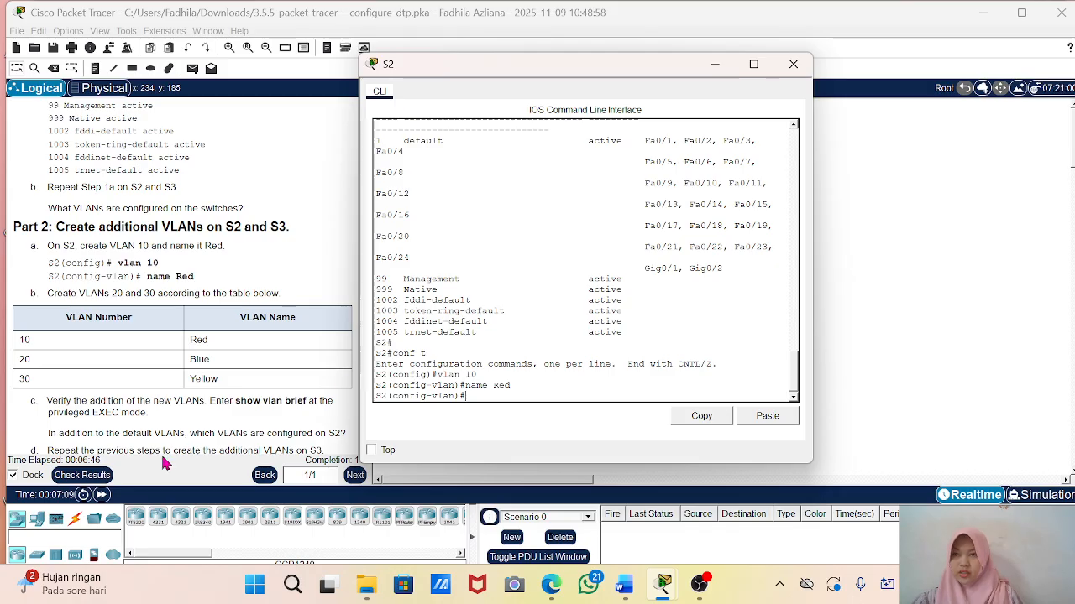
Step: On S2, create VLAN 20 from the instructions' VLAN table and name it Blue
{"action": "scroll", "coordinate": [163, 453], "scroll_direction": "down", "scroll_amount": 1}
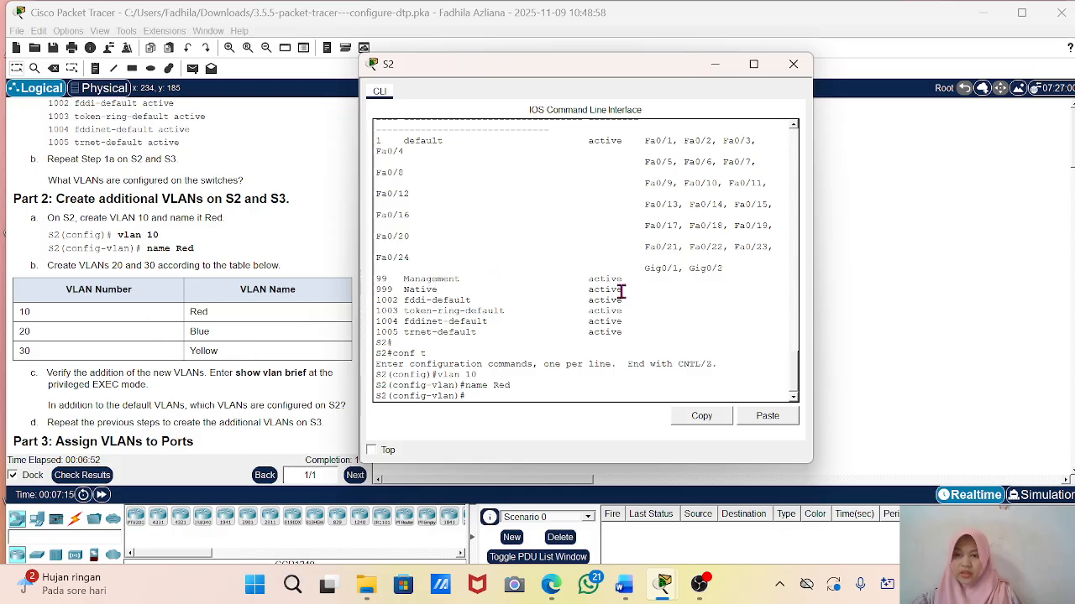
{"action": "type", "text": "v"}
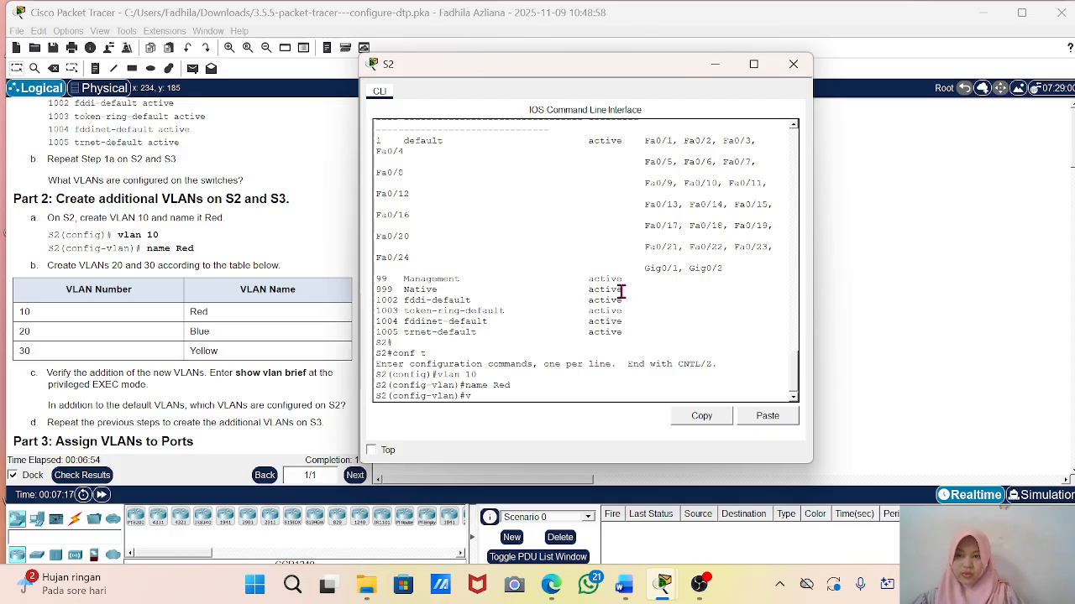
{"action": "type", "text": "lan"}
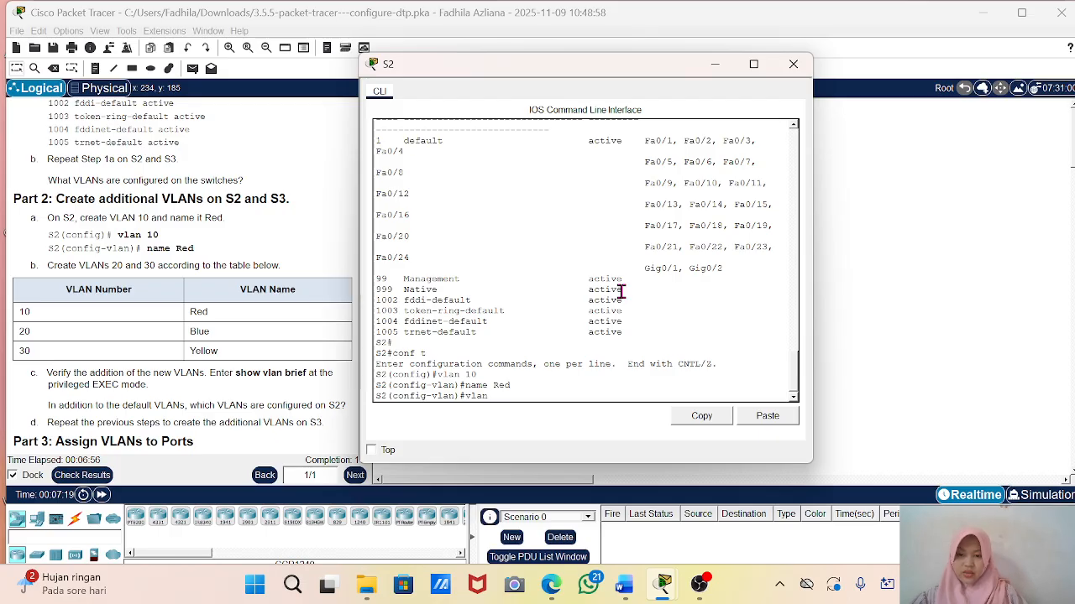
{"action": "type", "text": " 20"}
{"action": "key", "text": "Return"}
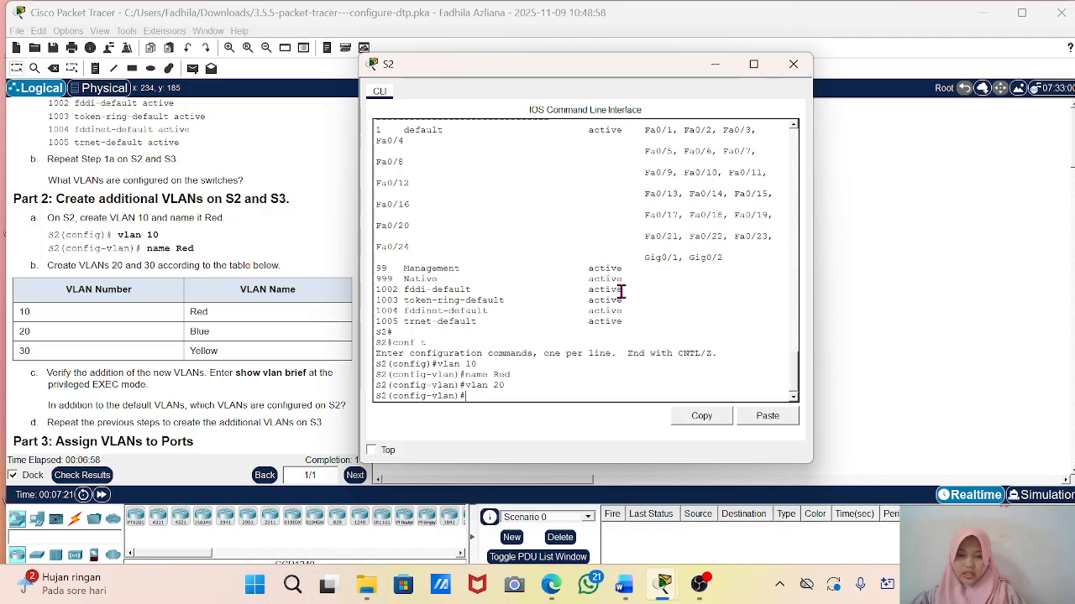
{"action": "type", "text": "name Bl"}
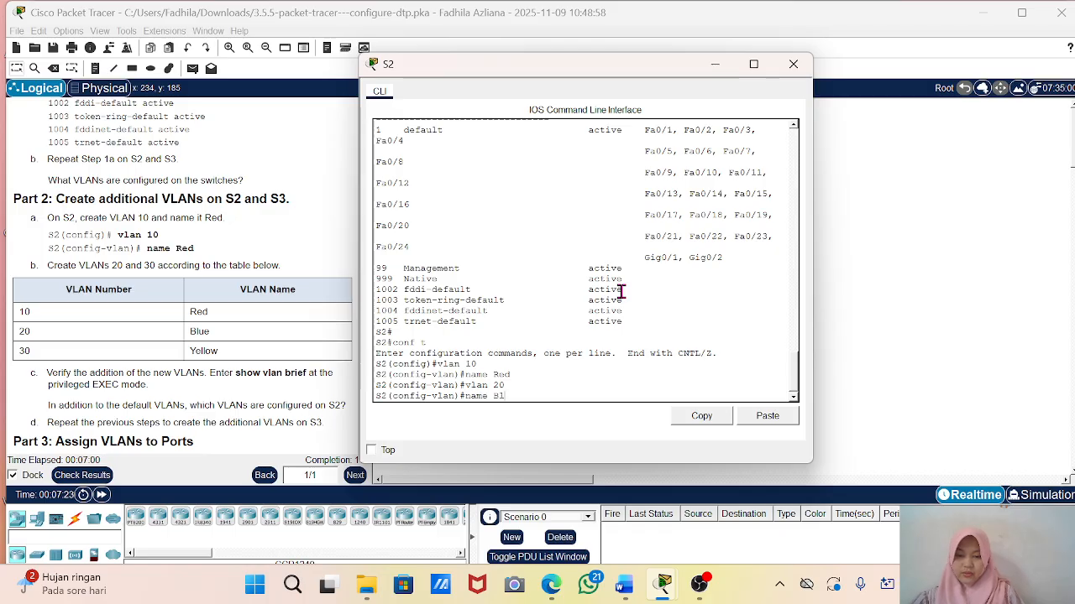
{"action": "type", "text": "ue"}
{"action": "key", "text": "Return"}
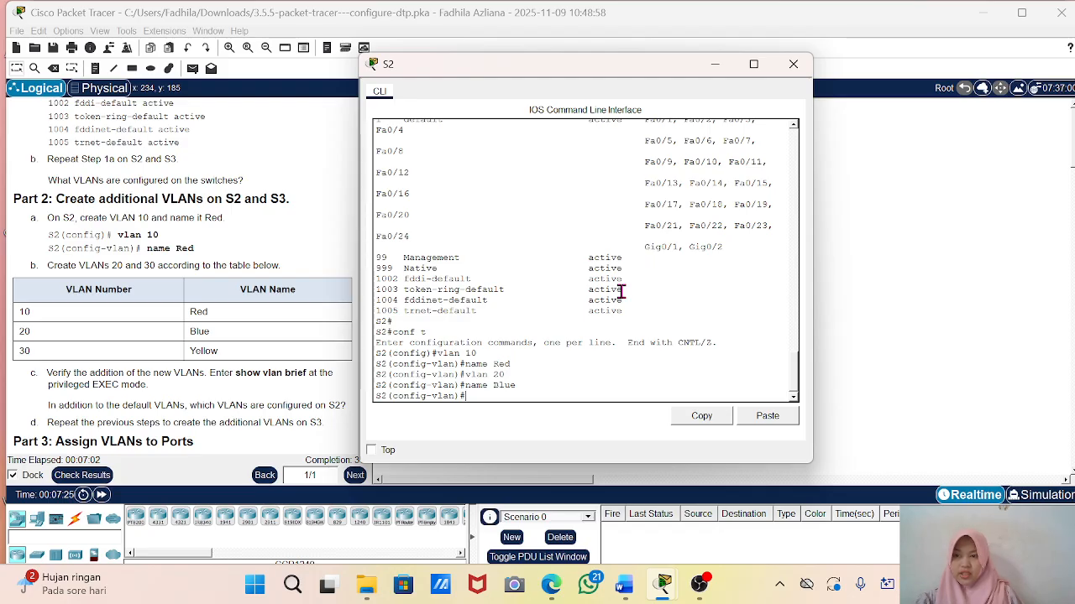
Step: On S2, create VLAN 30 and name it Yellow
{"action": "type", "text": "vlan"}
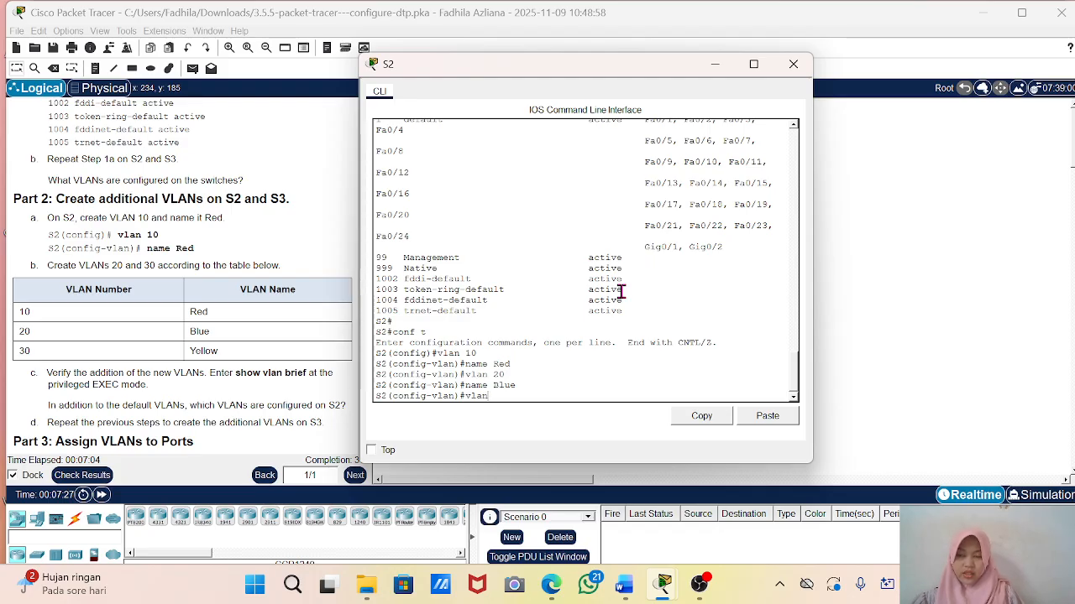
{"action": "type", "text": " 30"}
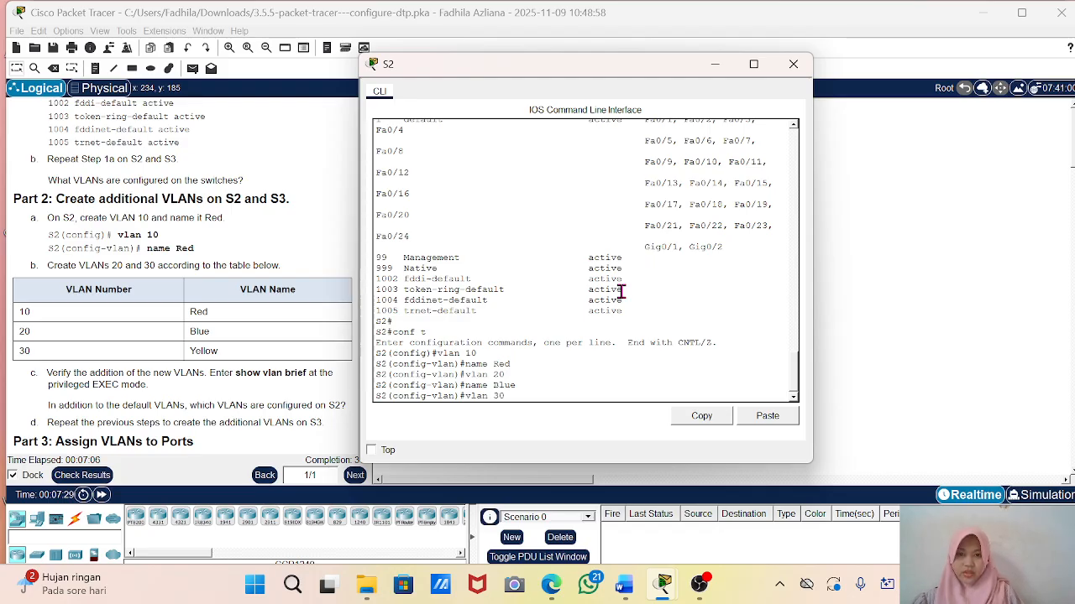
{"action": "key", "text": "Return"}
{"action": "type", "text": "ma"}
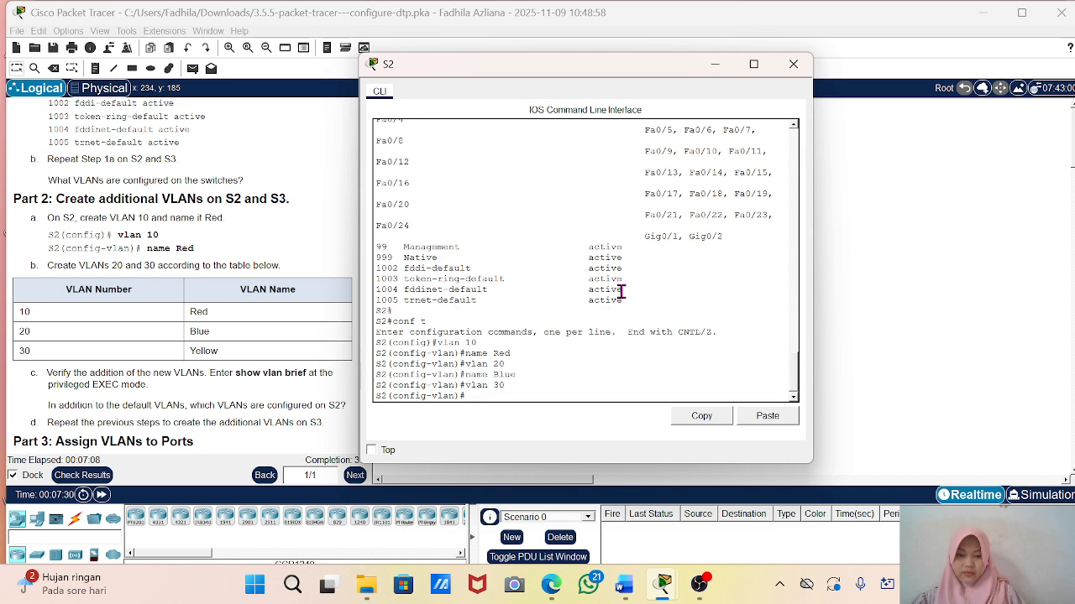
{"action": "type", "text": "name Y"}
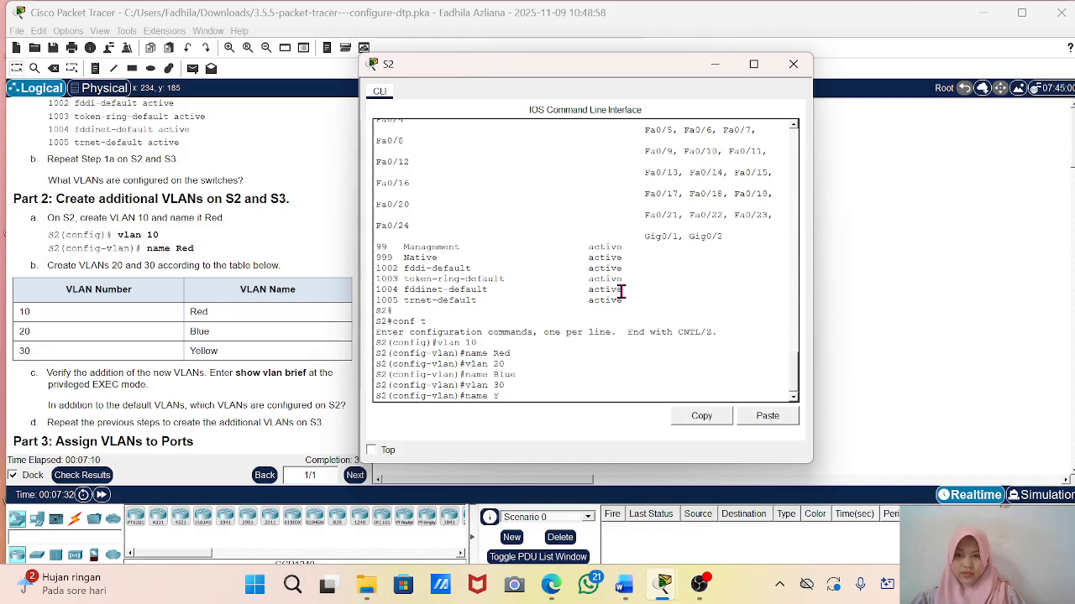
{"action": "type", "text": "ellow"}
{"action": "key", "text": "Return"}
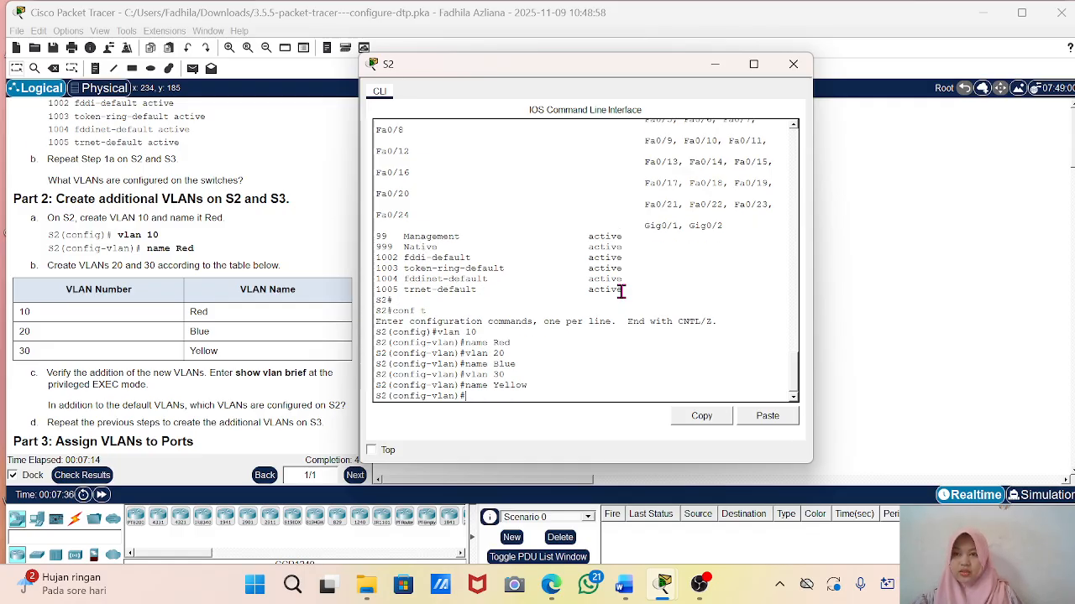
Step: Leave configuration mode on S2, check the new VLANs with show vlan brief, and put the S2 window away
{"action": "type", "text": "end"}
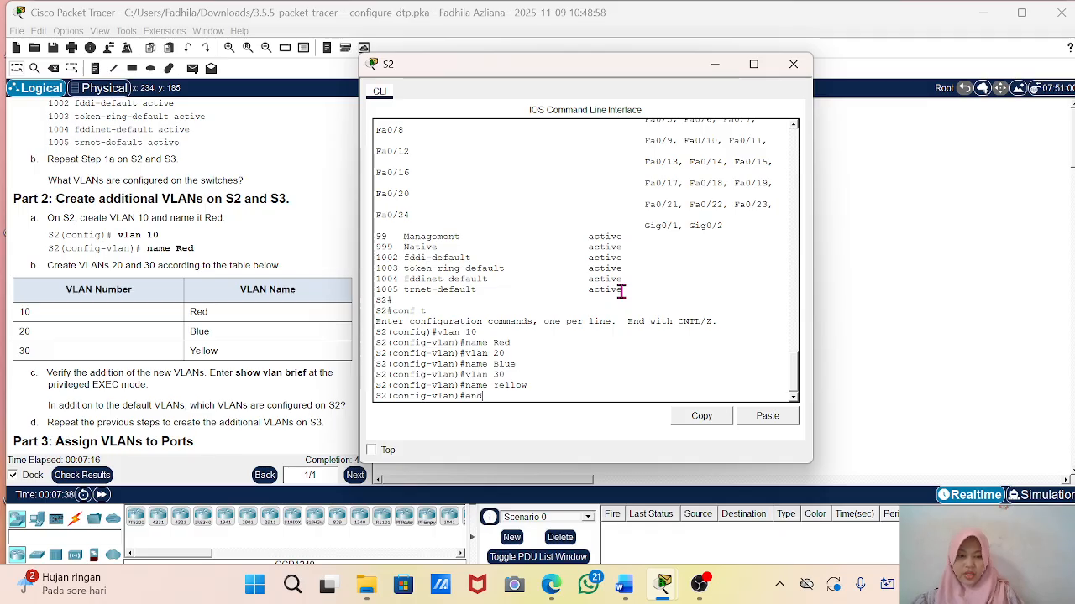
{"action": "key", "text": "Return"}
{"action": "type", "text": "show vlan brief"}
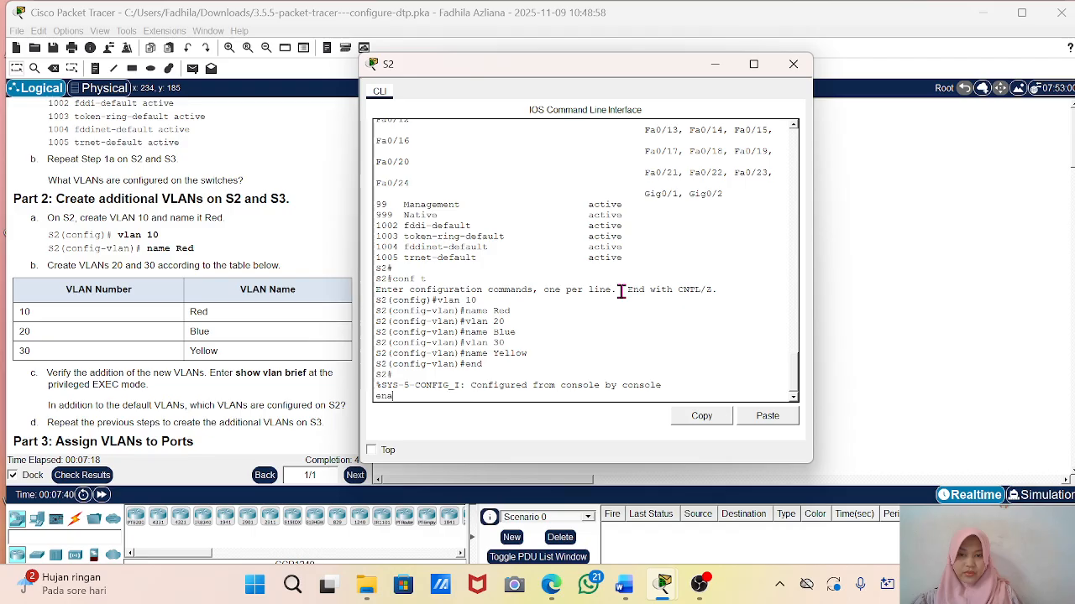
{"action": "key", "text": "Return"}
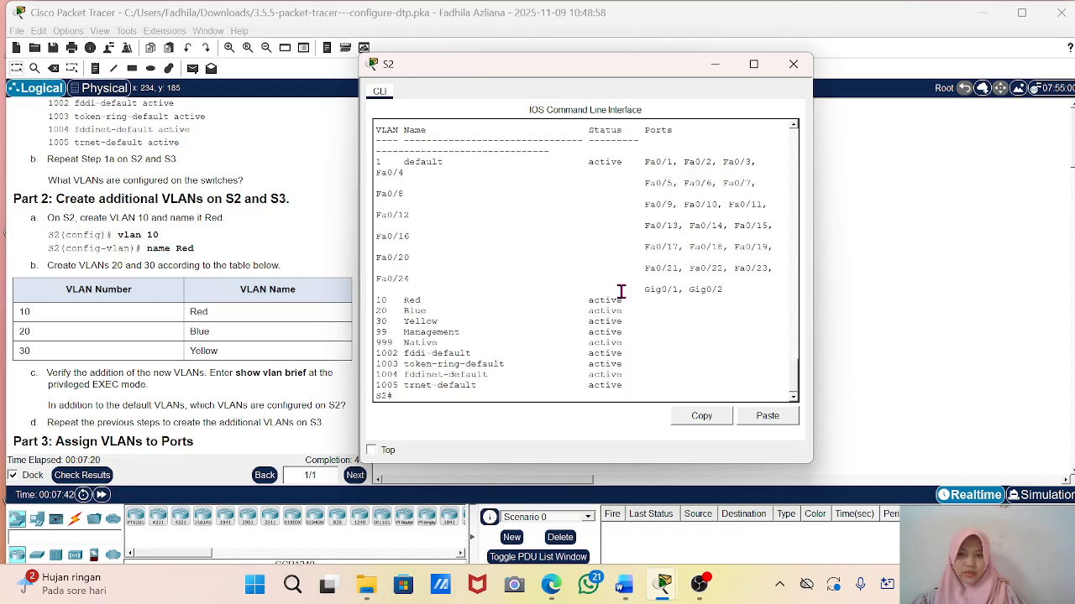
{"action": "left_click_drag", "start_coordinate": [400, 300], "coordinate": [439, 321]}
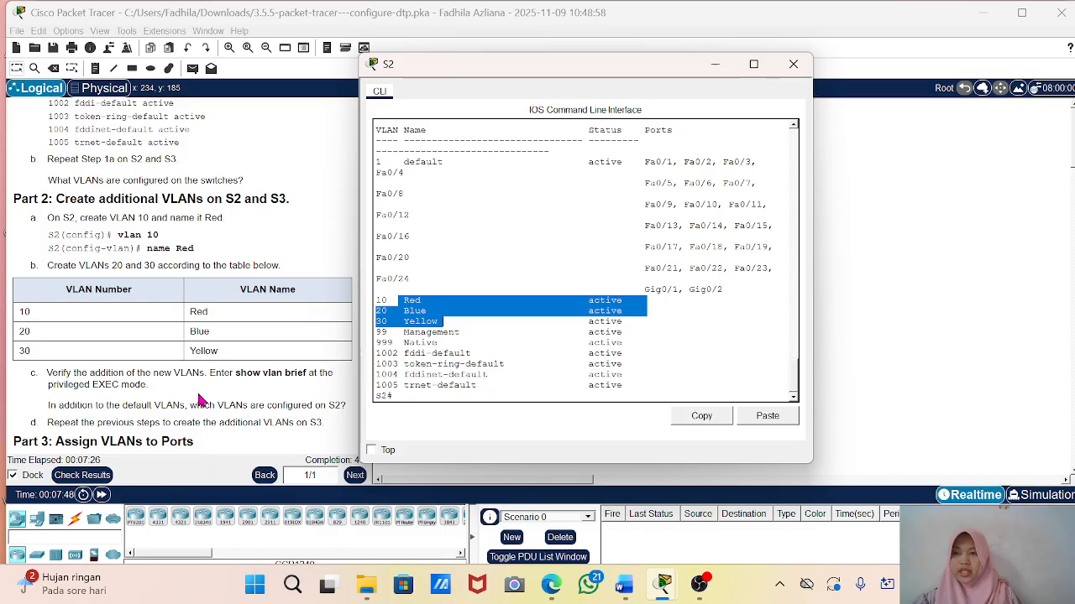
{"action": "scroll", "coordinate": [199, 400], "scroll_direction": "down", "scroll_amount": 3}
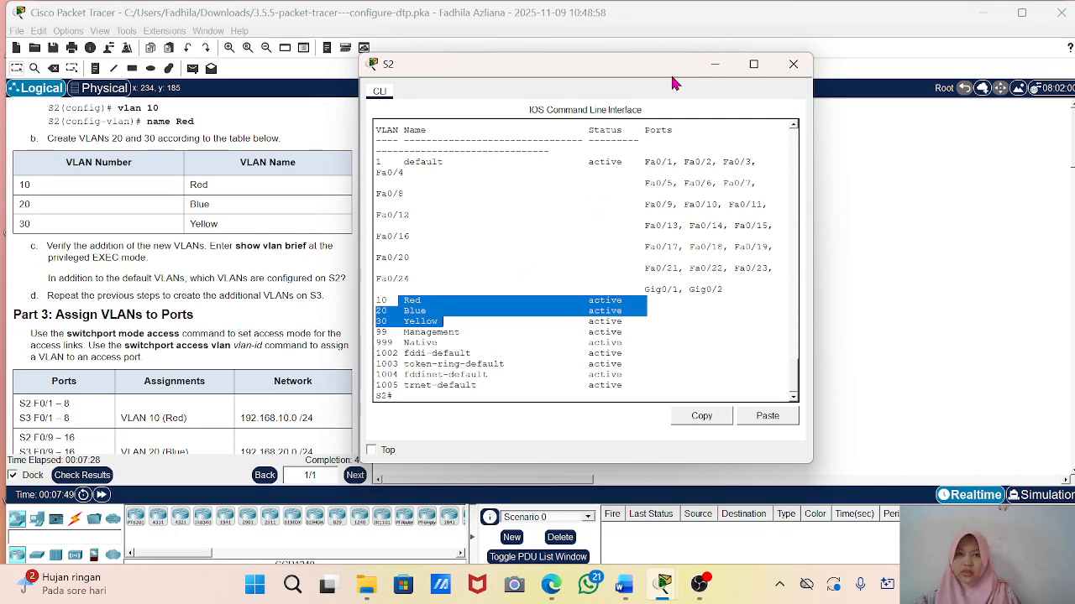
{"action": "left_click", "coordinate": [716, 69]}
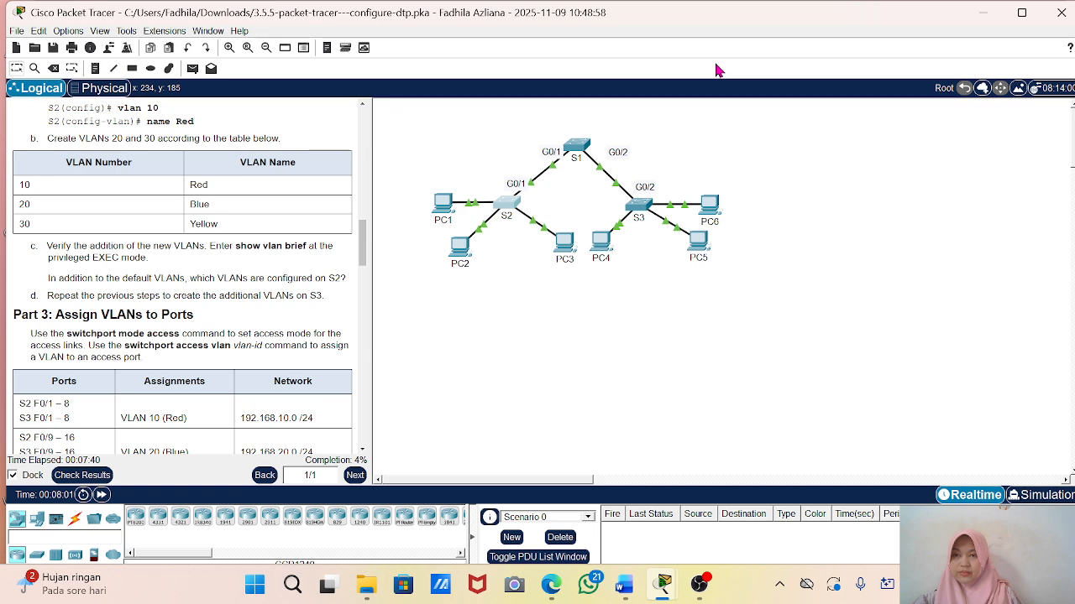
Step: Open the command line of switch S3 and enter global configuration mode with conf t
{"action": "left_click", "coordinate": [638, 209]}
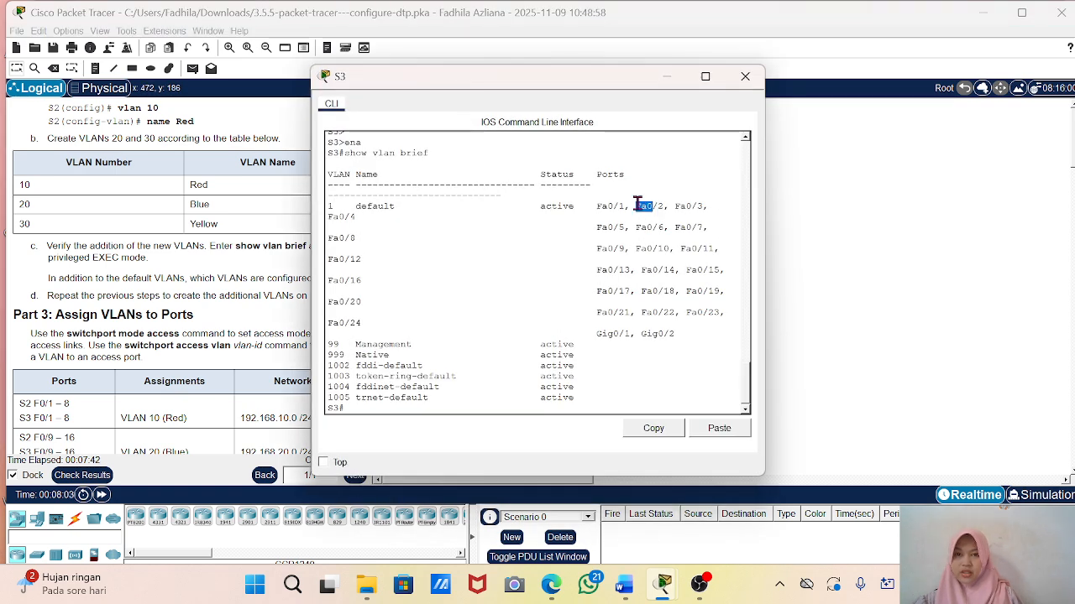
{"action": "key", "text": "Return"}
{"action": "key", "text": "Return"}
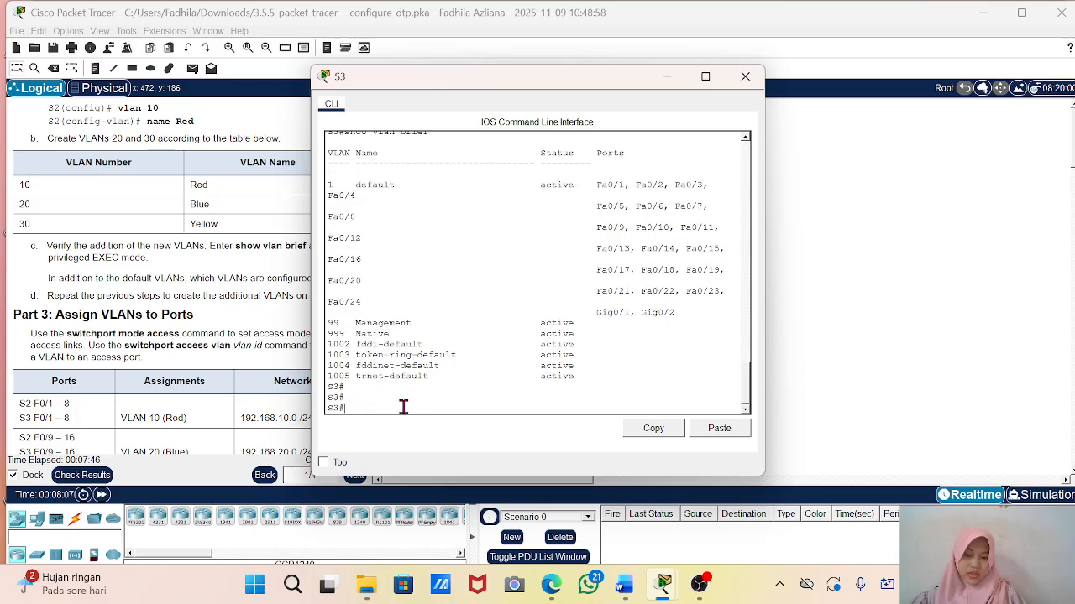
{"action": "type", "text": "con"}
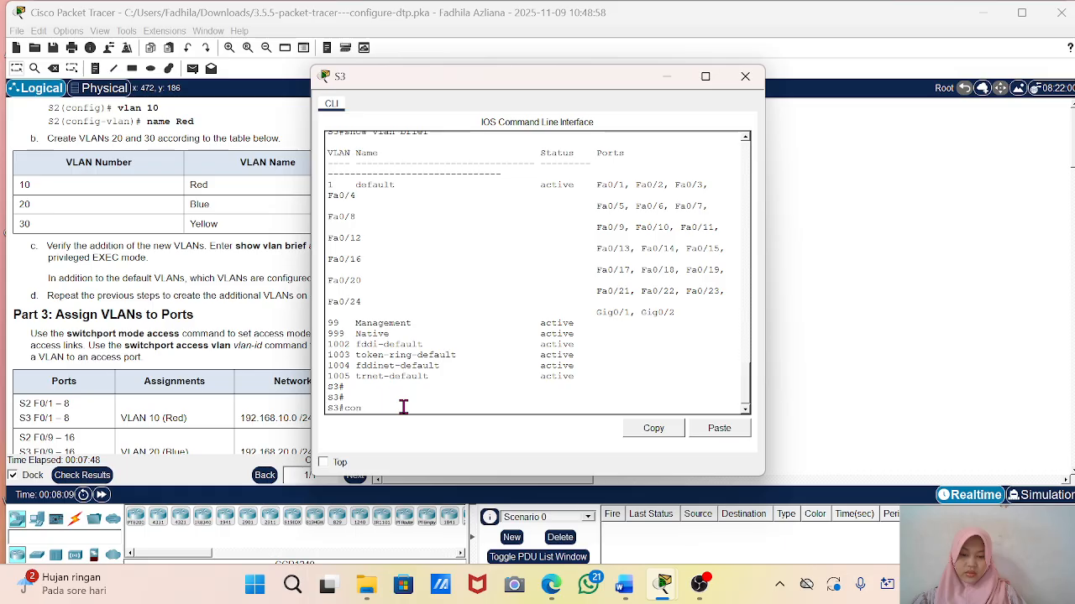
{"action": "type", "text": "f t"}
{"action": "key", "text": "Return"}
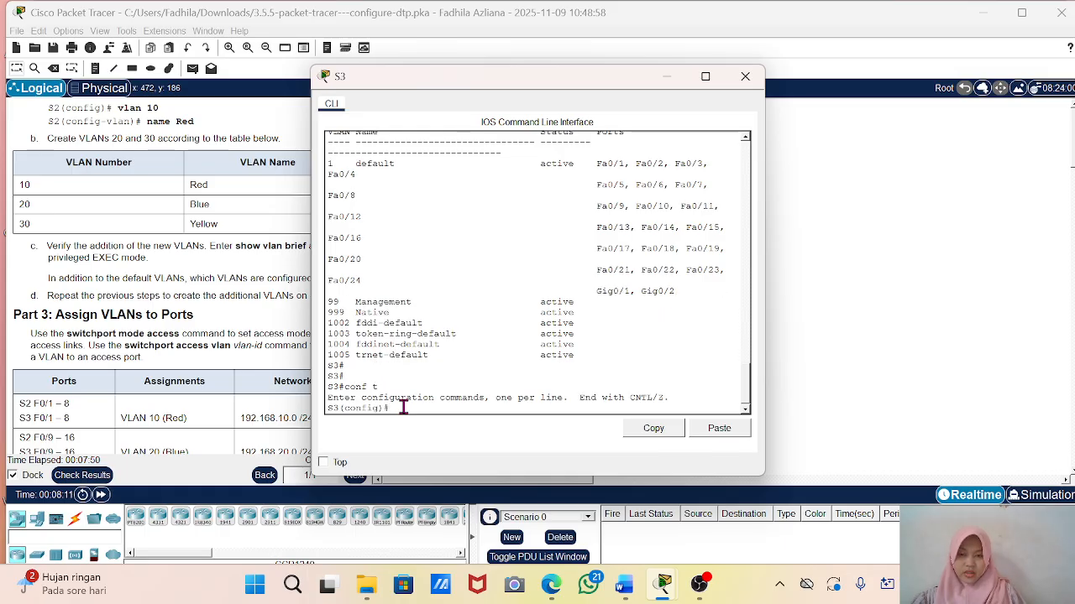
Step: On S3, create VLAN 10 and name it Red
{"action": "type", "text": "vlan"}
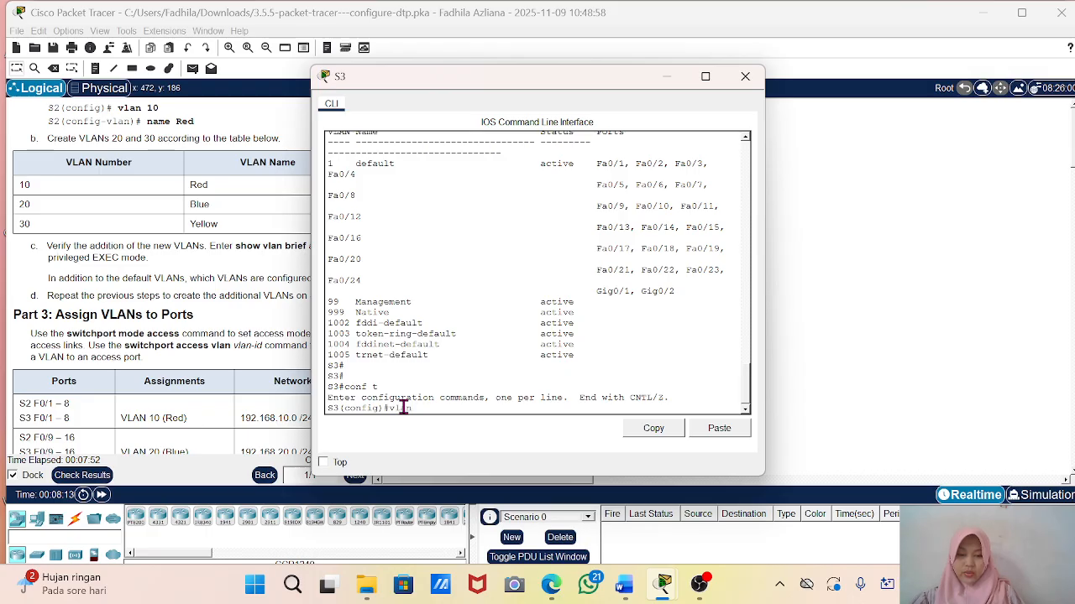
{"action": "type", "text": " 10"}
{"action": "key", "text": "Return"}
{"action": "type", "text": "nfig-vlan)#n"}
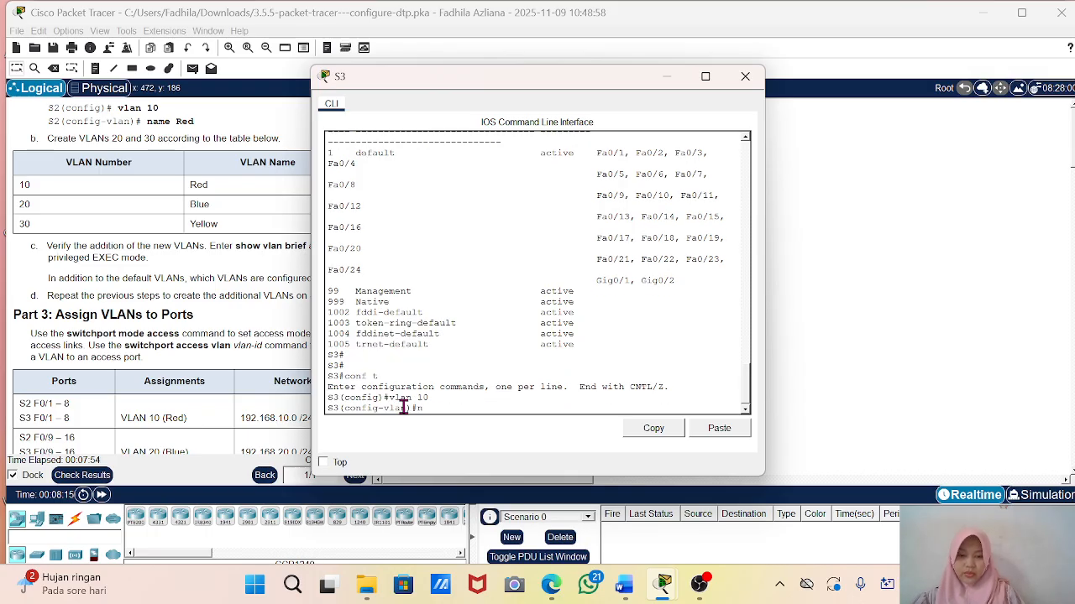
{"action": "type", "text": "ame"}
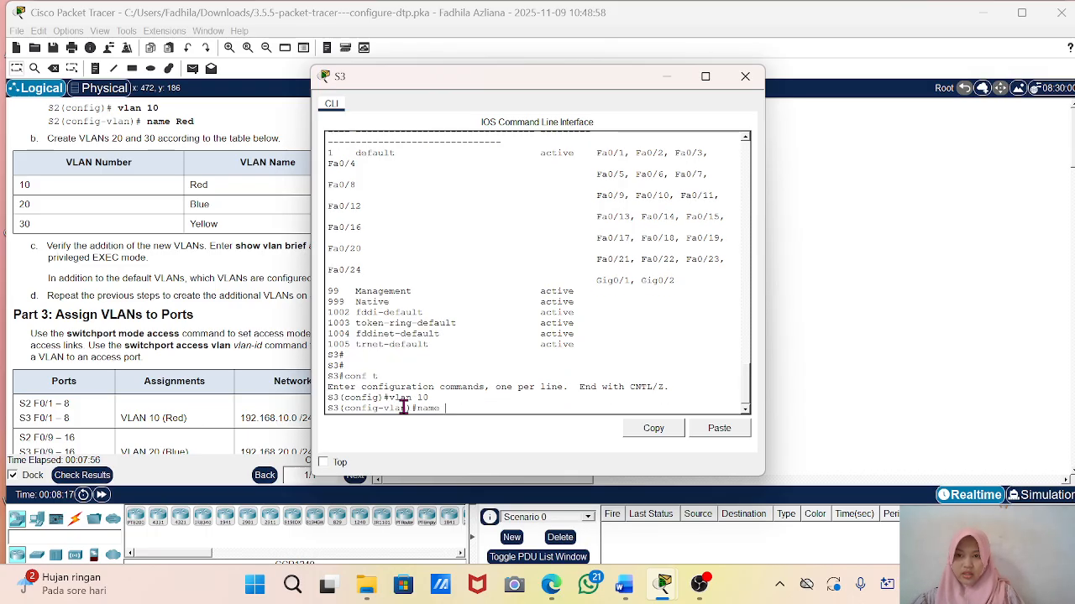
{"action": "type", "text": " Red"}
{"action": "key", "text": "Return"}
Step: On S3, create VLAN 20 and name it Blue
{"action": "type", "text": "vlan)#v"}
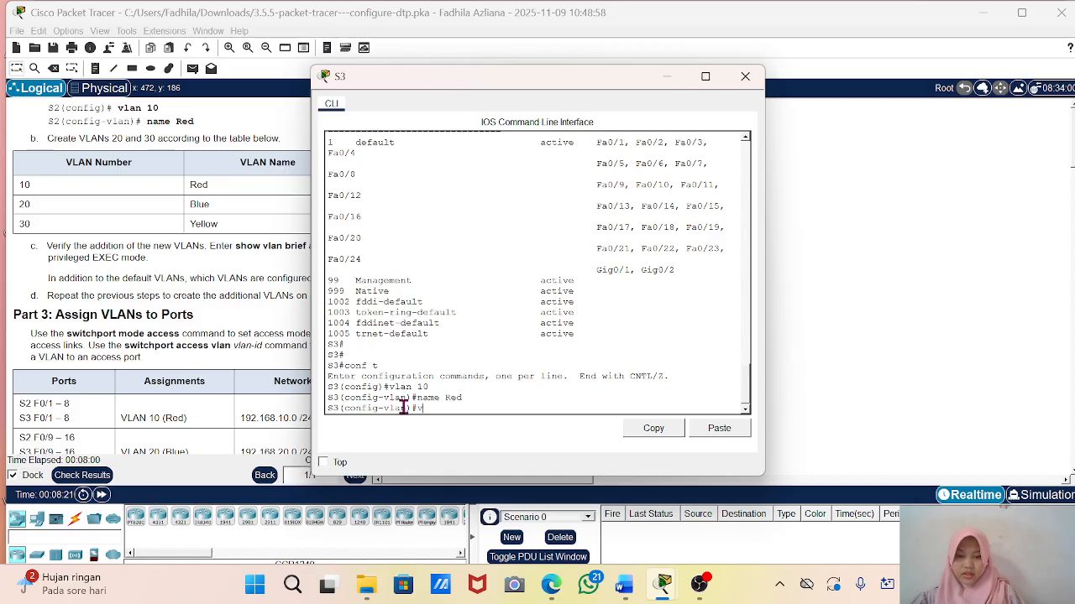
{"action": "type", "text": " 20"}
{"action": "key", "text": "Return"}
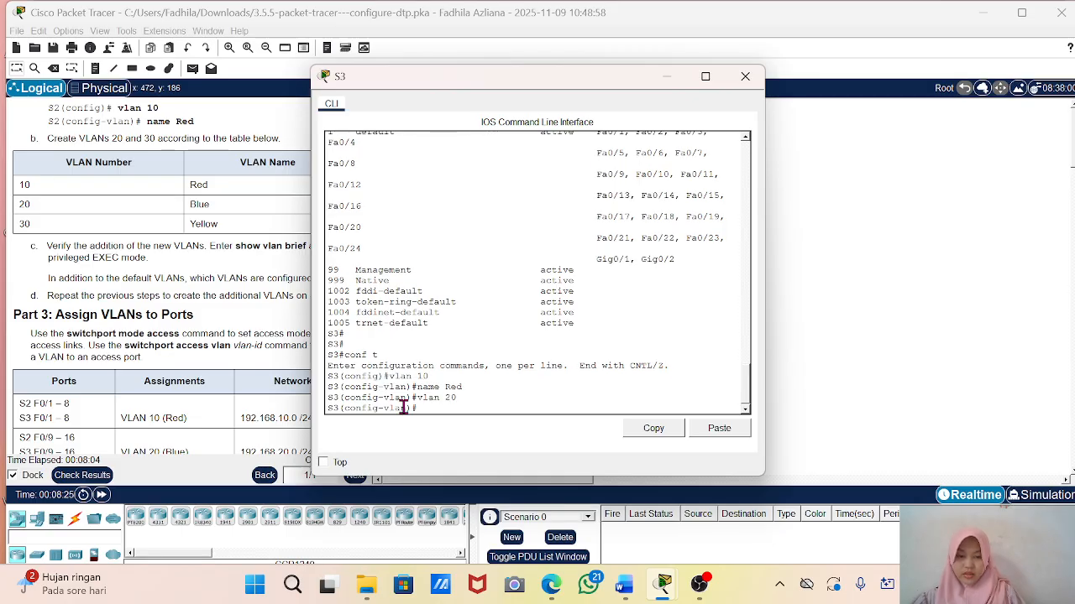
{"action": "type", "text": "name"}
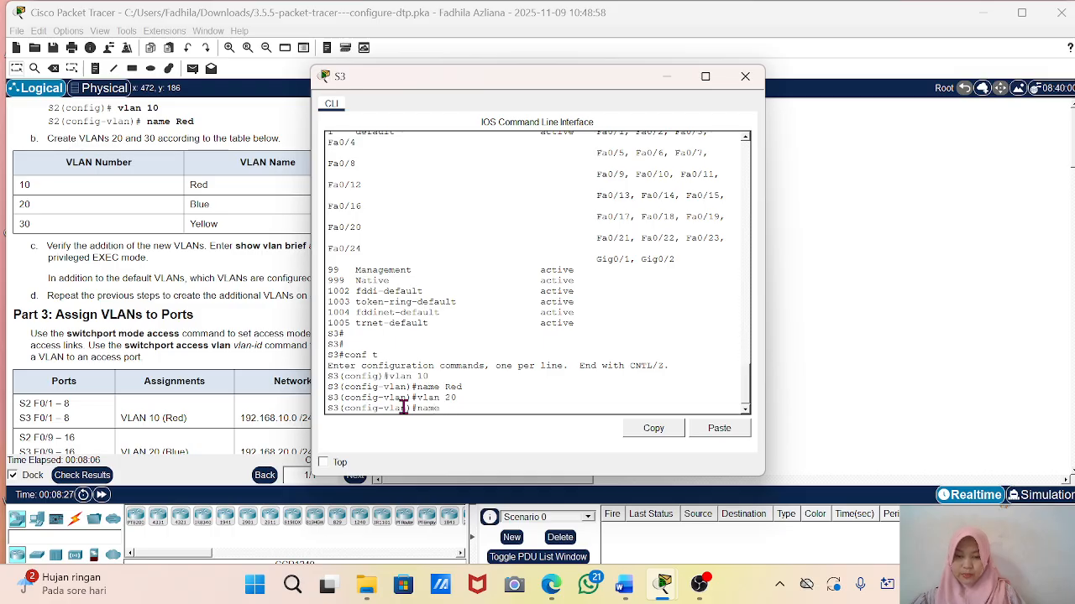
{"action": "type", "text": " Blue"}
{"action": "key", "text": "Return"}
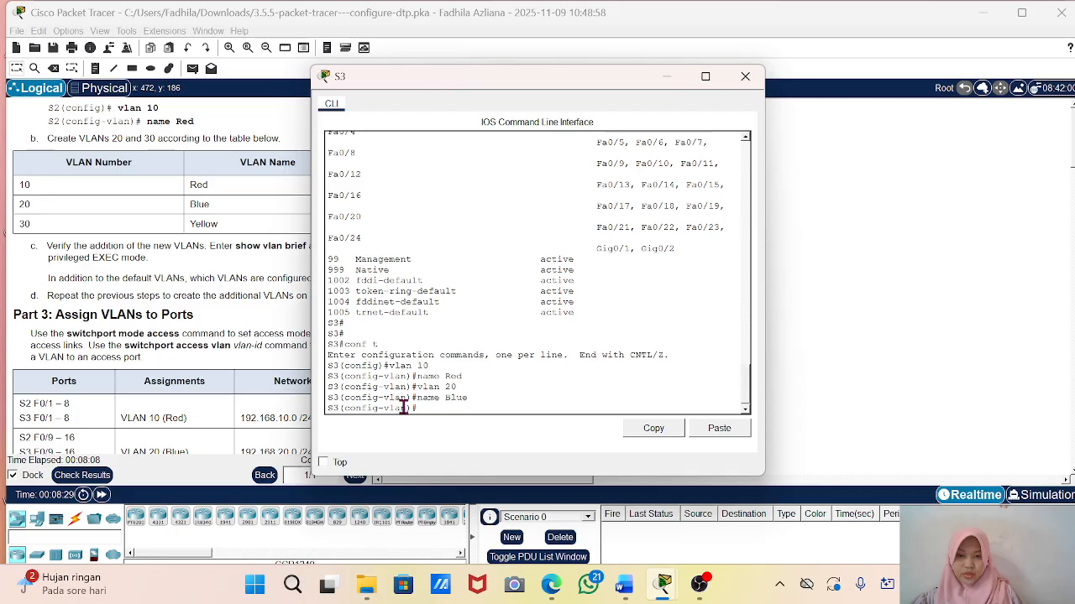
Step: On S3, create VLAN 30 by reusing the earlier vlan command with the new number
{"action": "key", "text": "Up"}
{"action": "key", "text": "Up"}
{"action": "key", "text": "Left"}
{"action": "key", "text": "BackSpace"}
{"action": "type", "text": "3"}
{"action": "key", "text": "Return"}
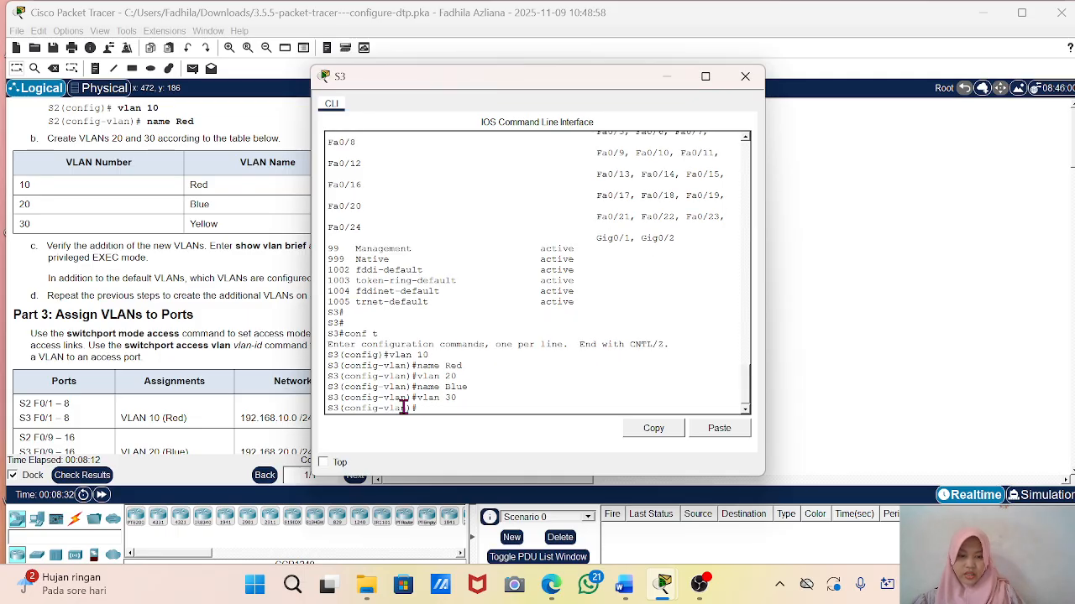
Step: Name VLAN 30 on S3 Yellow by reusing the earlier name command
{"action": "key", "text": "Up"}
{"action": "key", "text": "Up"}
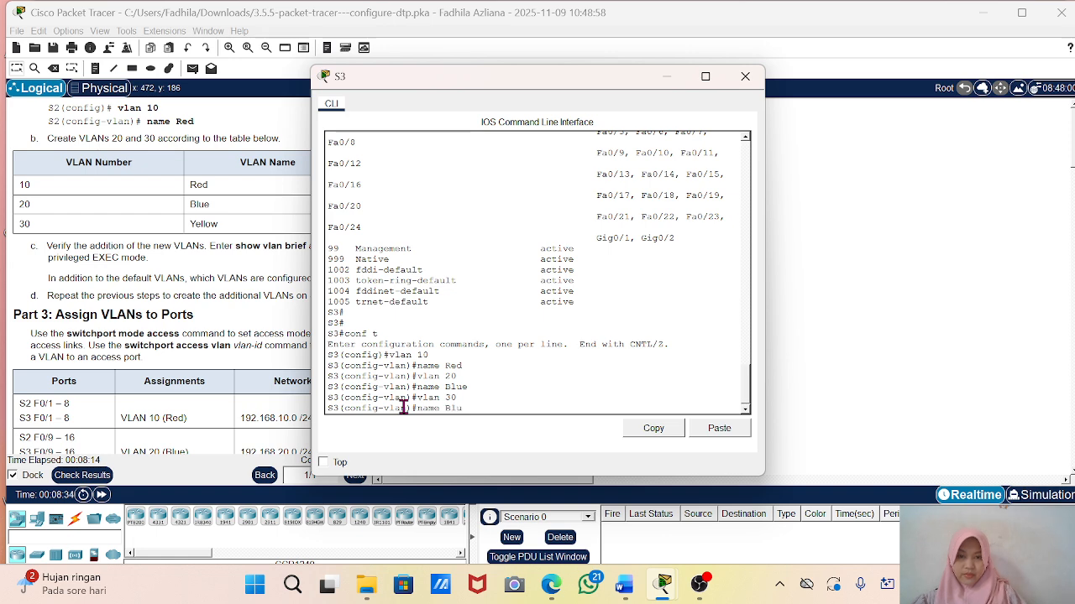
{"action": "key", "text": "BackSpace"}
{"action": "key", "text": "BackSpace"}
{"action": "key", "text": "BackSpace"}
{"action": "type", "text": "Y"}
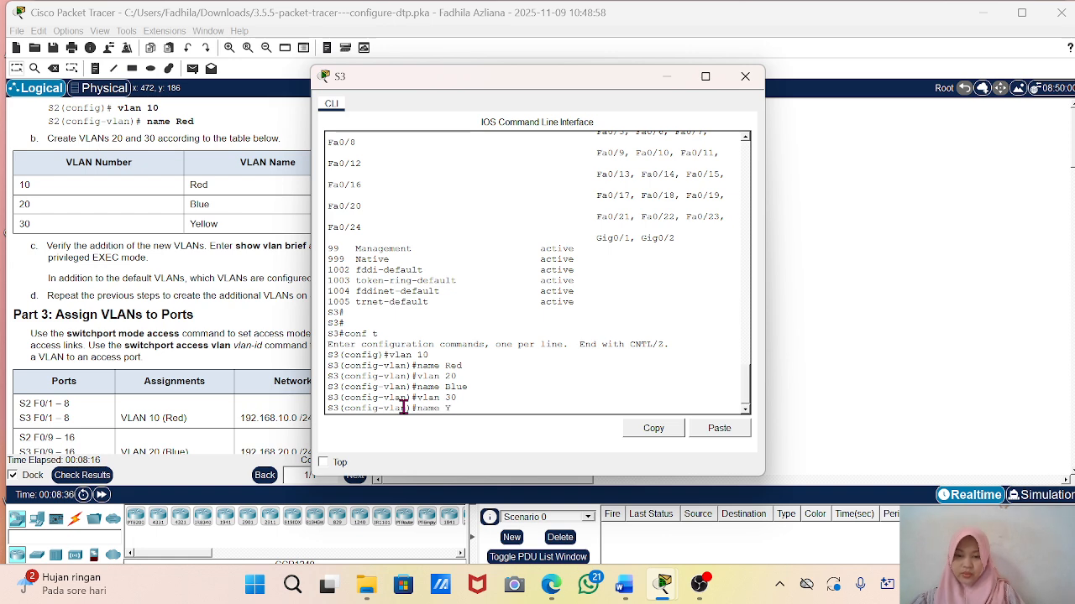
{"action": "type", "text": "ellow"}
{"action": "key", "text": "Return"}
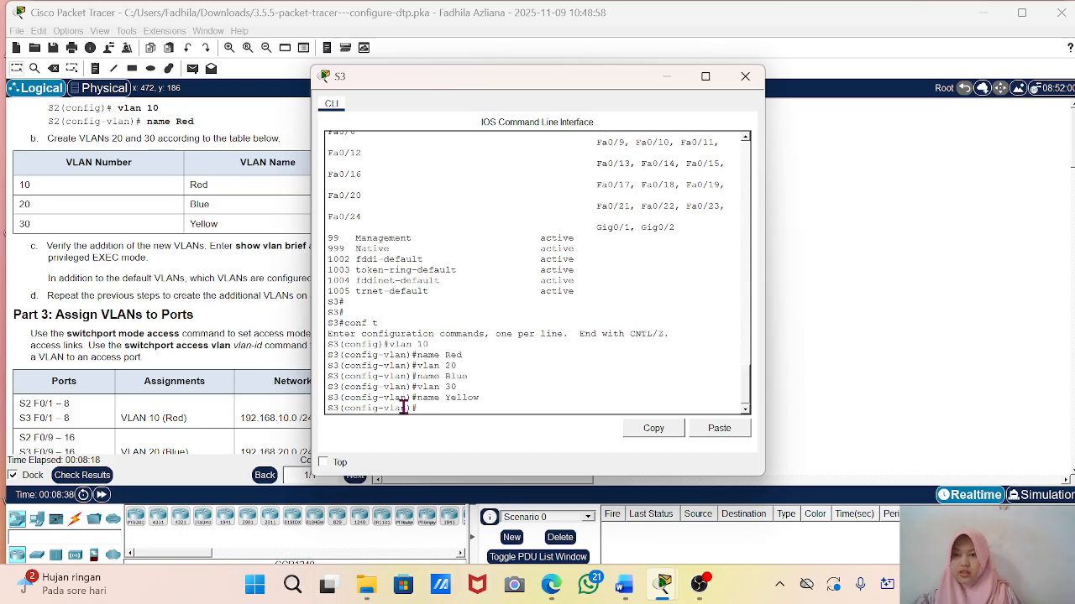
Step: Put the S3 window away, review the Part 3 port assignments, and enter global configuration mode on S2
{"action": "left_click", "coordinate": [665, 77]}
{"action": "scroll", "coordinate": [149, 375], "scroll_direction": "down", "scroll_amount": 2}
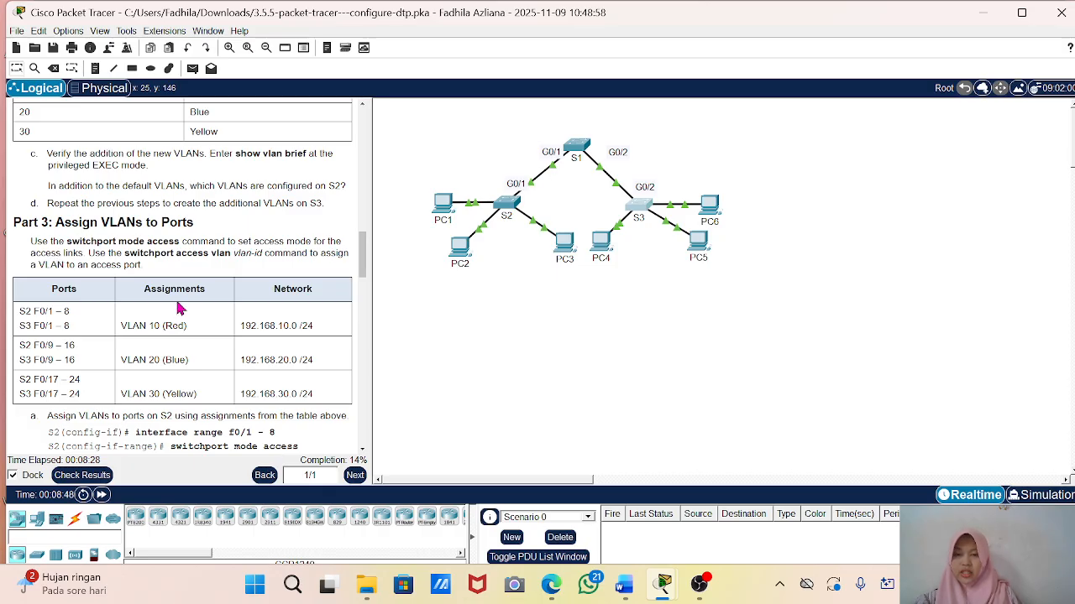
{"action": "scroll", "coordinate": [178, 309], "scroll_direction": "down", "scroll_amount": 1}
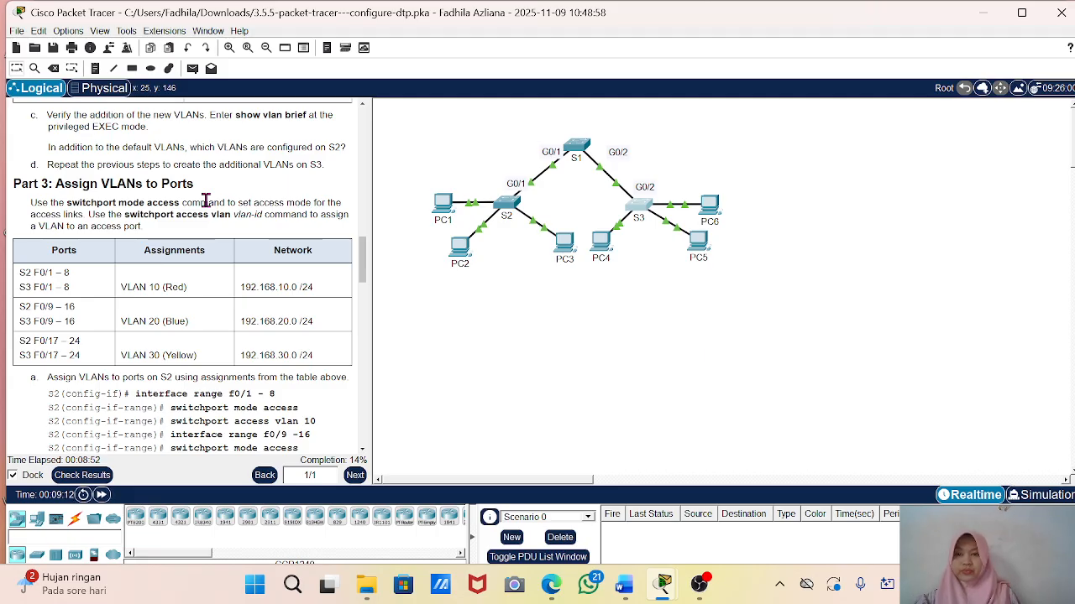
{"action": "left_click", "coordinate": [506, 206]}
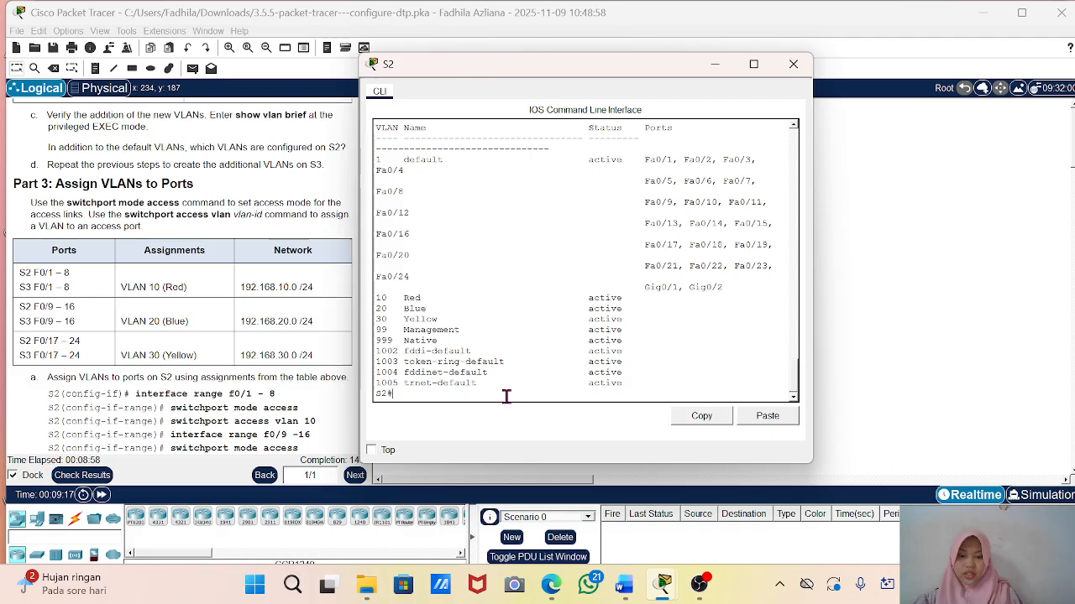
{"action": "key", "text": "Up"}
{"action": "key", "text": "Up"}
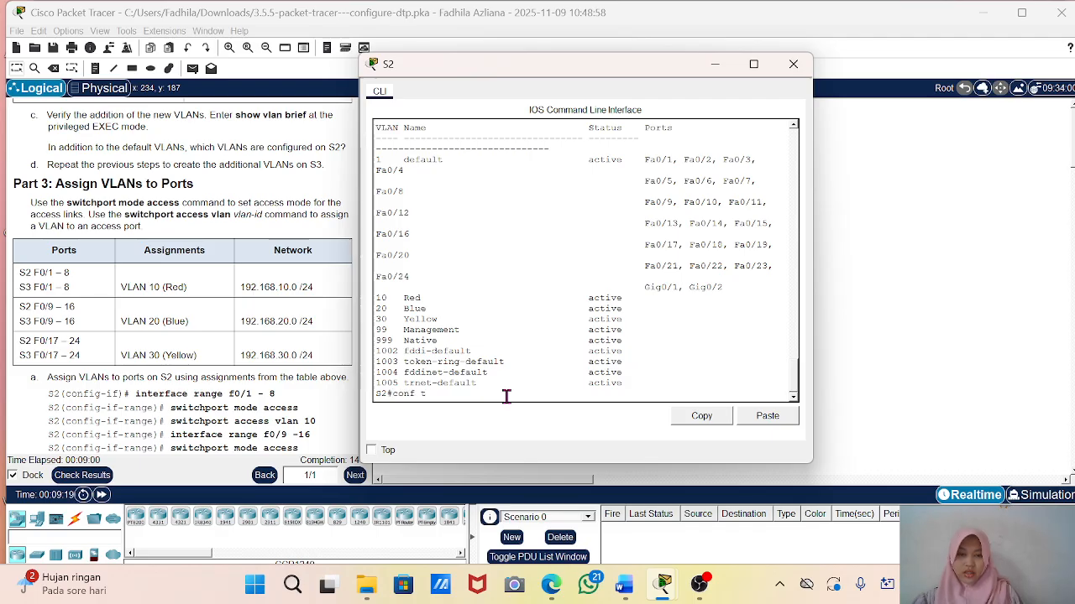
{"action": "key", "text": "Return"}
Step: On S2, enter interface range configuration for ports f0/1-8
{"action": "type", "text": "ig)#i"}
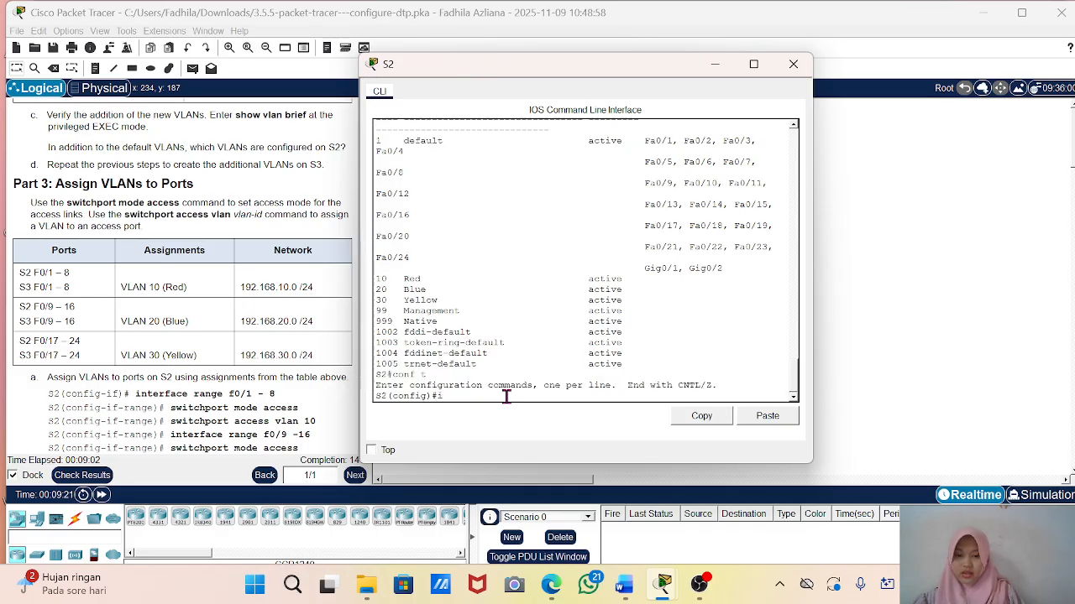
{"action": "type", "text": "nt f0/"}
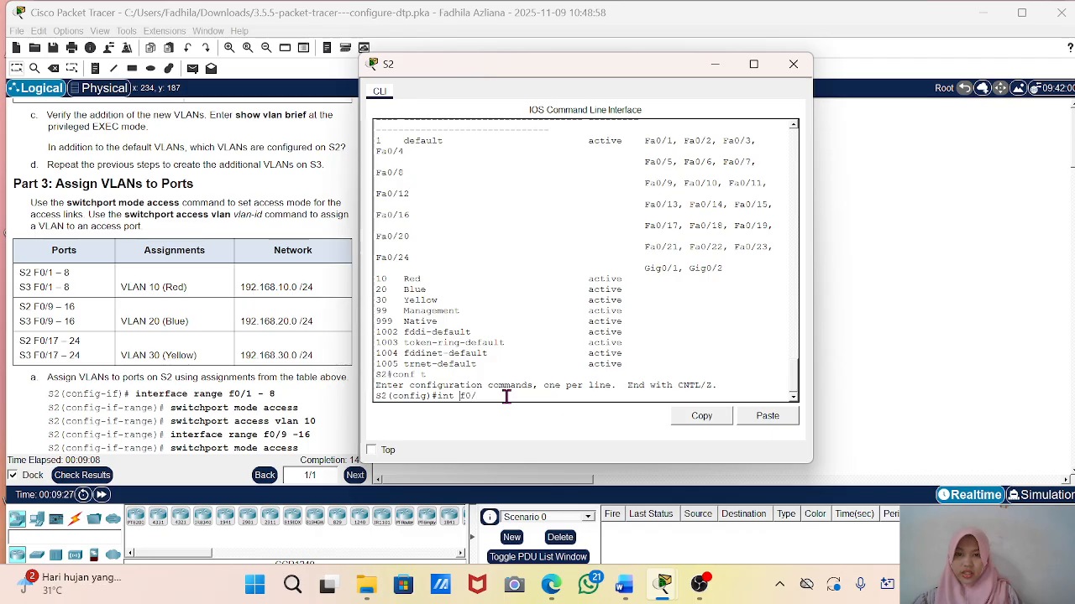
{"action": "type", "text": "range"}
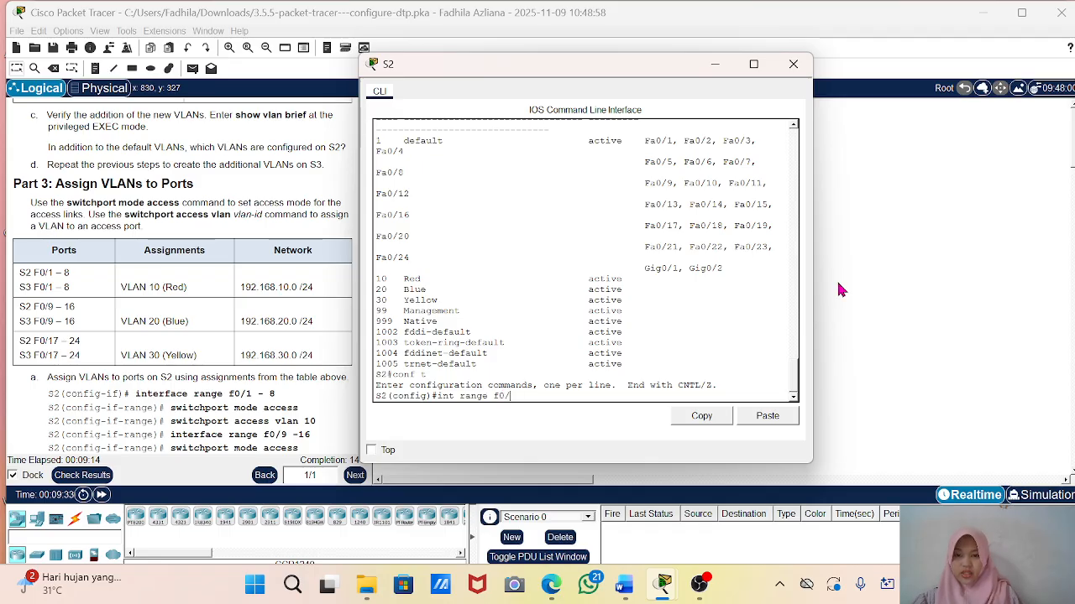
{"action": "left_click_drag", "start_coordinate": [530, 80], "coordinate": [564, 283]}
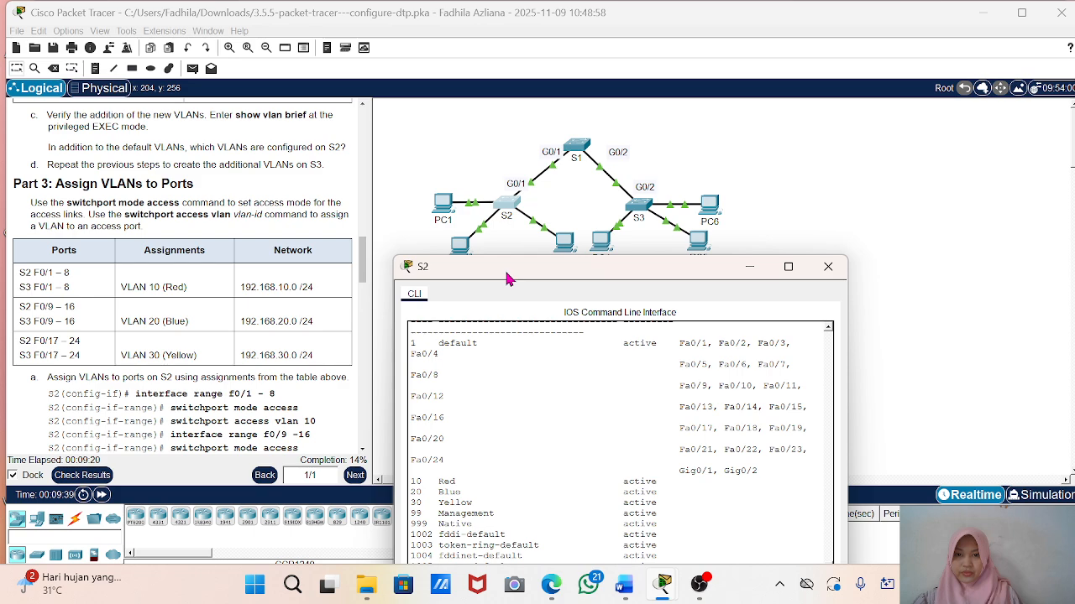
{"action": "left_click_drag", "start_coordinate": [507, 279], "coordinate": [540, 105]}
{"action": "scroll", "coordinate": [592, 303], "scroll_direction": "up", "scroll_amount": 1}
{"action": "type", "text": "int range f0/"}
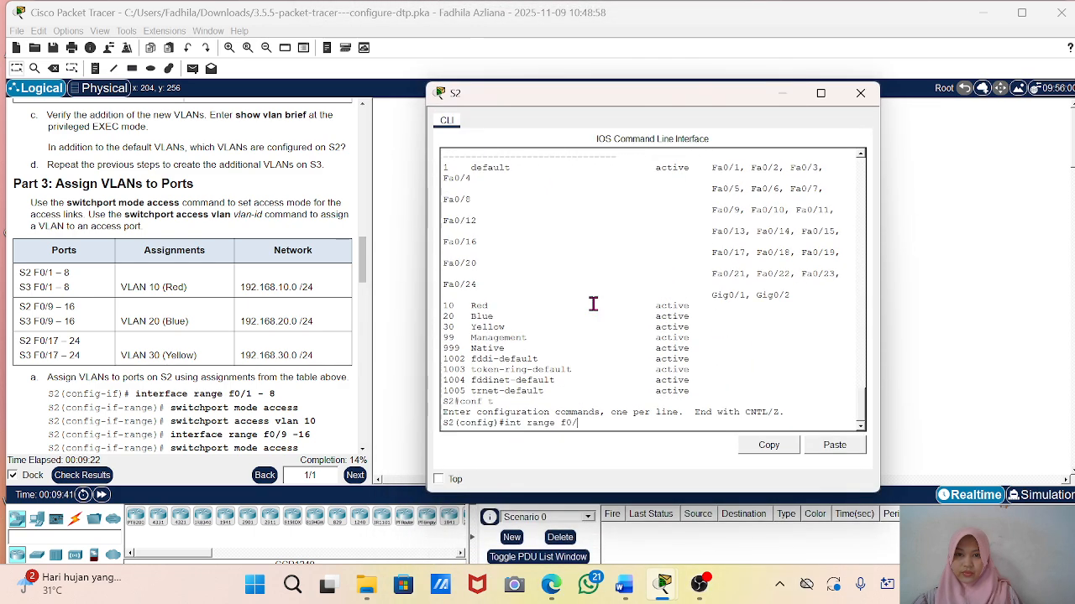
{"action": "type", "text": "1"}
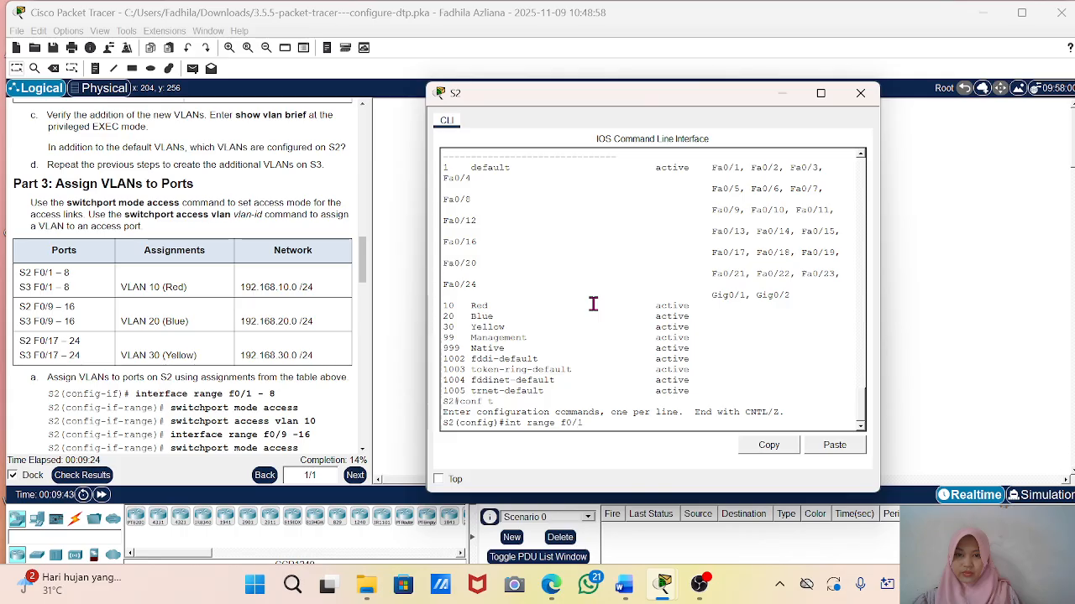
{"action": "type", "text": "-"}
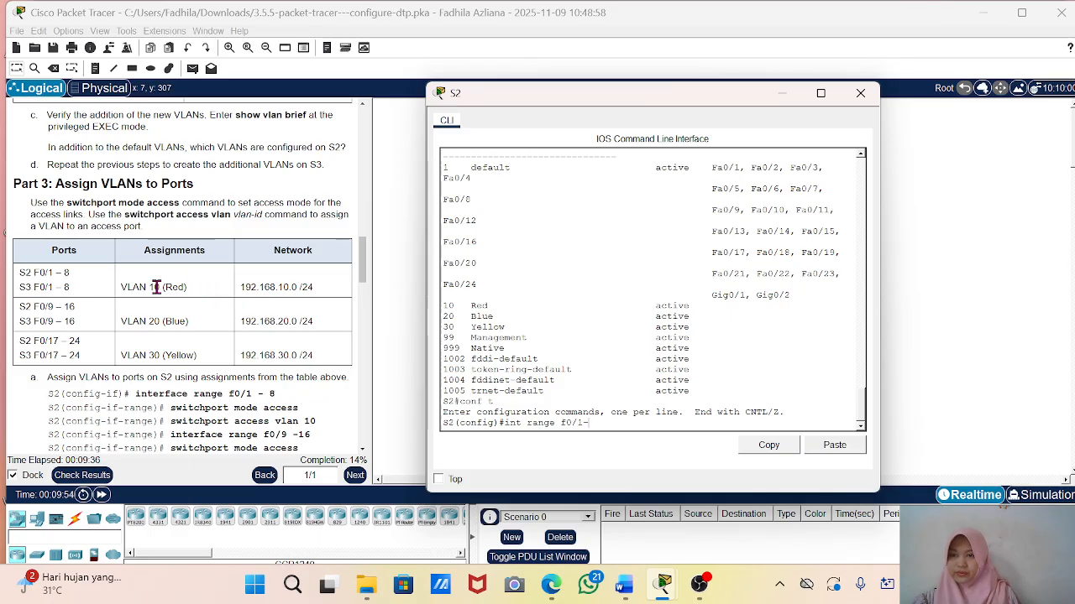
{"action": "scroll", "coordinate": [147, 288], "scroll_direction": "down", "scroll_amount": 1}
{"action": "scroll", "coordinate": [147, 287], "scroll_direction": "down", "scroll_amount": 5}
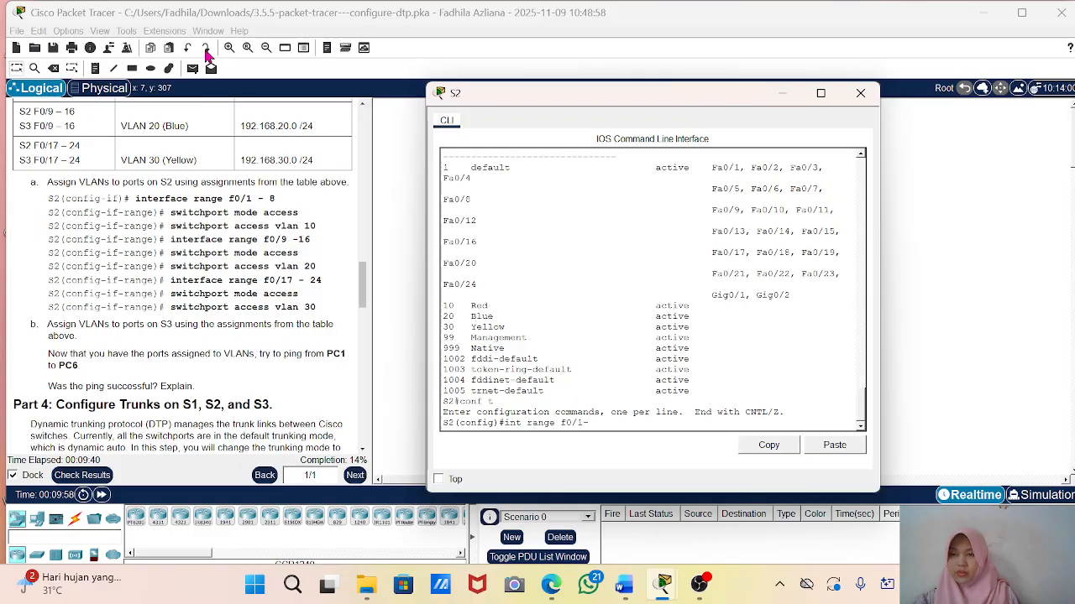
{"action": "scroll", "coordinate": [226, 252], "scroll_direction": "down", "scroll_amount": 1}
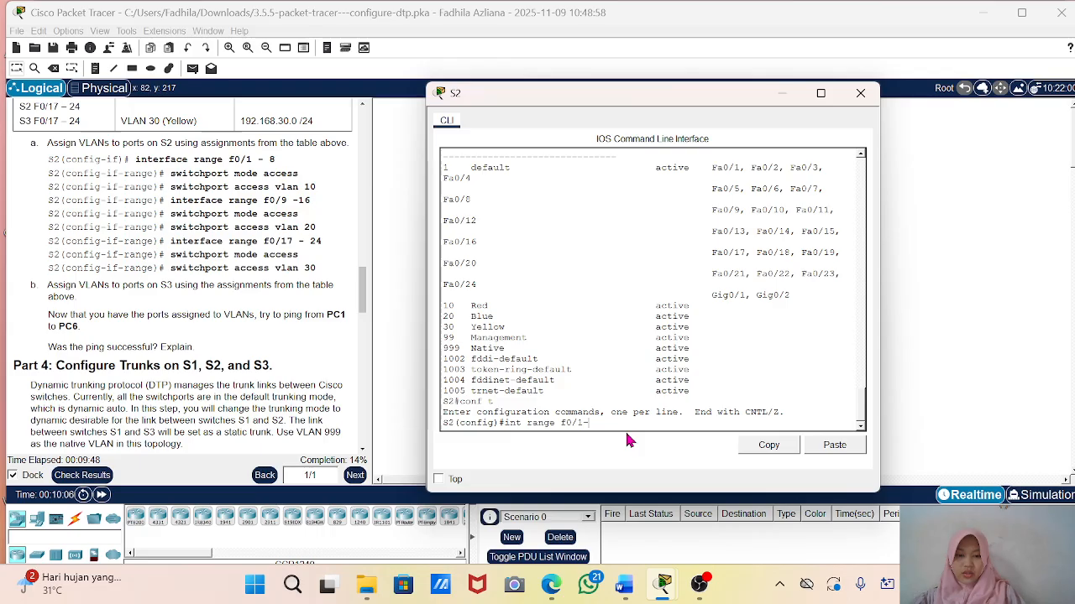
{"action": "key", "text": "Return"}
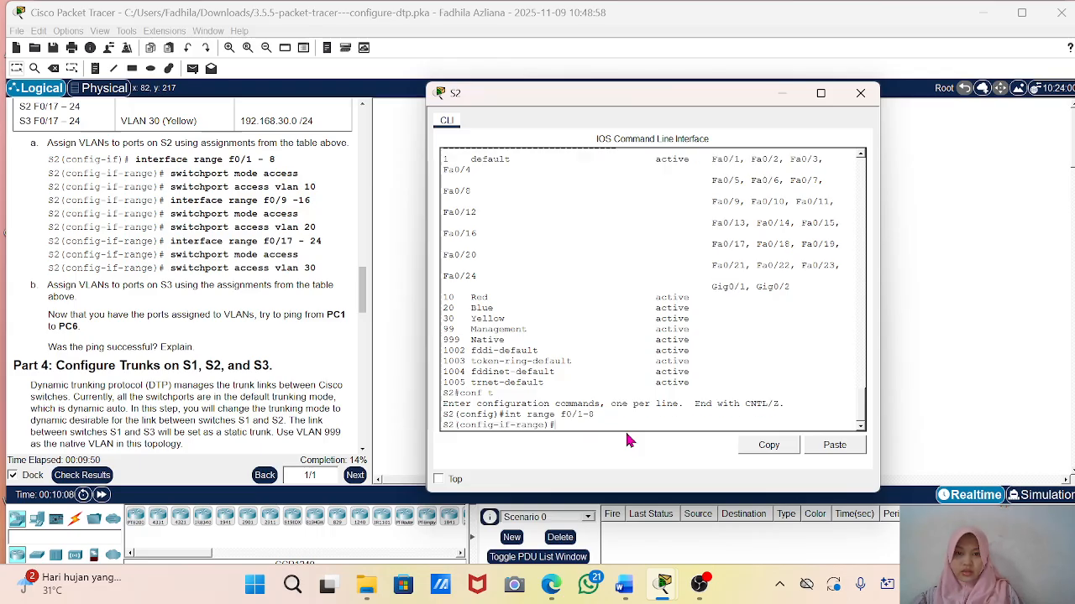
Step: Set the f0/1-8 ports on S2 to access mode with the switchport mode command
{"action": "type", "text": "sw"}
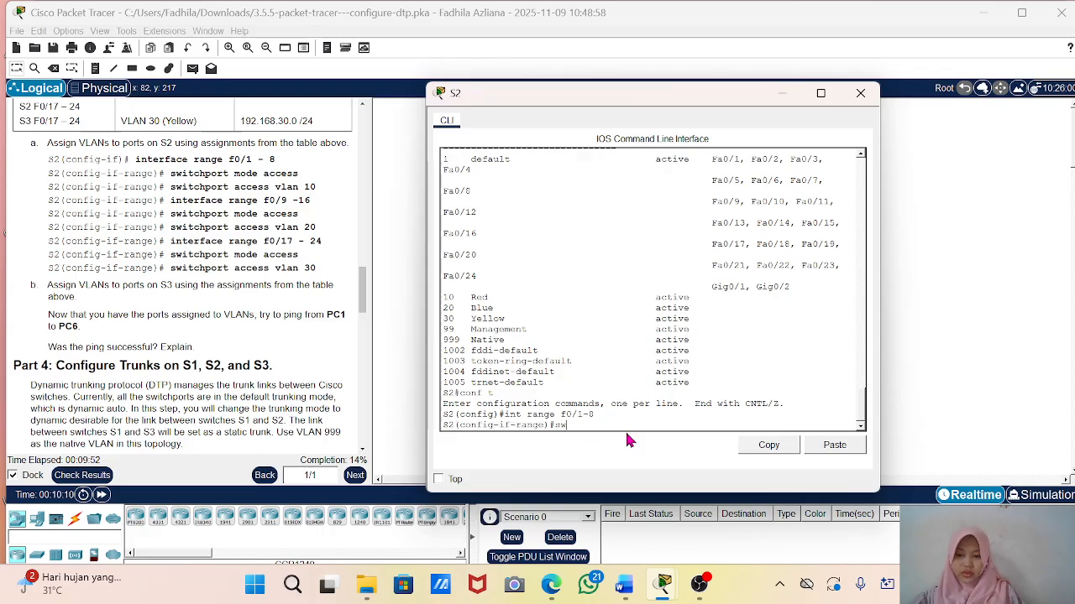
{"action": "key", "text": "Tab"}
{"action": "type", "text": "mod"}
{"action": "key", "text": "Tab"}
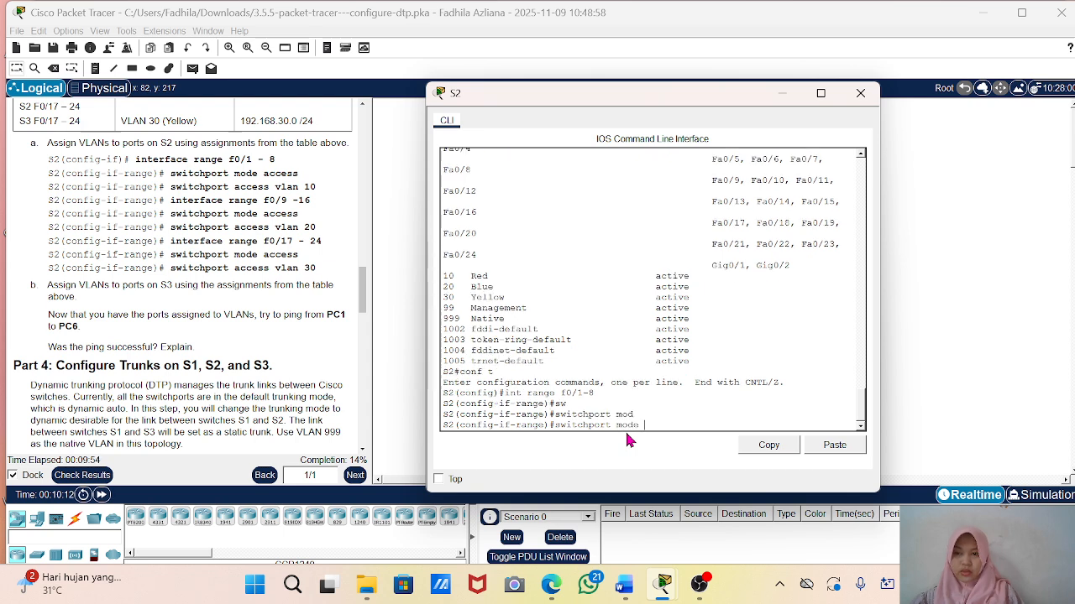
{"action": "type", "text": "acc"}
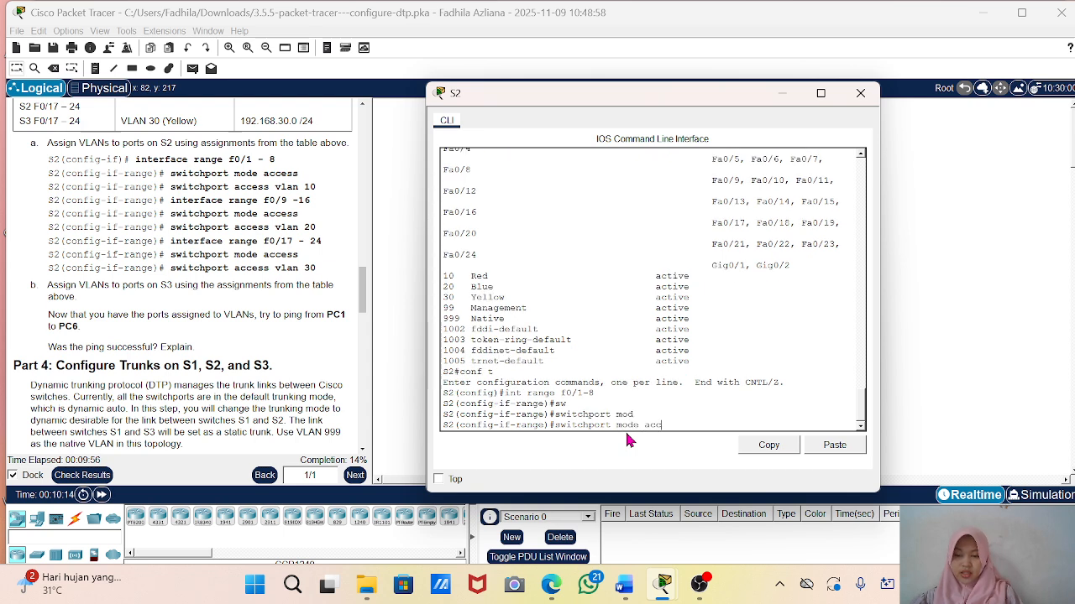
{"action": "key", "text": "Tab"}
{"action": "key", "text": "Return"}
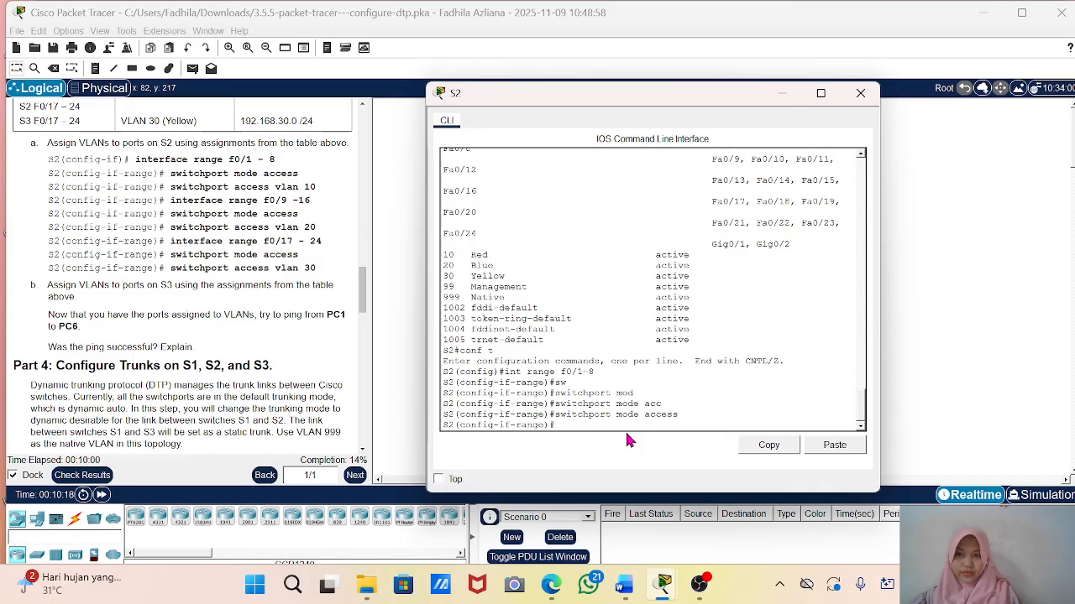
Step: Assign the f0/1-8 ports on S2 to access VLAN 10 by editing the previous switchport command
{"action": "key", "text": "Up"}
{"action": "key", "text": "Left"}
{"action": "key", "text": "Left"}
{"action": "key", "text": "Left"}
{"action": "key", "text": "Left"}
{"action": "key", "text": "Left"}
{"action": "key", "text": "Left"}
{"action": "key", "text": "BackSpace"}
{"action": "key", "text": "BackSpace"}
{"action": "key", "text": "BackSpace"}
{"action": "key", "text": "BackSpace"}
{"action": "key", "text": "BackSpace"}
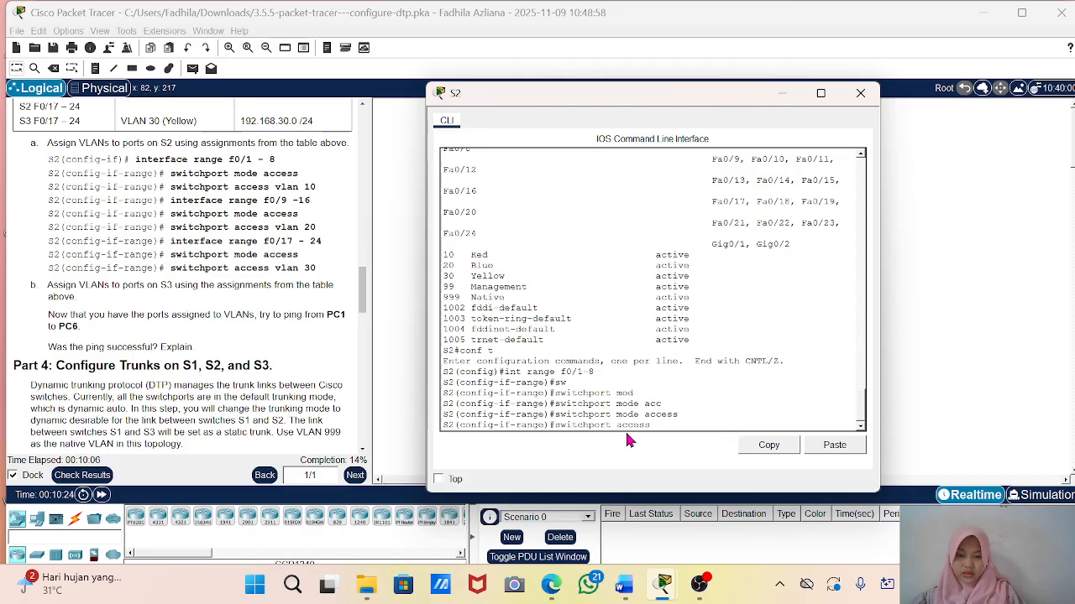
{"action": "type", "text": "vlan 190"}
{"action": "key", "text": "Return"}
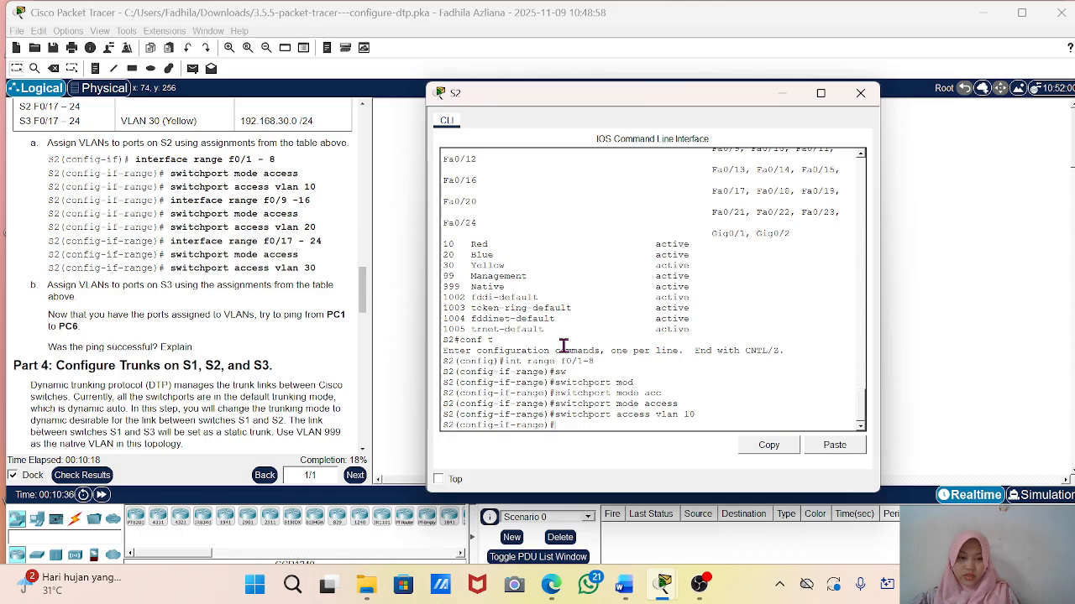
Step: Switch S2 to interface range f0/9-16 by reusing the earlier range command with new port numbers
{"action": "key", "text": "Up"}
{"action": "key", "text": "Up"}
{"action": "key", "text": "Up"}
{"action": "key", "text": "Up"}
{"action": "key", "text": "Up"}
{"action": "key", "text": "Up"}
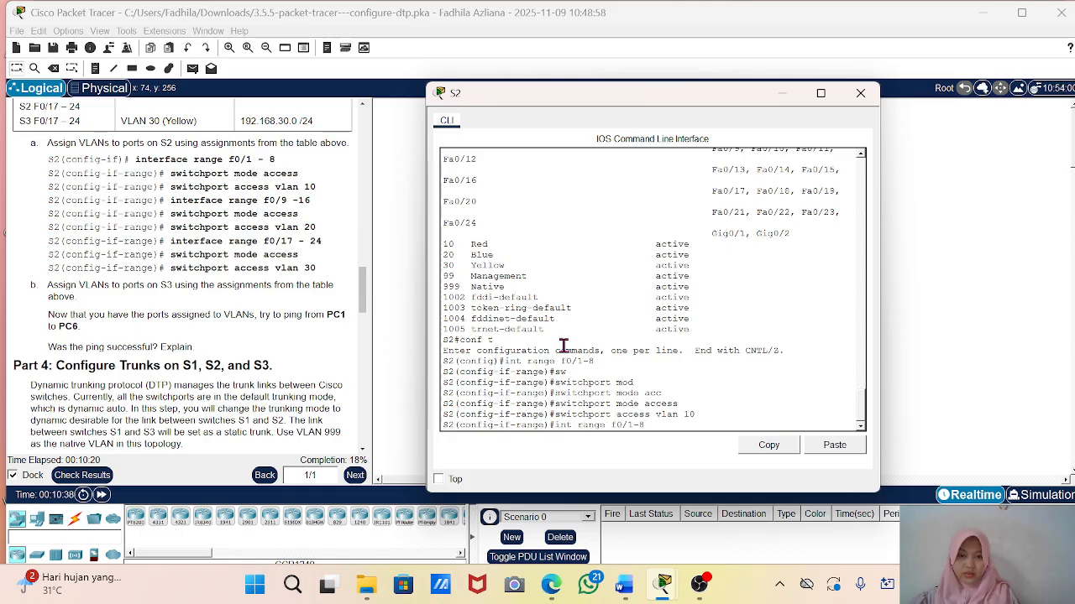
{"action": "key", "text": "BackSpace"}
{"action": "type", "text": "9-"}
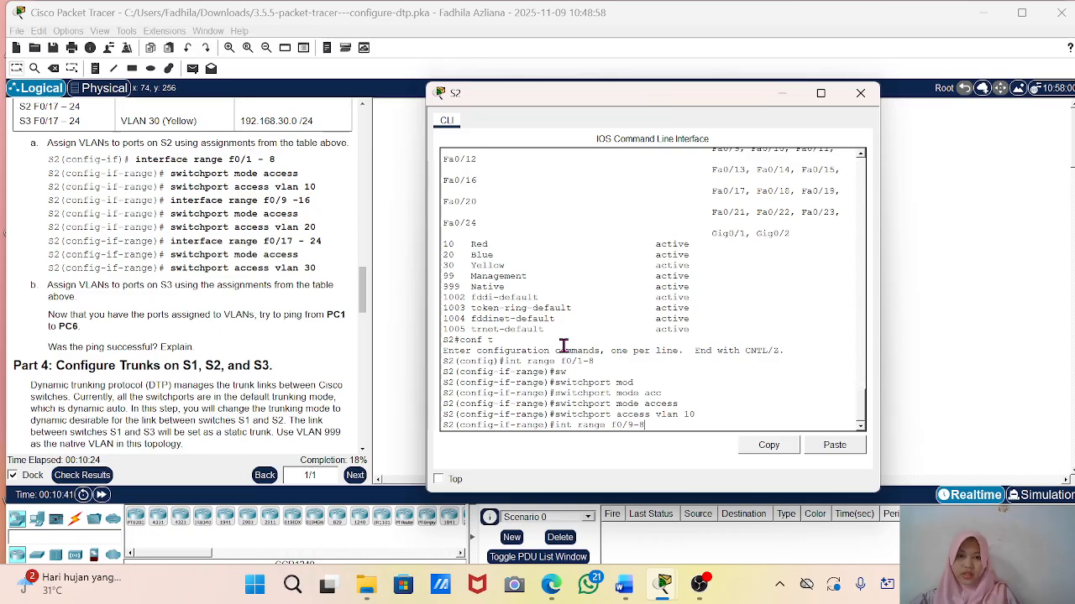
{"action": "type", "text": "16"}
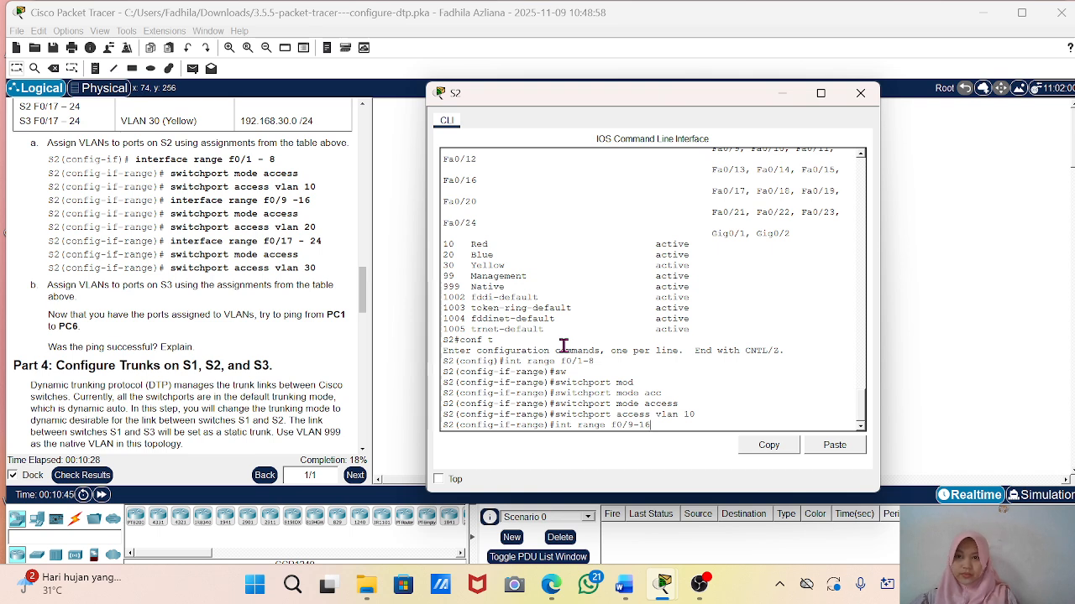
{"action": "key", "text": "Return"}
Step: Set the f0/9-16 ports on S2 to access mode by reusing the earlier mode command
{"action": "type", "text": "switchport access vlan 10"}
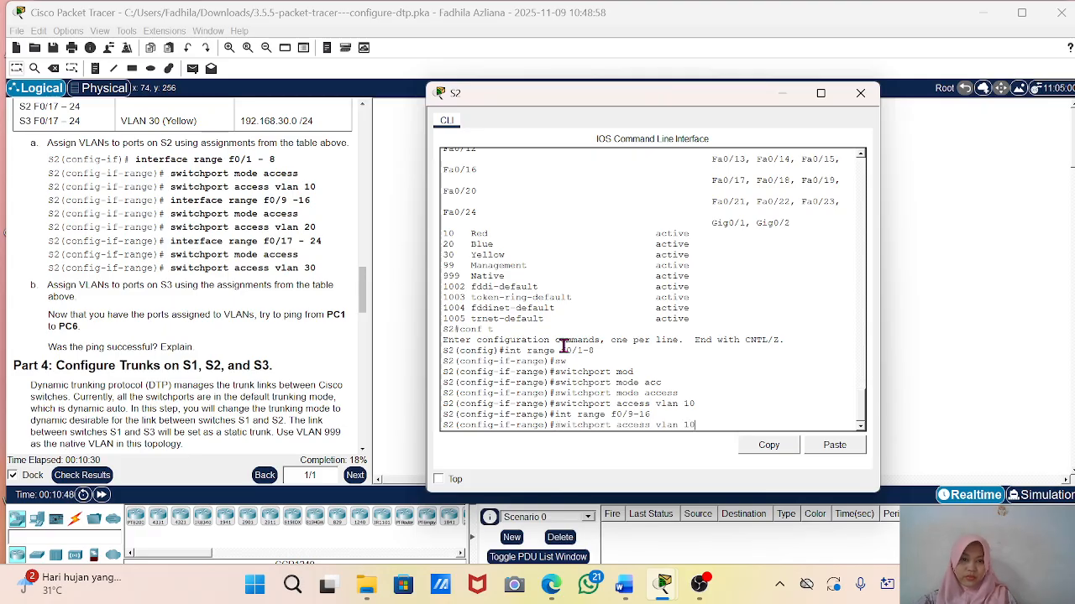
{"action": "key", "text": "Up"}
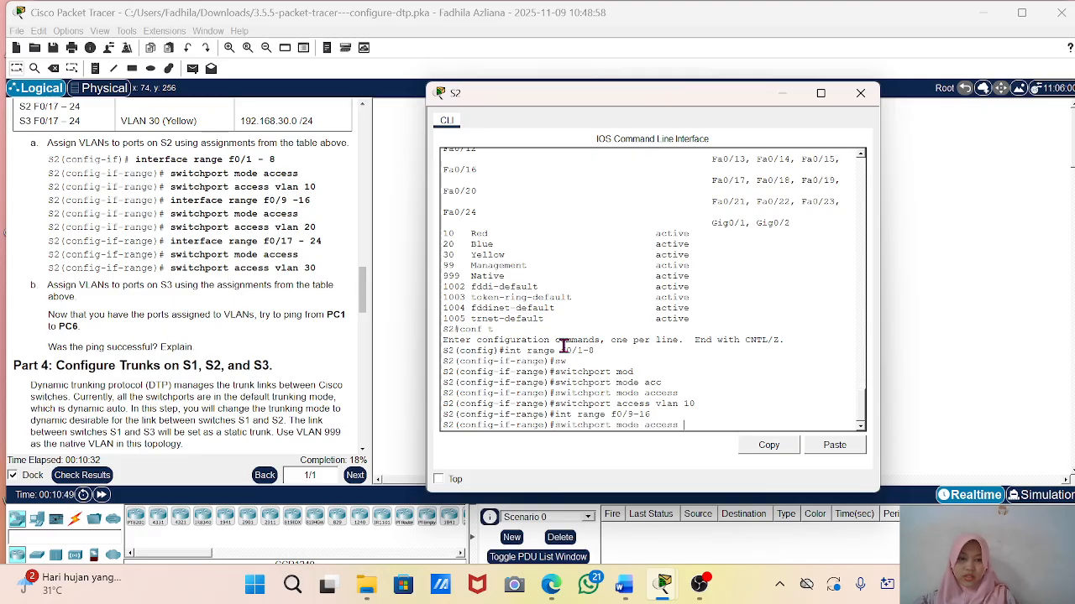
{"action": "key", "text": "Return"}
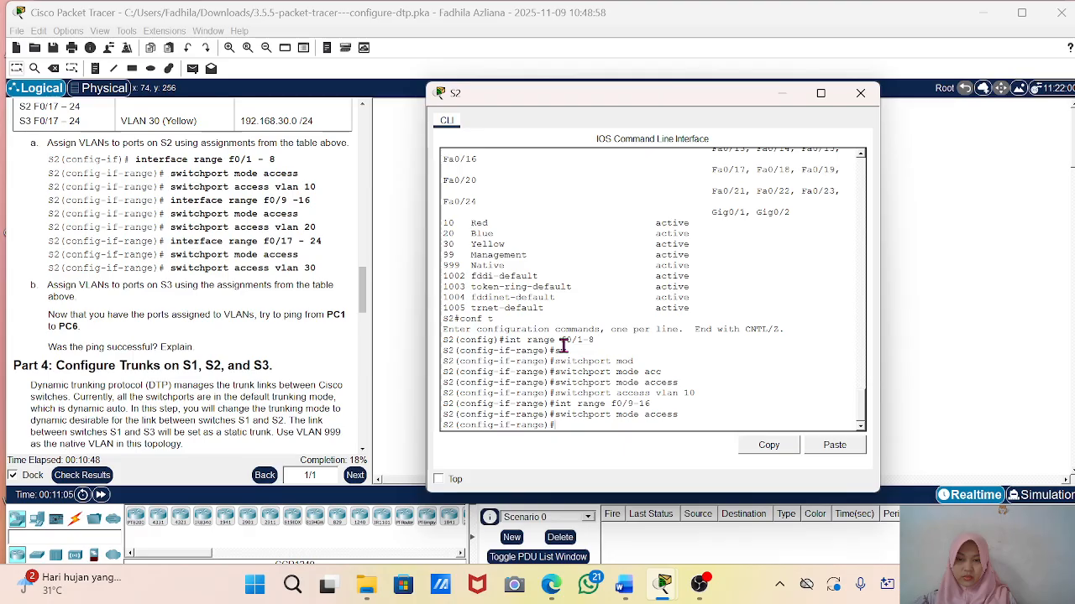
Step: Assign the f0/9-16 ports on S2 to access VLAN 20 by editing the earlier access VLAN command
{"action": "key", "text": "Up"}
{"action": "key", "text": "Up"}
{"action": "key", "text": "Up"}
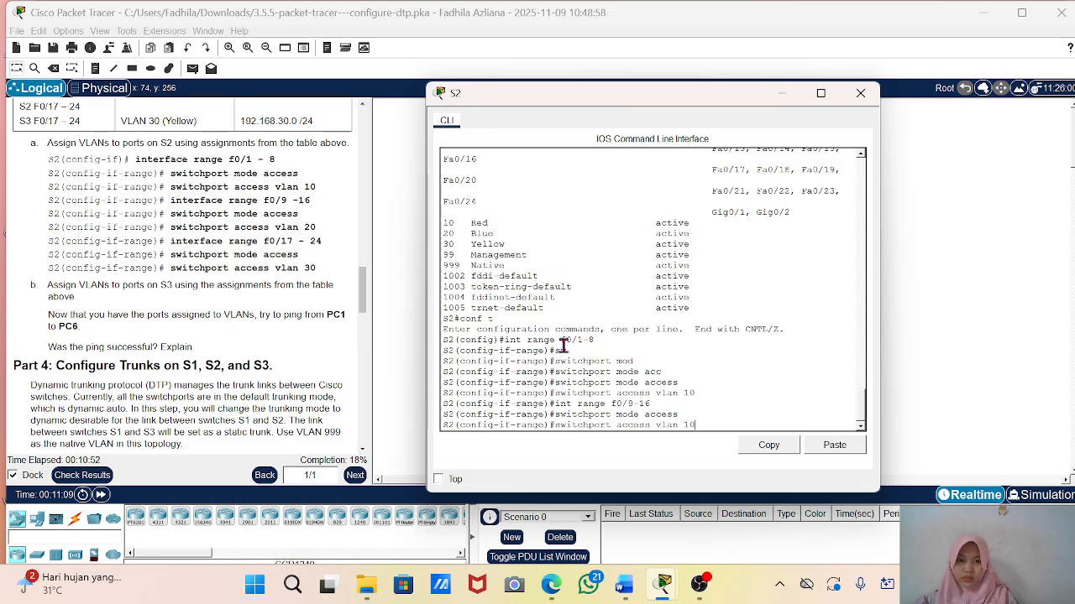
{"action": "key", "text": "BackSpace"}
{"action": "key", "text": "BackSpace"}
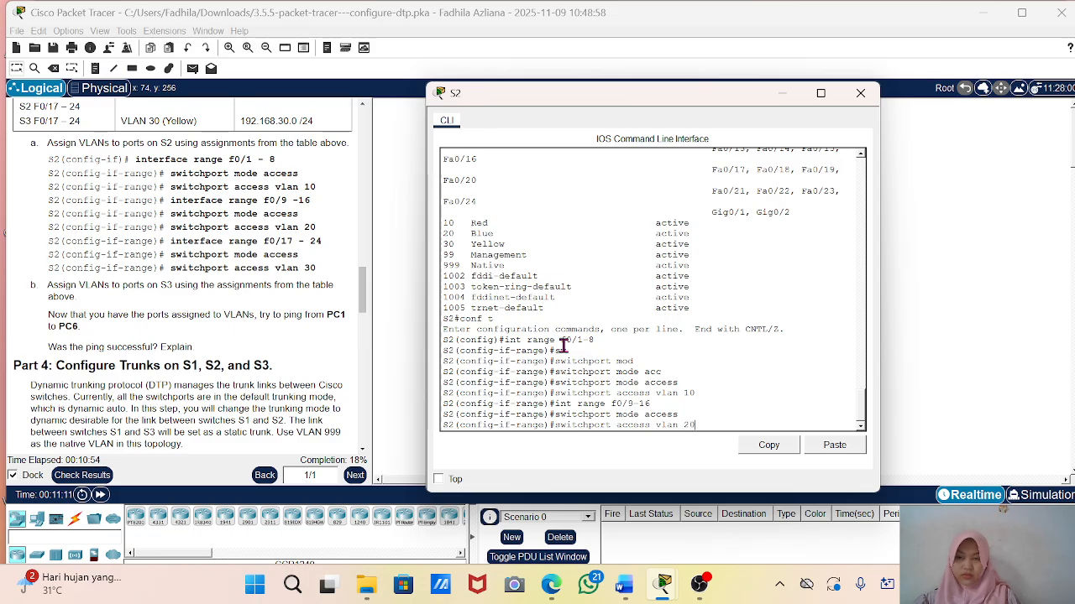
{"action": "type", "text": "20"}
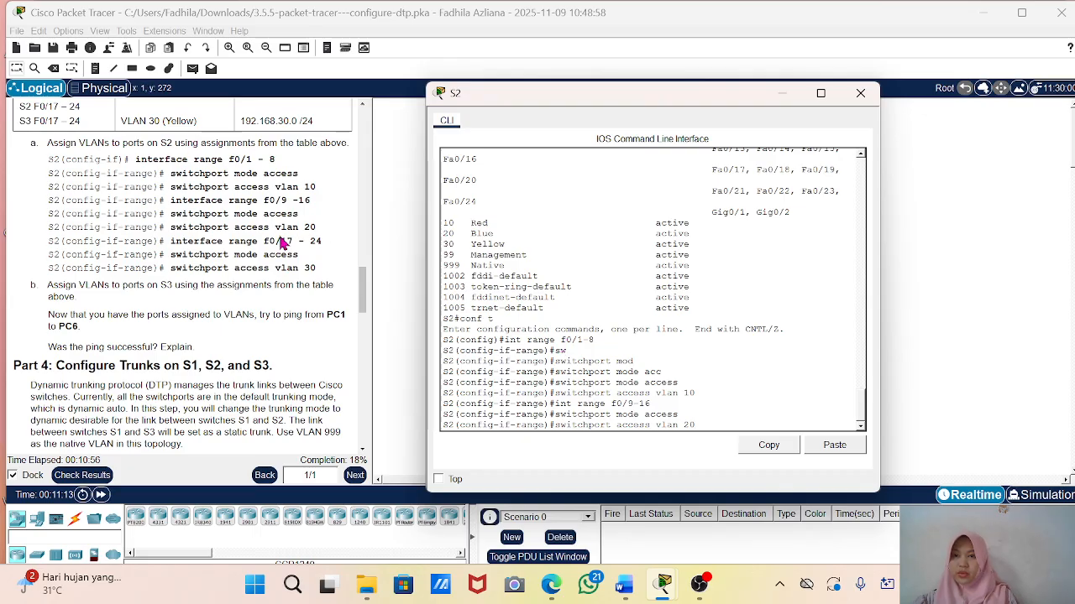
{"action": "key", "text": "Return"}
Step: Switch S2 to interface range f0/17-24 by editing the port numbers in the earlier range command
{"action": "type", "text": "switchport mode access"}
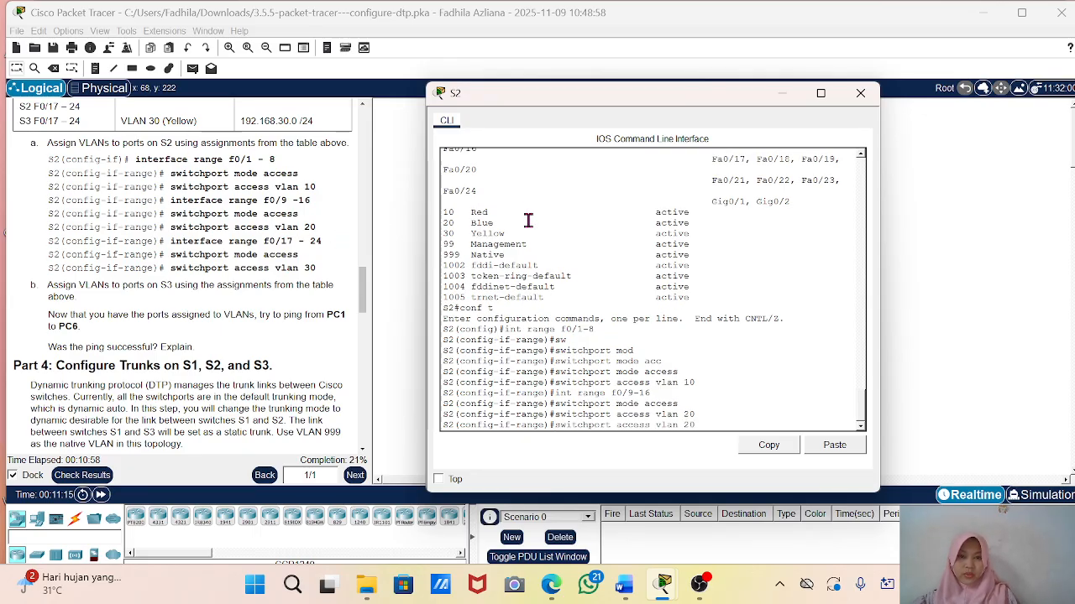
{"action": "key", "text": "Up"}
{"action": "key", "text": "Up"}
{"action": "key", "text": "Up"}
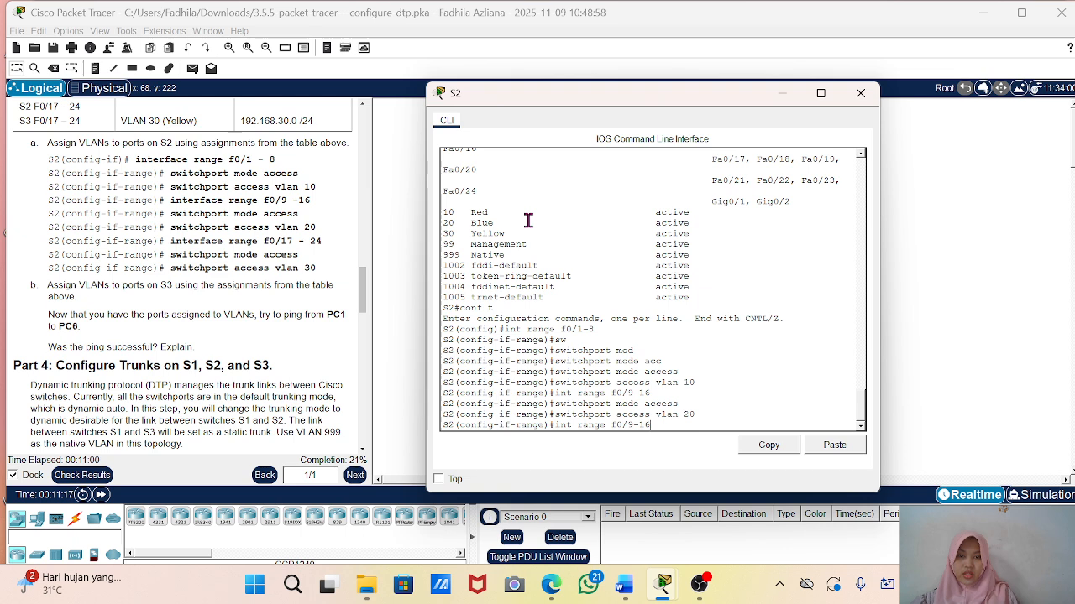
{"action": "key", "text": "Left"}
{"action": "key", "text": "Left"}
{"action": "key", "text": "Left"}
{"action": "key", "text": "BackSpace"}
{"action": "type", "text": "17"}
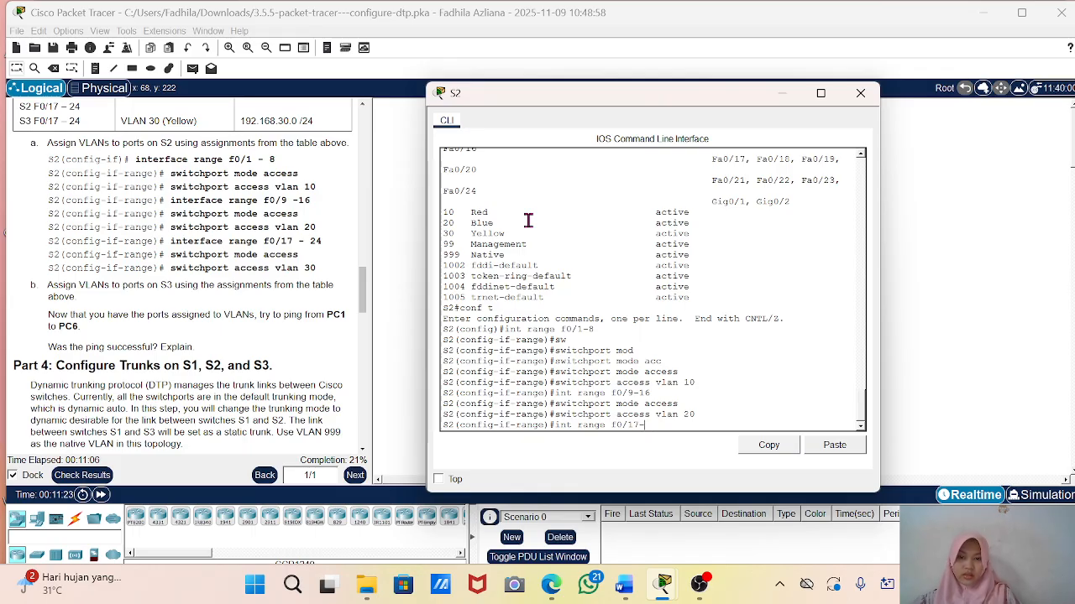
{"action": "key", "text": "Return"}
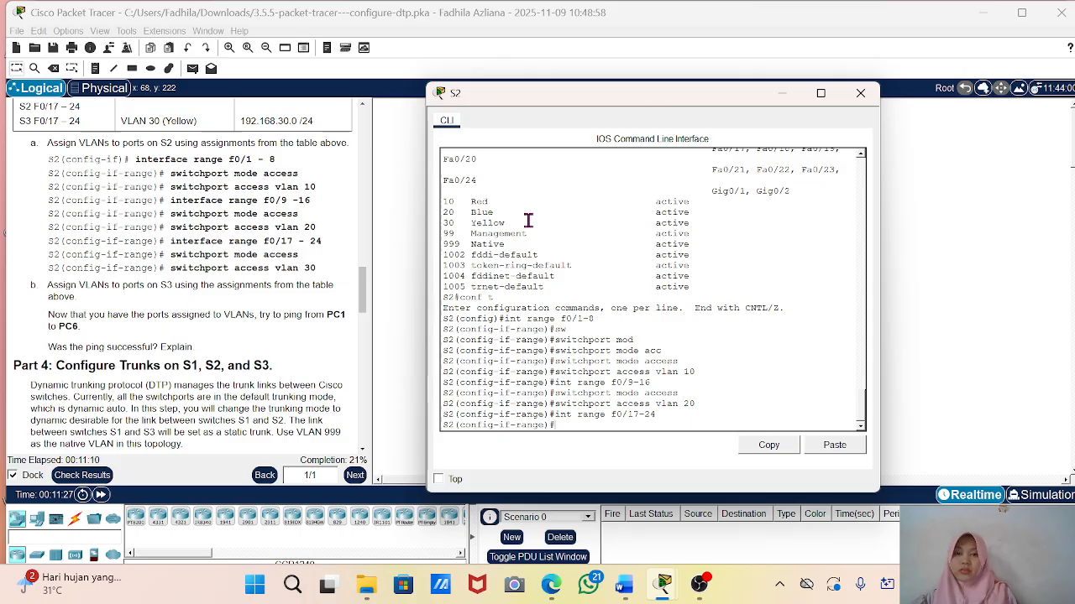
Step: Set the f0/17-24 ports on S2 to access mode by reusing the earlier mode command
{"action": "key", "text": "Up"}
{"action": "key", "text": "Up"}
{"action": "key", "text": "Up"}
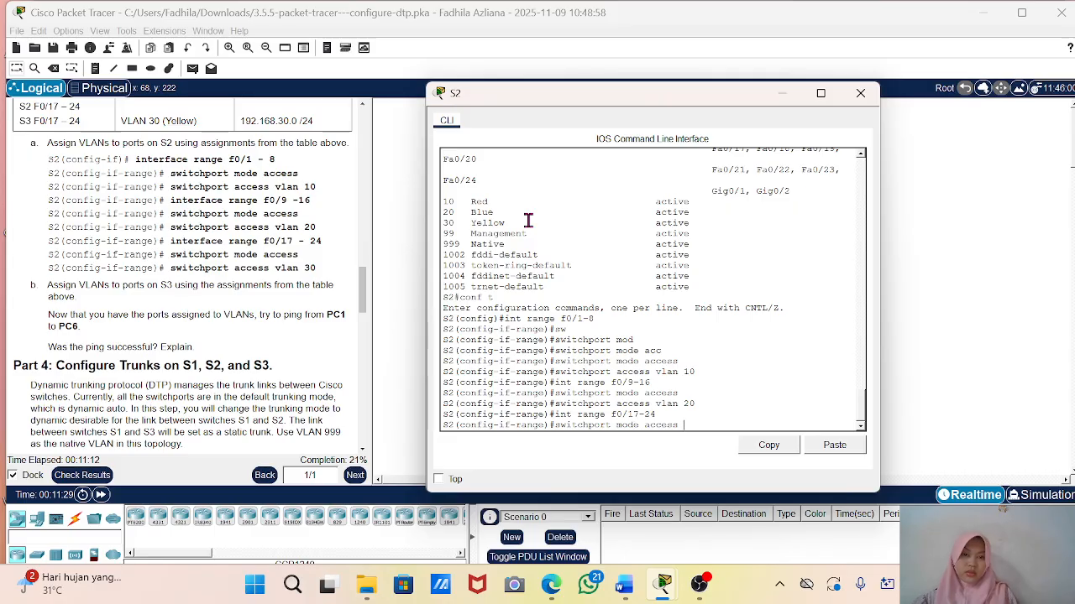
{"action": "key", "text": "Return"}
Step: Assign the f0/17-24 ports on S2 to access VLAN 30 by editing the earlier access VLAN command
{"action": "key", "text": "Up"}
{"action": "key", "text": "Up"}
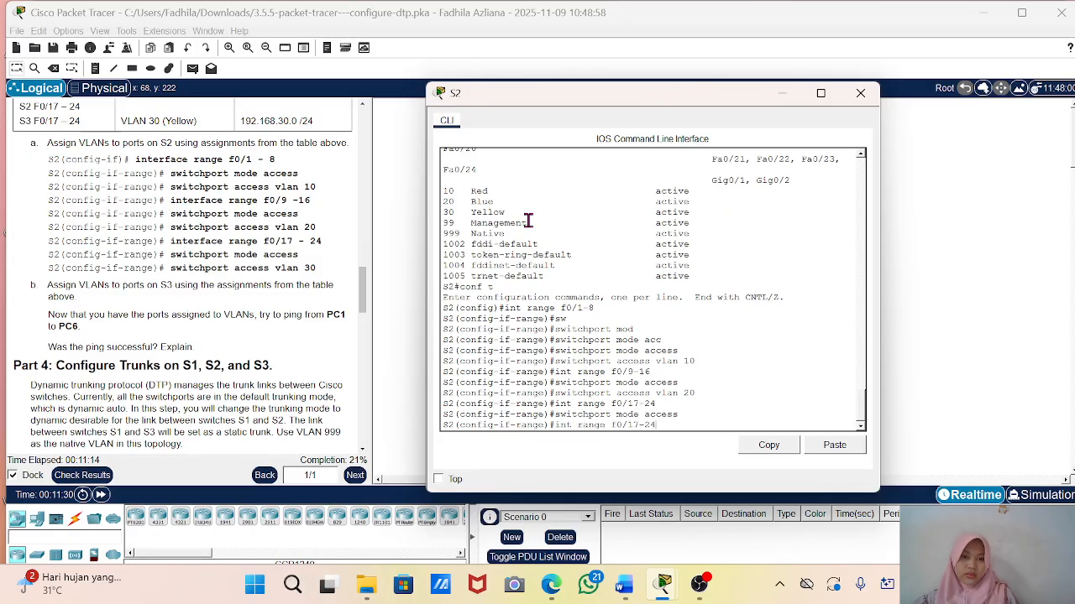
{"action": "key", "text": "Up"}
{"action": "key", "text": "BackSpace"}
{"action": "key", "text": "BackSpace"}
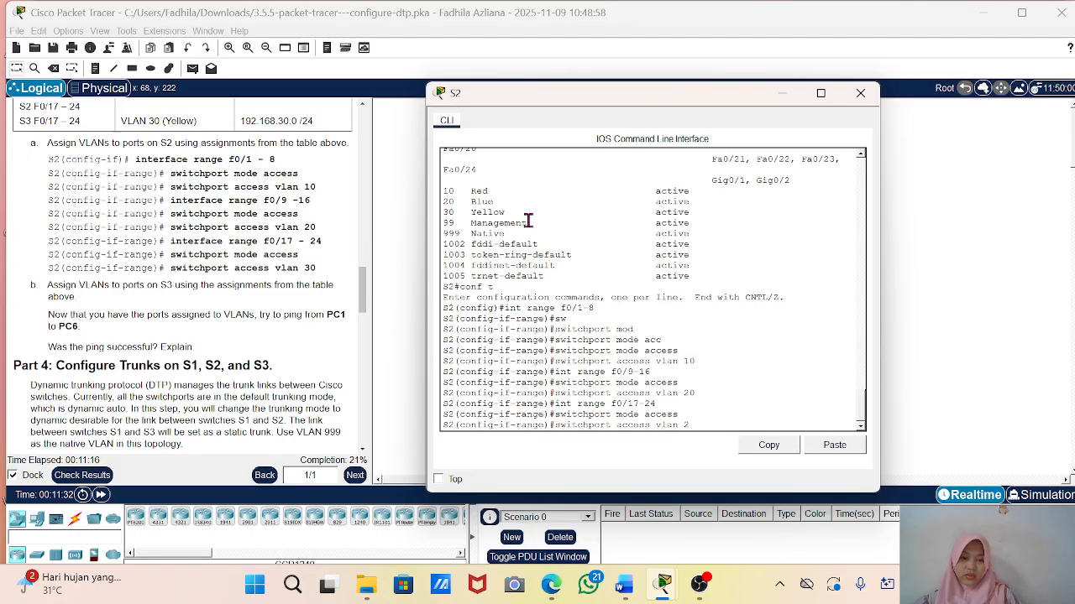
{"action": "type", "text": "30"}
{"action": "key", "text": "Return"}
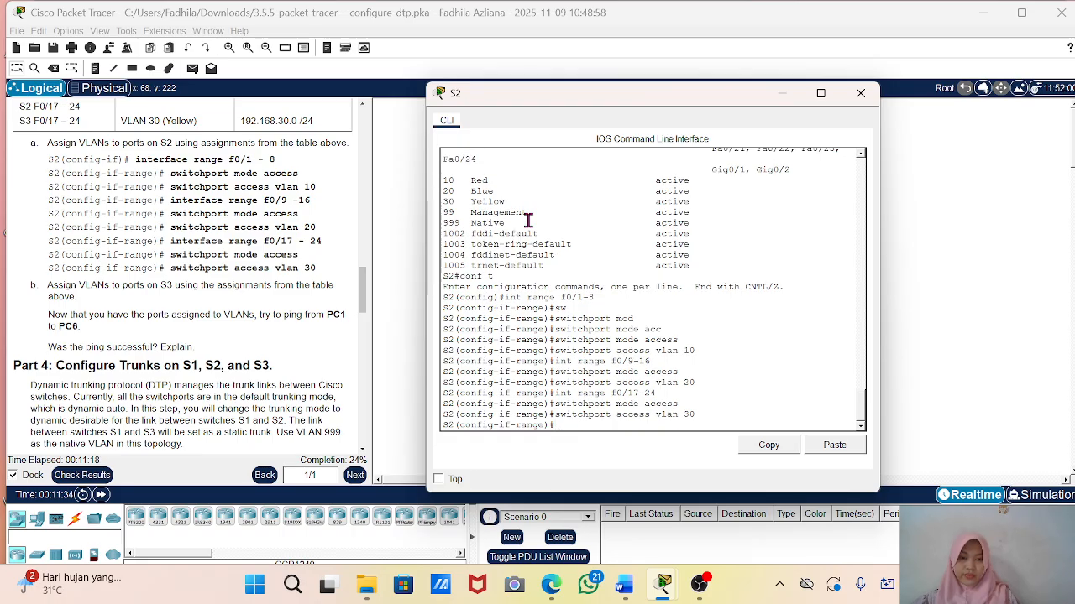
Step: Check the activity results and review the assessment items for S1, S2 and S3
{"action": "left_click", "coordinate": [302, 377]}
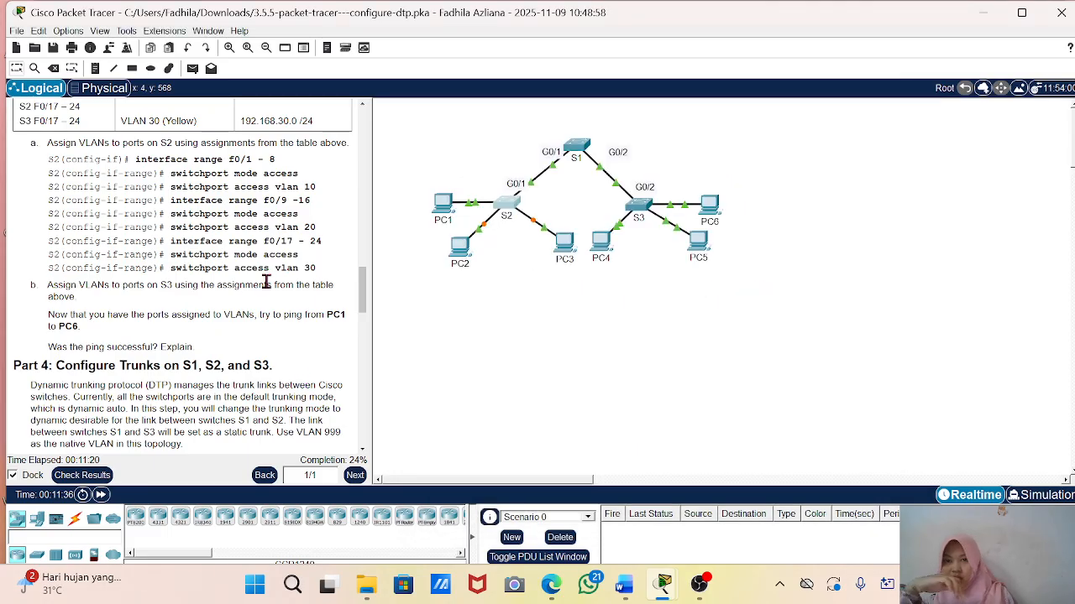
{"action": "left_click", "coordinate": [82, 475]}
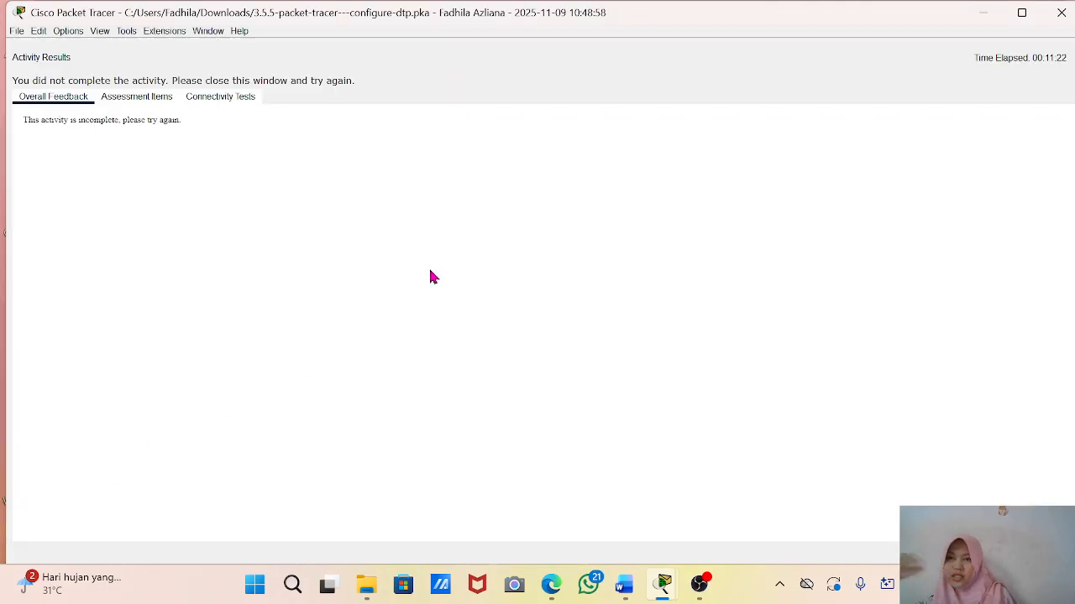
{"action": "left_click", "coordinate": [151, 99]}
{"action": "scroll", "coordinate": [117, 220], "scroll_direction": "down", "scroll_amount": 5}
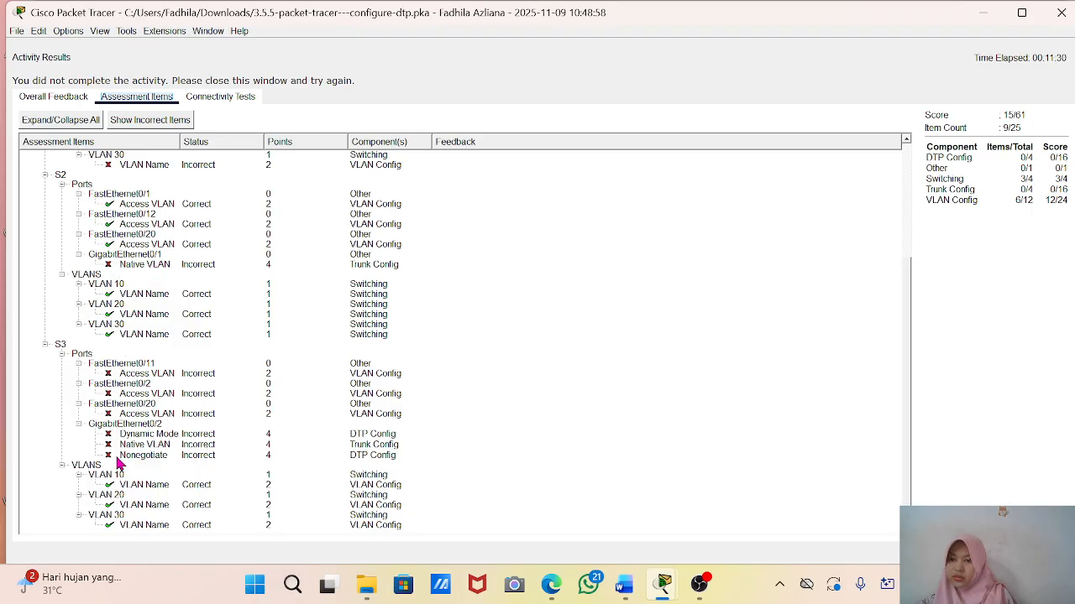
{"action": "scroll", "coordinate": [153, 402], "scroll_direction": "up", "scroll_amount": 1}
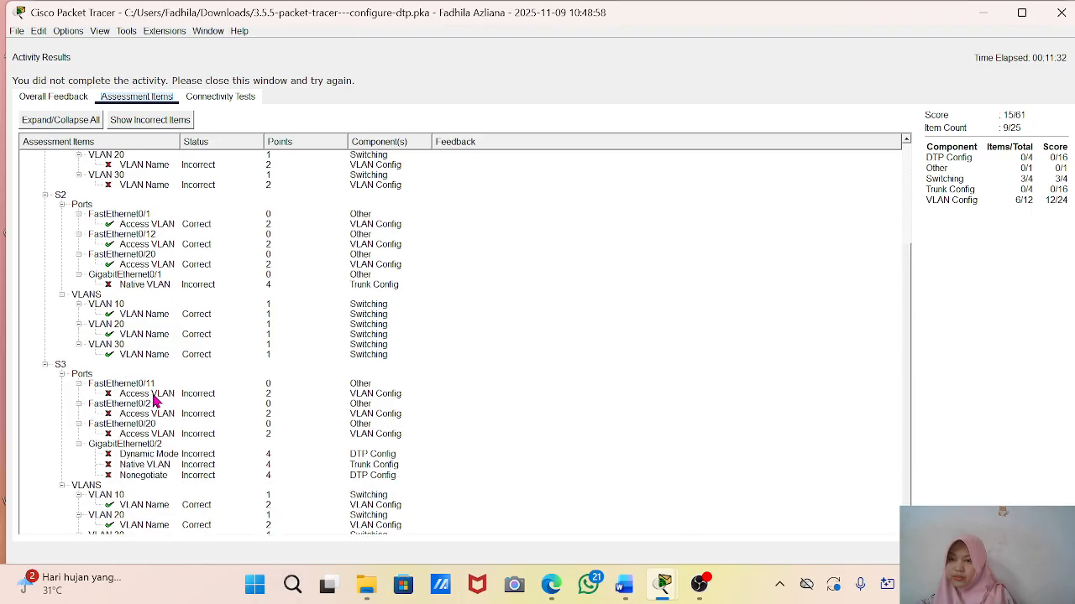
{"action": "scroll", "coordinate": [154, 401], "scroll_direction": "up", "scroll_amount": 3}
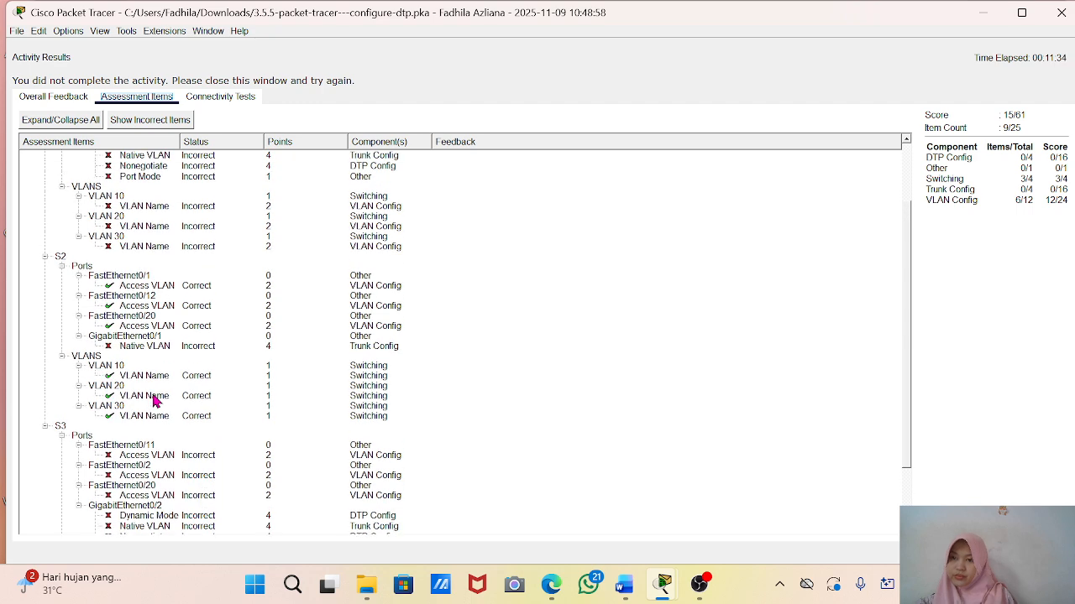
{"action": "scroll", "coordinate": [154, 401], "scroll_direction": "up", "scroll_amount": 4}
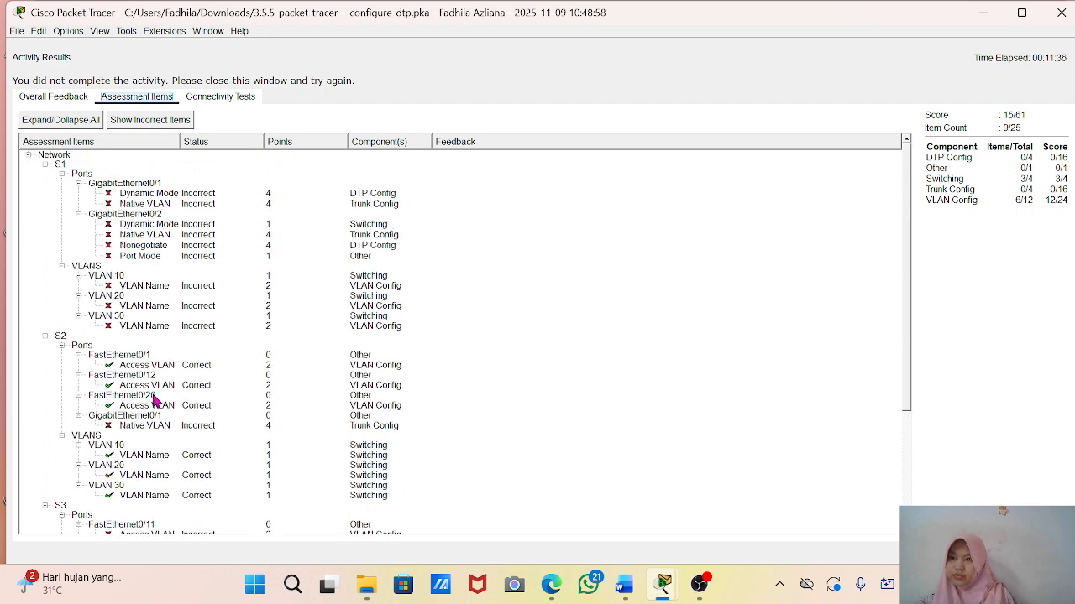
{"action": "left_click", "coordinate": [1062, 13]}
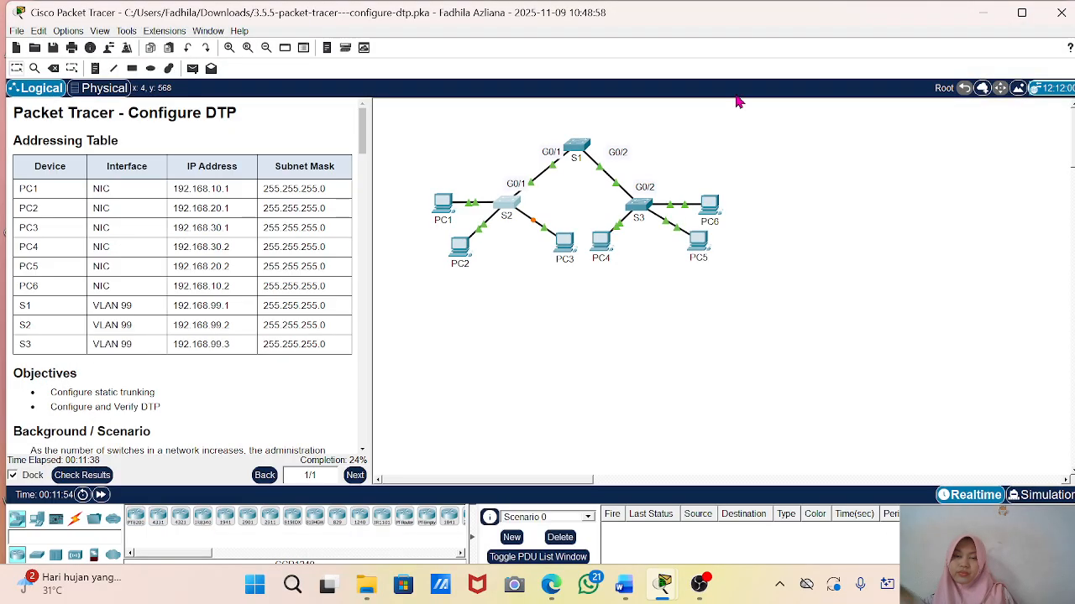
Step: Open the S3 command line and leave VLAN configuration mode for global configuration mode
{"action": "left_click", "coordinate": [639, 213]}
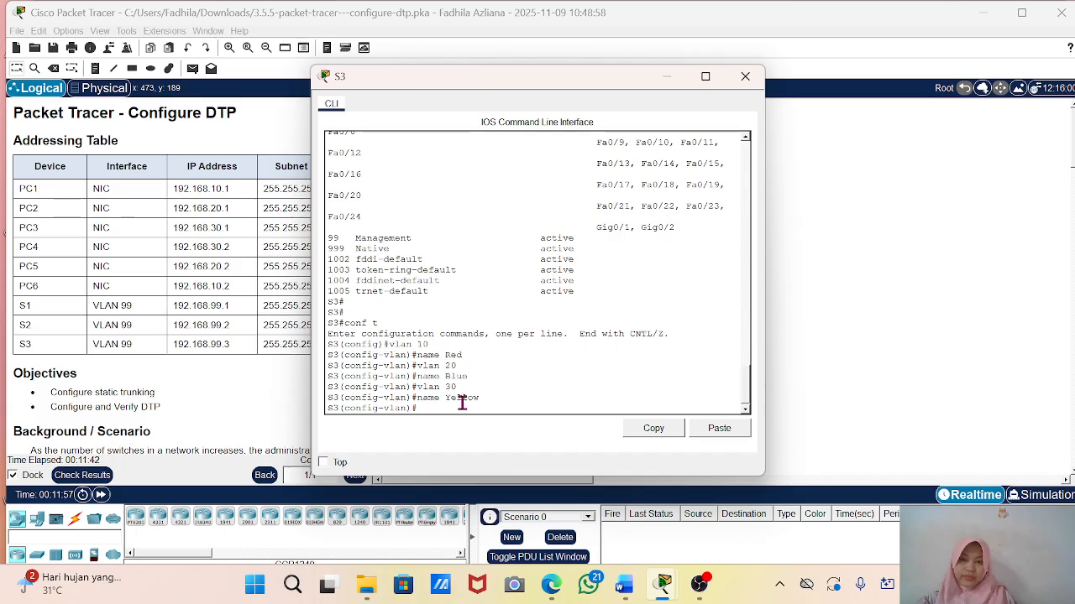
{"action": "key", "text": "Return"}
{"action": "key", "text": "Return"}
{"action": "key", "text": "Return"}
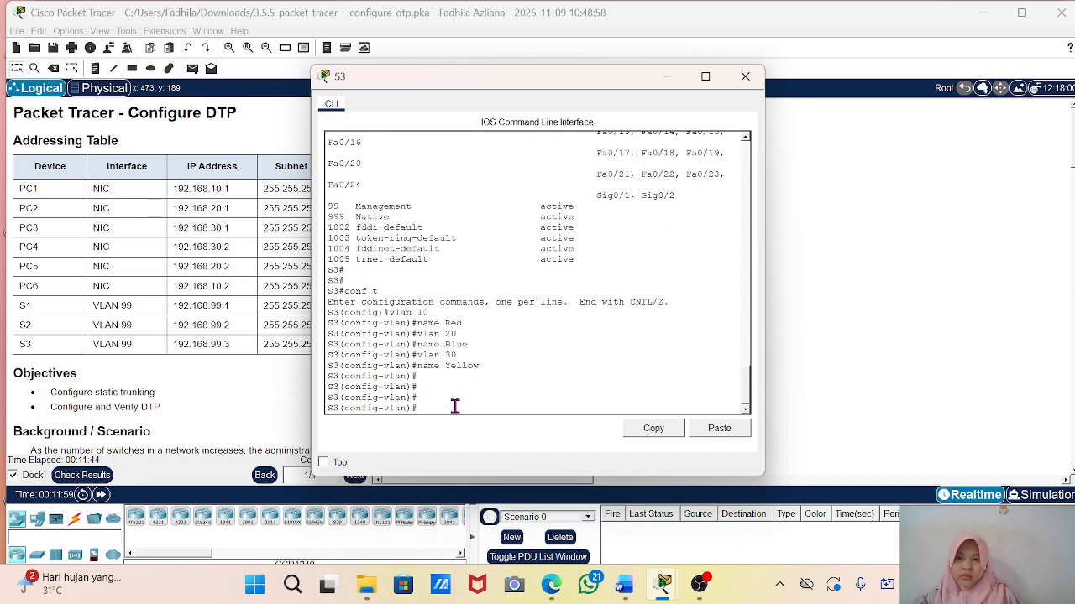
{"action": "type", "text": "exit"}
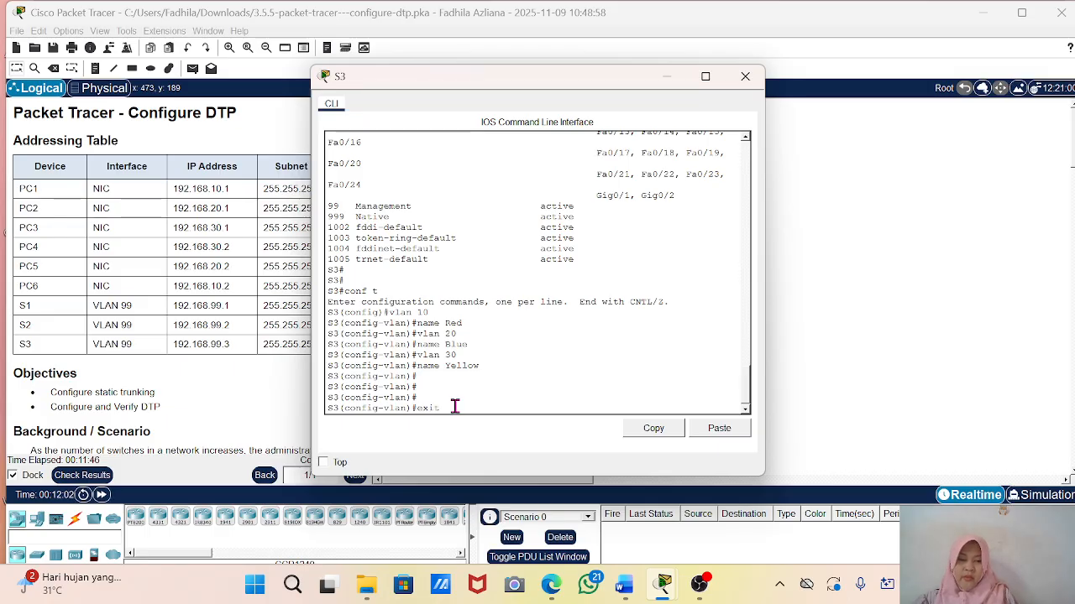
{"action": "key", "text": "Return"}
{"action": "type", "text": "vlan 30"}
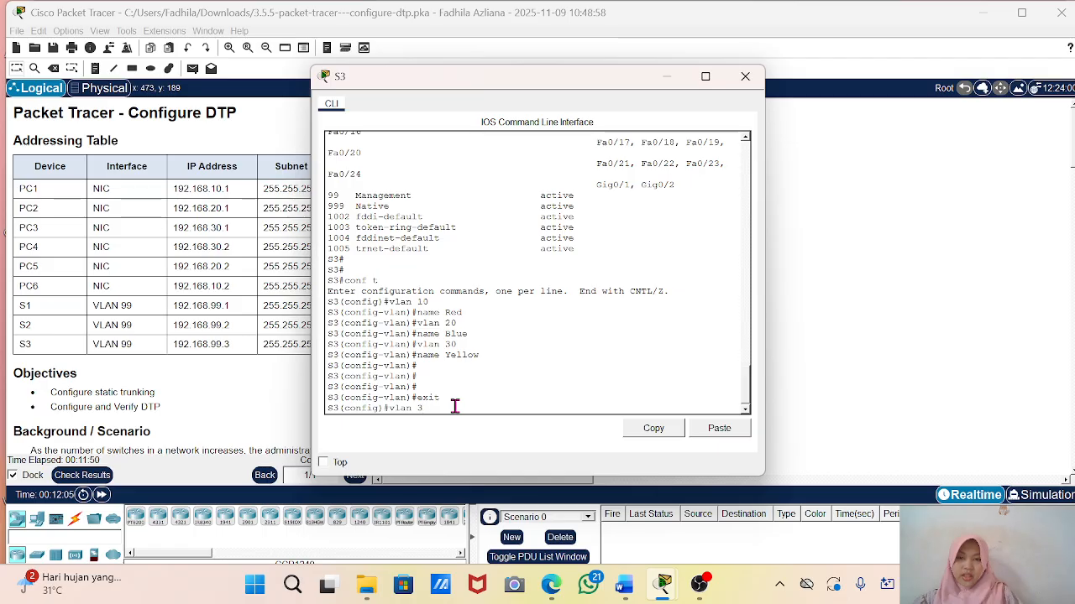
{"action": "key", "text": "BackSpace"}
{"action": "key", "text": "BackSpace"}
{"action": "key", "text": "BackSpace"}
{"action": "key", "text": "BackSpace"}
{"action": "key", "text": "BackSpace"}
{"action": "key", "text": "BackSpace"}
{"action": "key", "text": "BackSpace"}
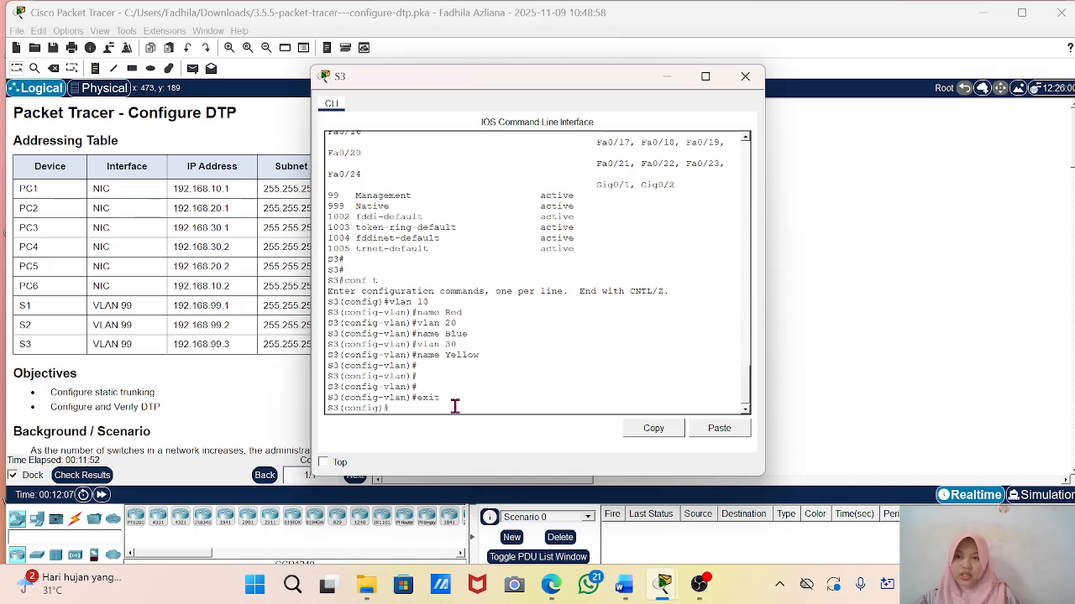
Step: Try to paste the interface range f0/1 - 8 command from the Part 3 instructions into the S3 command line, dismissing the antivirus notice
{"action": "scroll", "coordinate": [168, 392], "scroll_direction": "down", "scroll_amount": 5}
{"action": "scroll", "coordinate": [167, 391], "scroll_direction": "down", "scroll_amount": 12}
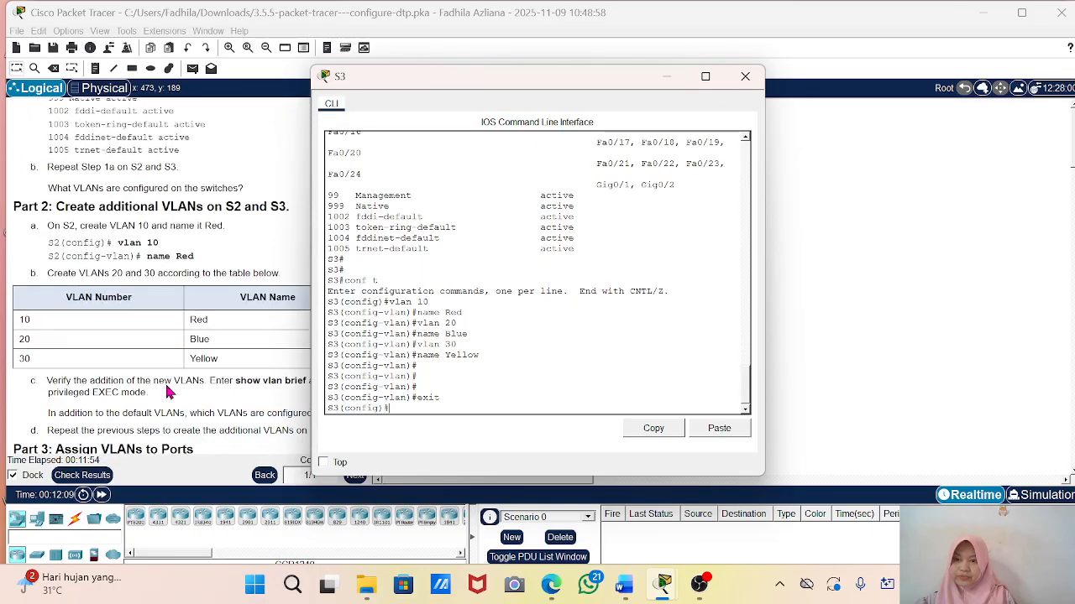
{"action": "left_click", "coordinate": [200, 281]}
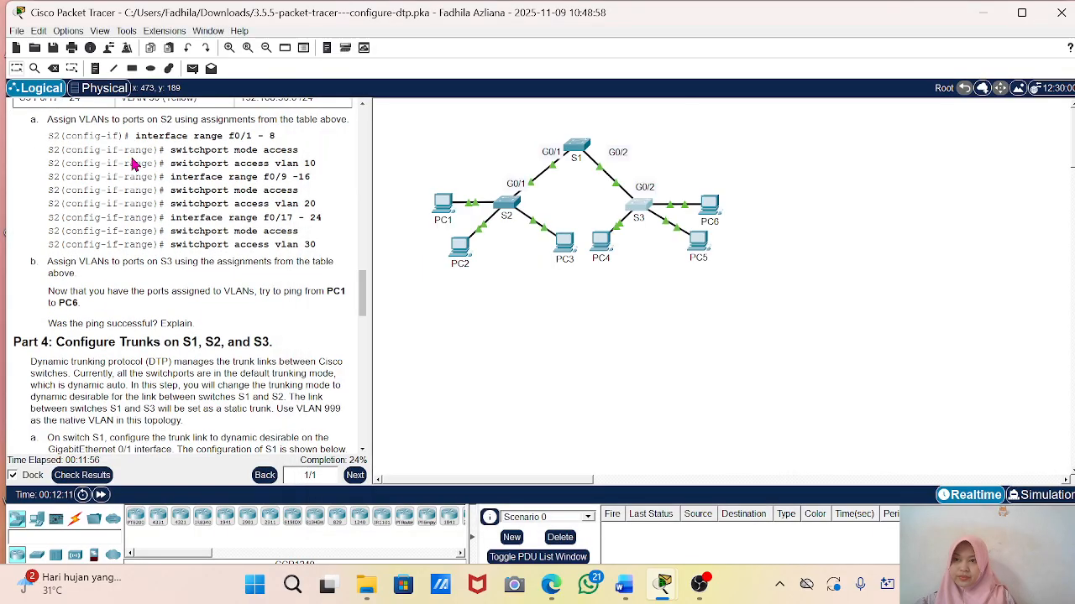
{"action": "left_click_drag", "start_coordinate": [135, 135], "coordinate": [306, 137]}
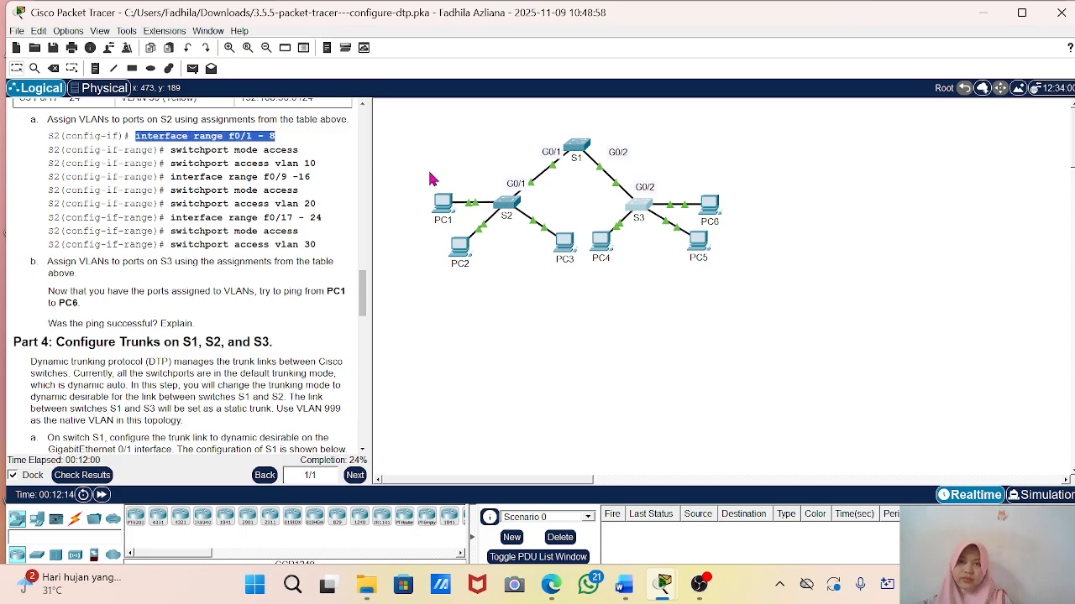
{"action": "left_click", "coordinate": [640, 207]}
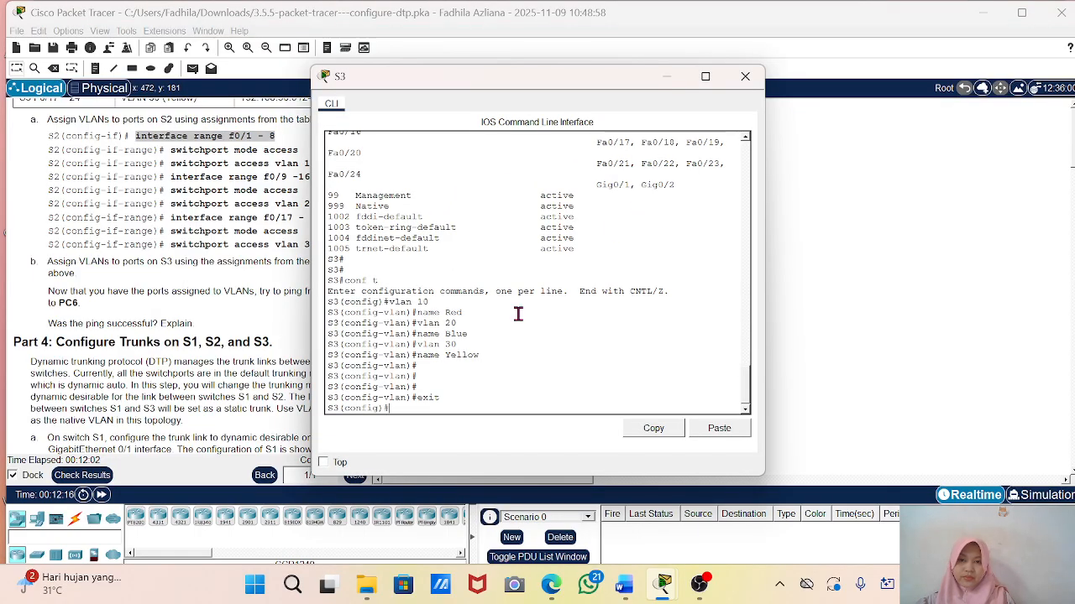
{"action": "right_click", "coordinate": [520, 316]}
{"action": "left_click", "coordinate": [542, 335]}
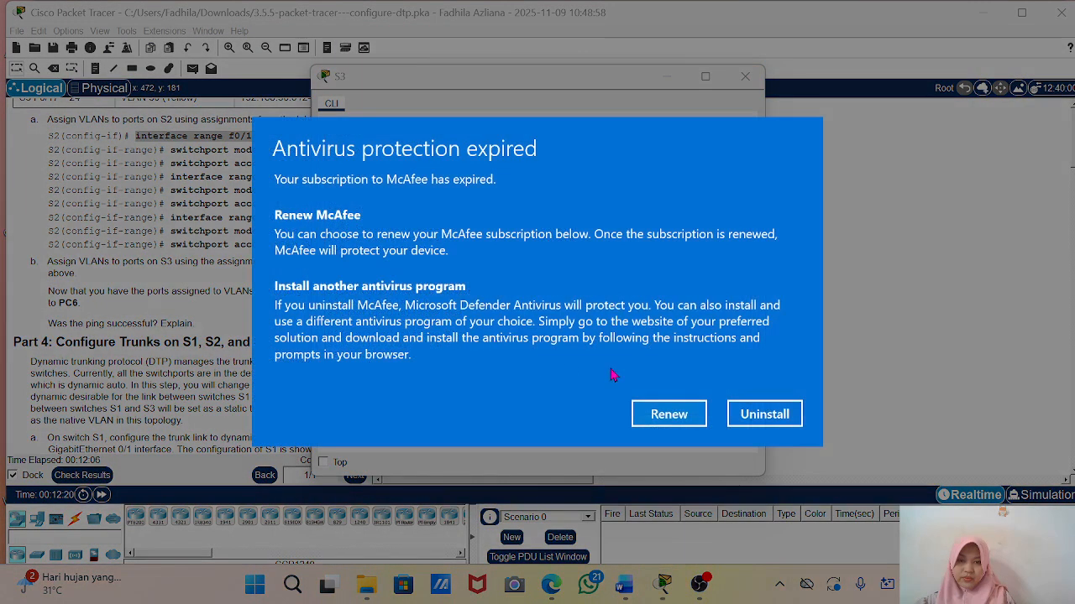
{"action": "left_click", "coordinate": [662, 419]}
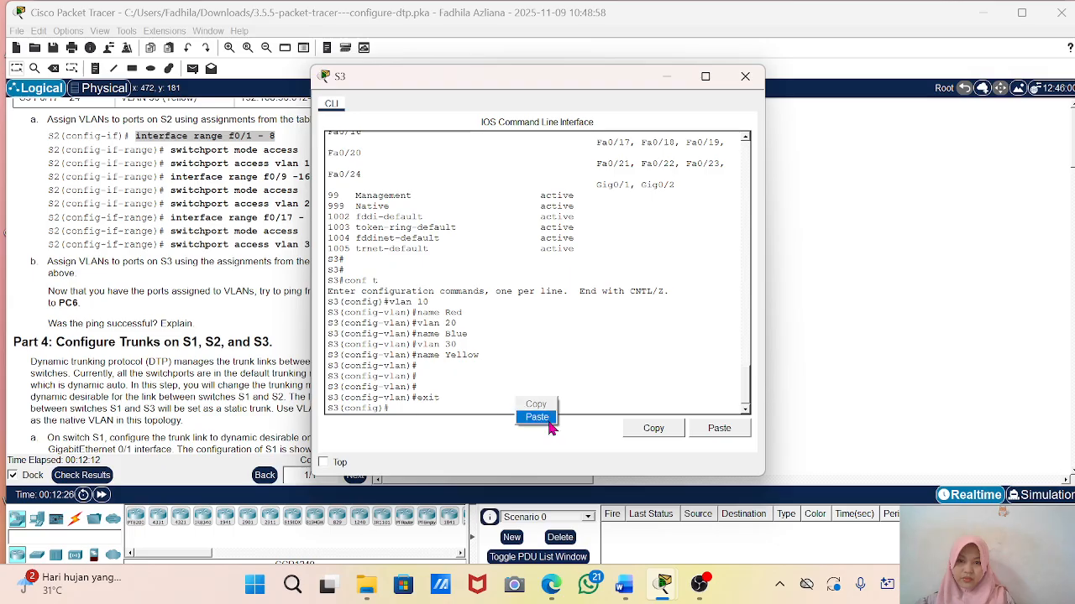
{"action": "left_click", "coordinate": [547, 421]}
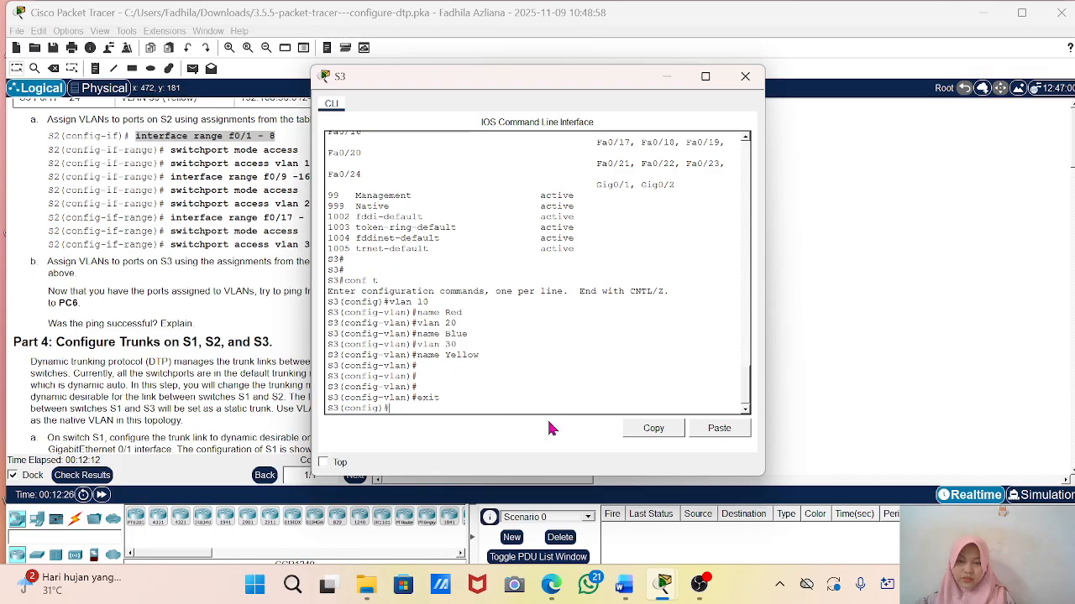
Step: Copy the interface range f0/1 - 8 command from the Part 3 instructions and run it on S3
{"action": "right_click", "coordinate": [214, 162]}
{"action": "left_click", "coordinate": [195, 136]}
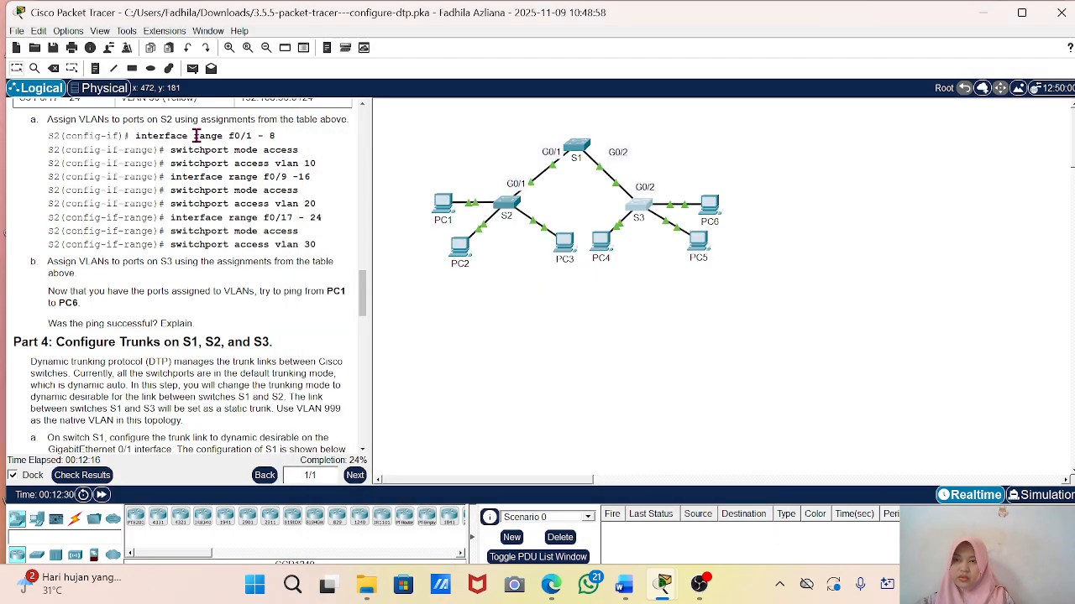
{"action": "left_click_drag", "start_coordinate": [135, 136], "coordinate": [273, 137]}
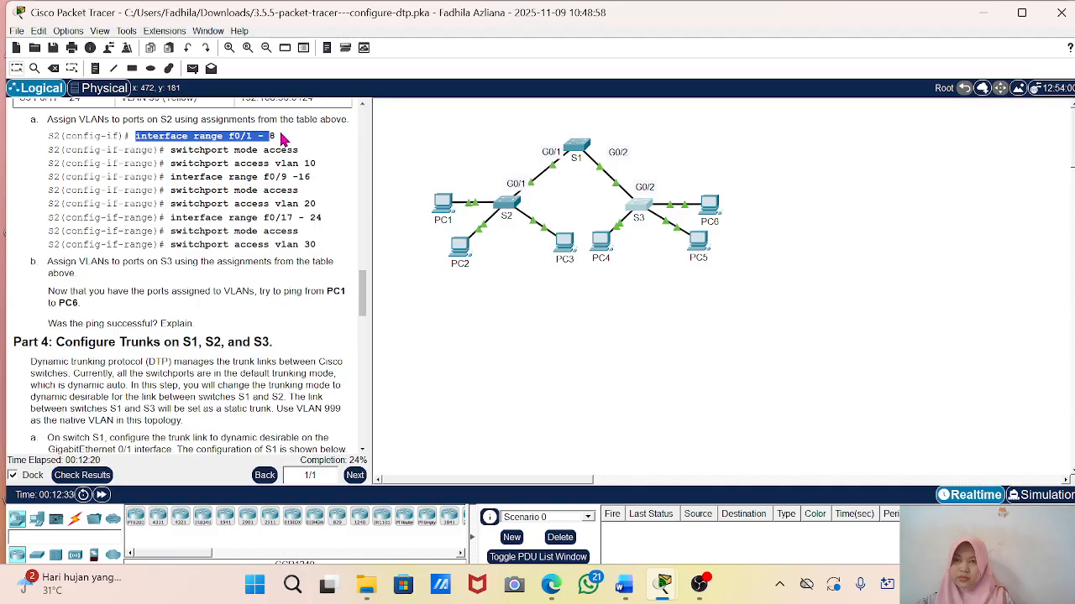
{"action": "left_click", "coordinate": [267, 135]}
{"action": "left_click_drag", "start_coordinate": [274, 136], "coordinate": [130, 138]}
{"action": "right_click", "coordinate": [163, 134]}
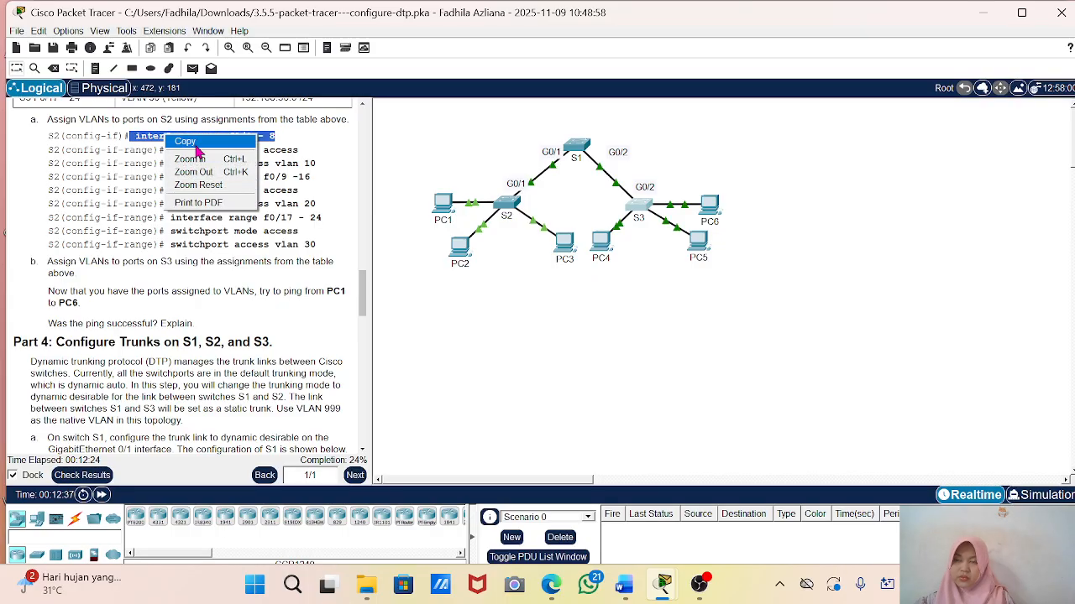
{"action": "left_click", "coordinate": [186, 144]}
{"action": "left_click", "coordinate": [640, 209]}
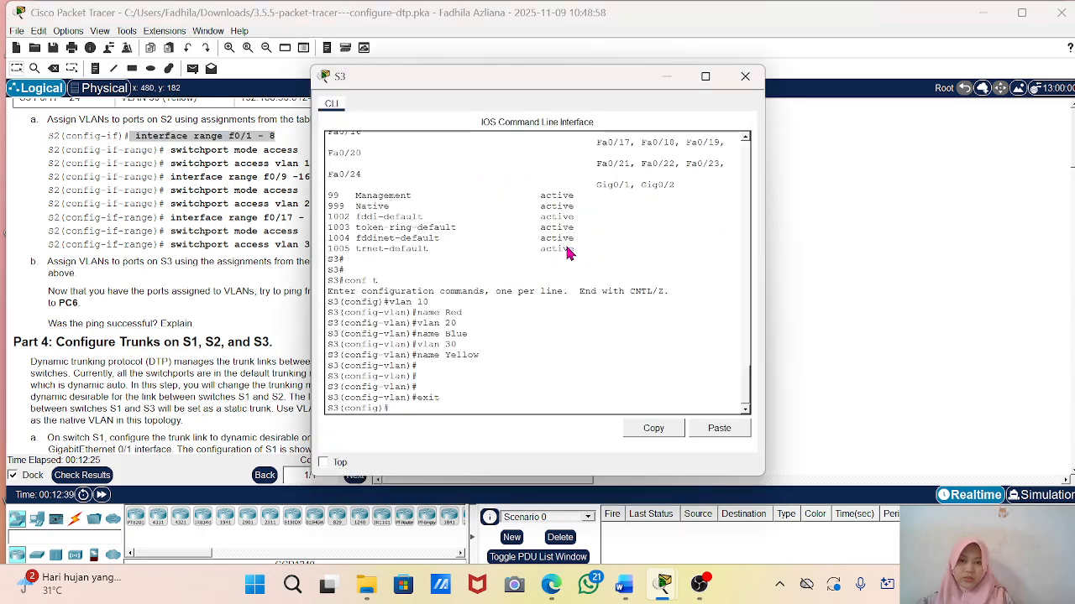
{"action": "right_click", "coordinate": [460, 321]}
{"action": "left_click", "coordinate": [495, 337]}
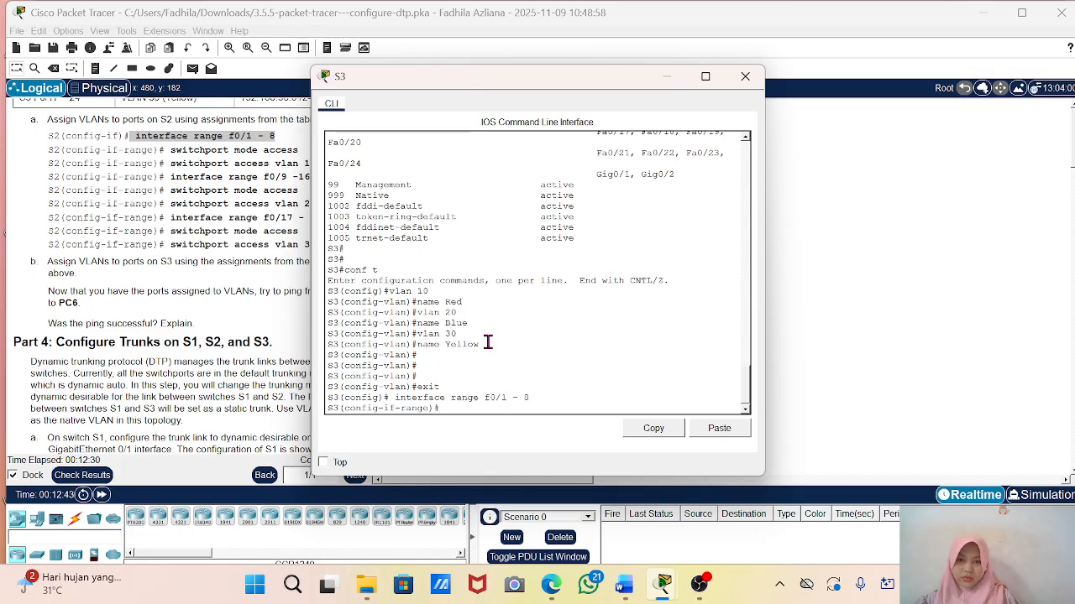
Step: Set the f0/1-8 ports on S3 to access mode with switchport mode access
{"action": "type", "text": "swi"}
{"action": "key", "text": "Tab"}
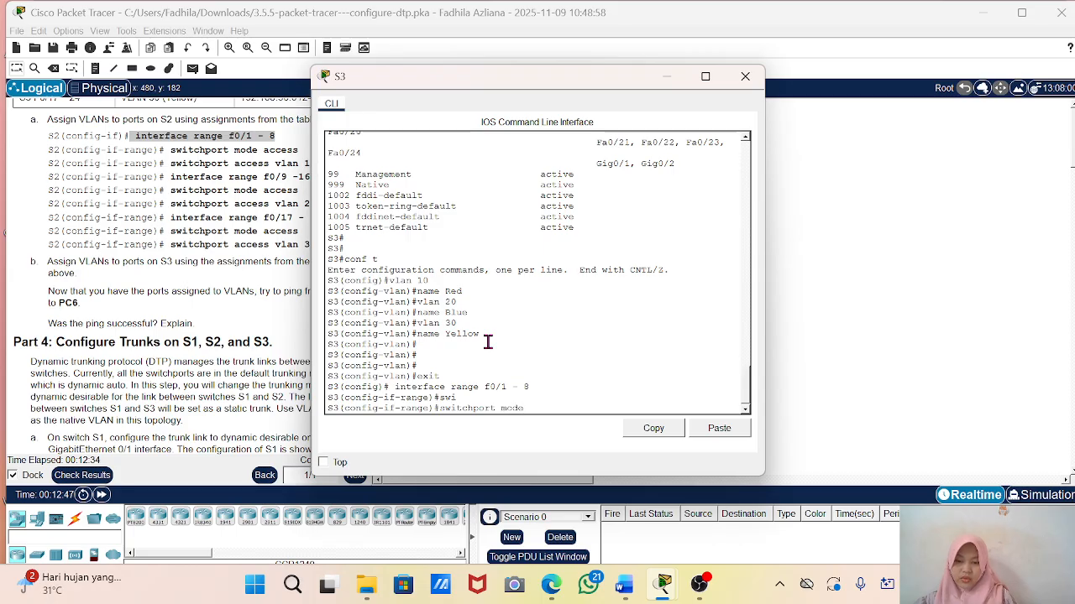
{"action": "type", "text": "mode acc"}
{"action": "key", "text": "Tab"}
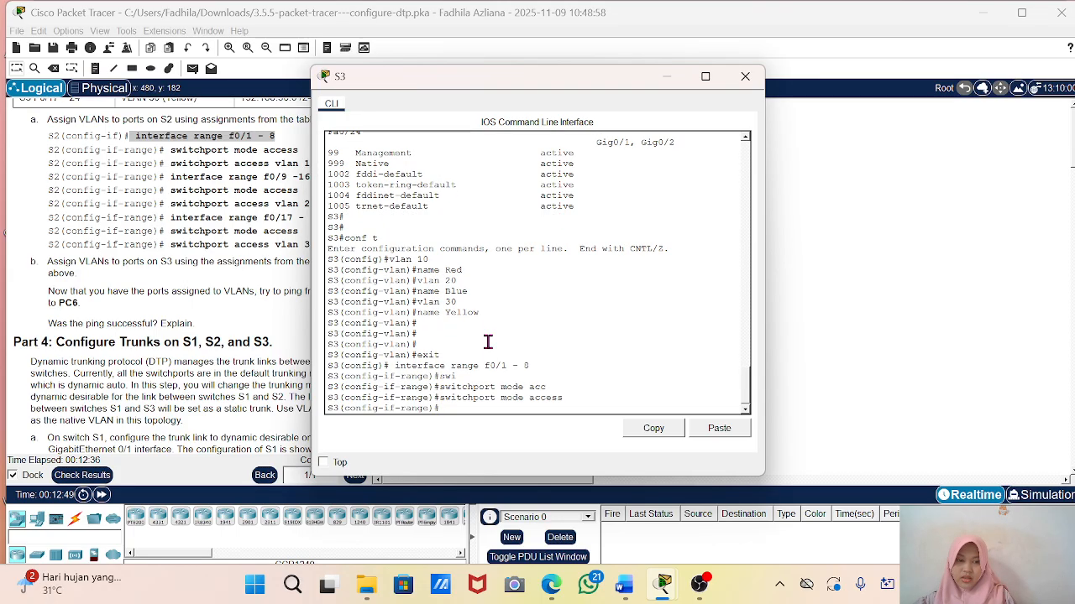
Step: Assign the f0/1-8 ports on S3 to access VLAN 10 by editing the recalled switchport command
{"action": "key", "text": "Tab"}
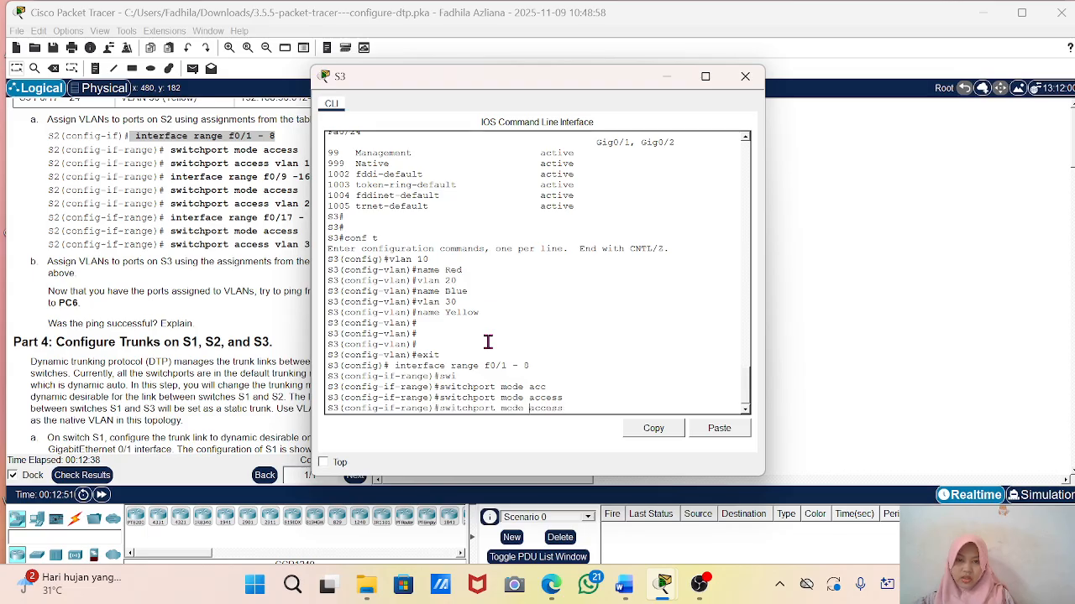
{"action": "key", "text": "BackSpace"}
{"action": "key", "text": "BackSpace"}
{"action": "key", "text": "BackSpace"}
{"action": "key", "text": "BackSpace"}
{"action": "key", "text": "BackSpace"}
{"action": "key", "text": "BackSpace"}
{"action": "key", "text": "BackSpace"}
{"action": "key", "text": "BackSpace"}
{"action": "key", "text": "BackSpace"}
{"action": "key", "text": "BackSpace"}
{"action": "key", "text": "BackSpace"}
{"action": "type", "text": "access"}
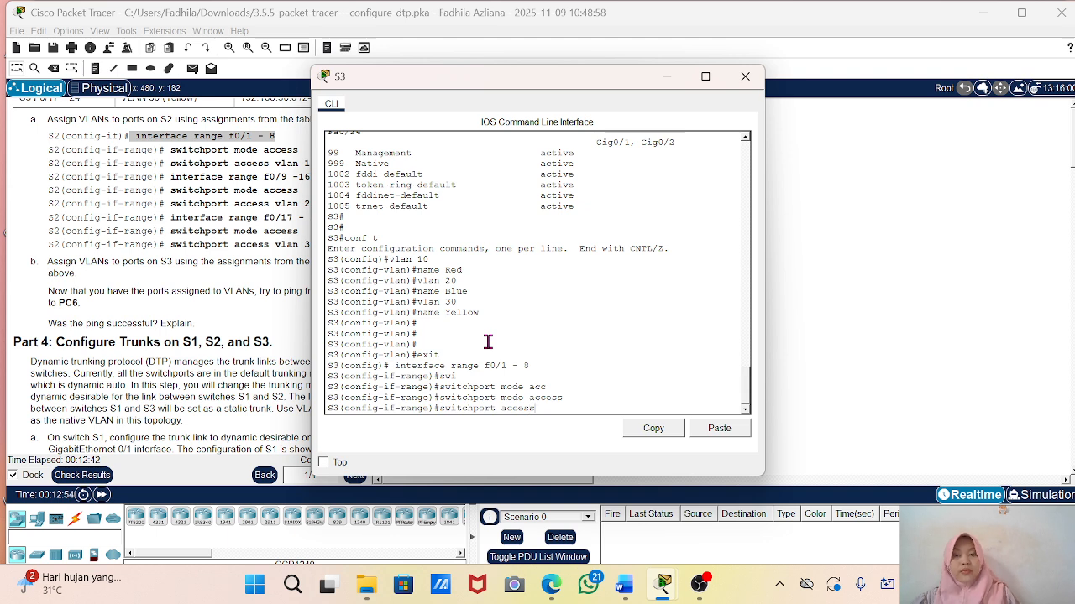
{"action": "type", "text": " vl"}
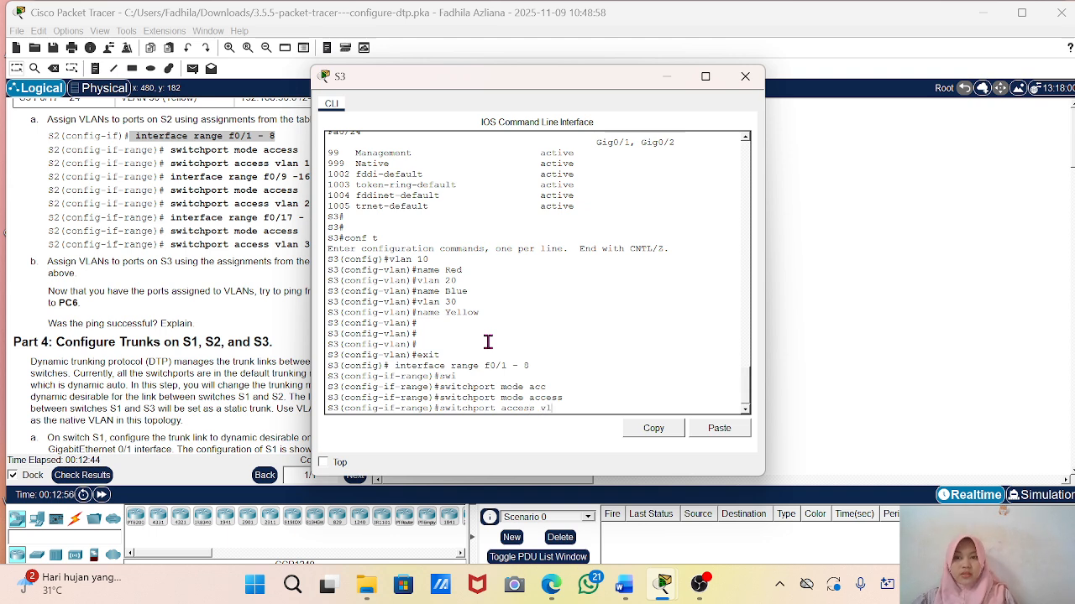
{"action": "type", "text": "an 10"}
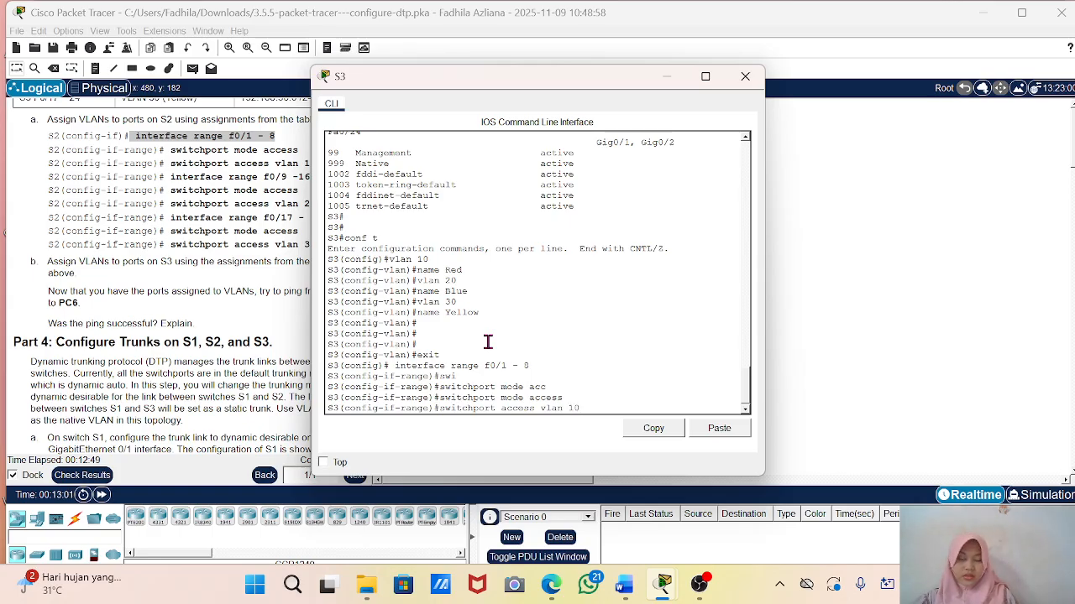
{"action": "key", "text": "Return"}
Step: Select the port range f0/9 - 16 on S3 by editing the recalled interface range command
{"action": "key", "text": "Up"}
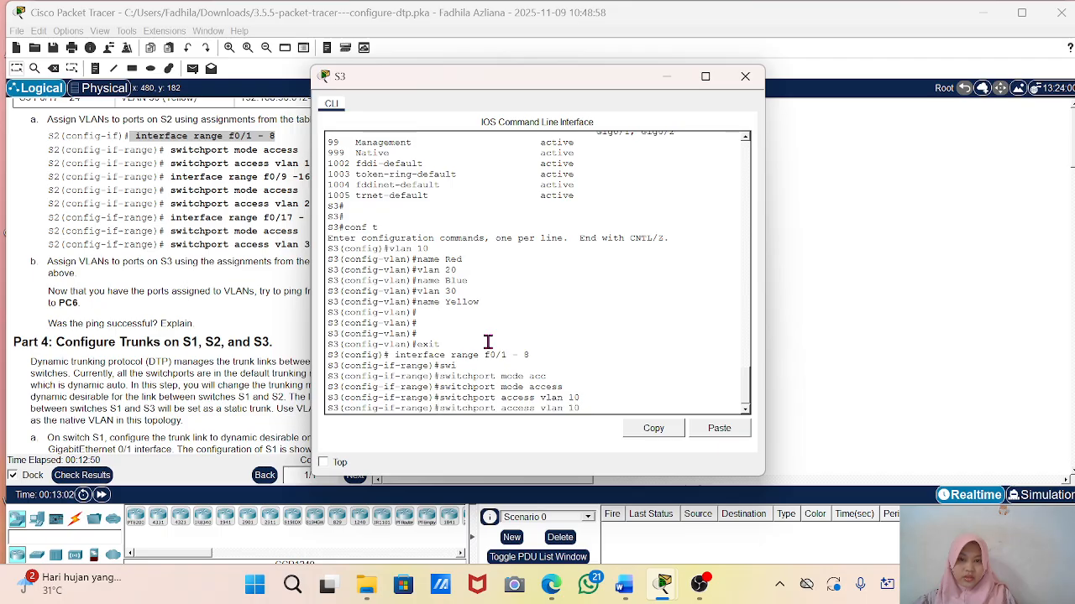
{"action": "key", "text": "Up"}
{"action": "key", "text": "Up"}
{"action": "key", "text": "Up"}
{"action": "key", "text": "Up"}
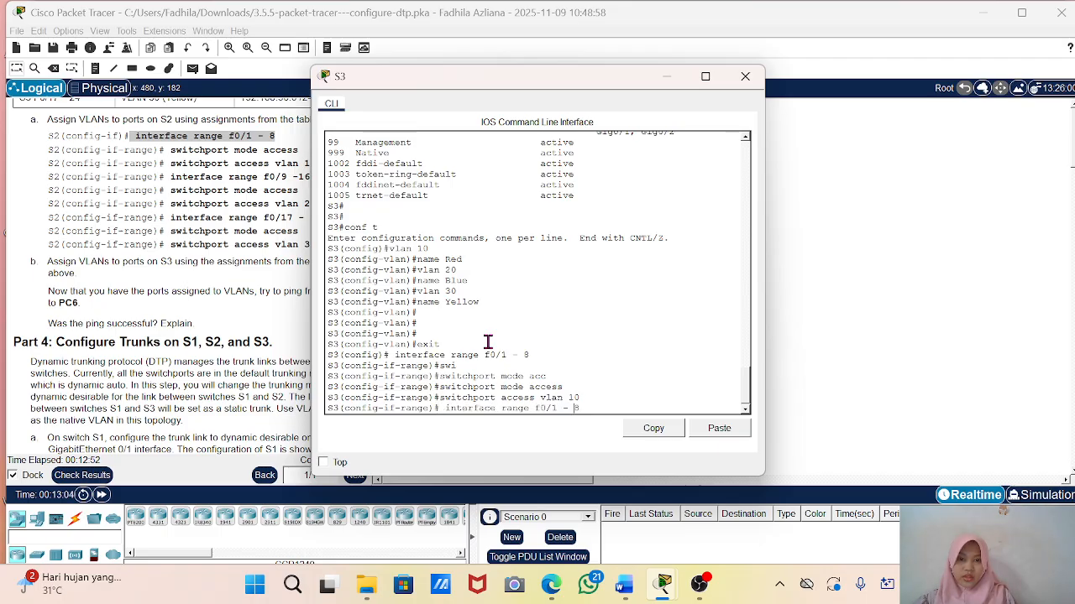
{"action": "key", "text": "Left"}
{"action": "key", "text": "Left"}
{"action": "key", "text": "BackSpace"}
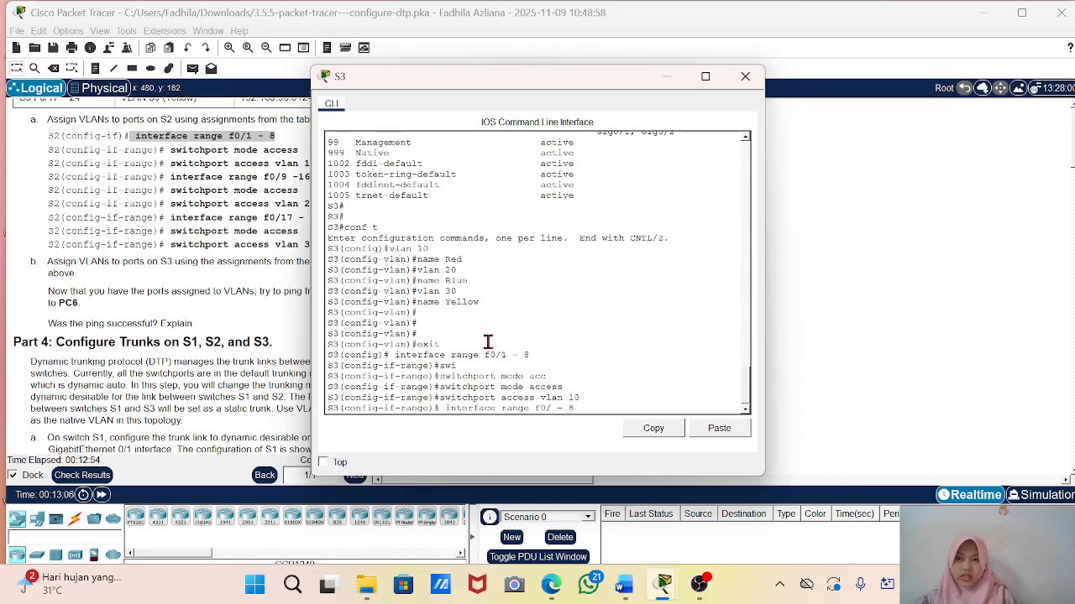
{"action": "type", "text": "9"}
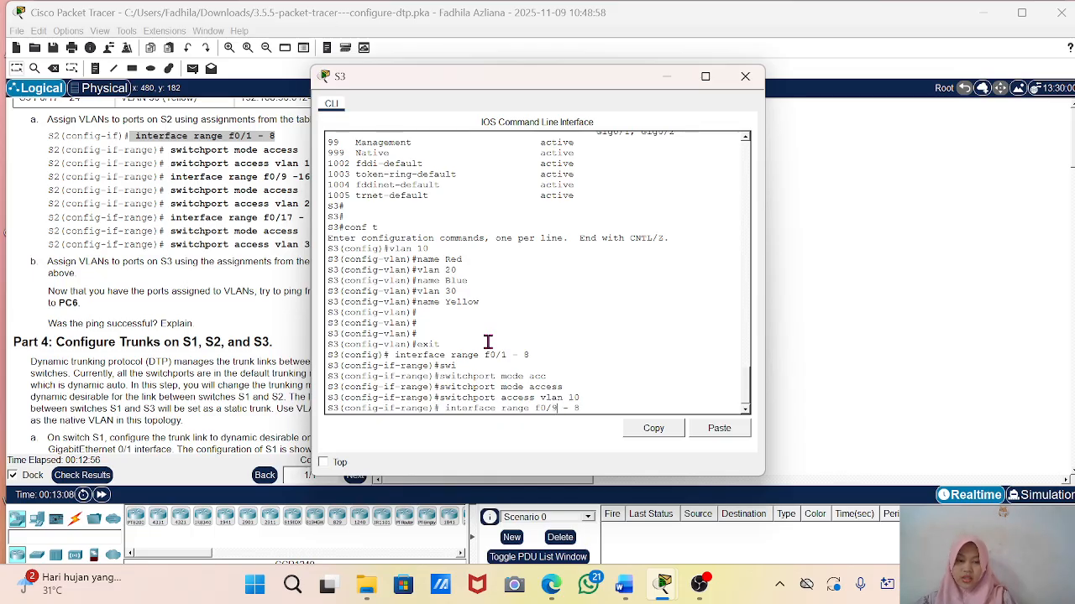
{"action": "key", "text": "BackSpace"}
{"action": "type", "text": "16"}
{"action": "key", "text": "Return"}
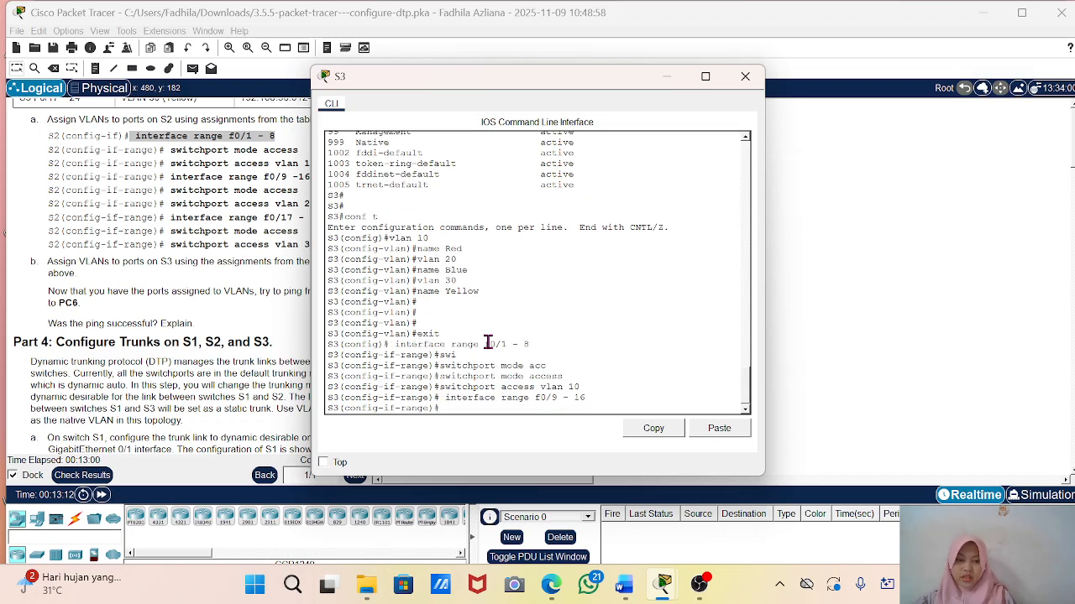
Step: Set the f0/9-16 ports on S3 to access mode and assign them to access VLAN 20
{"action": "key", "text": "Up"}
{"action": "key", "text": "Up"}
{"action": "key", "text": "Up"}
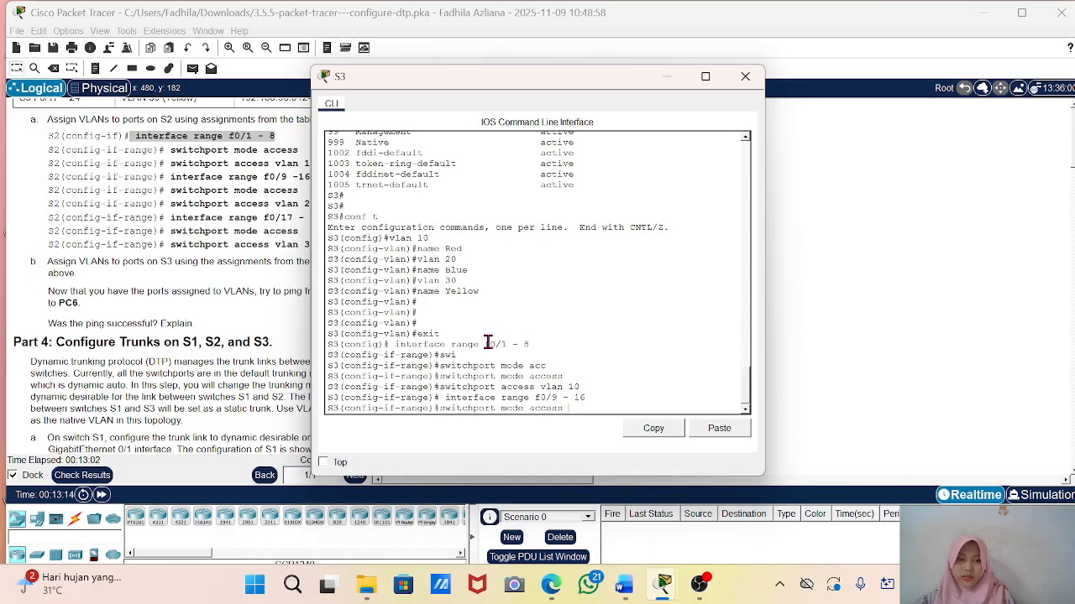
{"action": "key", "text": "Return"}
{"action": "key", "text": "Up"}
{"action": "key", "text": "Up"}
{"action": "key", "text": "Up"}
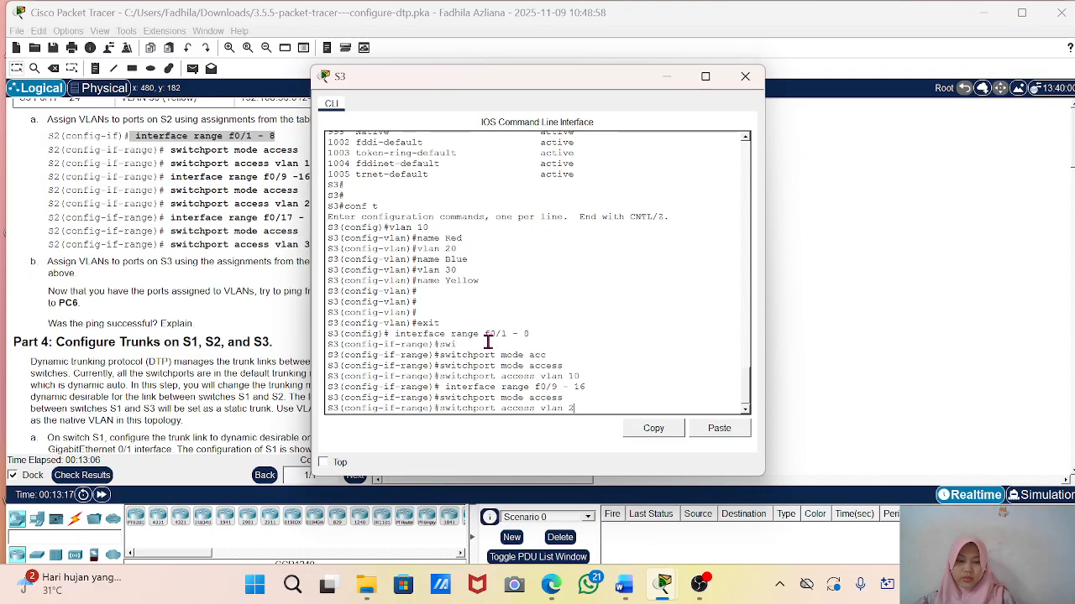
{"action": "type", "text": "20"}
{"action": "key", "text": "Return"}
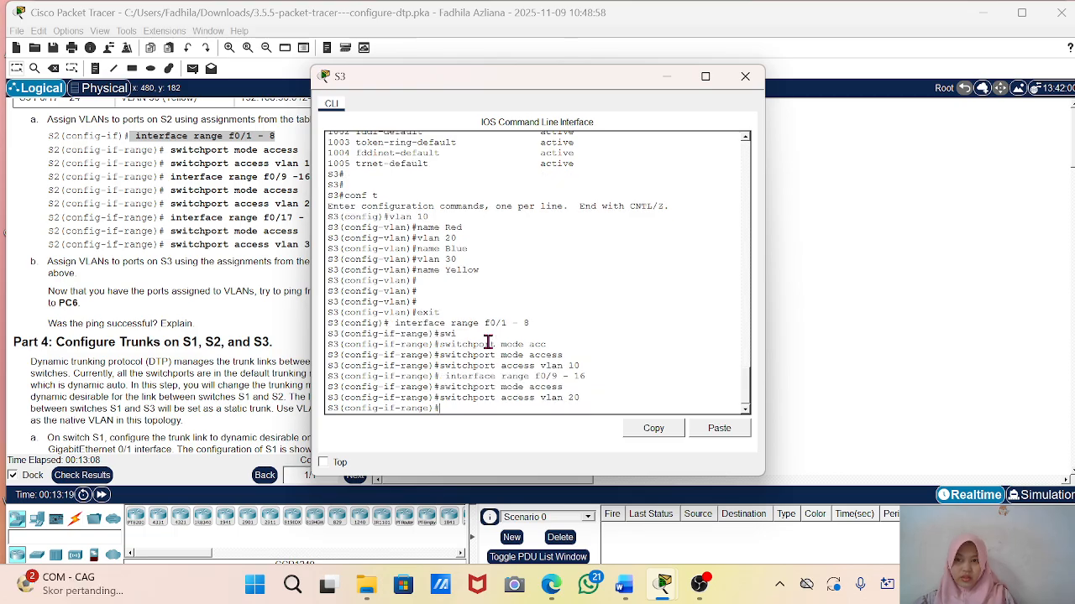
Step: Select the port range f0/17 - 24 on S3 by editing the recalled interface range command
{"action": "key", "text": "Up"}
{"action": "key", "text": "Up"}
{"action": "key", "text": "Up"}
{"action": "key", "text": "BackSpace"}
{"action": "type", "text": "17 - 16"}
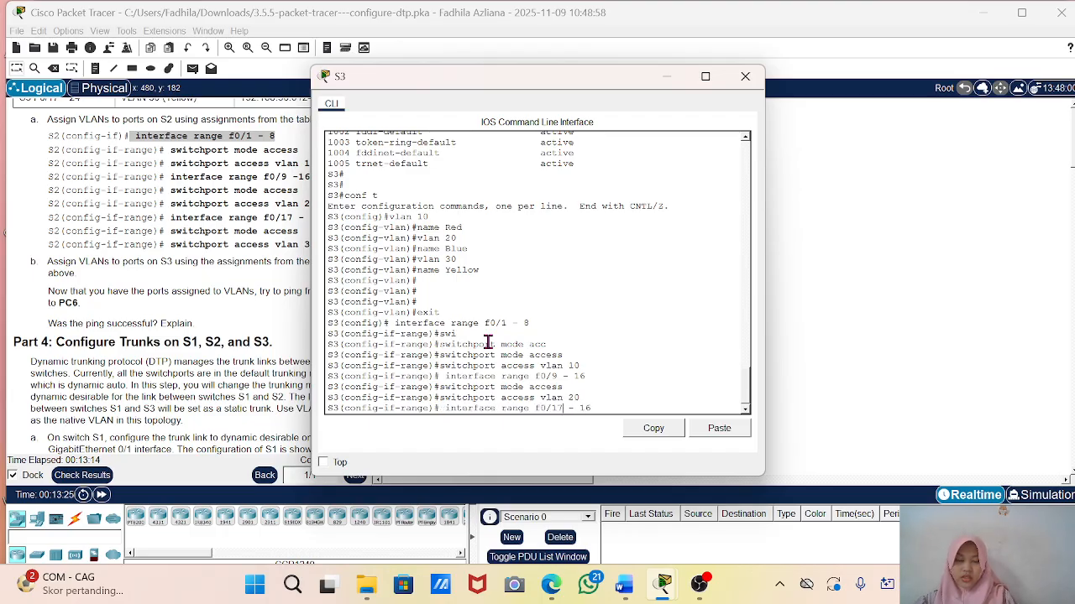
{"action": "key", "text": "Right"}
{"action": "key", "text": "Right"}
{"action": "key", "text": "Right"}
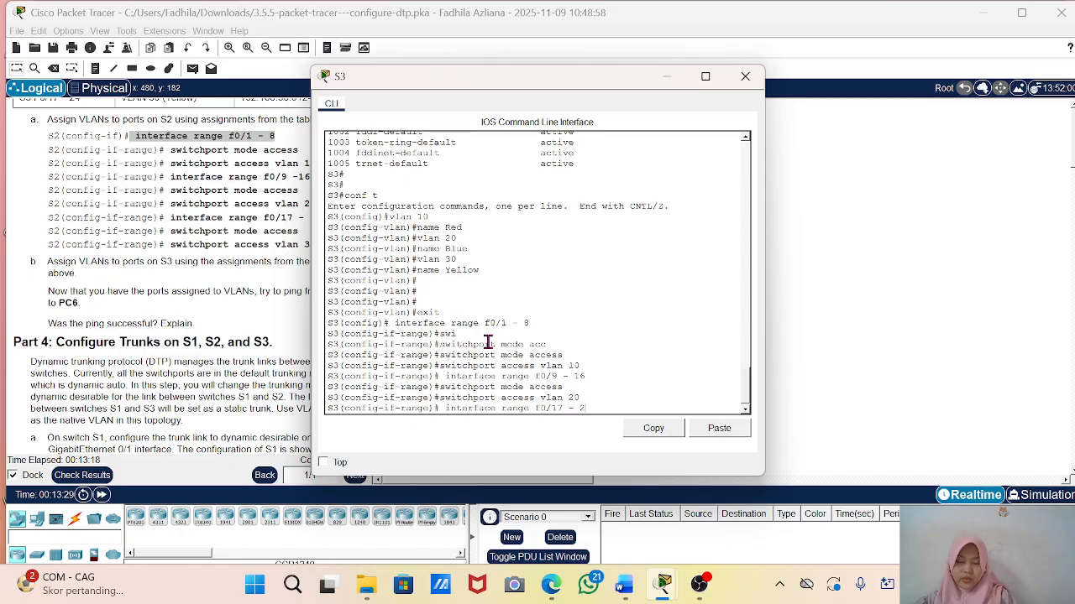
{"action": "type", "text": "24"}
{"action": "key", "text": "Return"}
Step: Set the f0/17-24 ports on S3 to access mode with switchport mode access
{"action": "key", "text": "Up"}
{"action": "key", "text": "Up"}
{"action": "key", "text": "Up"}
{"action": "key", "text": "Up"}
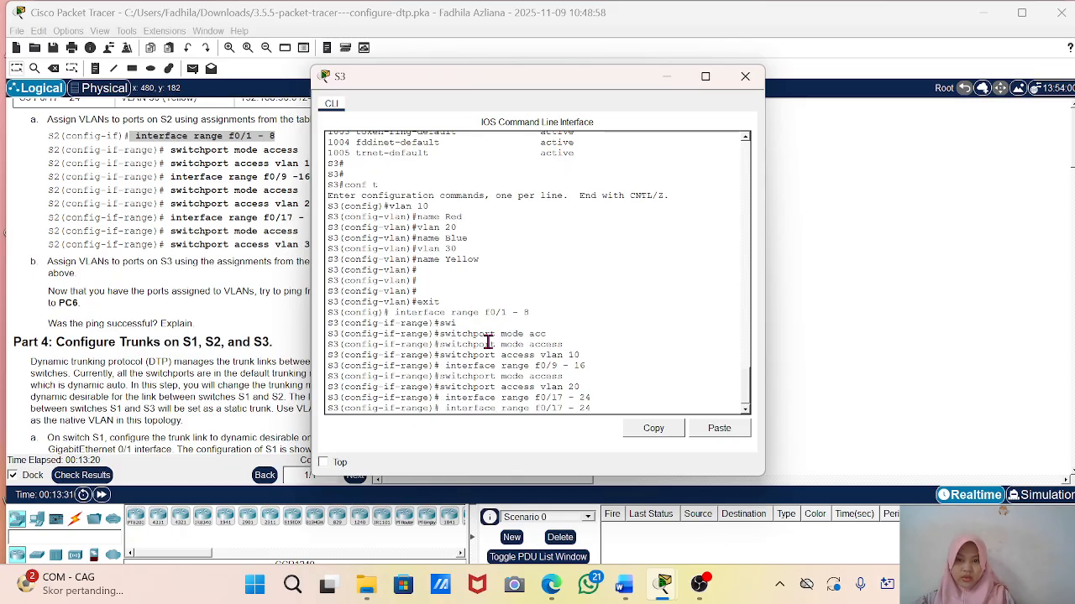
{"action": "key", "text": "Down"}
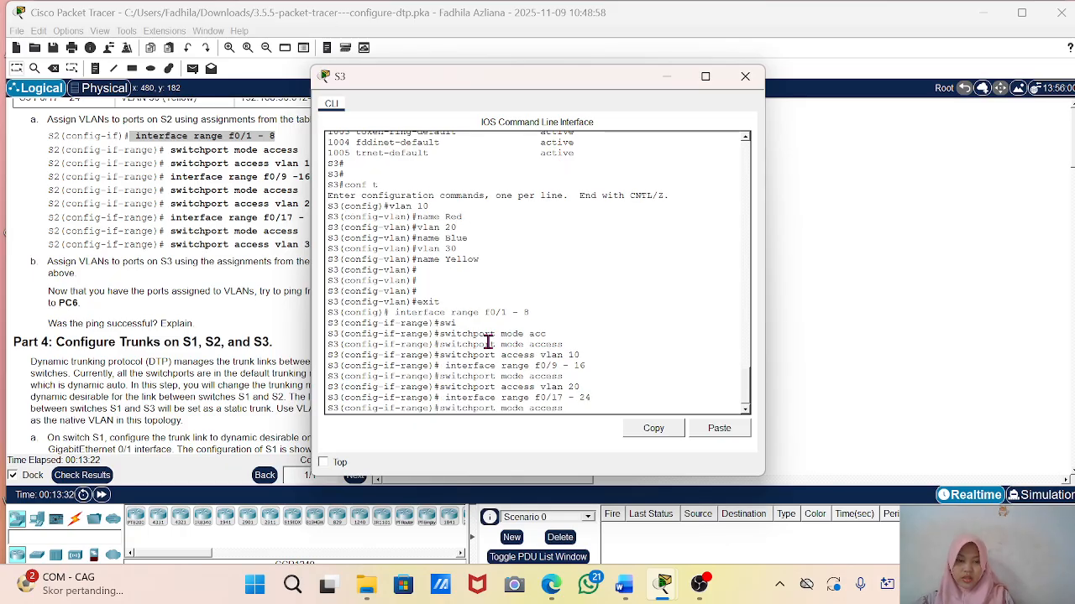
{"action": "key", "text": "Return"}
Step: Assign the f0/17-24 ports on S3 to access VLAN 20 with the recalled switchport command
{"action": "key", "text": "Up"}
{"action": "key", "text": "Up"}
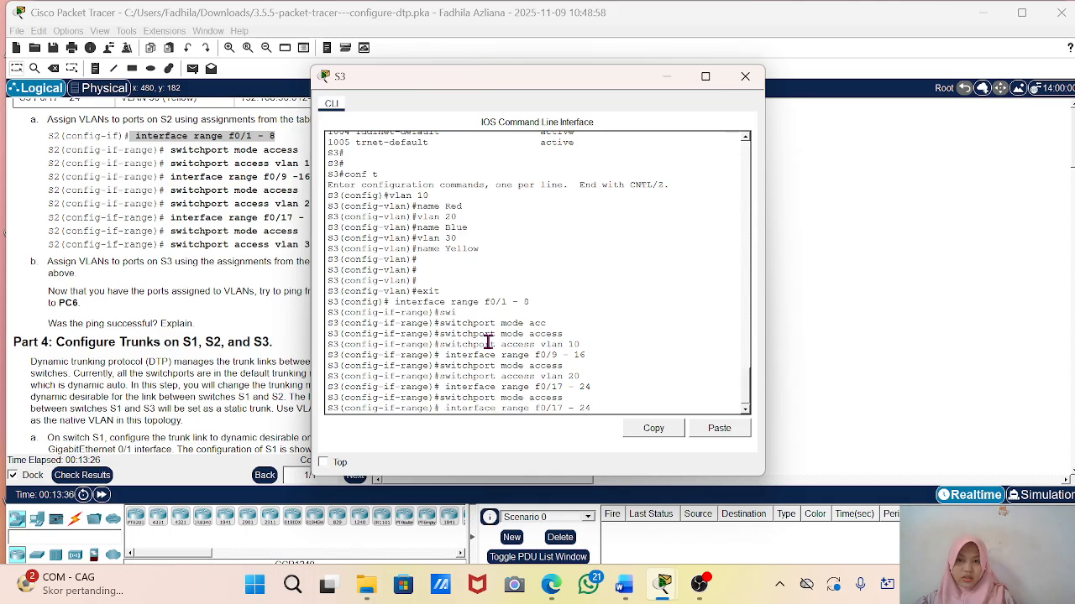
{"action": "key", "text": "Down"}
{"action": "key", "text": "Up"}
{"action": "key", "text": "Up"}
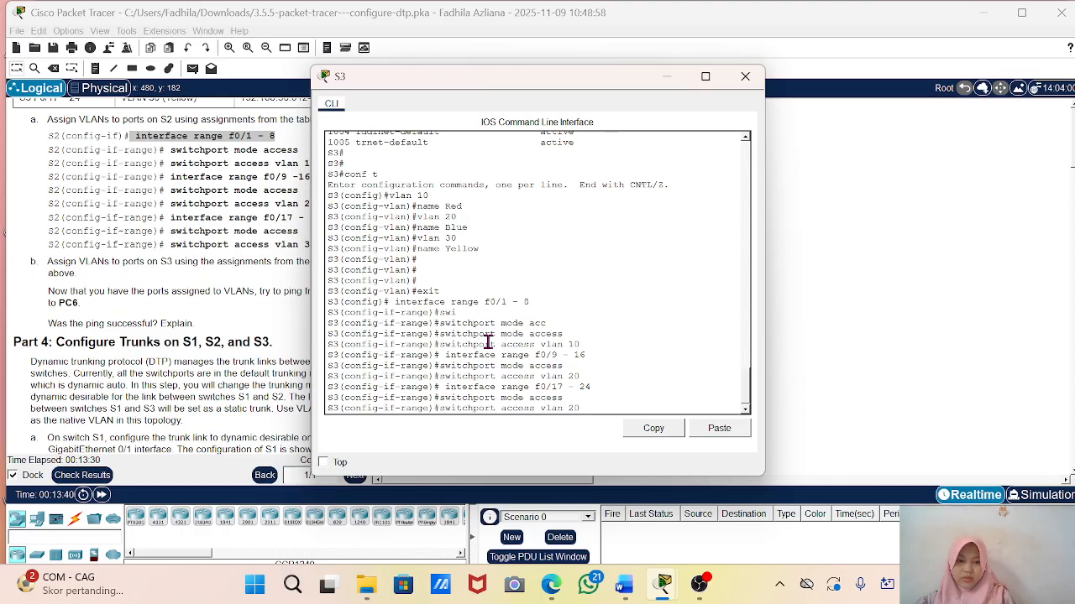
{"action": "type", "text": "20"}
{"action": "key", "text": "Return"}
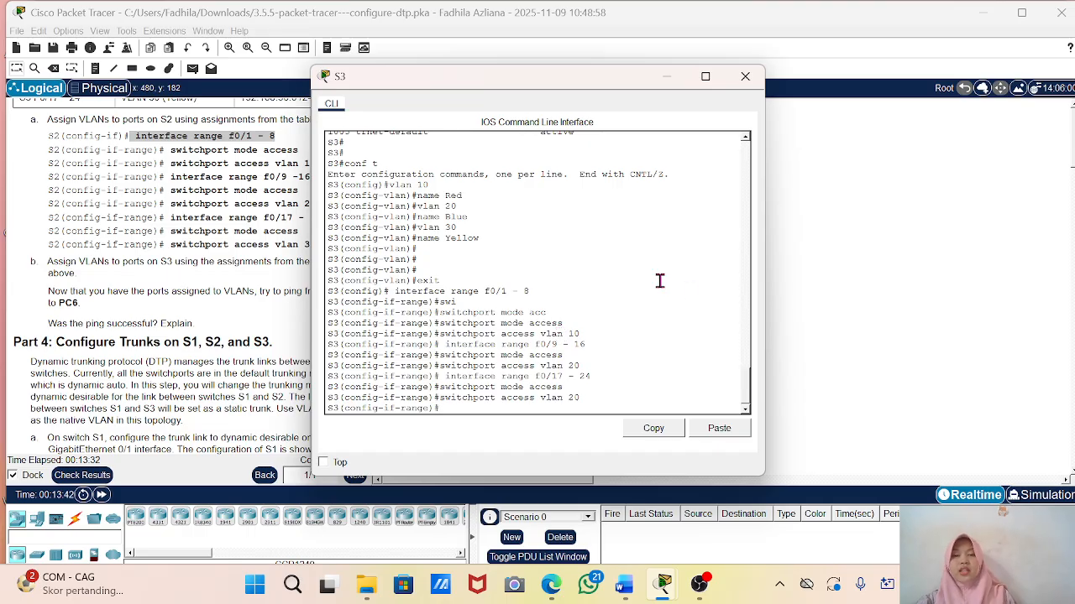
Step: Check the activity results and examine the assessment items for the S2 and S3 port assignments
{"action": "left_click", "coordinate": [666, 76]}
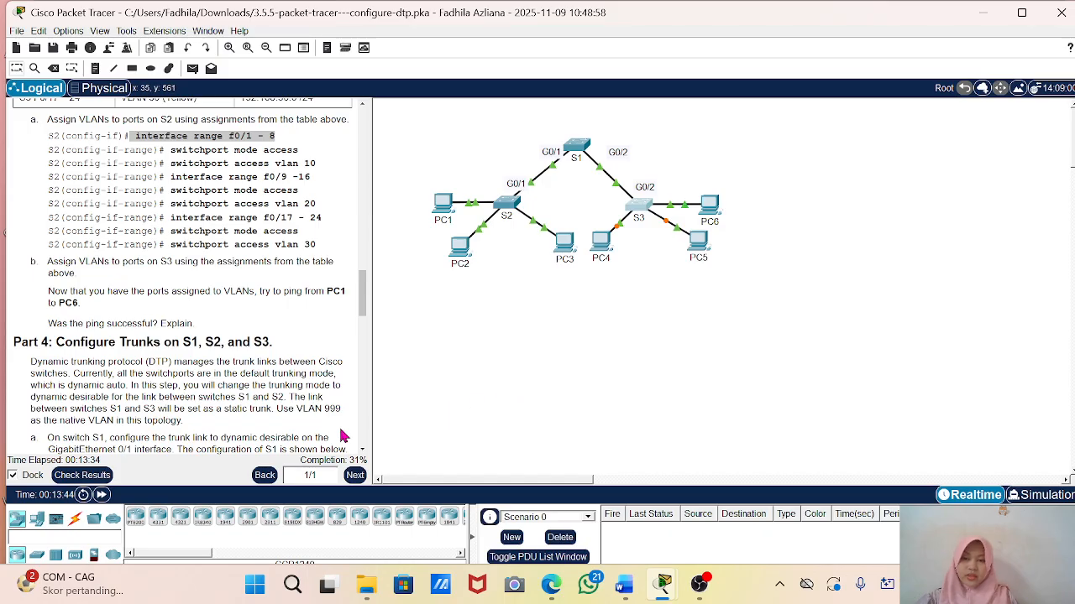
{"action": "left_click", "coordinate": [81, 476]}
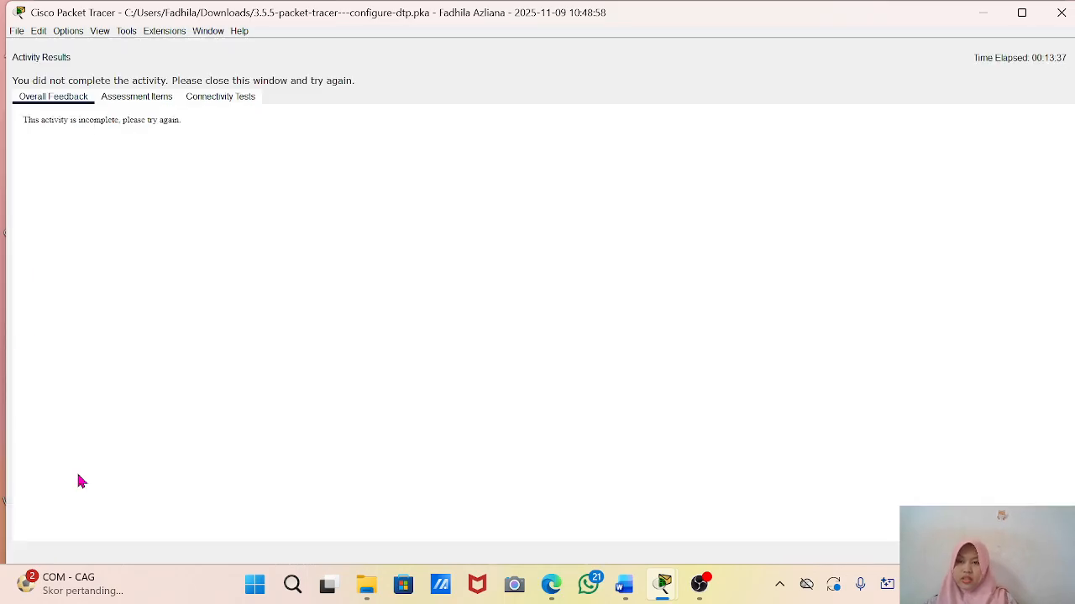
{"action": "left_click", "coordinate": [147, 99]}
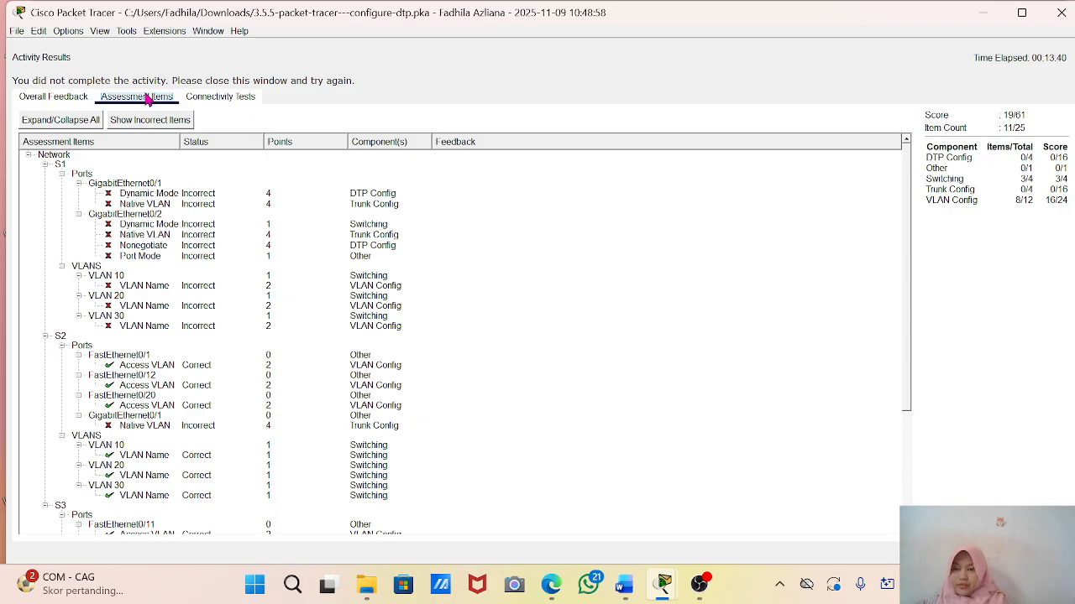
{"action": "key", "text": "Right"}
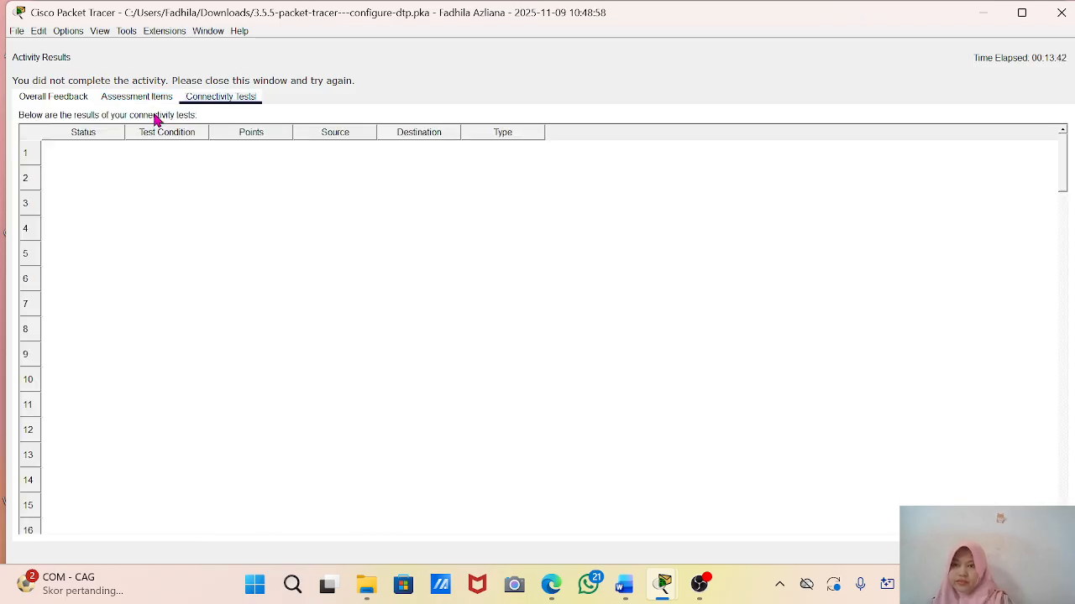
{"action": "left_click", "coordinate": [141, 99]}
{"action": "scroll", "coordinate": [200, 434], "scroll_direction": "down", "scroll_amount": 4}
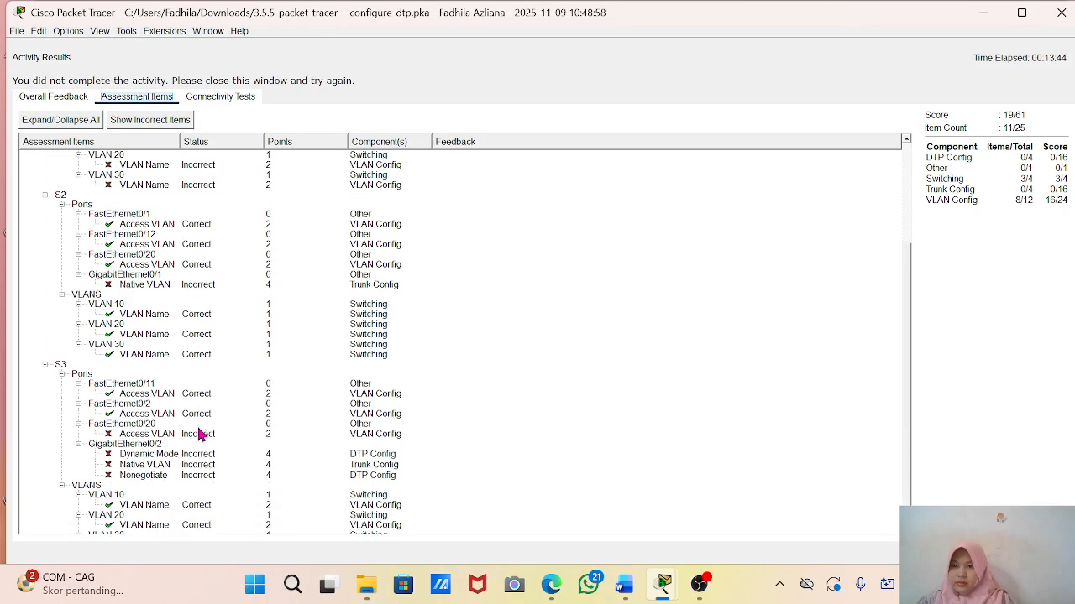
{"action": "scroll", "coordinate": [200, 434], "scroll_direction": "down", "scroll_amount": 1}
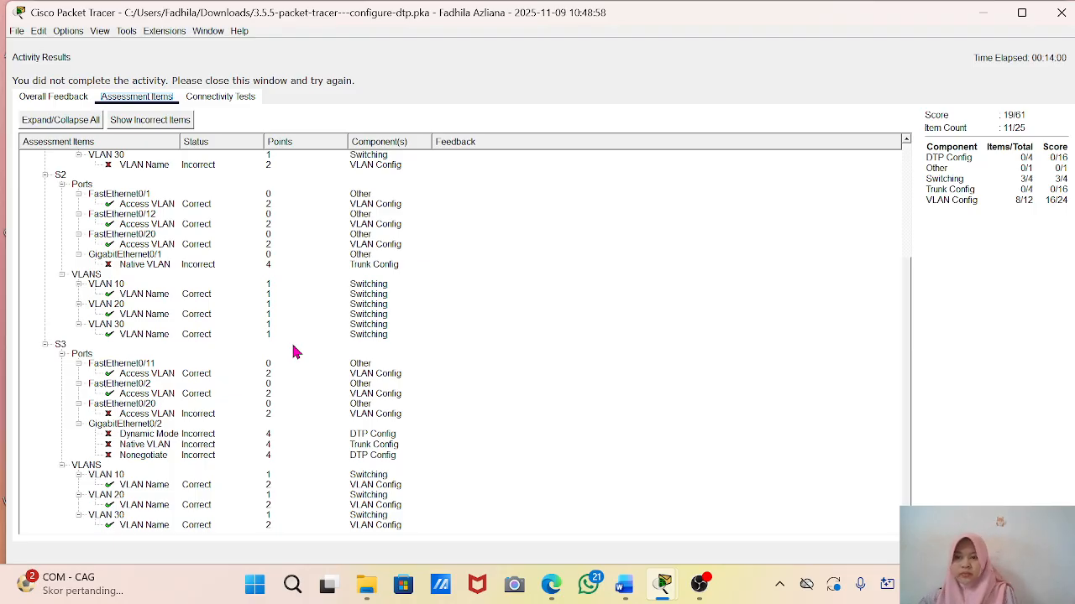
{"action": "left_click", "coordinate": [1063, 13]}
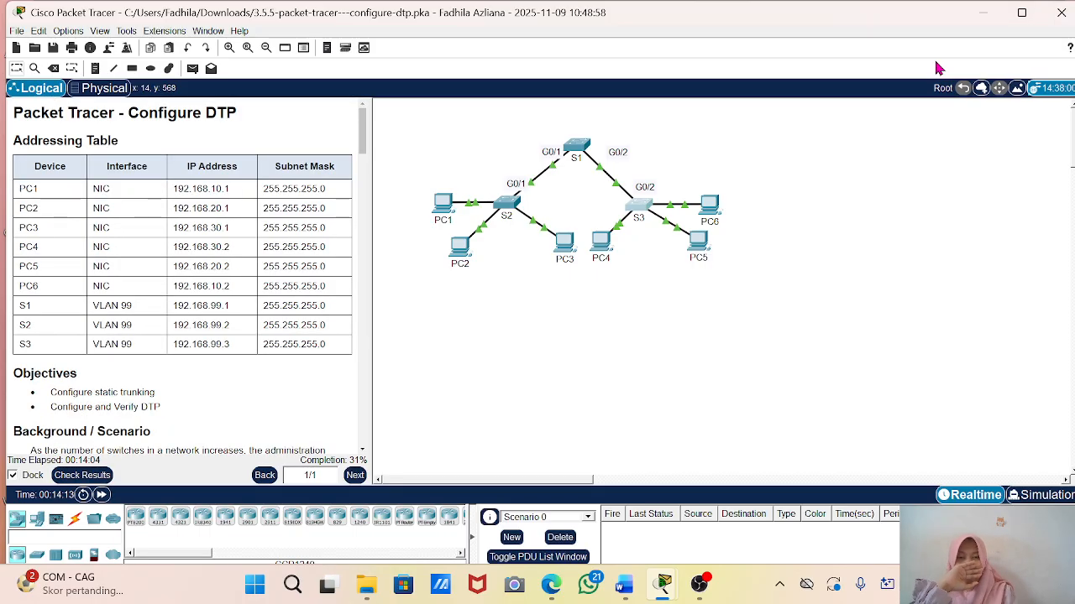
Step: Reopen the S3 command line and assign the f0/17-24 ports to access VLAN 30
{"action": "left_click", "coordinate": [638, 210]}
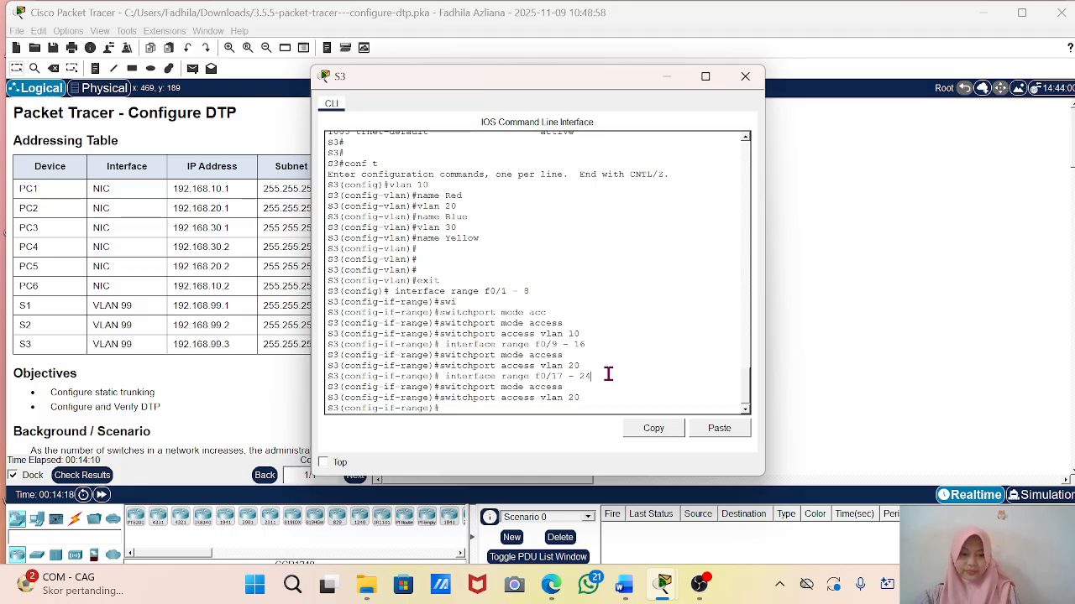
{"action": "key", "text": "Up"}
{"action": "key", "text": "BackSpace"}
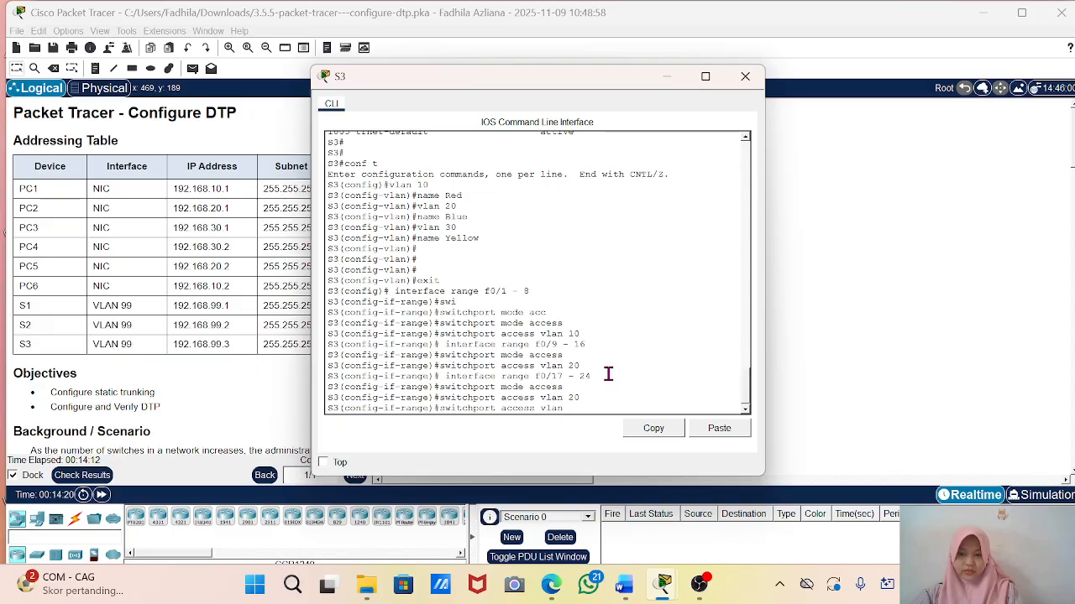
{"action": "type", "text": "30"}
{"action": "key", "text": "Return"}
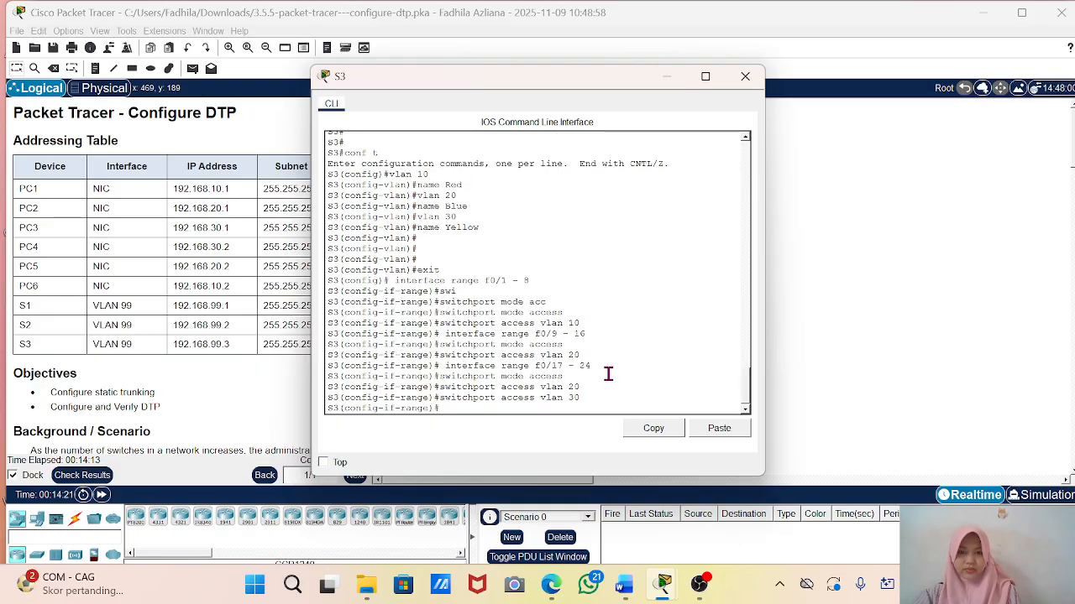
Step: Recheck the activity results and review the FastEthernet0/20 access VLAN item under S3
{"action": "left_click", "coordinate": [234, 391]}
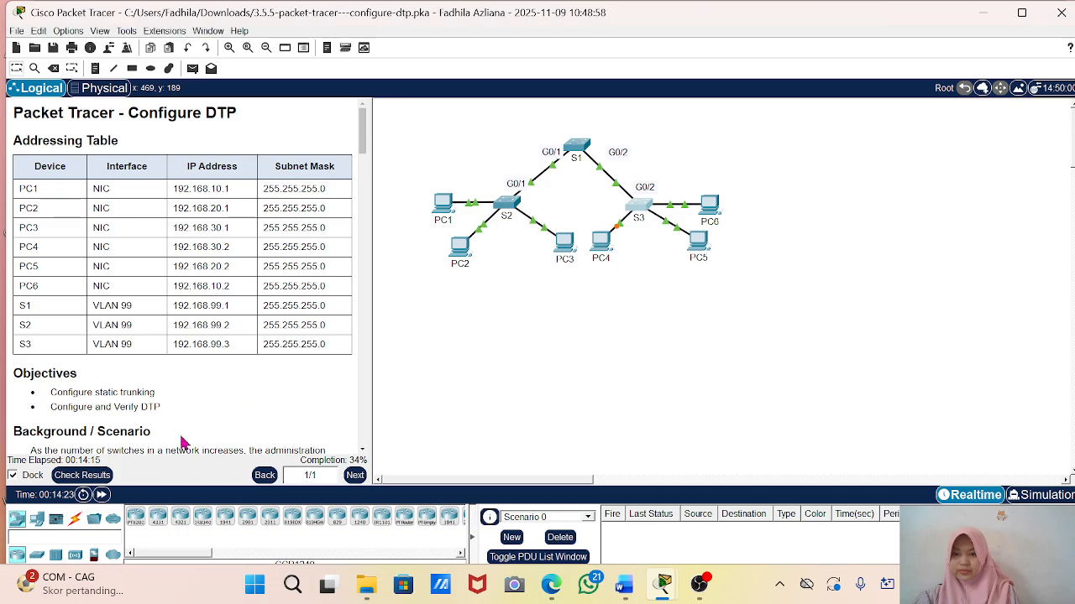
{"action": "left_click", "coordinate": [99, 474]}
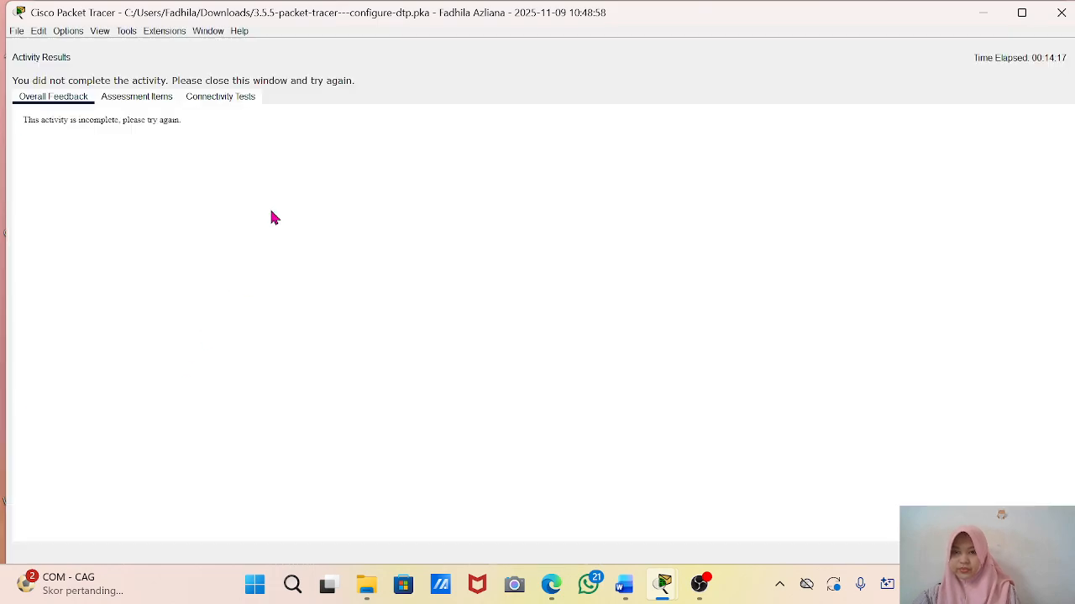
{"action": "left_click", "coordinate": [149, 100]}
{"action": "scroll", "coordinate": [117, 363], "scroll_direction": "down", "scroll_amount": 5}
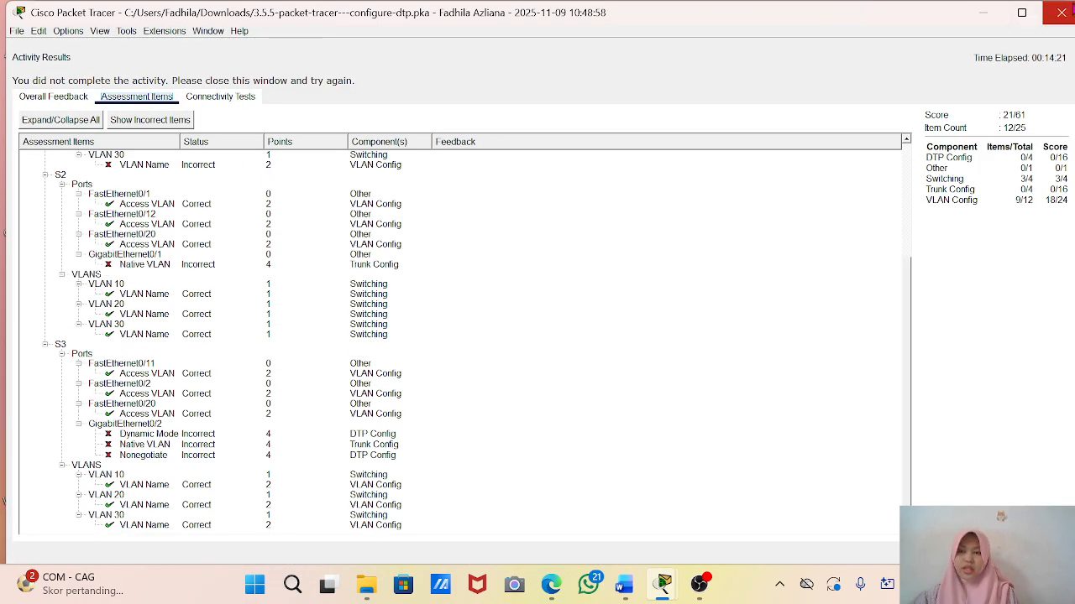
{"action": "left_click", "coordinate": [1062, 12]}
Step: Find the ping instruction in Part 3 and send a simple PDU from PC1 to PC6 to test connectivity
{"action": "scroll", "coordinate": [252, 323], "scroll_direction": "down", "scroll_amount": 5}
{"action": "scroll", "coordinate": [246, 323], "scroll_direction": "down", "scroll_amount": 15}
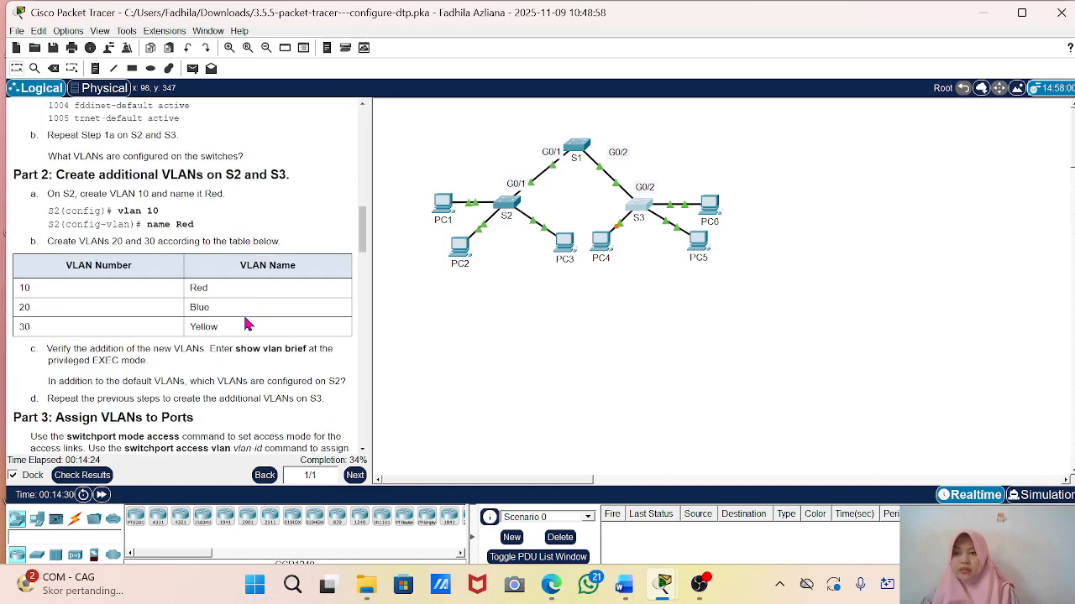
{"action": "scroll", "coordinate": [246, 323], "scroll_direction": "down", "scroll_amount": 2}
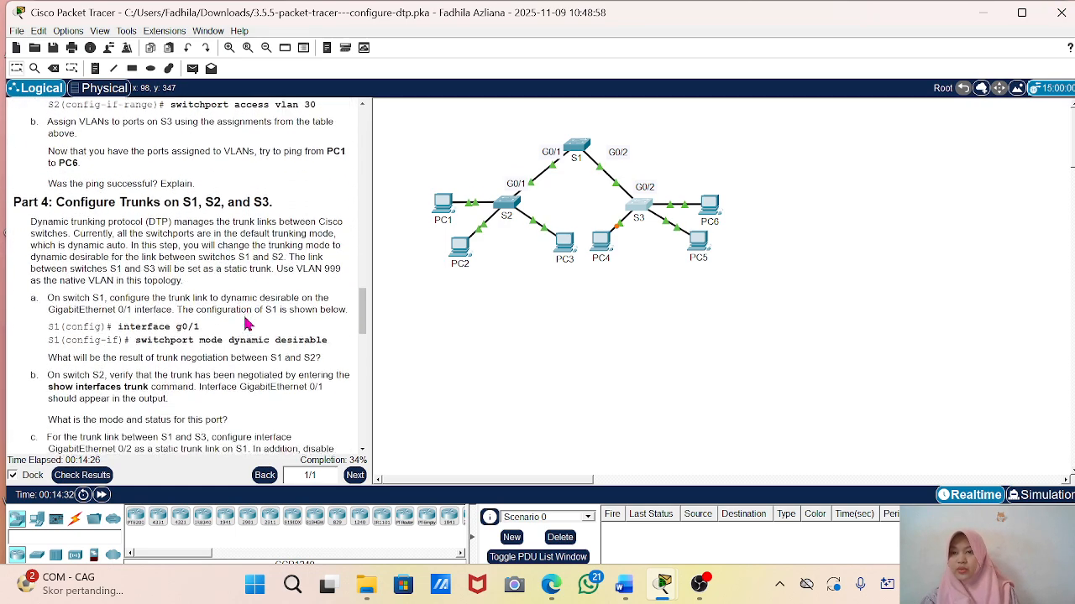
{"action": "scroll", "coordinate": [246, 324], "scroll_direction": "up", "scroll_amount": 4}
{"action": "scroll", "coordinate": [246, 323], "scroll_direction": "up", "scroll_amount": 2}
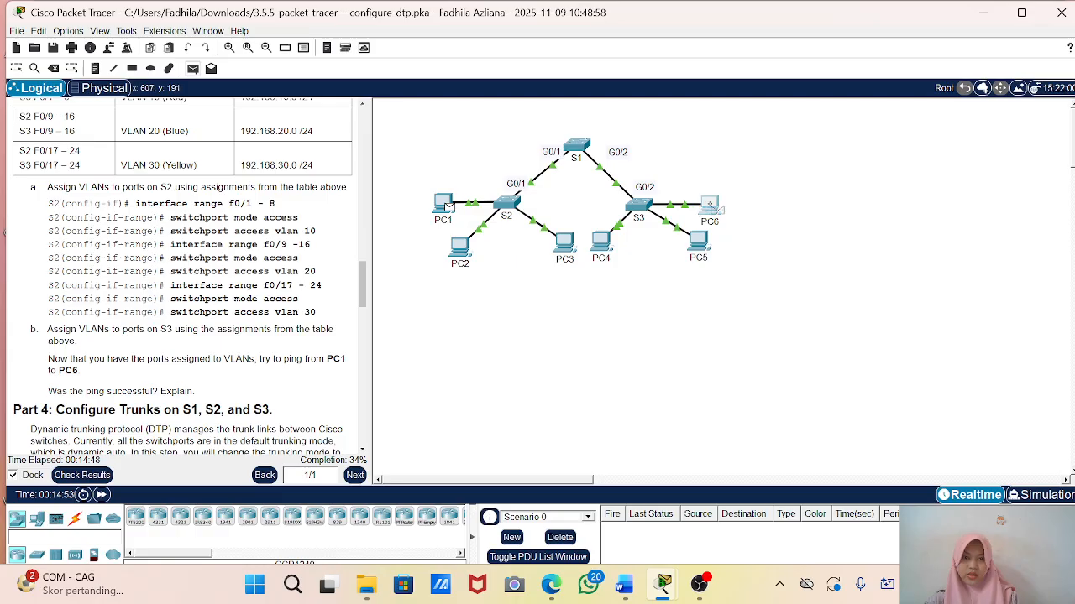
{"action": "left_click", "coordinate": [710, 206]}
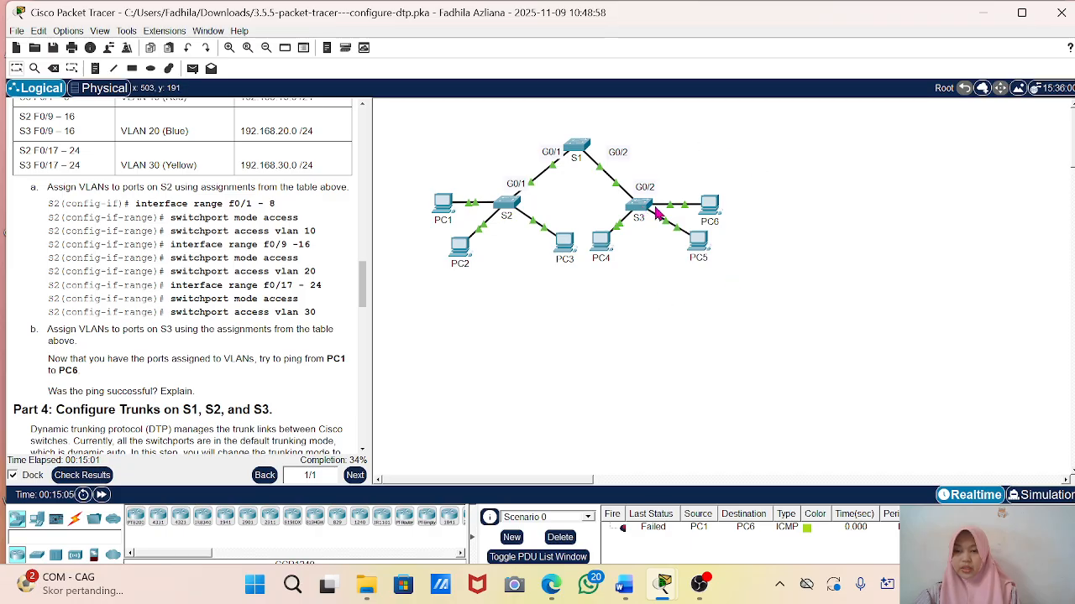
Step: Find the Part 4 trunk instructions, open the S1 command line and enter global configuration mode with config t
{"action": "scroll", "coordinate": [134, 327], "scroll_direction": "down", "scroll_amount": 4}
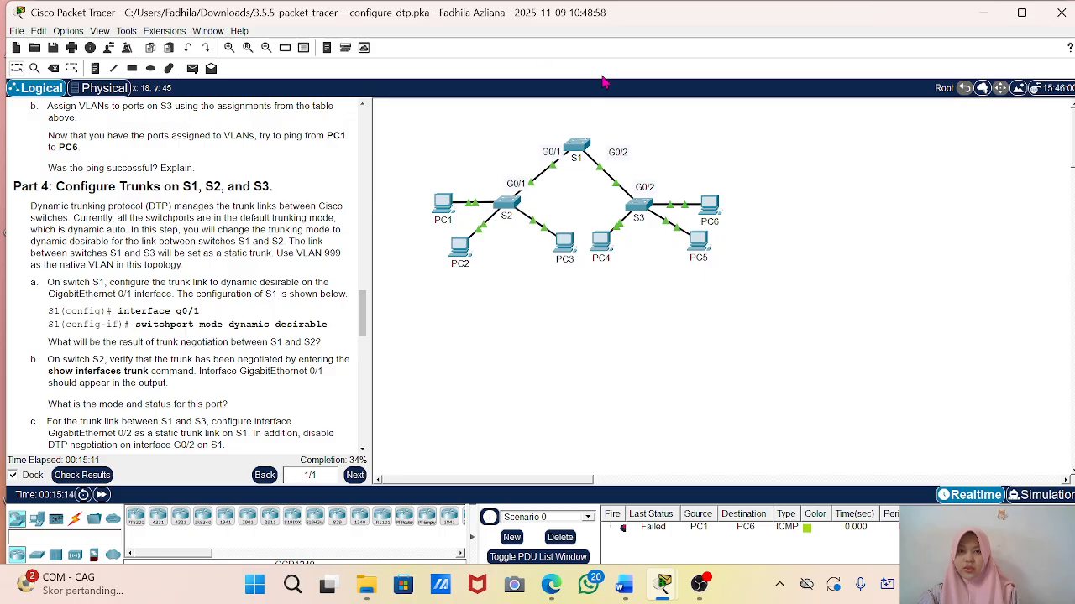
{"action": "left_click", "coordinate": [579, 151]}
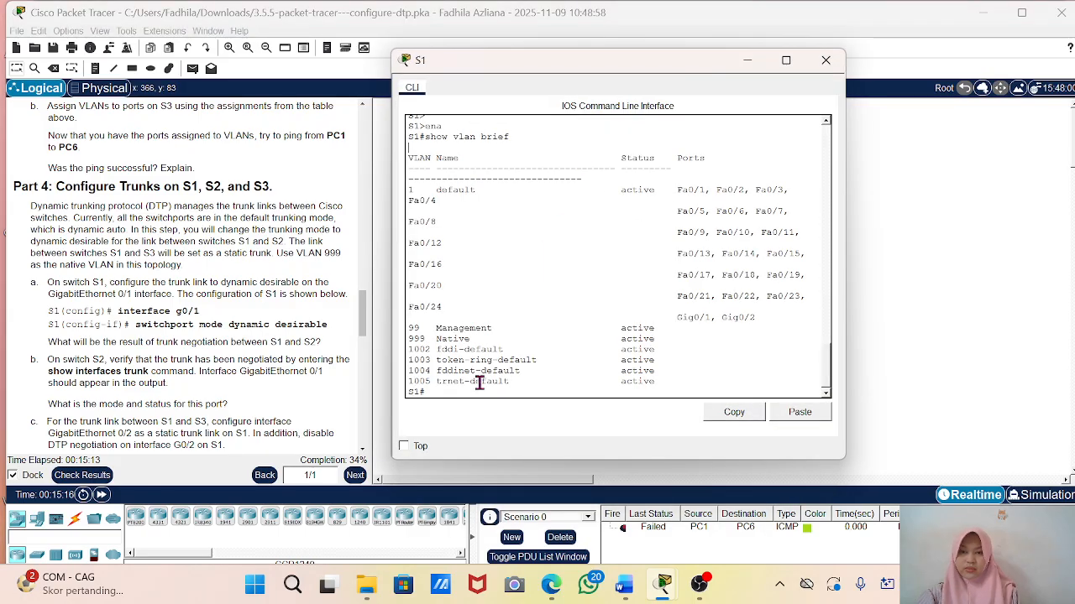
{"action": "type", "text": "int"}
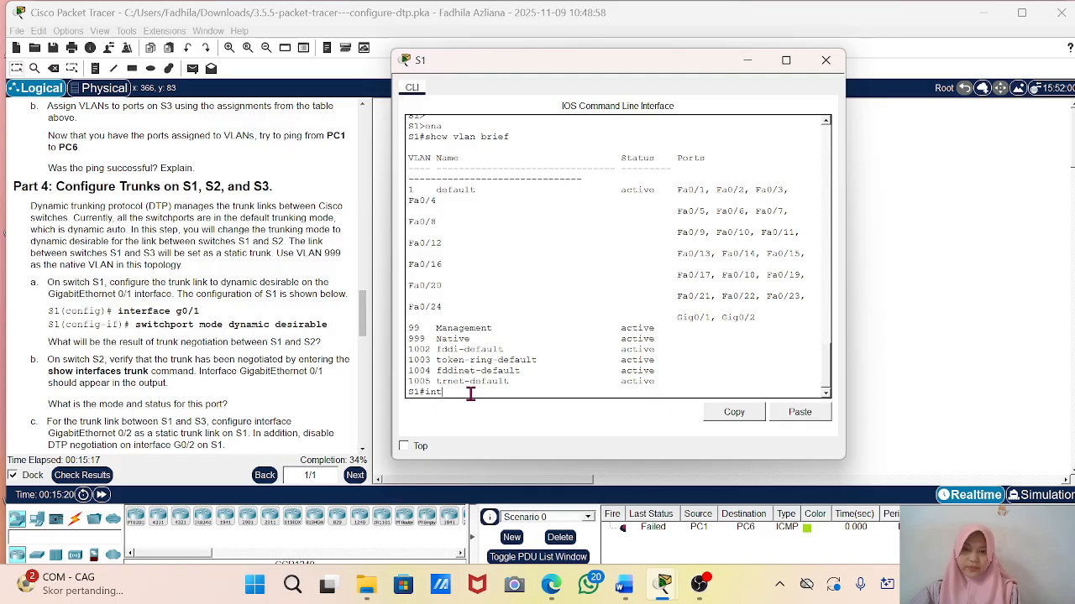
{"action": "key", "text": "BackSpace"}
{"action": "key", "text": "BackSpace"}
{"action": "key", "text": "BackSpace"}
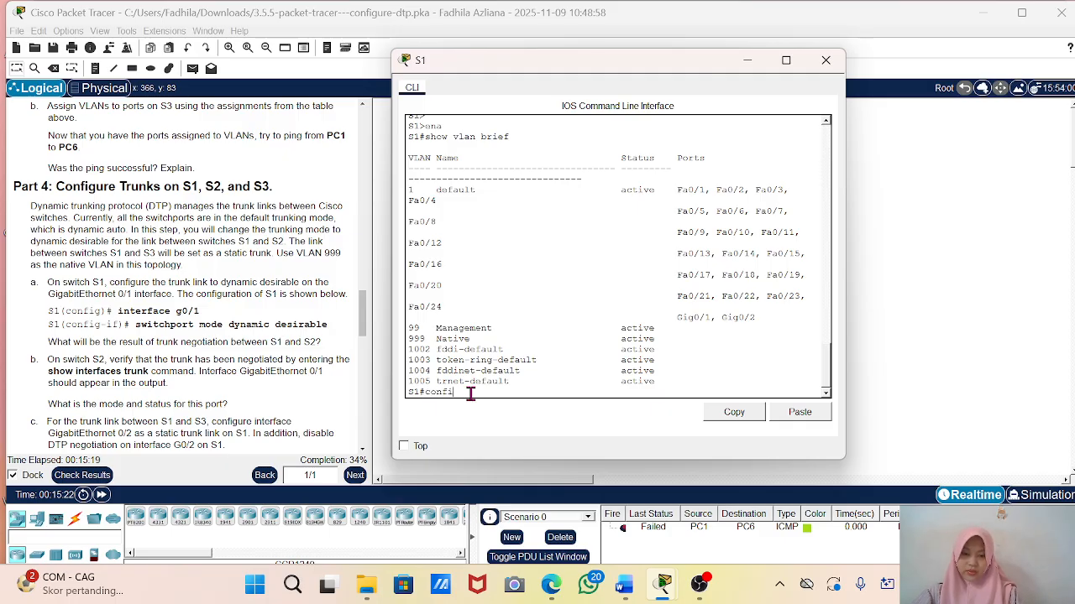
{"action": "type", "text": "config t"}
{"action": "key", "text": "Return"}
{"action": "key", "text": "Return"}
{"action": "key", "text": "Return"}
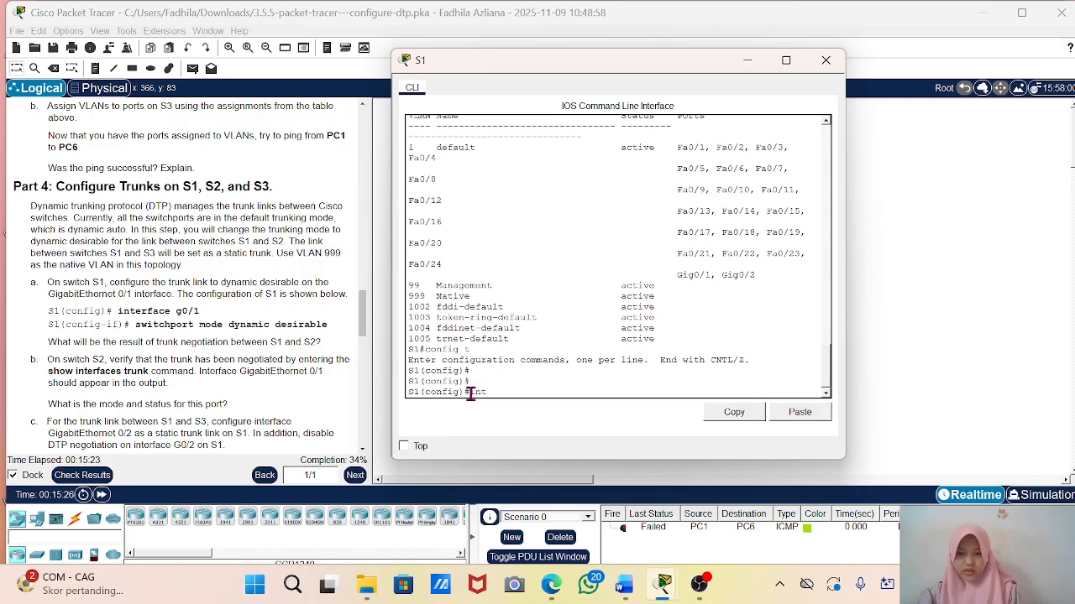
Step: Configure interface g0/1 on S1 with switchport mode dynamic desirable
{"action": "type", "text": "int g0/"}
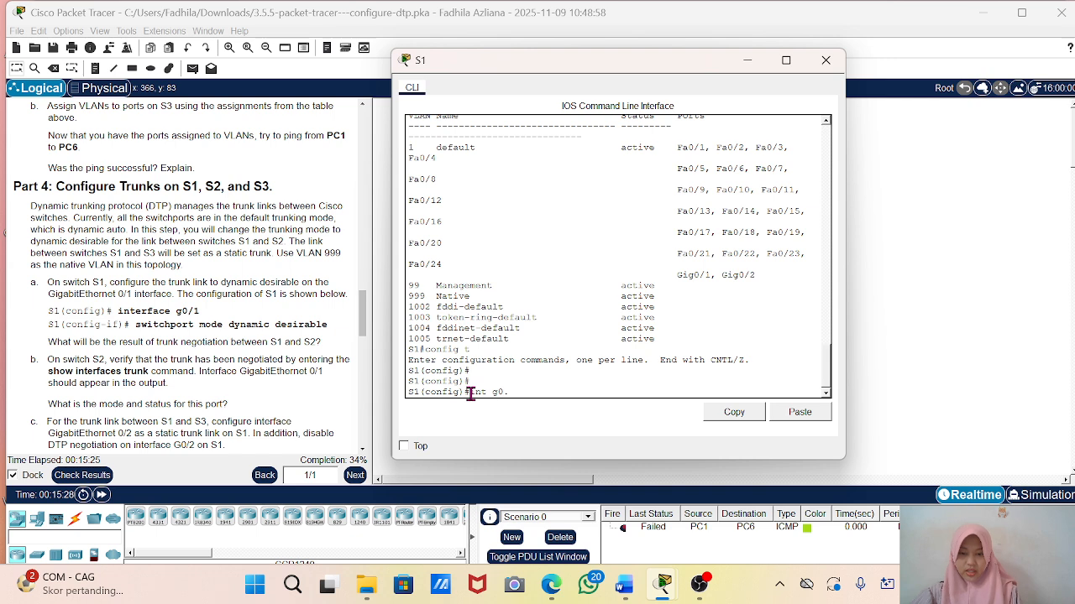
{"action": "type", "text": "1"}
{"action": "key", "text": "Return"}
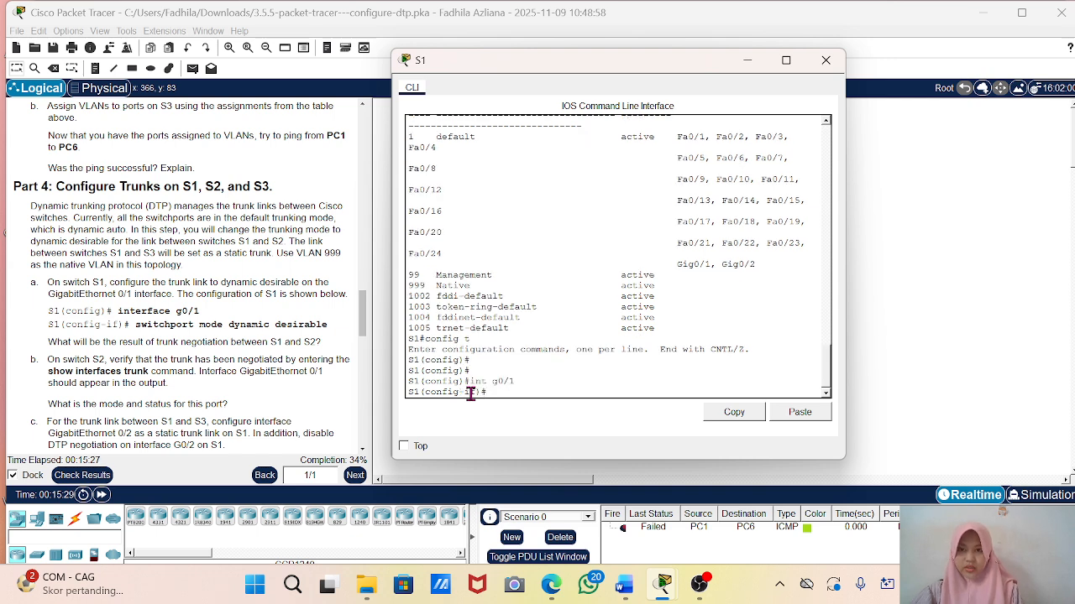
{"action": "type", "text": "sw"}
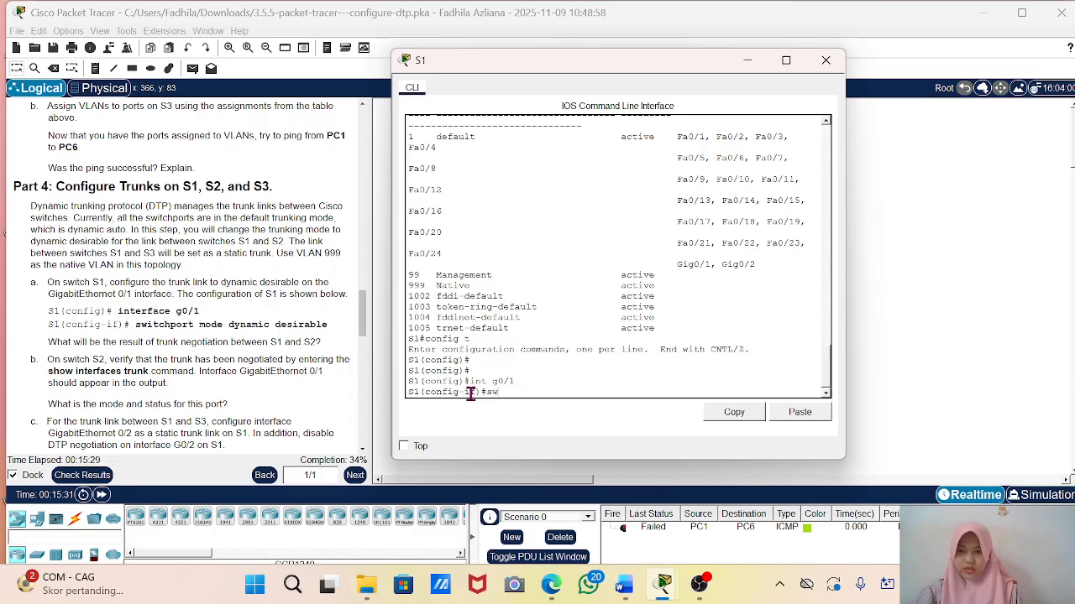
{"action": "key", "text": "Tab"}
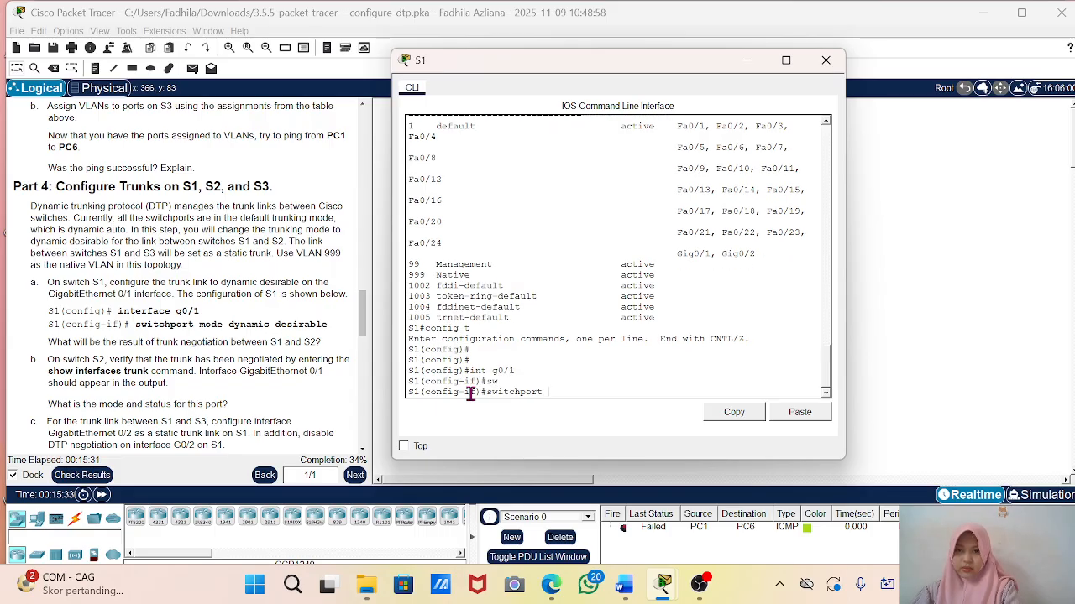
{"action": "type", "text": "mod"}
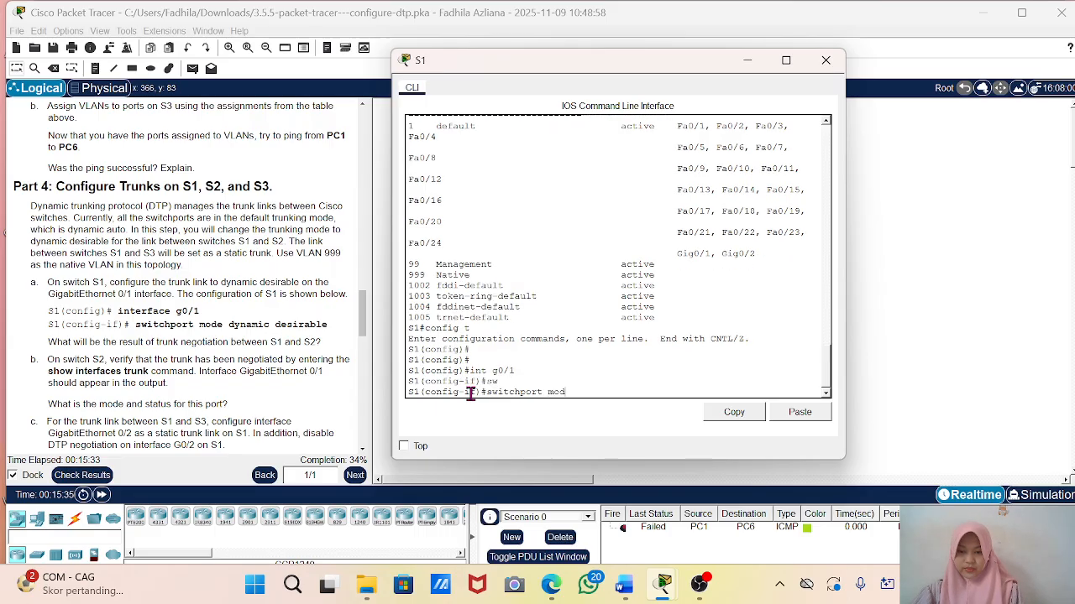
{"action": "type", "text": "e dy"}
{"action": "key", "text": "Tab"}
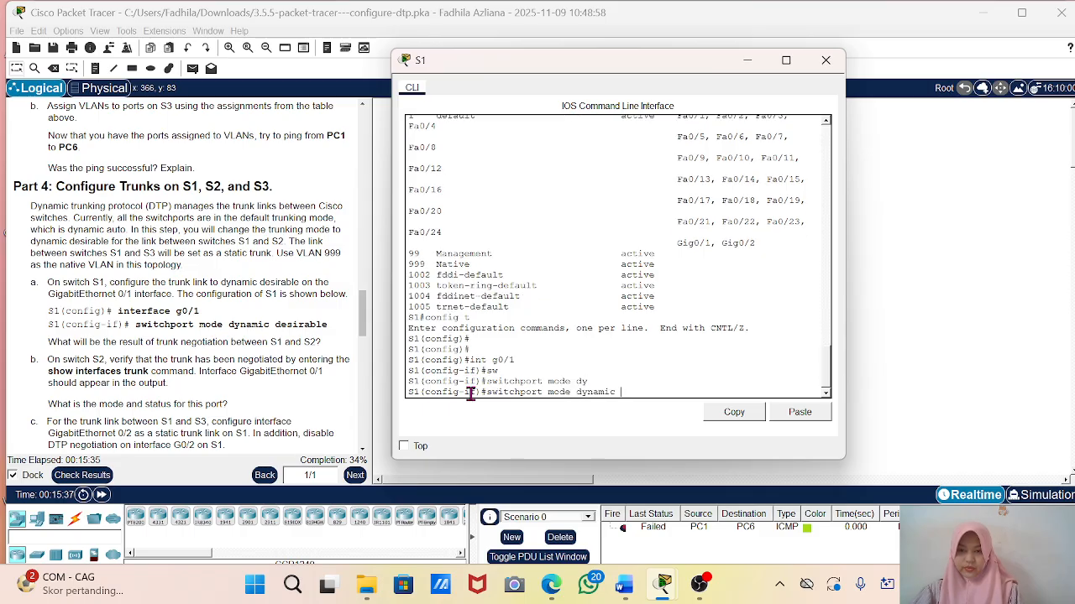
{"action": "type", "text": "des"}
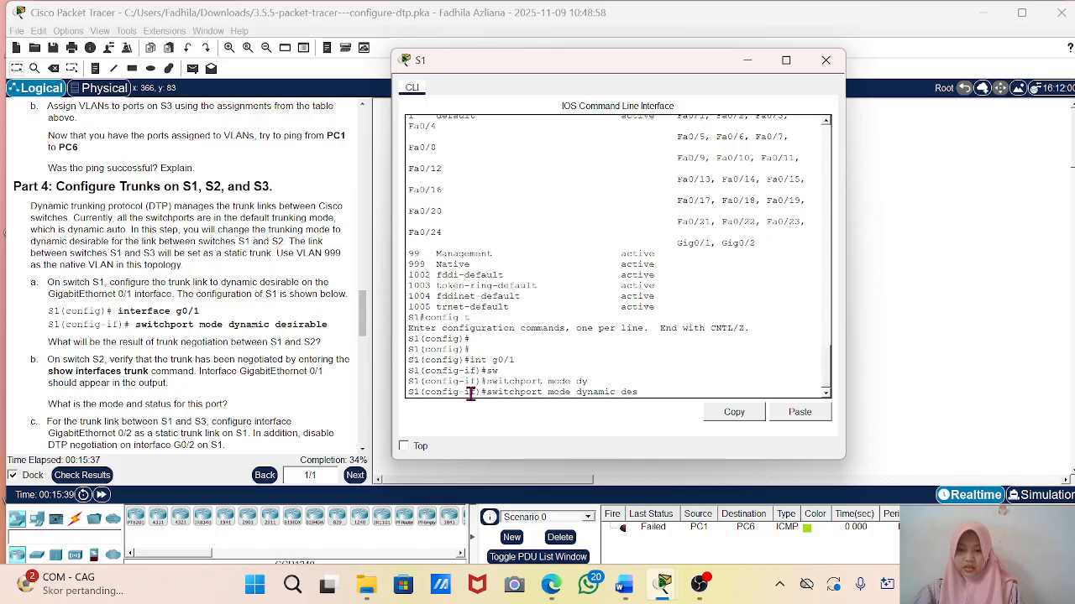
{"action": "key", "text": "Tab"}
{"action": "key", "text": "Return"}
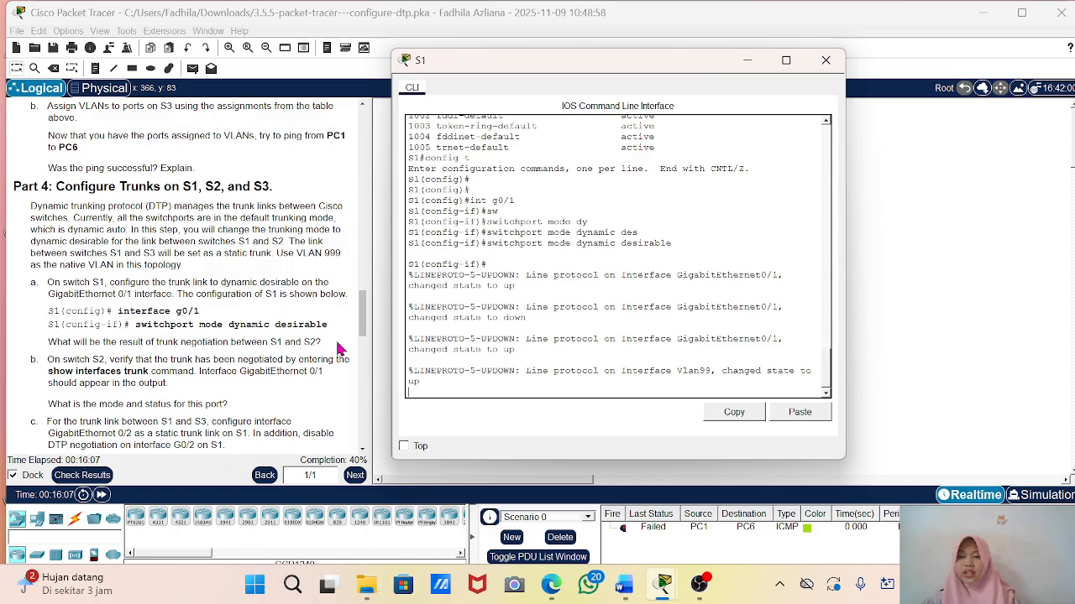
Step: Open the S2 command line, try show int trunk from interface range configuration mode, and return to privileged EXEC mode with end
{"action": "scroll", "coordinate": [36, 353], "scroll_direction": "down", "scroll_amount": 2}
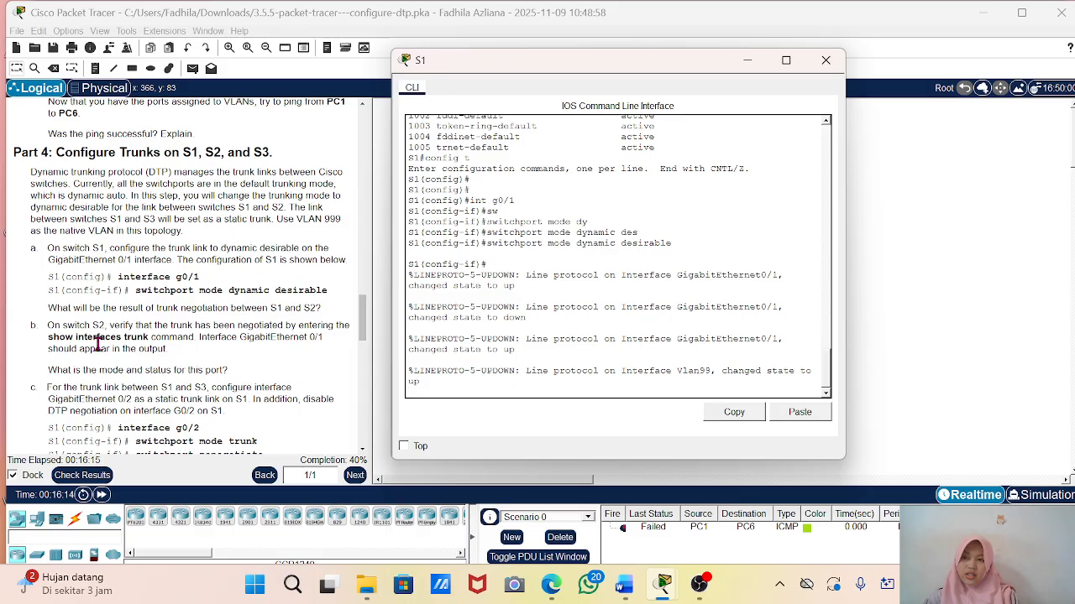
{"action": "left_click", "coordinate": [746, 61]}
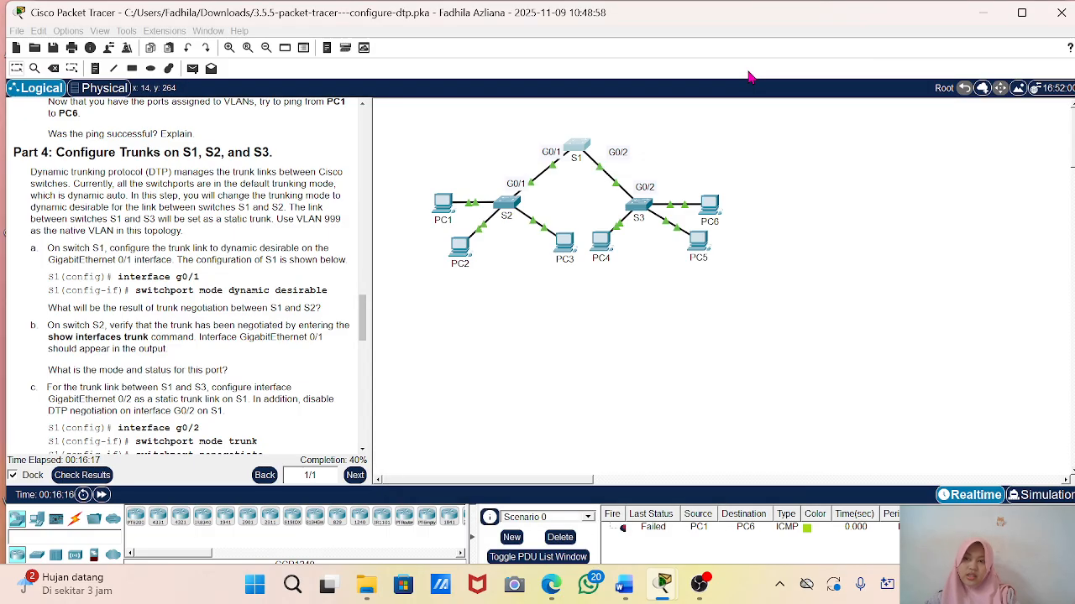
{"action": "left_click", "coordinate": [505, 205]}
{"action": "key", "text": "Return"}
{"action": "key", "text": "Return"}
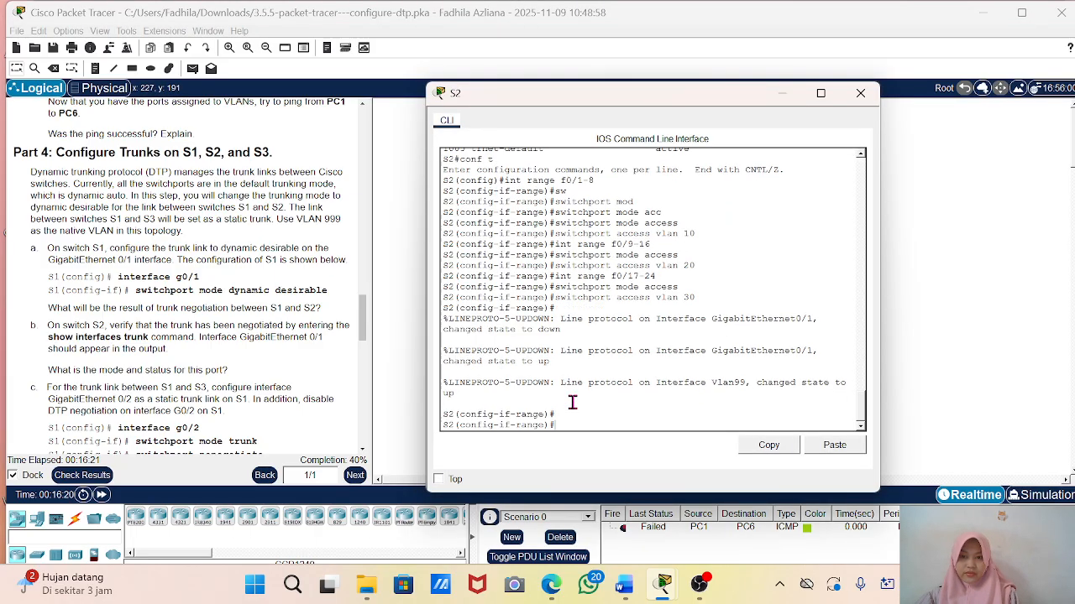
{"action": "type", "text": "show in"}
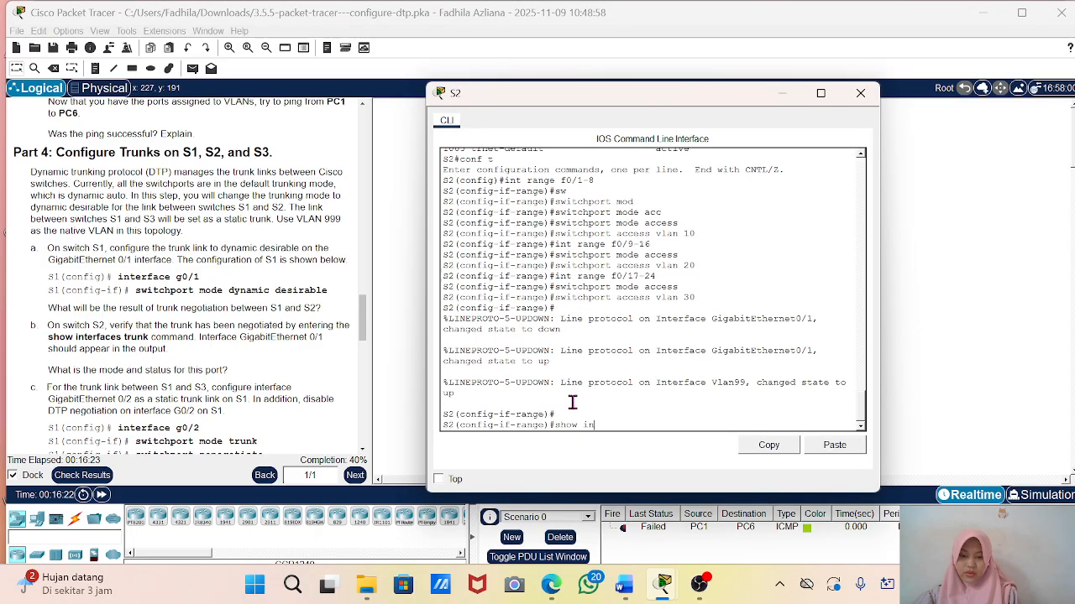
{"action": "type", "text": "t trunk"}
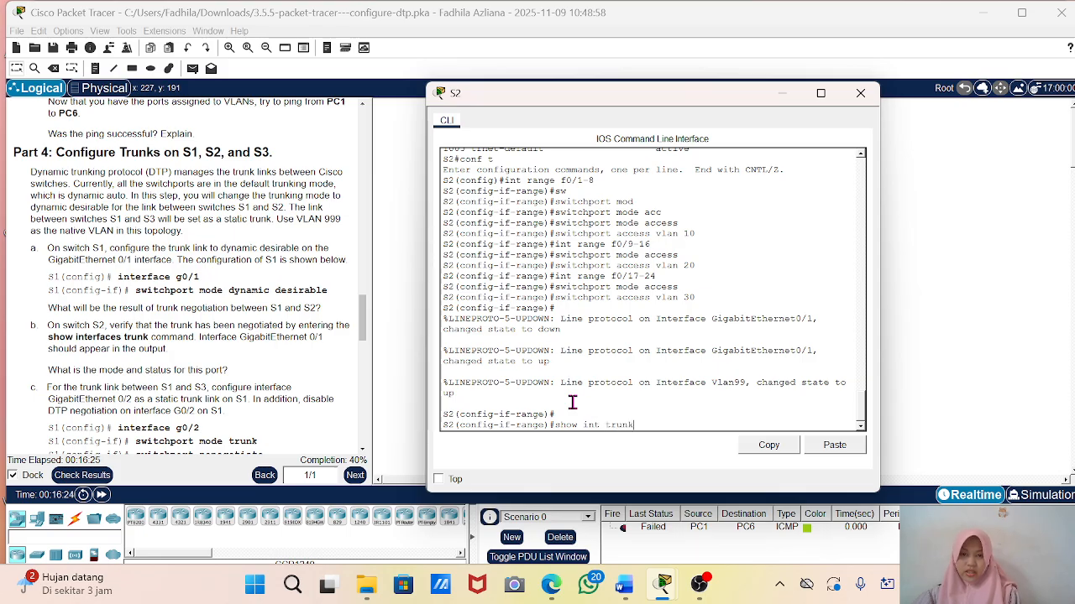
{"action": "key", "text": "Return"}
{"action": "type", "text": "end"}
{"action": "key", "text": "Return"}
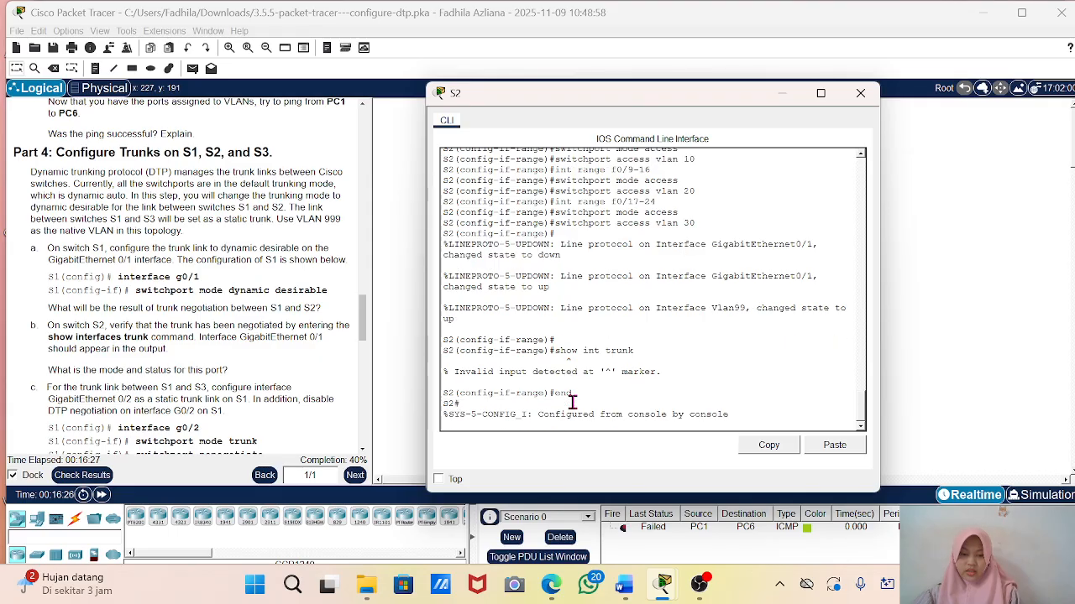
Step: Run show int trunk on S2 and examine the Gig0/1 mode, status and allowed VLANs
{"action": "type", "text": "show int "}
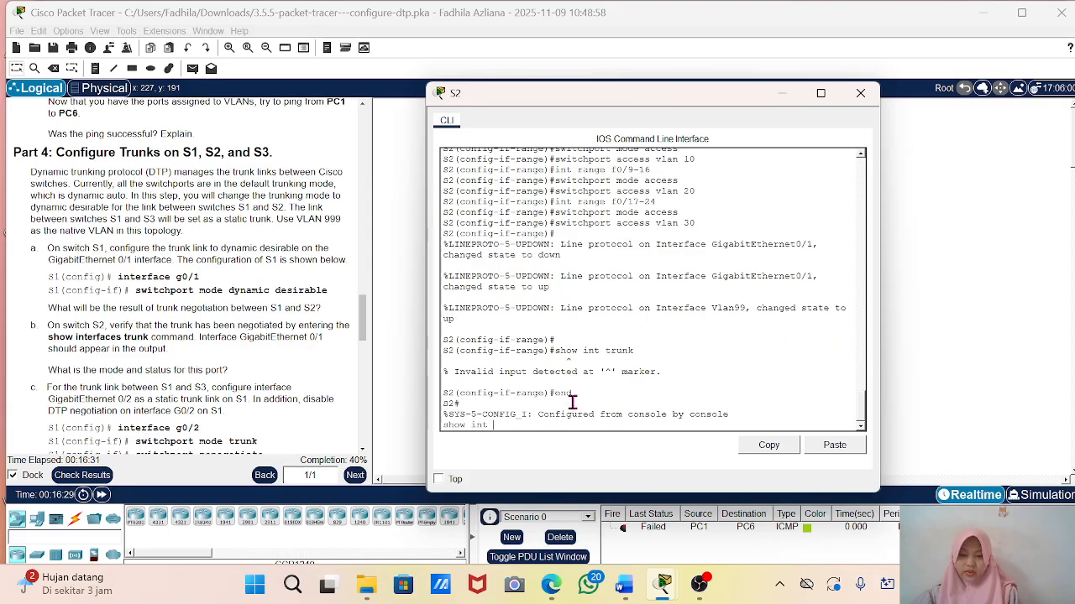
{"action": "type", "text": "trunk"}
{"action": "key", "text": "Return"}
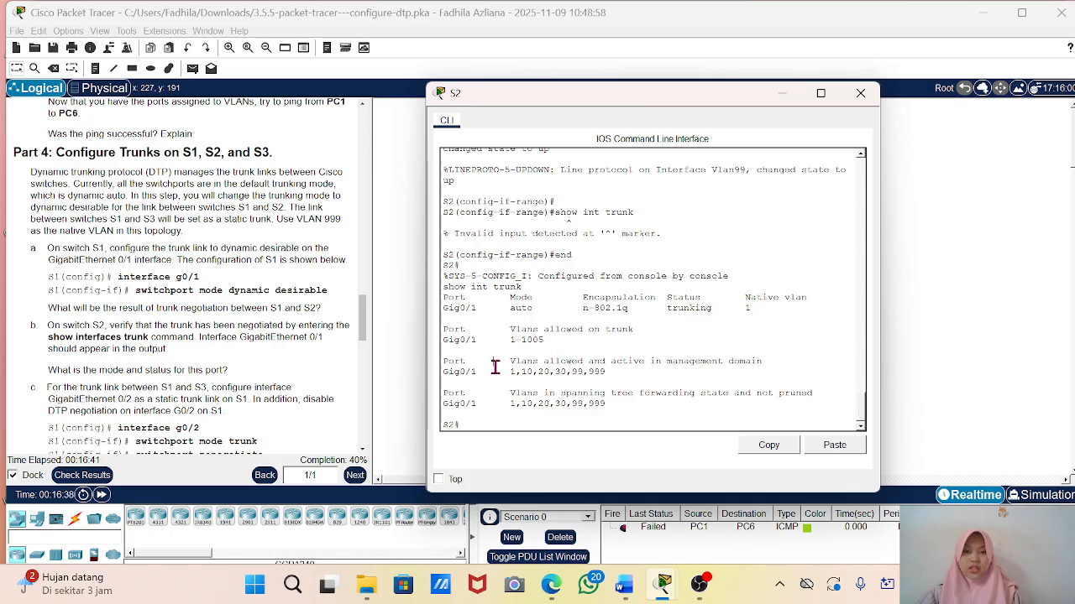
{"action": "left_click_drag", "start_coordinate": [494, 367], "coordinate": [709, 372]}
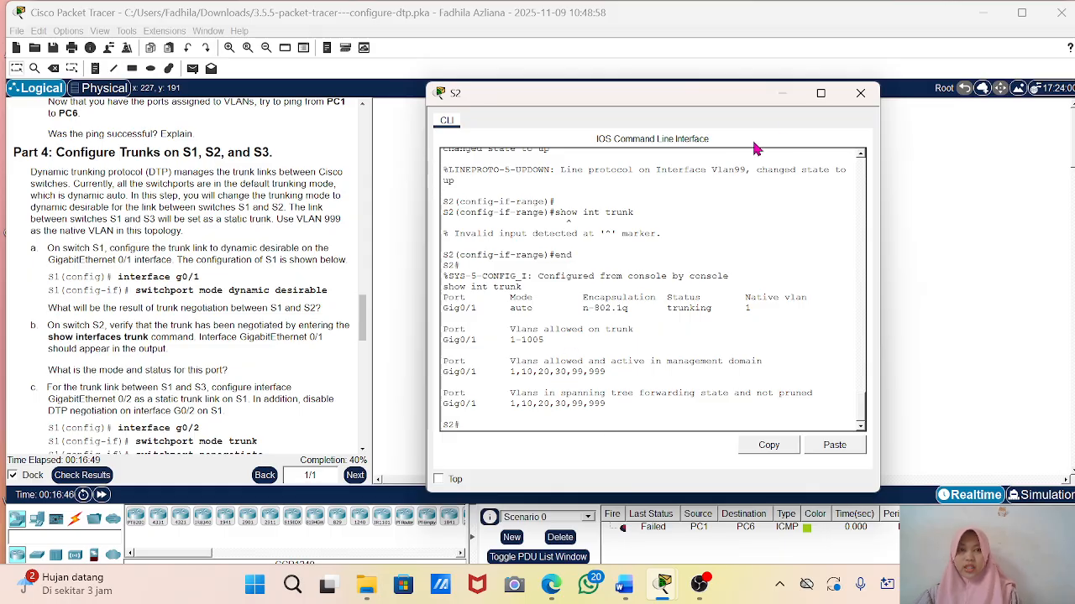
{"action": "left_click", "coordinate": [781, 99]}
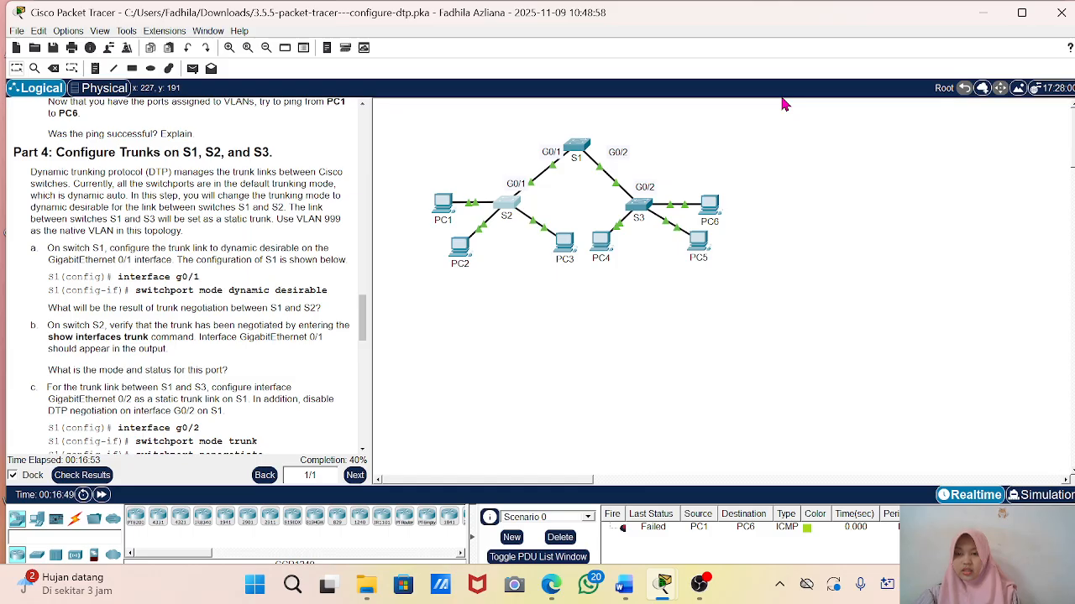
Step: Find the S1–S3 static trunk instructions, reopen the S1 command line, and select interface g0/2 to start its switchport mode command
{"action": "scroll", "coordinate": [91, 303], "scroll_direction": "down", "scroll_amount": 4}
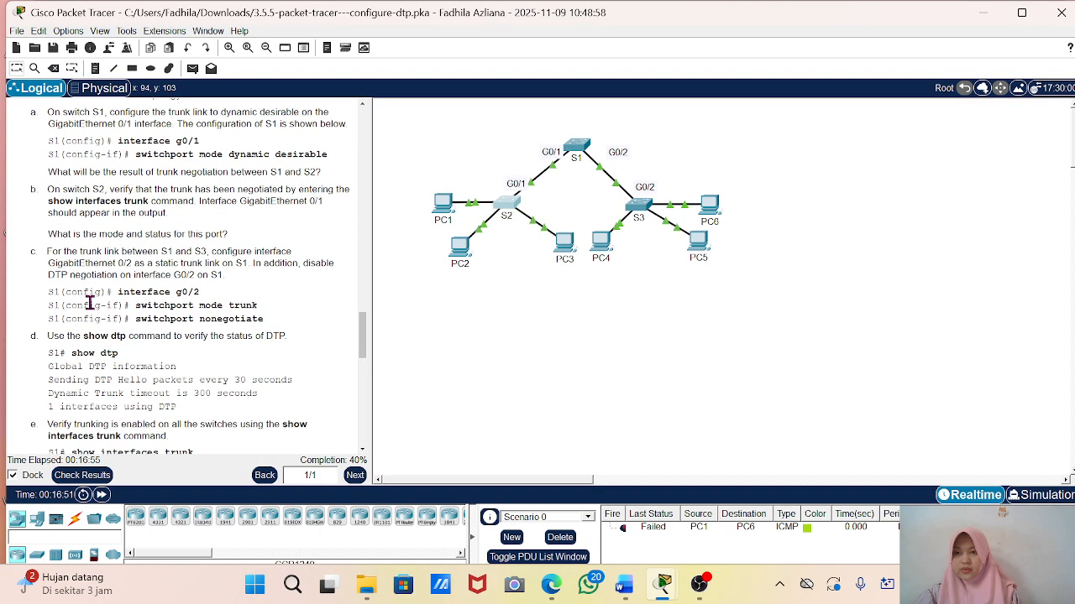
{"action": "scroll", "coordinate": [148, 362], "scroll_direction": "down", "scroll_amount": 2}
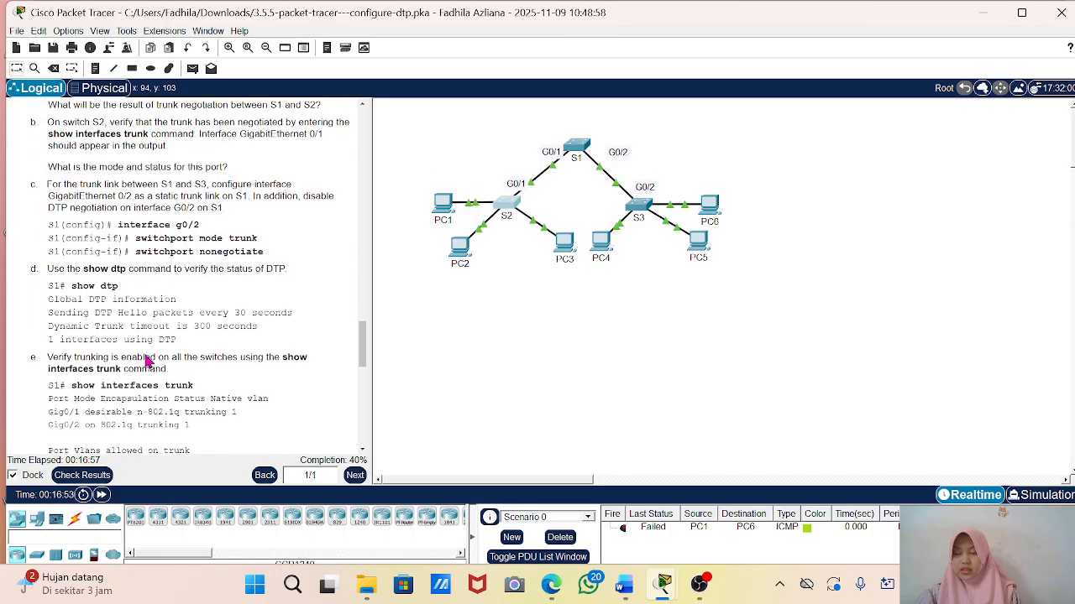
{"action": "scroll", "coordinate": [148, 363], "scroll_direction": "up", "scroll_amount": 2}
{"action": "scroll", "coordinate": [147, 361], "scroll_direction": "up", "scroll_amount": 2}
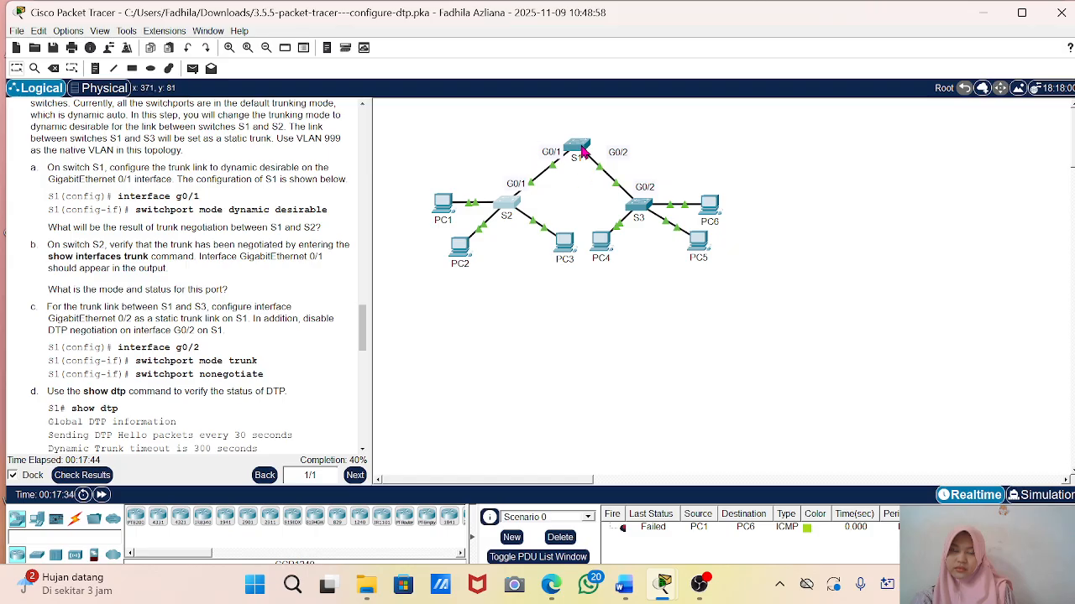
{"action": "left_click", "coordinate": [582, 152]}
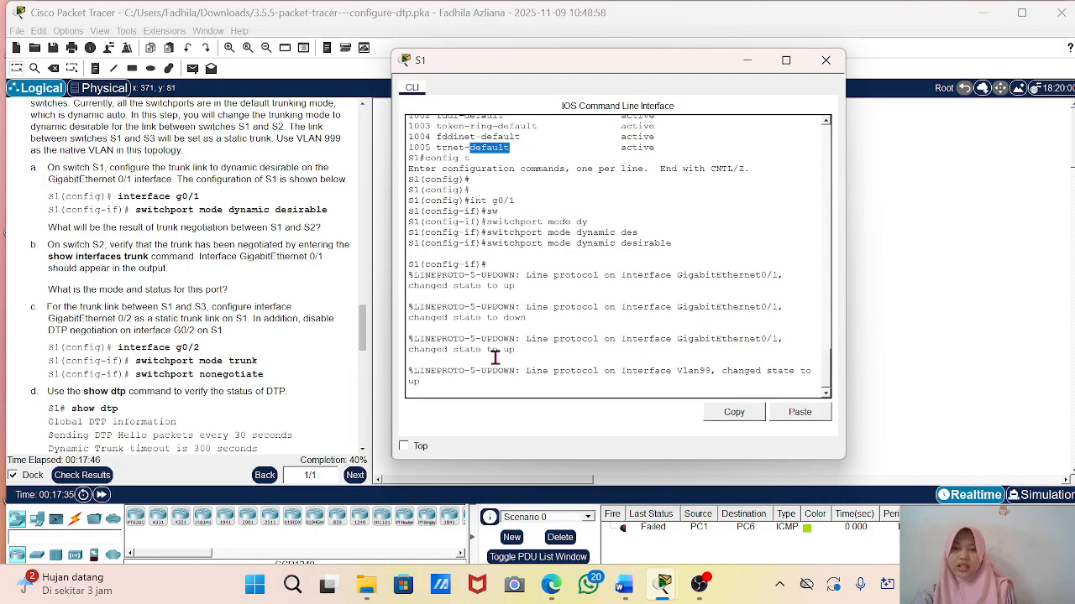
{"action": "left_click", "coordinate": [477, 377]}
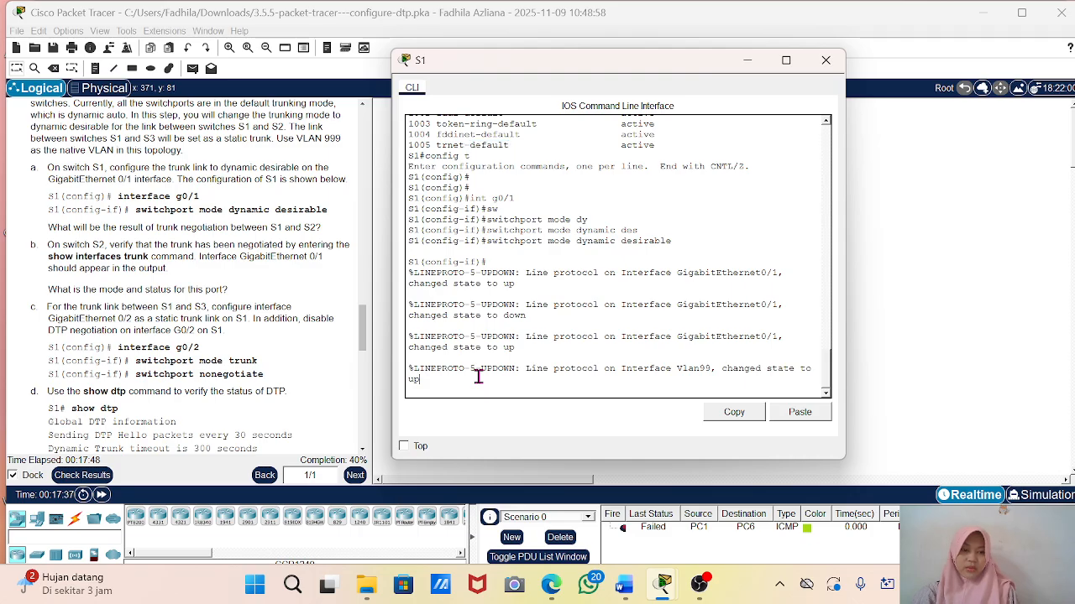
{"action": "key", "text": "Return"}
{"action": "key", "text": "Return"}
{"action": "key", "text": "Return"}
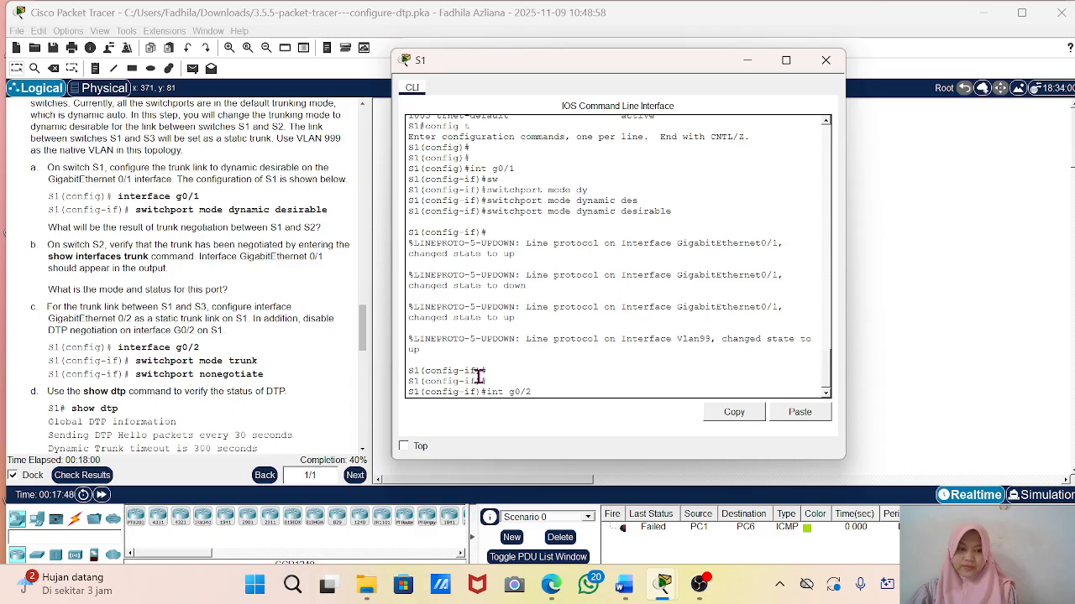
{"action": "key", "text": "Return"}
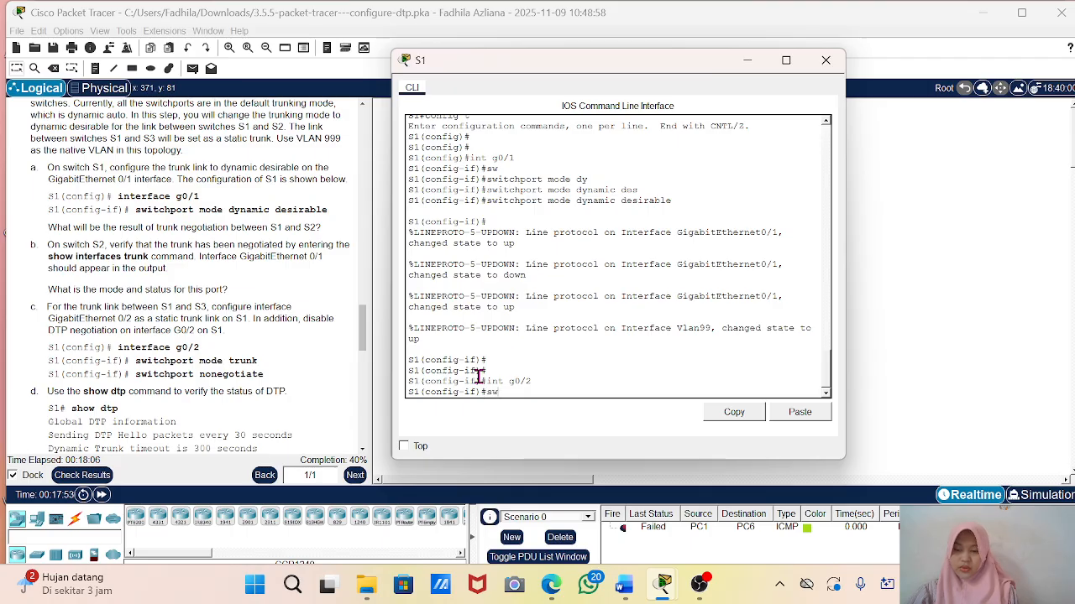
{"action": "type", "text": "sw"}
{"action": "key", "text": "Tab"}
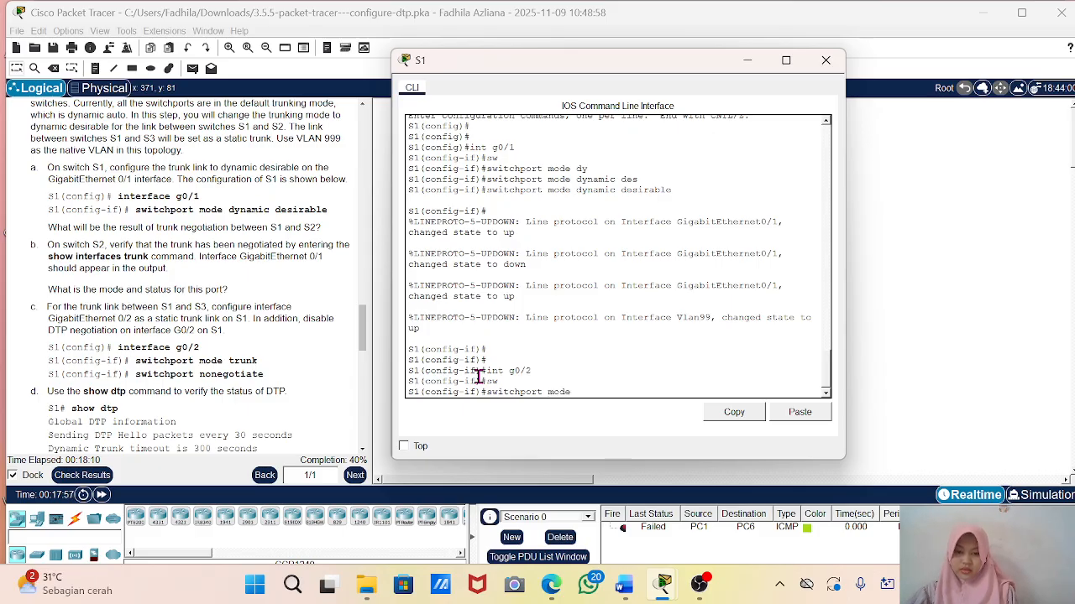
Step: Set S1's GigabitEthernet0/2 to static trunking with switchport mode trunk
{"action": "type", "text": "mode tr"}
{"action": "key", "text": "Tab"}
{"action": "key", "text": "Return"}
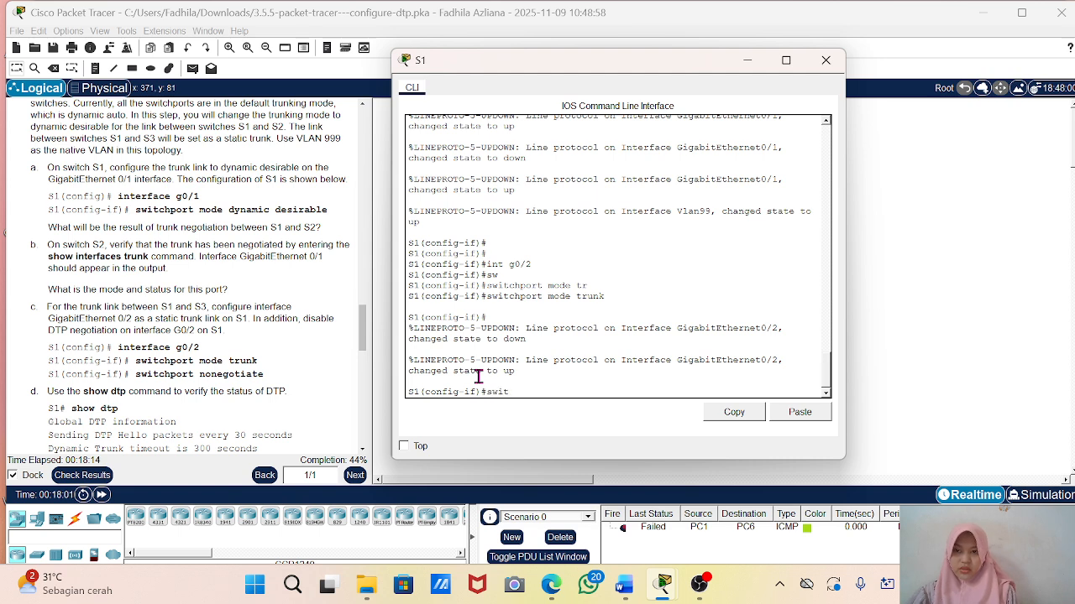
Step: Try to set the DTP negotiation on S1's GigabitEthernet0/2 with the command switchport negoti
{"action": "type", "text": "swit"}
{"action": "key", "text": "Tab"}
{"action": "type", "text": "neg"}
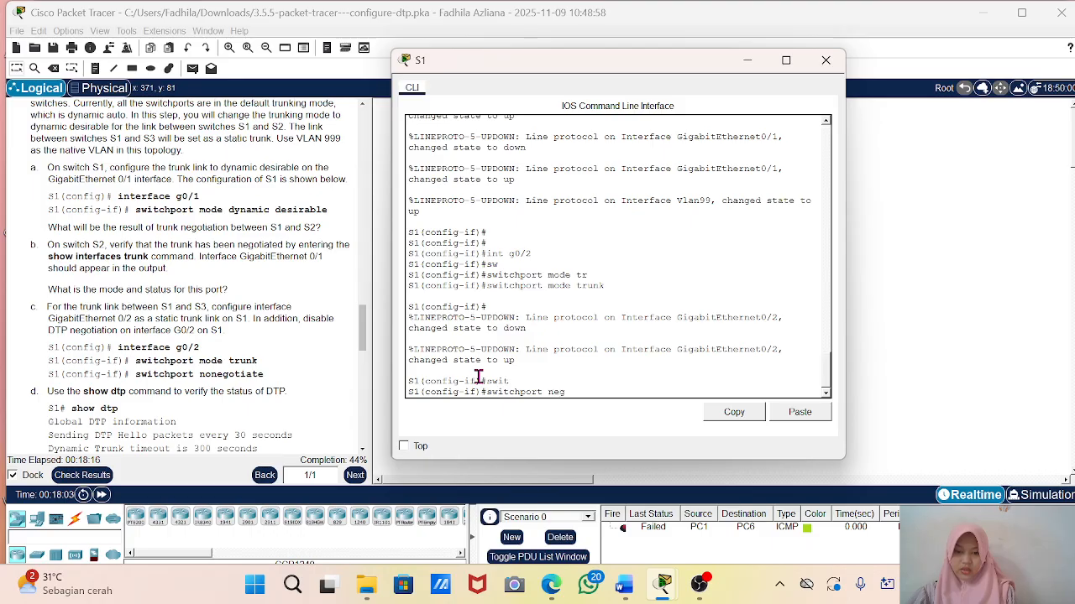
{"action": "type", "text": "oti"}
{"action": "key", "text": "Tab"}
{"action": "key", "text": "Return"}
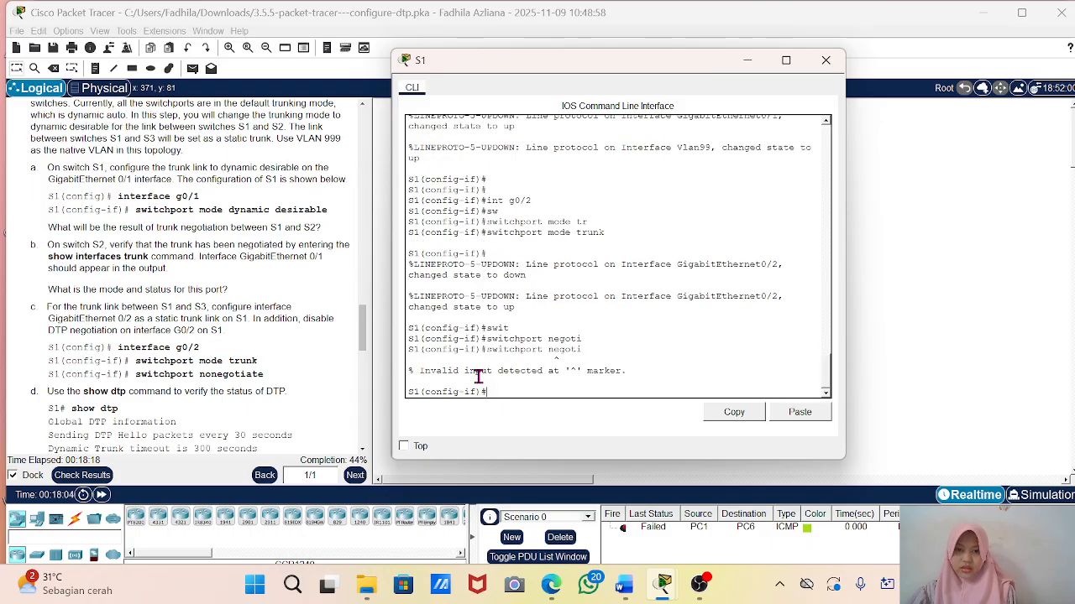
Step: Disable DTP negotiation on S1's GigabitEthernet0/2 with switchport nonegotiate
{"action": "key", "text": "Up"}
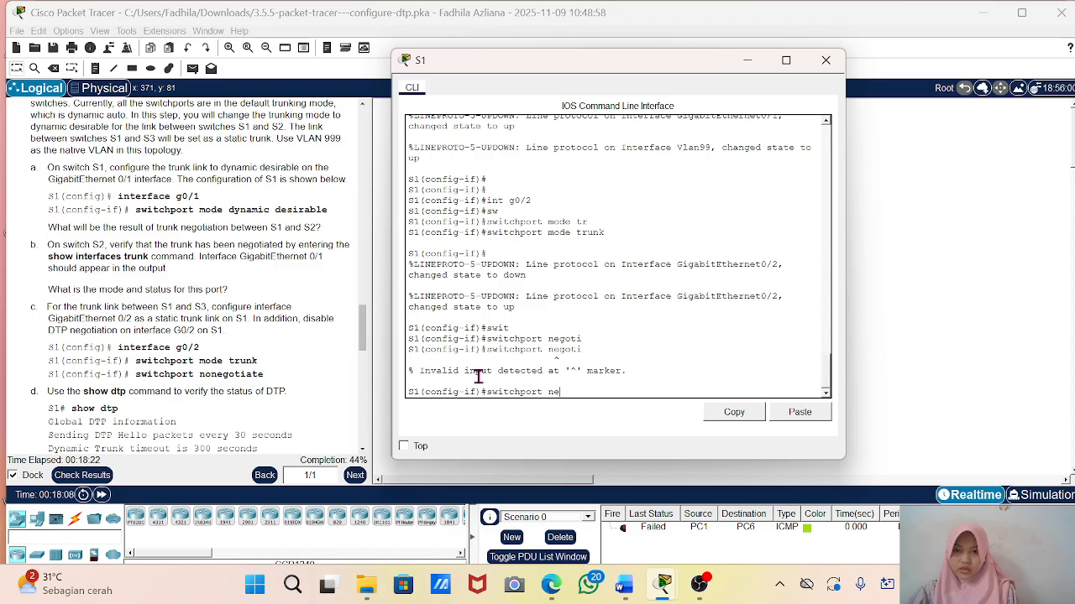
{"action": "type", "text": "g"}
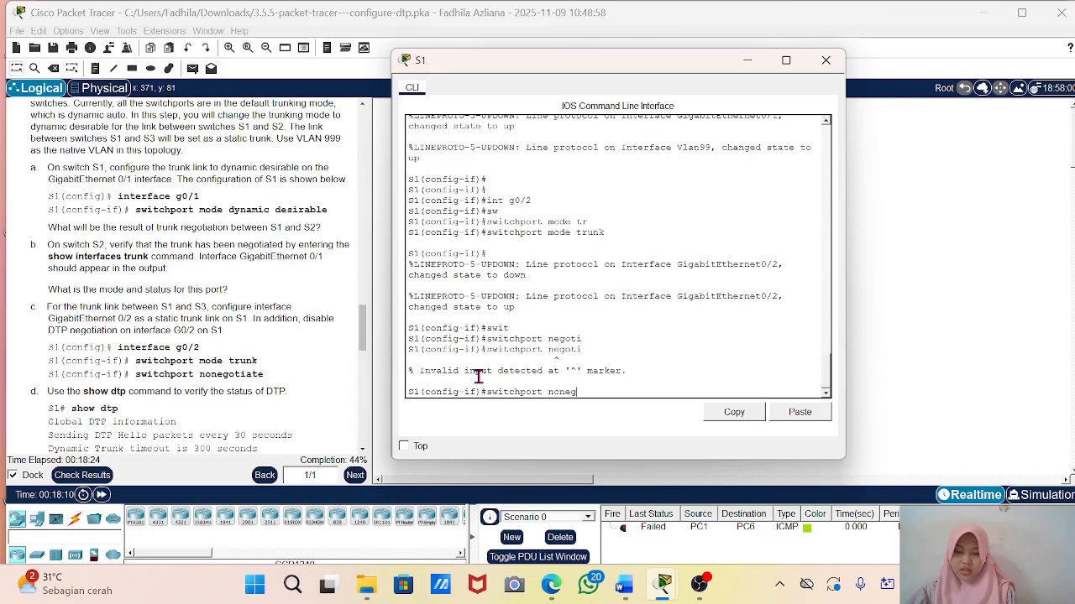
{"action": "key", "text": "Tab"}
{"action": "key", "text": "Return"}
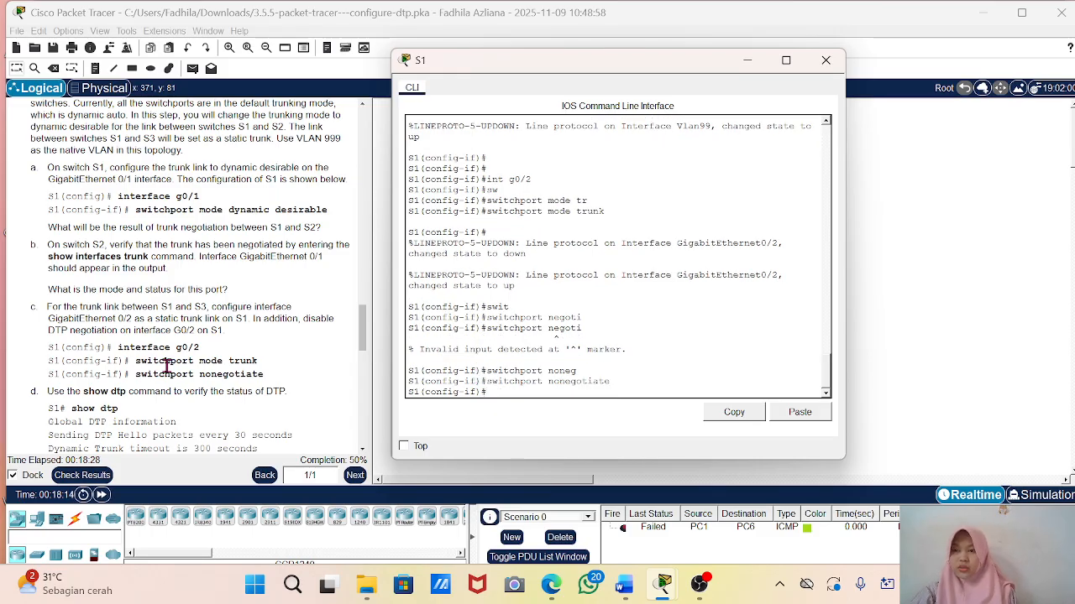
Step: Leave configuration mode on S1 and display its DTP status with show dtp
{"action": "scroll", "coordinate": [167, 365], "scroll_direction": "down", "scroll_amount": 3}
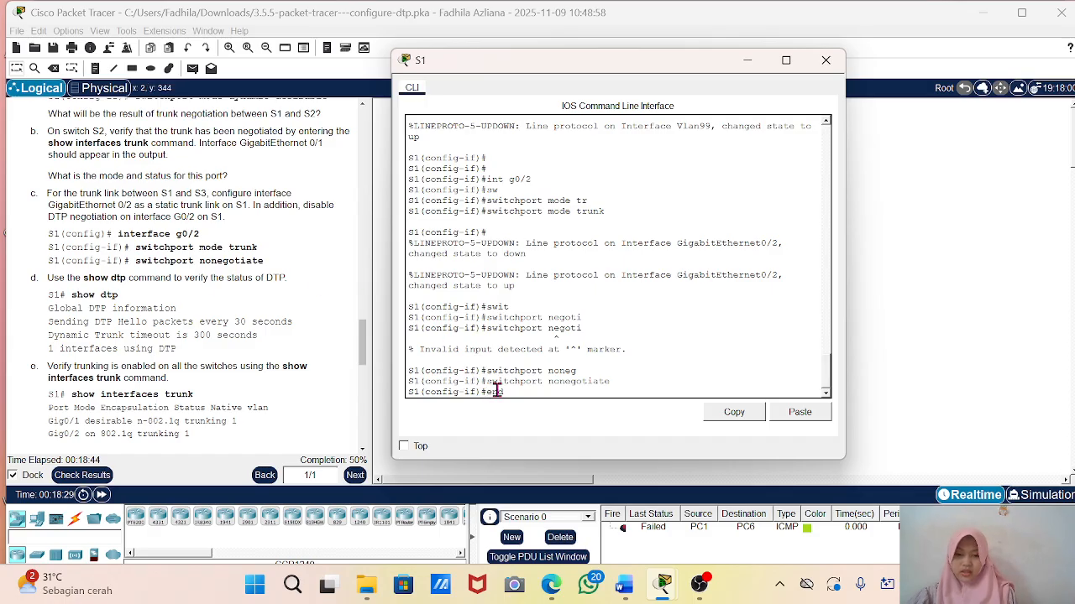
{"action": "key", "text": "Return"}
{"action": "type", "text": "show dtp"}
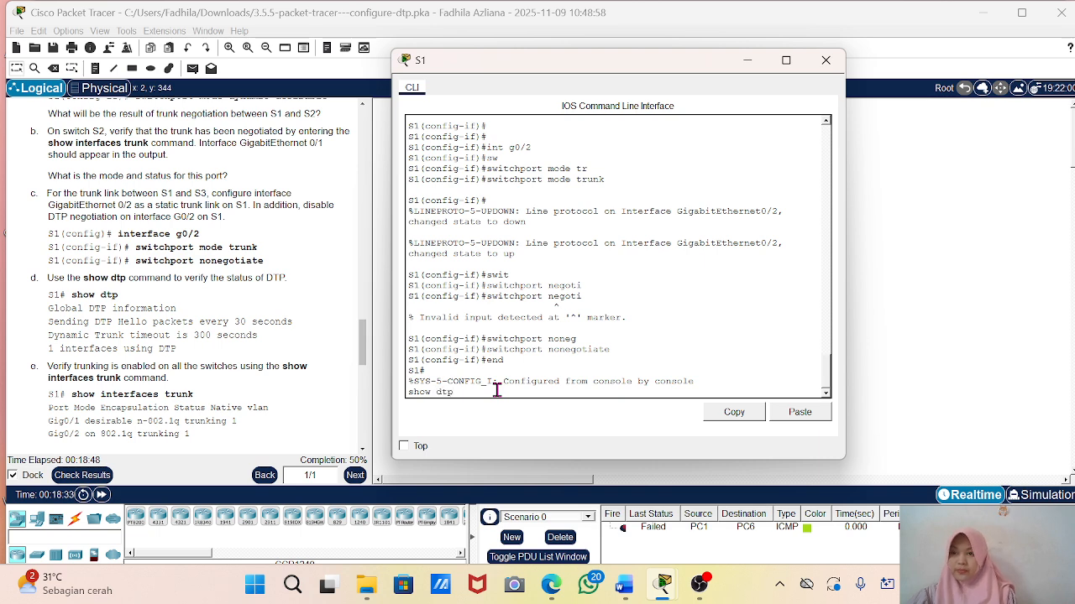
{"action": "key", "text": "Return"}
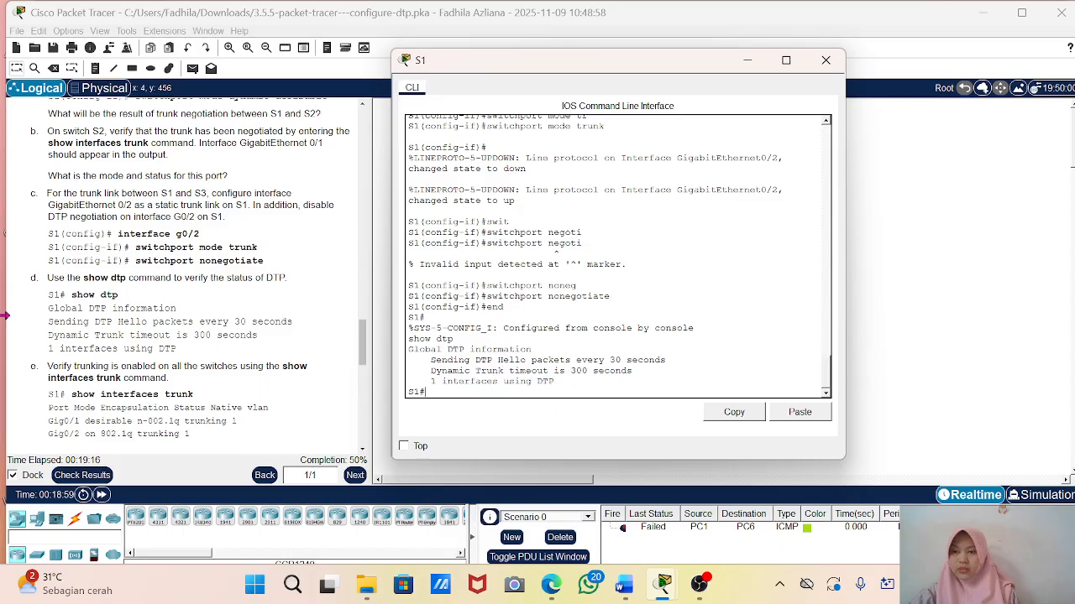
Step: Display S1's trunk interfaces with show int trunk and check the native VLAN of both trunks
{"action": "scroll", "coordinate": [135, 368], "scroll_direction": "down", "scroll_amount": 6}
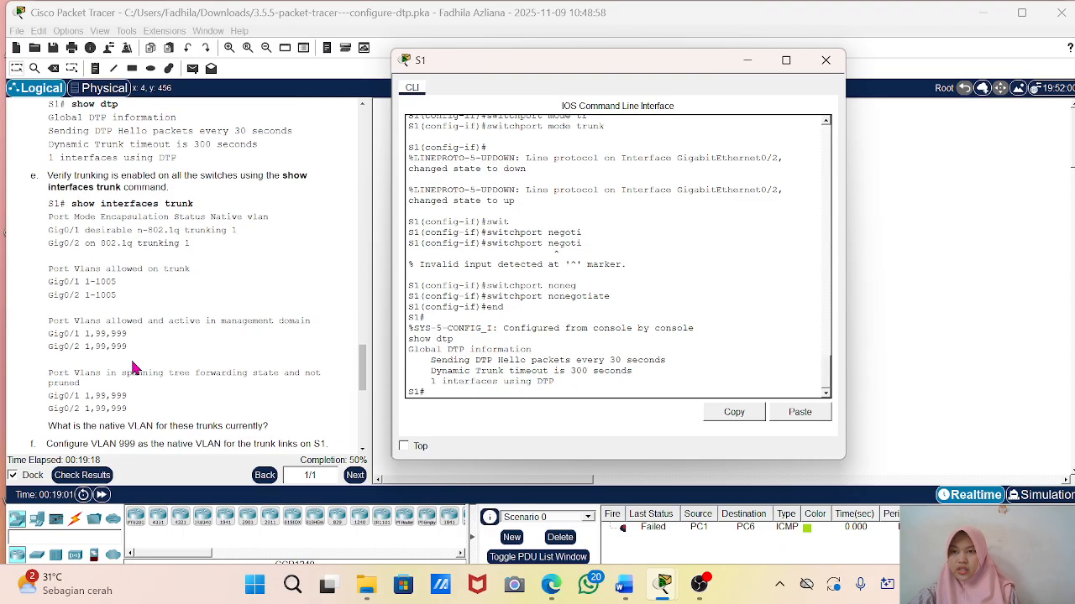
{"action": "scroll", "coordinate": [134, 368], "scroll_direction": "down", "scroll_amount": 1}
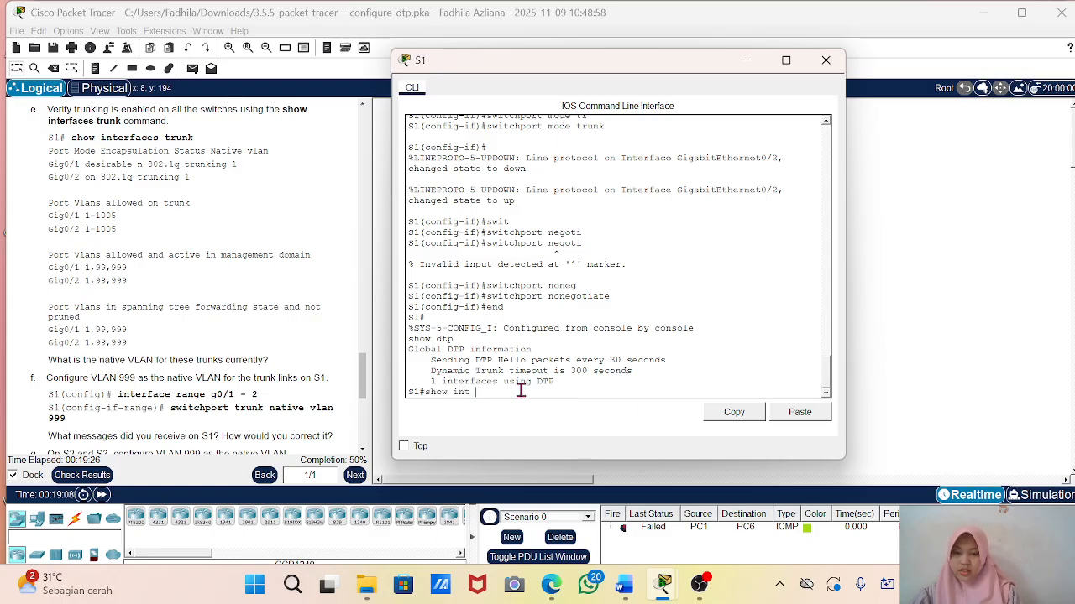
{"action": "type", "text": "nk"}
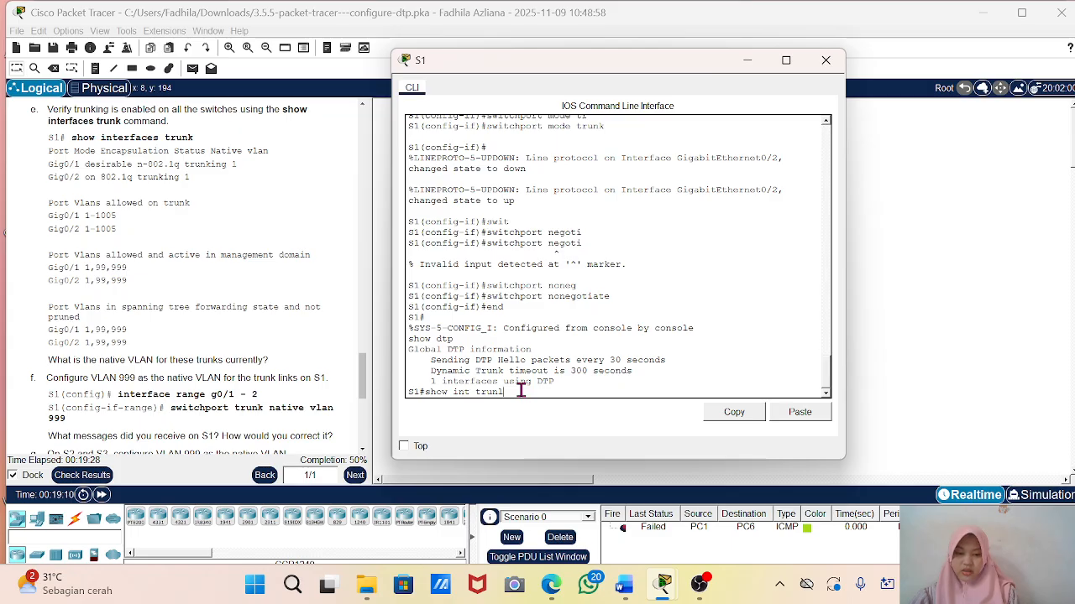
{"action": "key", "text": "Return"}
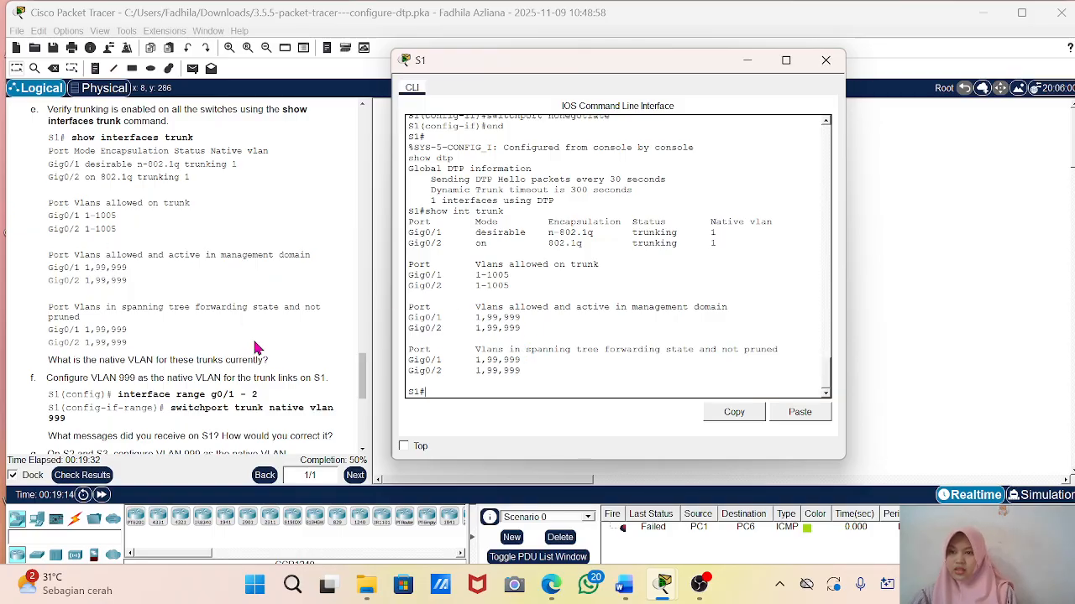
{"action": "scroll", "coordinate": [257, 348], "scroll_direction": "down", "scroll_amount": 1}
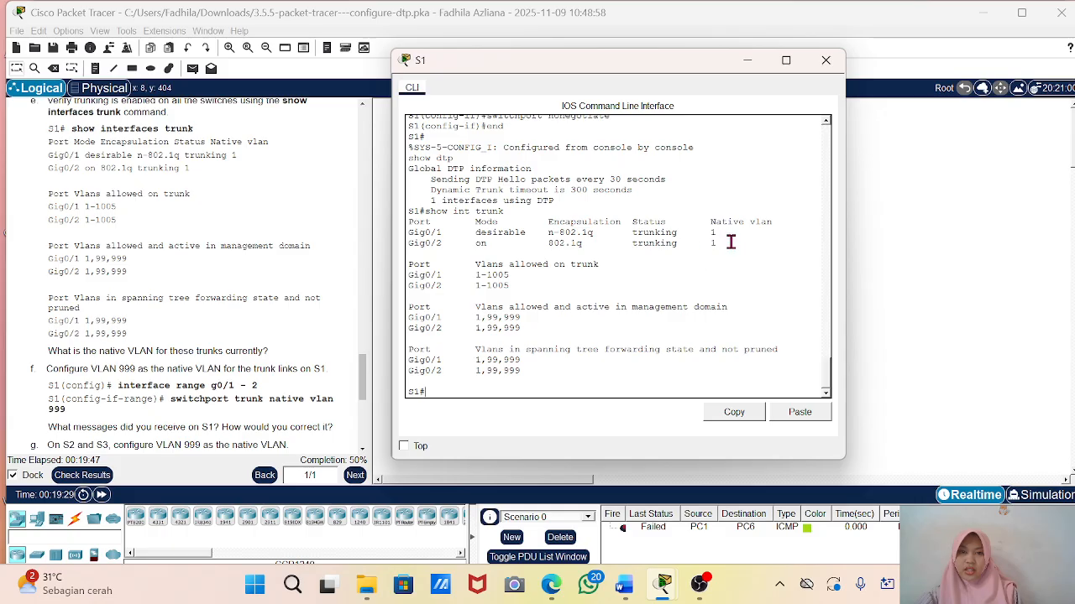
{"action": "left_click_drag", "start_coordinate": [733, 244], "coordinate": [753, 278]}
{"action": "left_click", "coordinate": [698, 223]}
{"action": "left_click", "coordinate": [753, 277]}
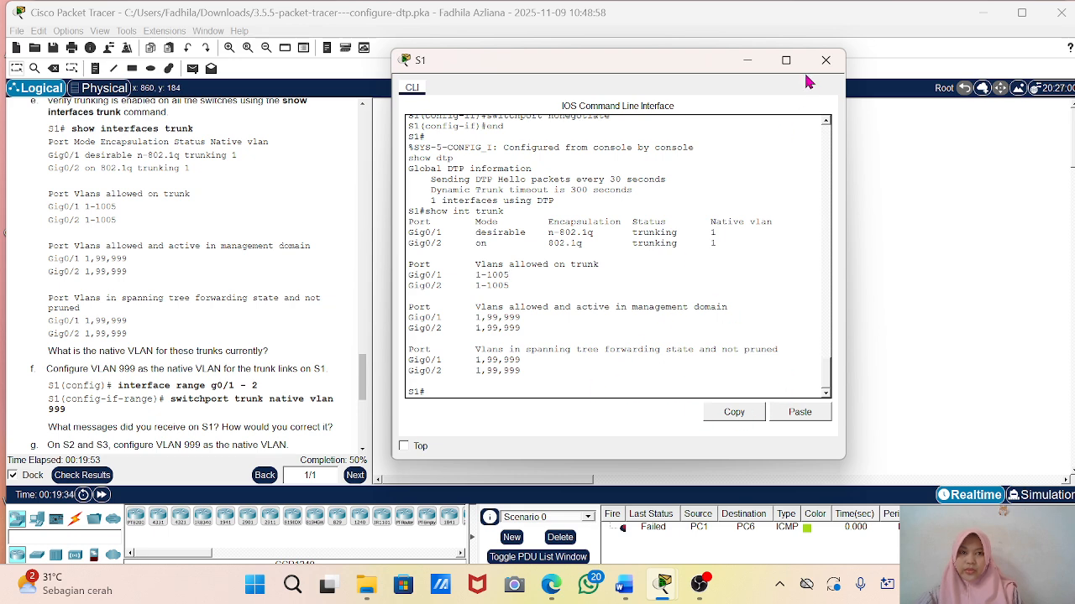
Step: Enter global configuration mode on S1 with config t and select the interface range g0/1-2
{"action": "scroll", "coordinate": [73, 312], "scroll_direction": "down", "scroll_amount": 3}
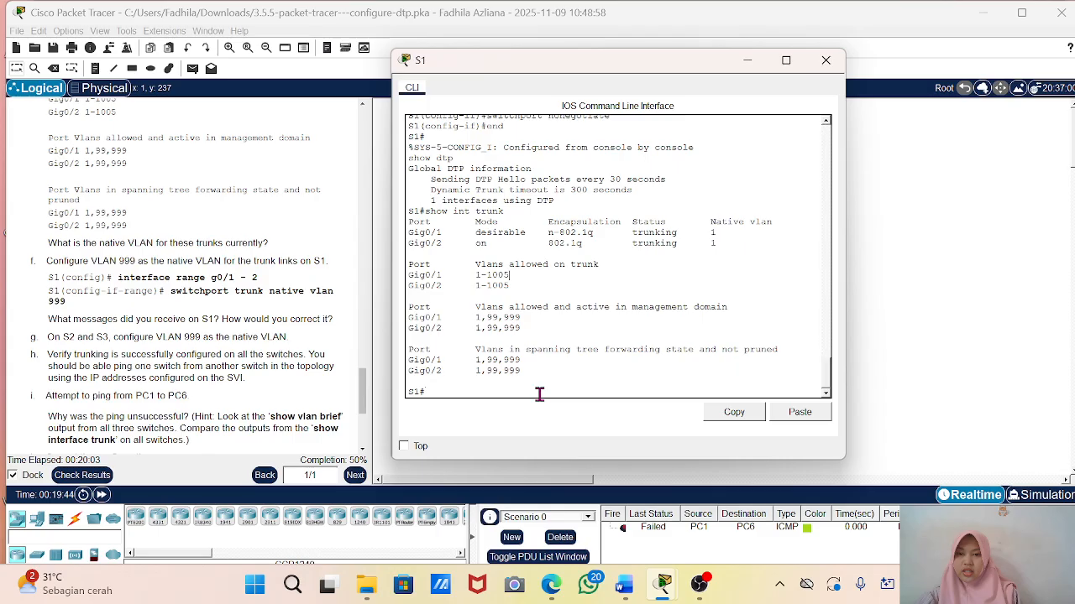
{"action": "type", "text": "confi"}
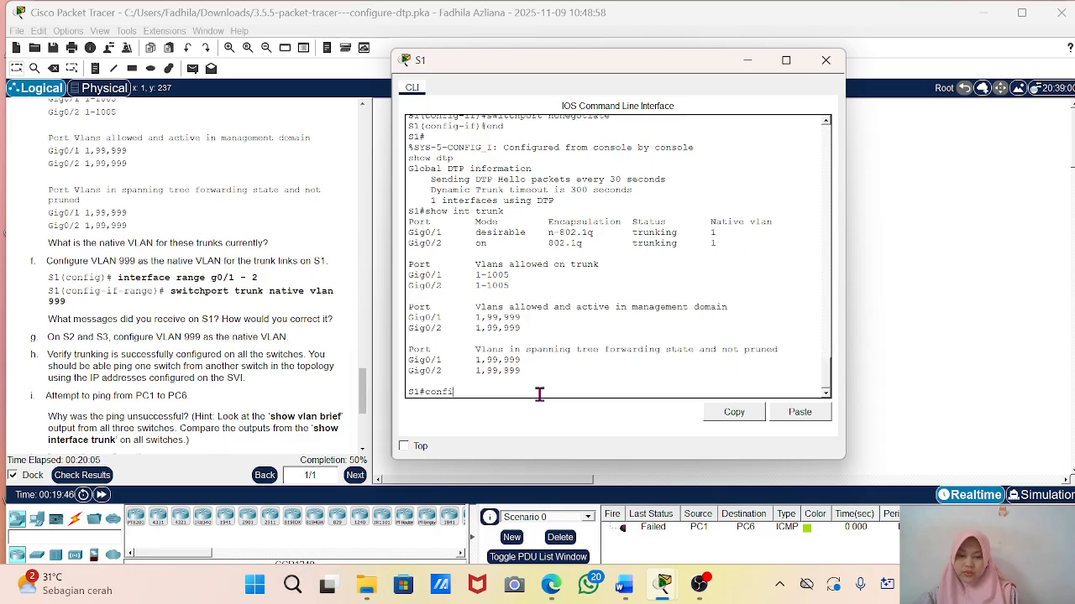
{"action": "type", "text": "g t"}
{"action": "key", "text": "Return"}
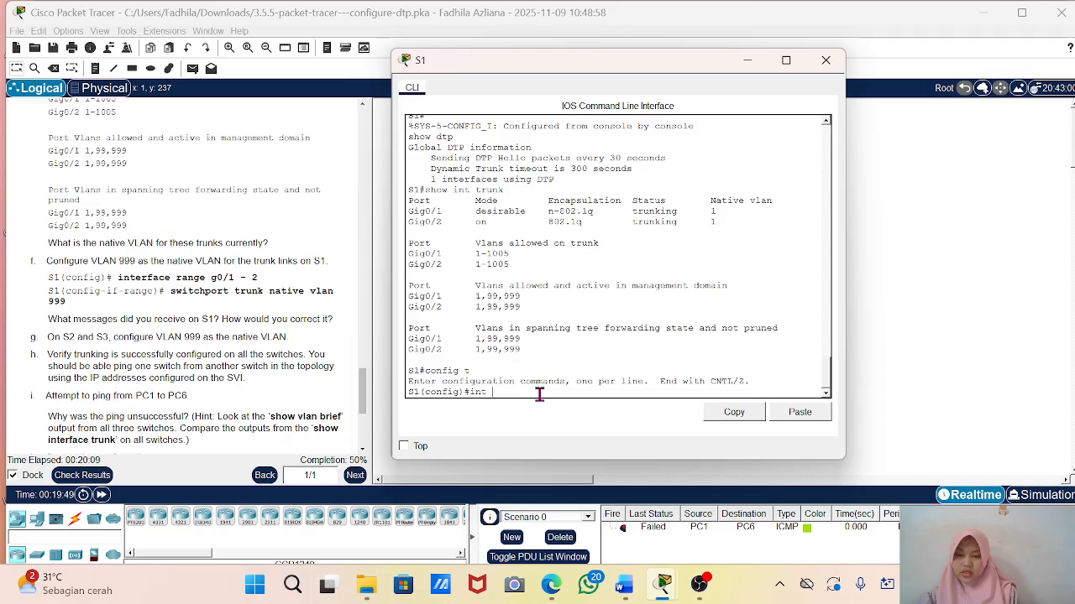
{"action": "type", "text": "range g0"}
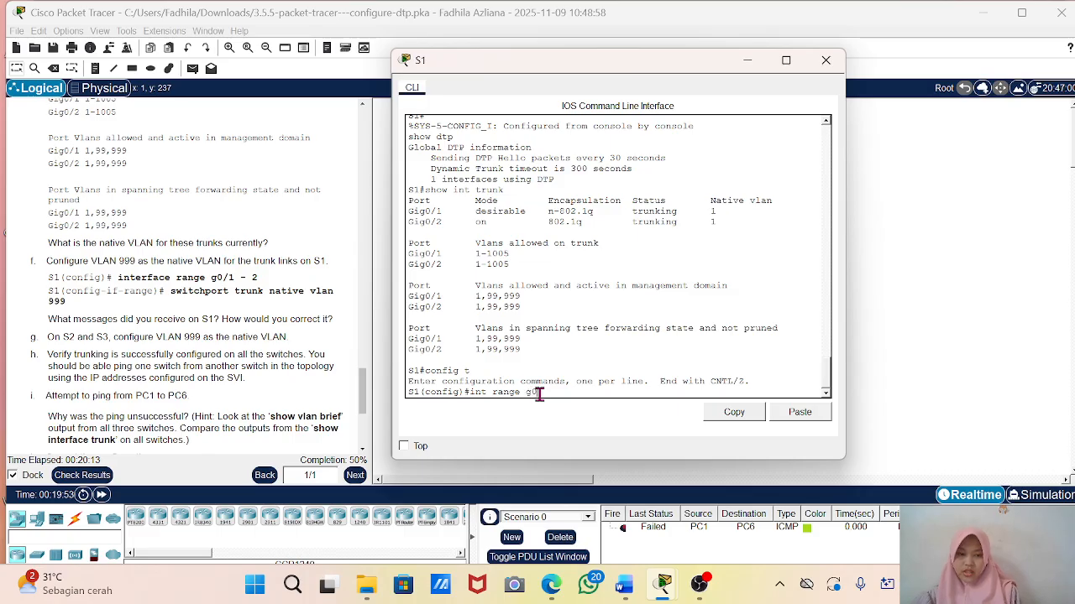
{"action": "type", "text": "/1-2"}
{"action": "key", "text": "Return"}
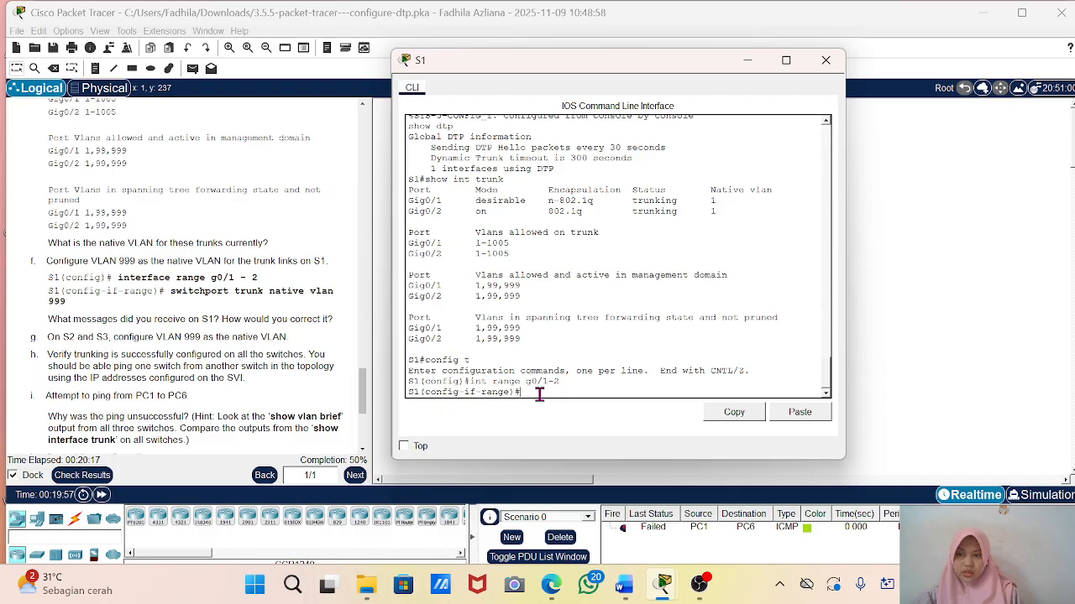
Step: Make VLAN 999 the native VLAN on the selected S1 trunks with switchport trunk native vlan 999
{"action": "type", "text": "sw"}
{"action": "key", "text": "Tab"}
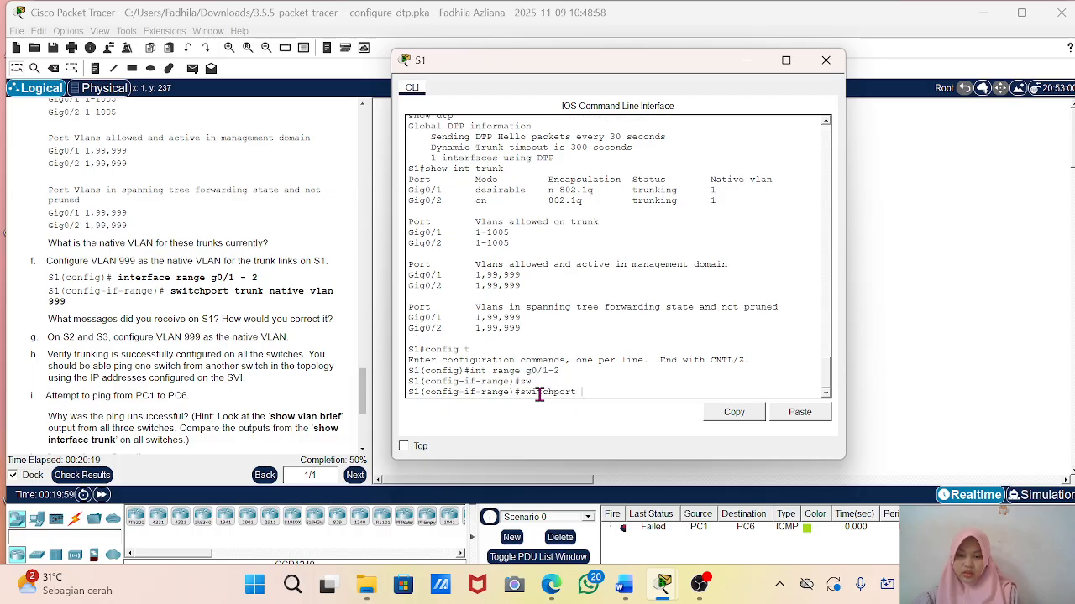
{"action": "type", "text": "tr"}
{"action": "key", "text": "Tab"}
{"action": "type", "text": "nat"}
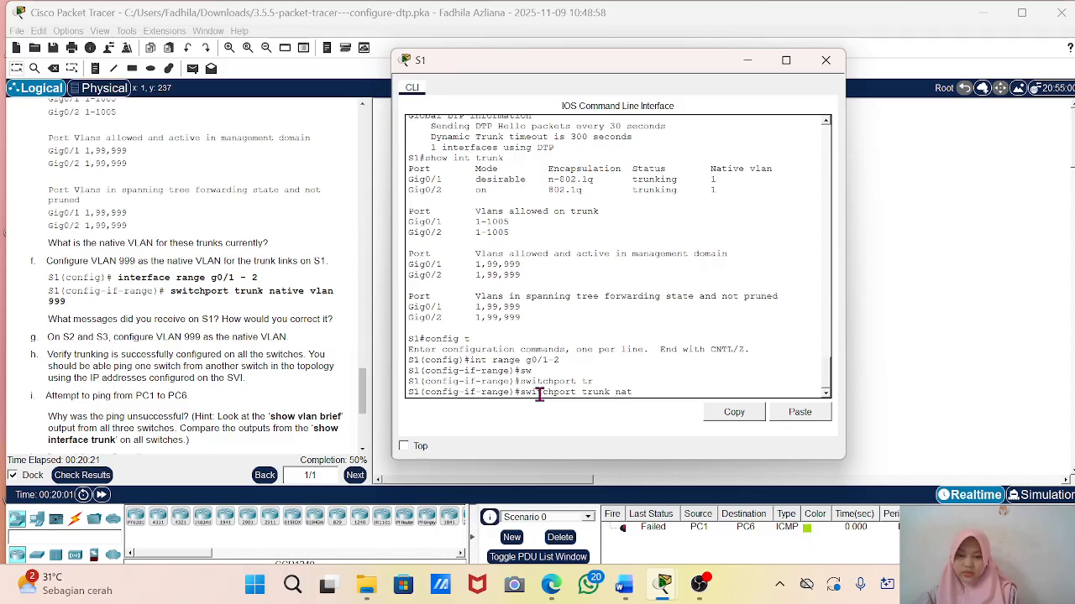
{"action": "key", "text": "Tab"}
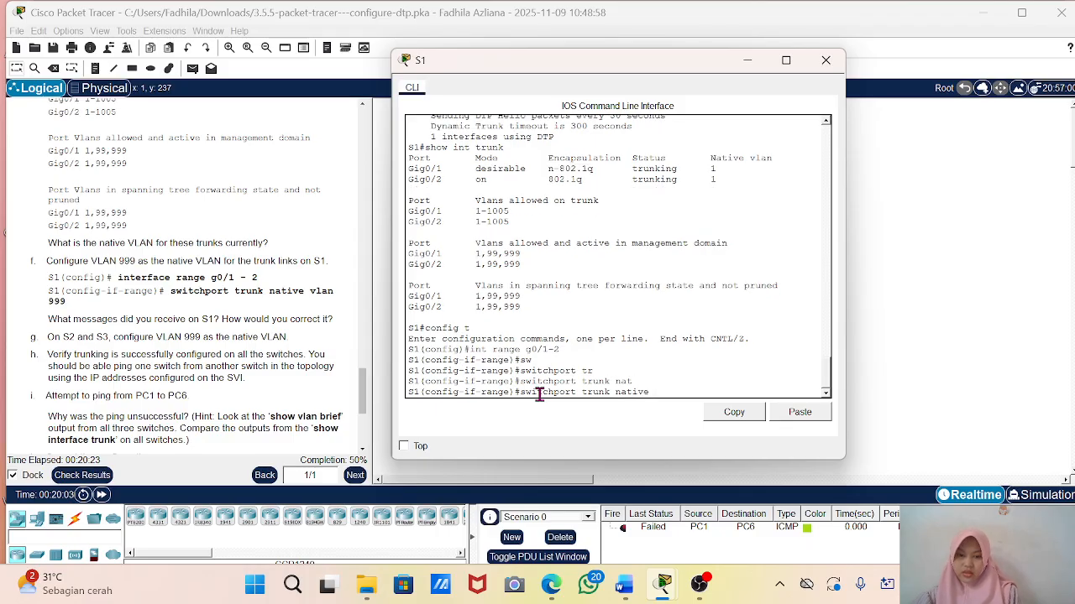
{"action": "type", "text": "vlan"}
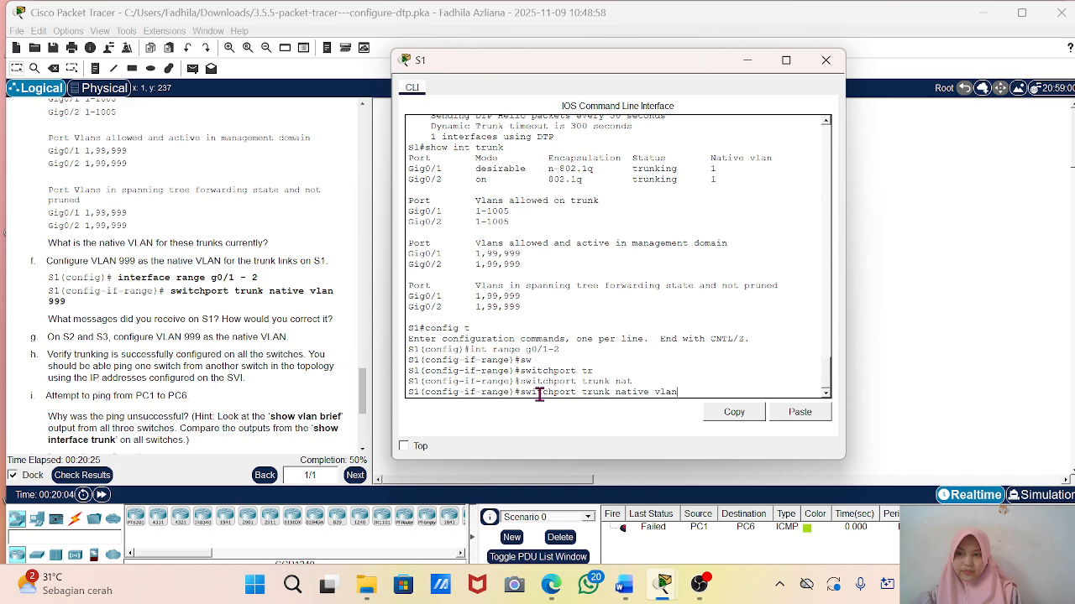
{"action": "type", "text": " 99"}
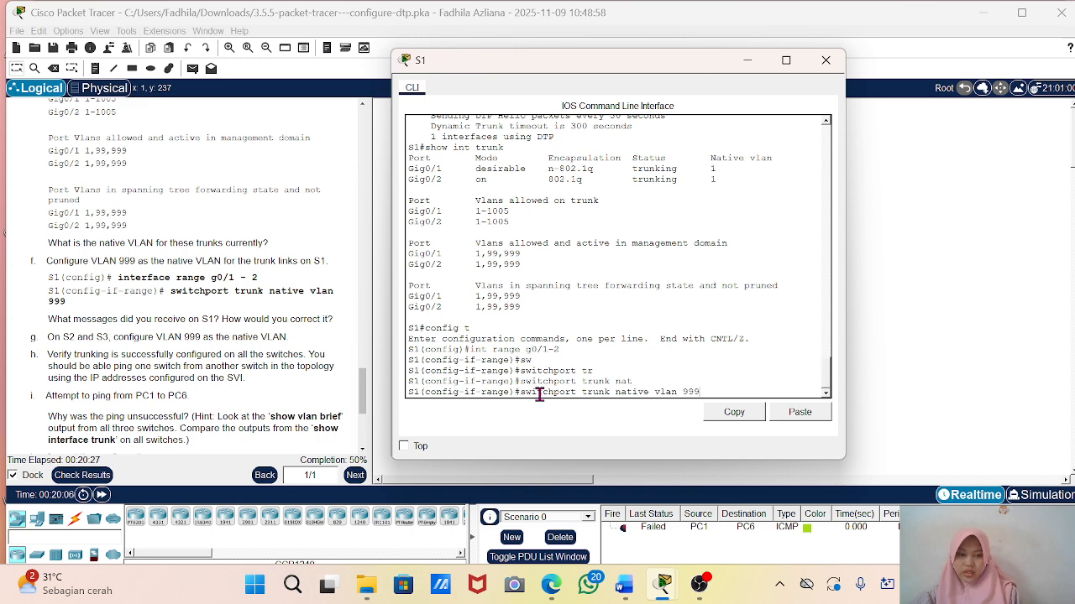
{"action": "type", "text": "9"}
{"action": "key", "text": "Return"}
Step: Read the remaining lab instructions and examine the console messages on S1 about the native VLAN change
{"action": "scroll", "coordinate": [160, 333], "scroll_direction": "down", "scroll_amount": 1}
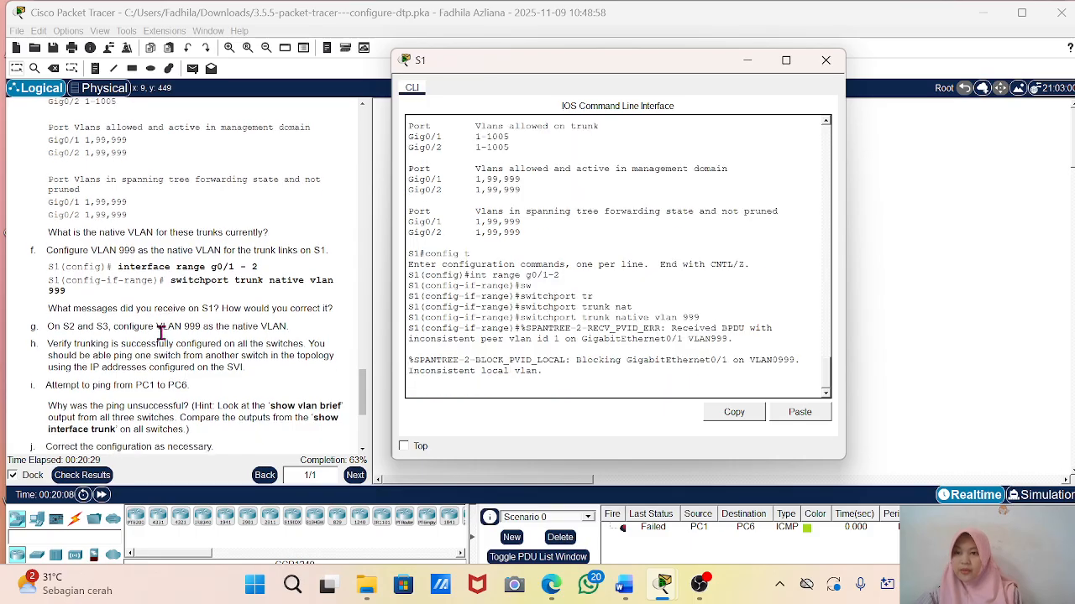
{"action": "scroll", "coordinate": [160, 333], "scroll_direction": "down", "scroll_amount": 2}
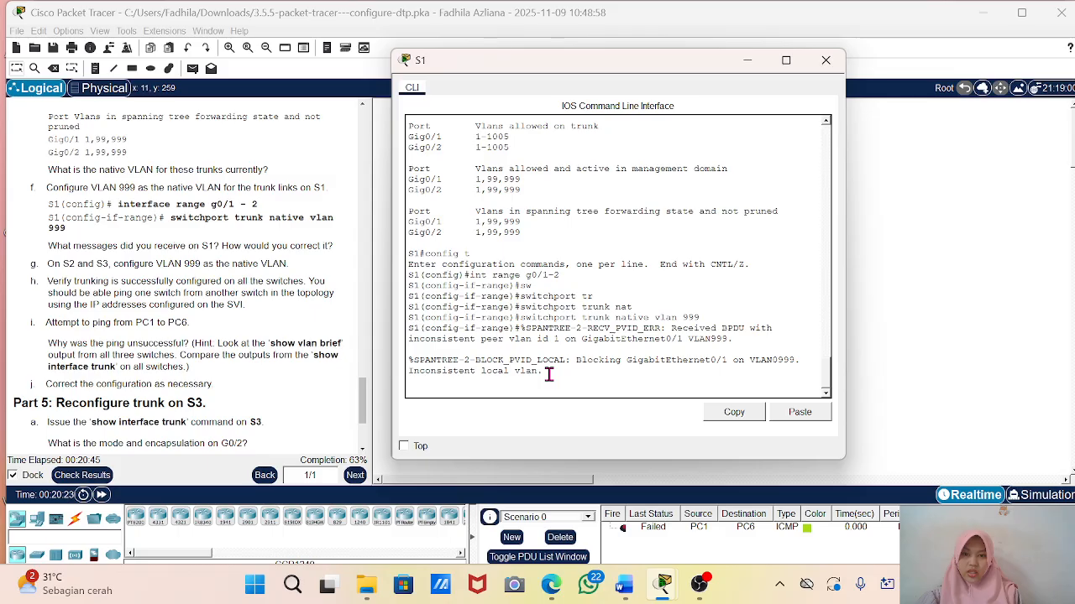
{"action": "left_click_drag", "start_coordinate": [544, 372], "coordinate": [407, 356]}
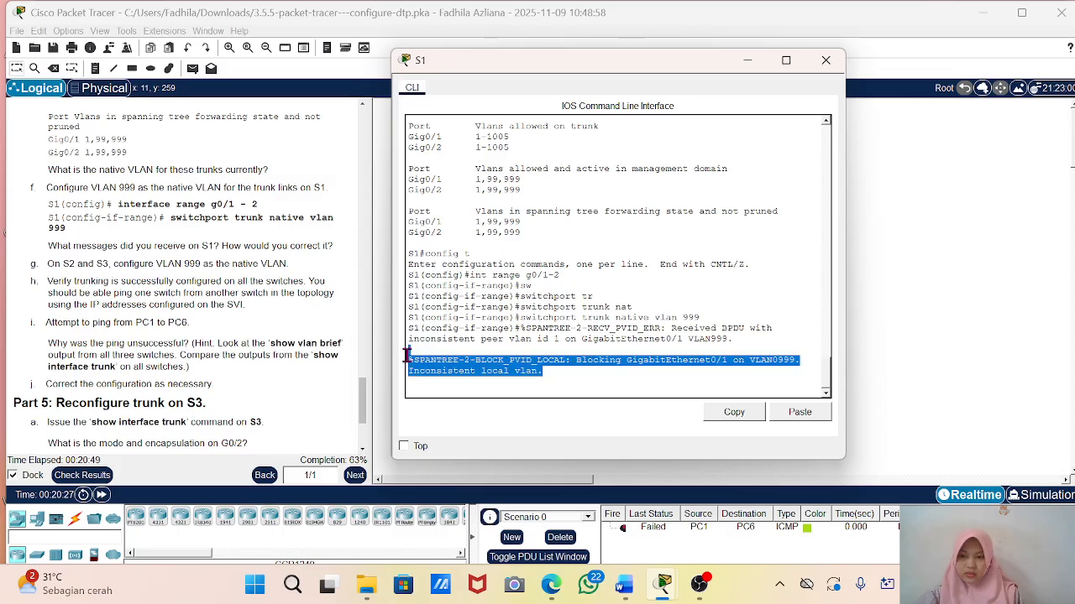
{"action": "left_click", "coordinate": [506, 394]}
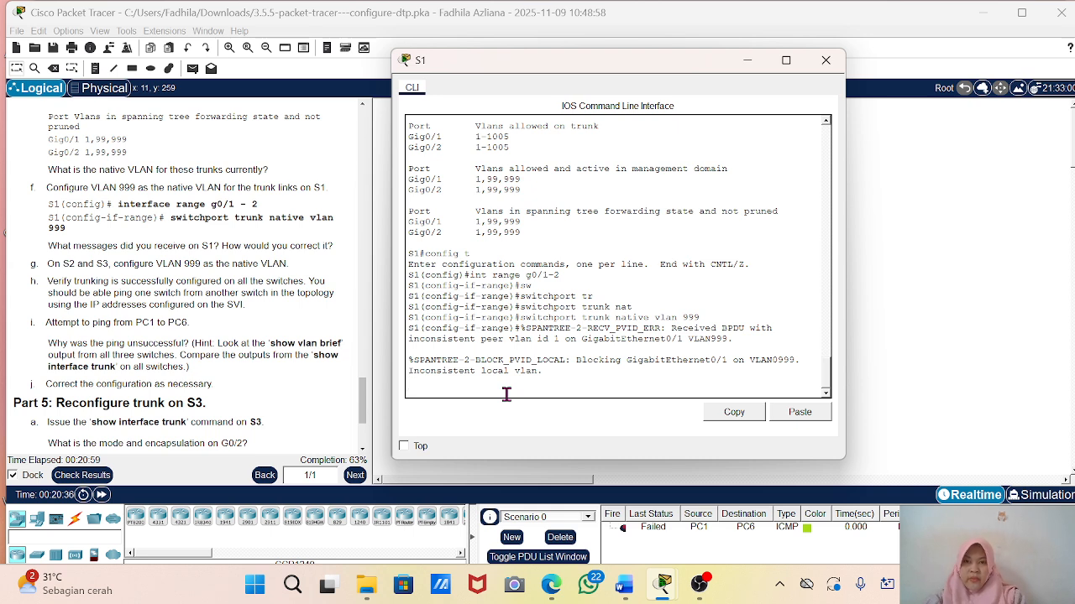
{"action": "key", "text": "Return"}
{"action": "key", "text": "Return"}
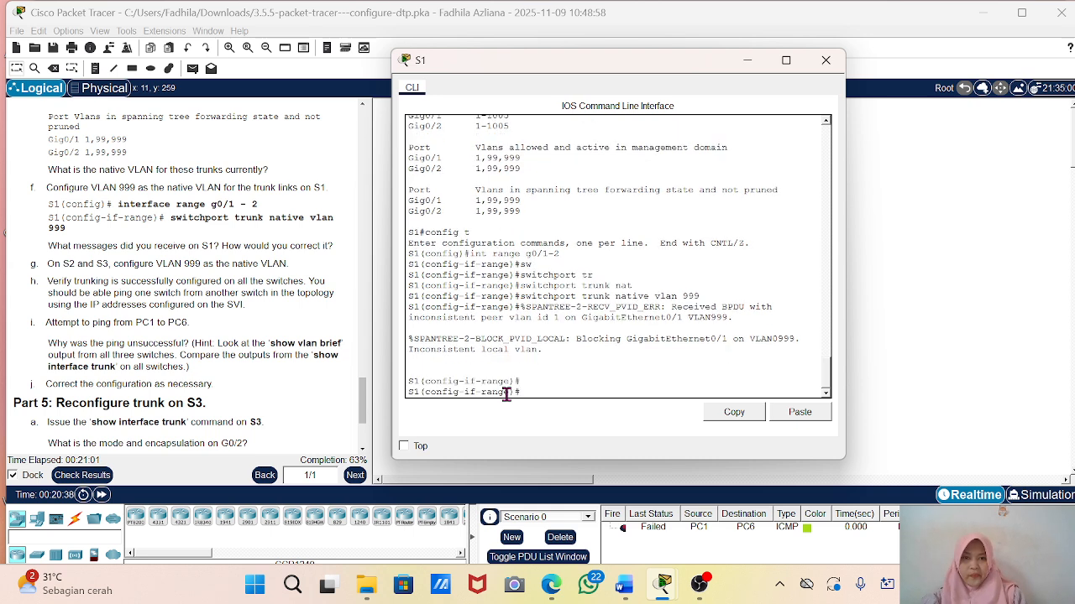
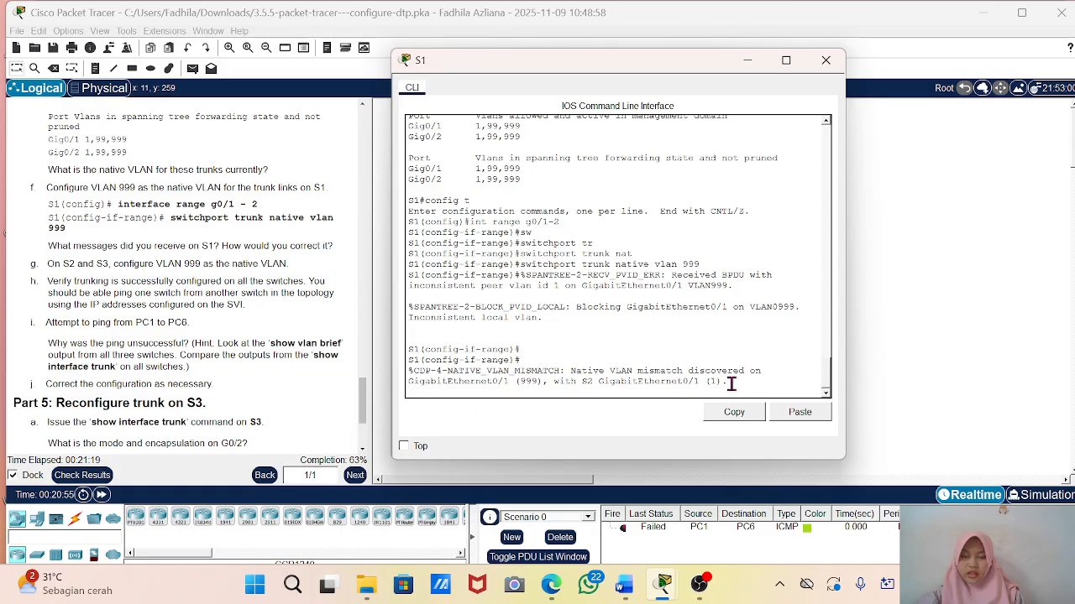
{"action": "left_click_drag", "start_coordinate": [730, 383], "coordinate": [388, 366]}
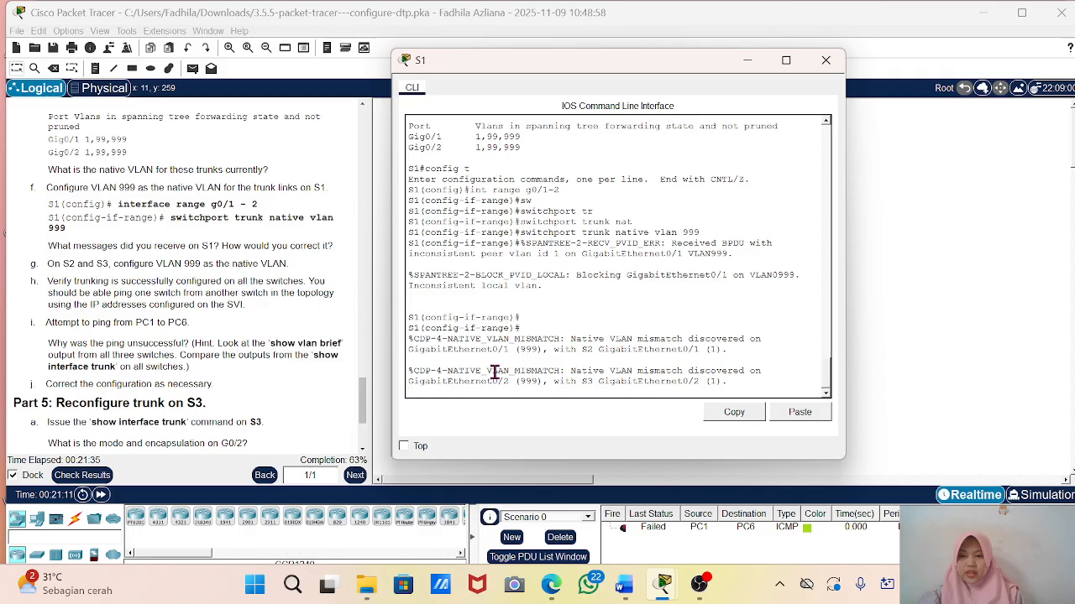
Step: Put the S1 console away and open the command line of switch S2 from the topology
{"action": "left_click", "coordinate": [748, 61]}
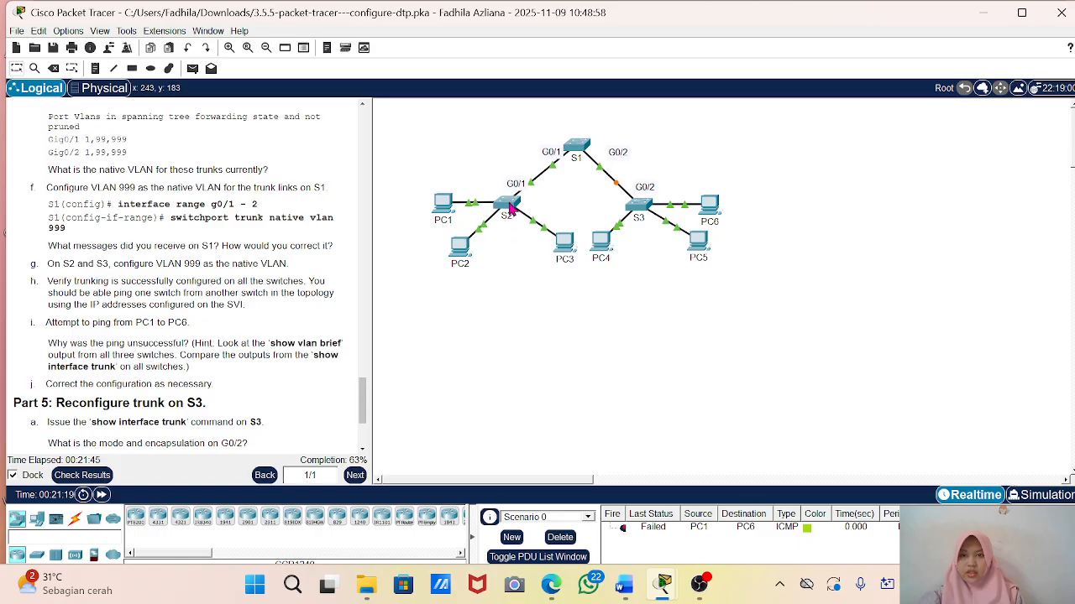
{"action": "left_click", "coordinate": [511, 207]}
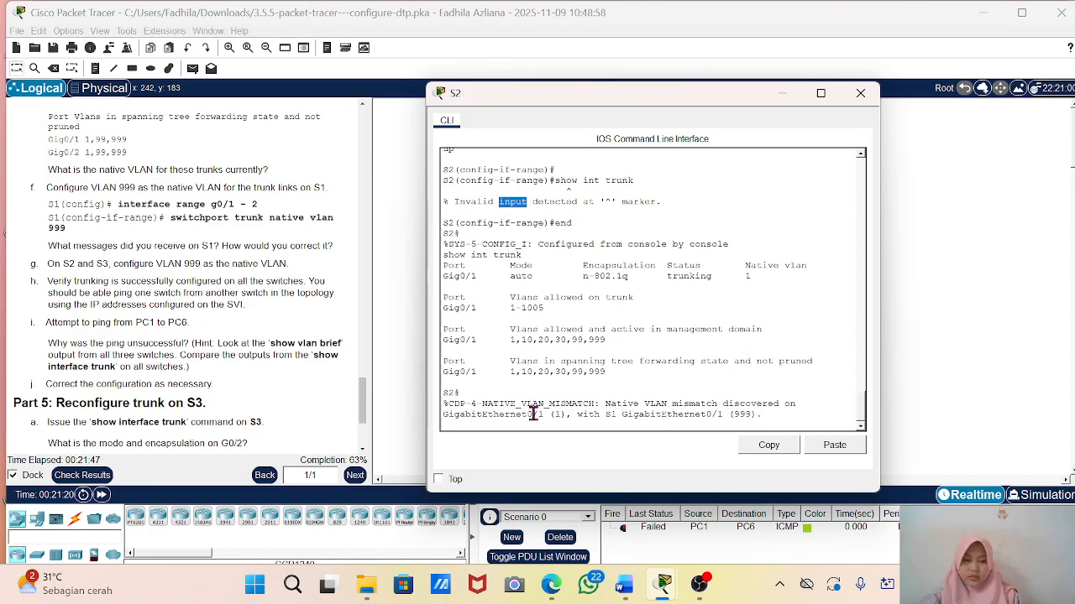
{"action": "key", "text": "Return"}
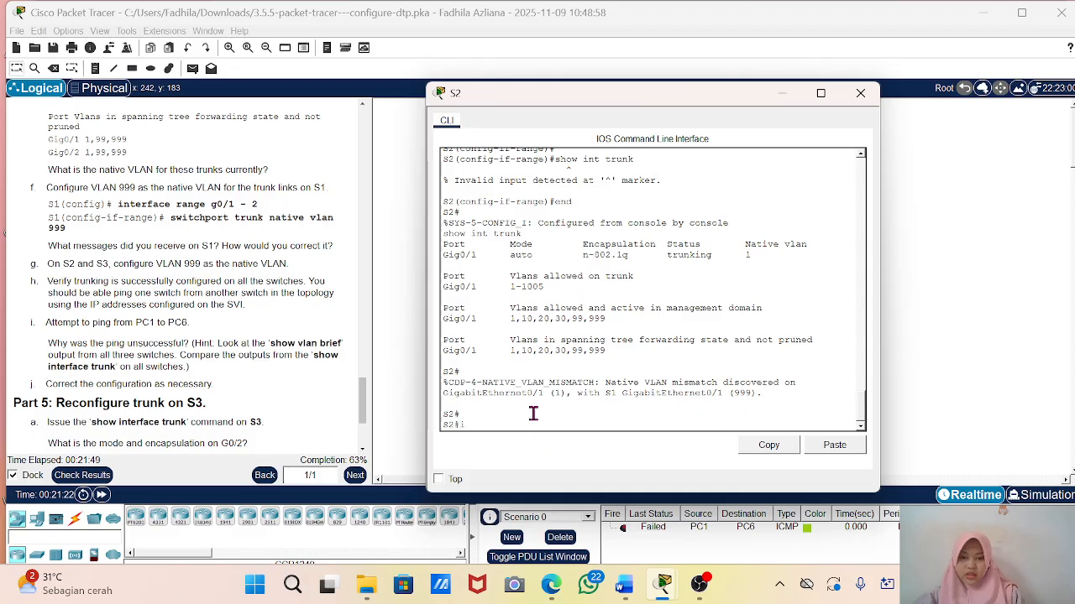
Step: Try to select interface g0/1 on S2 directly from privileged mode with int g0/1
{"action": "type", "text": "int g0."}
{"action": "key", "text": "BackSpace"}
{"action": "type", "text": "/1"}
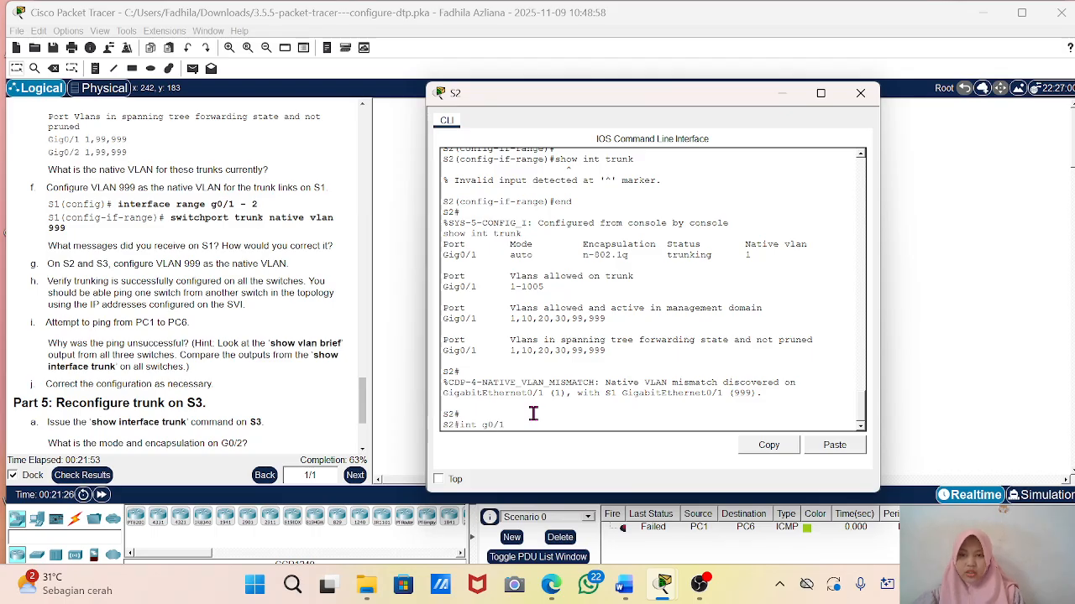
{"action": "left_click_drag", "start_coordinate": [662, 95], "coordinate": [687, 99]}
{"action": "type", "text": "1"}
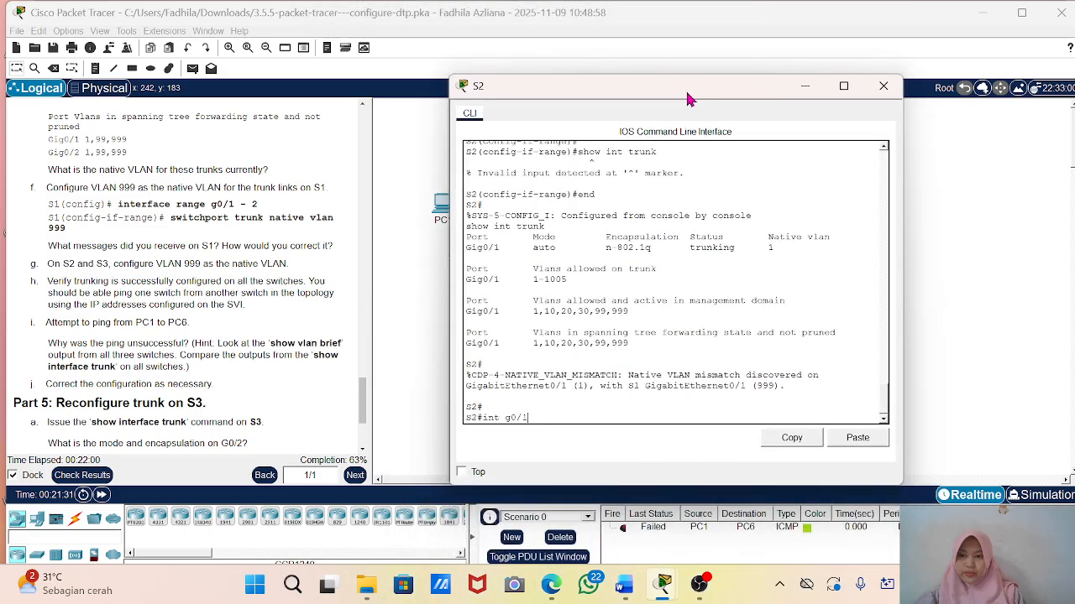
{"action": "key", "text": "Return"}
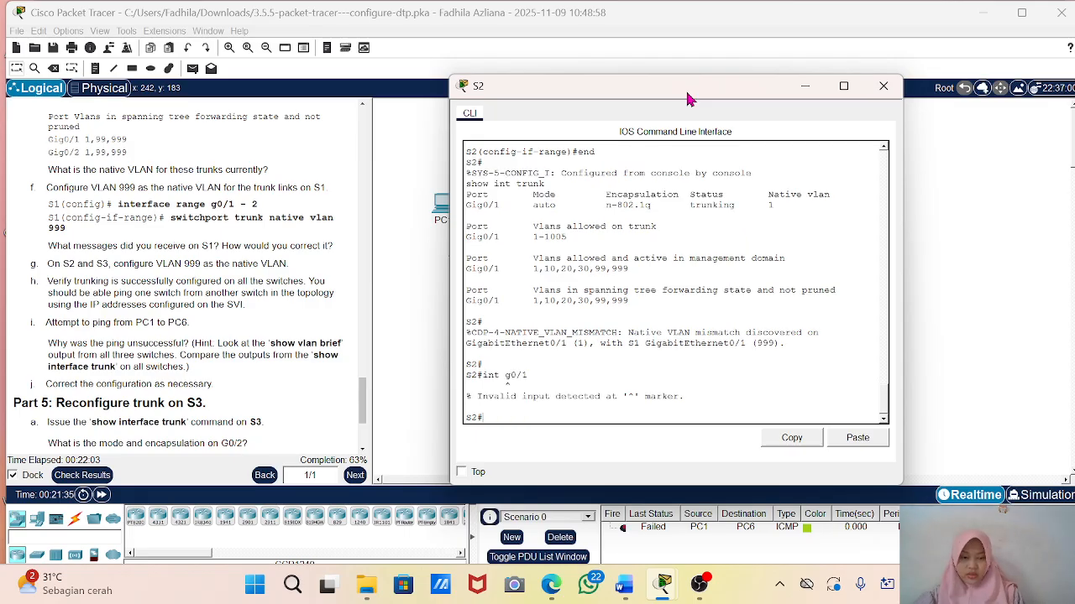
{"action": "key", "text": "Tab"}
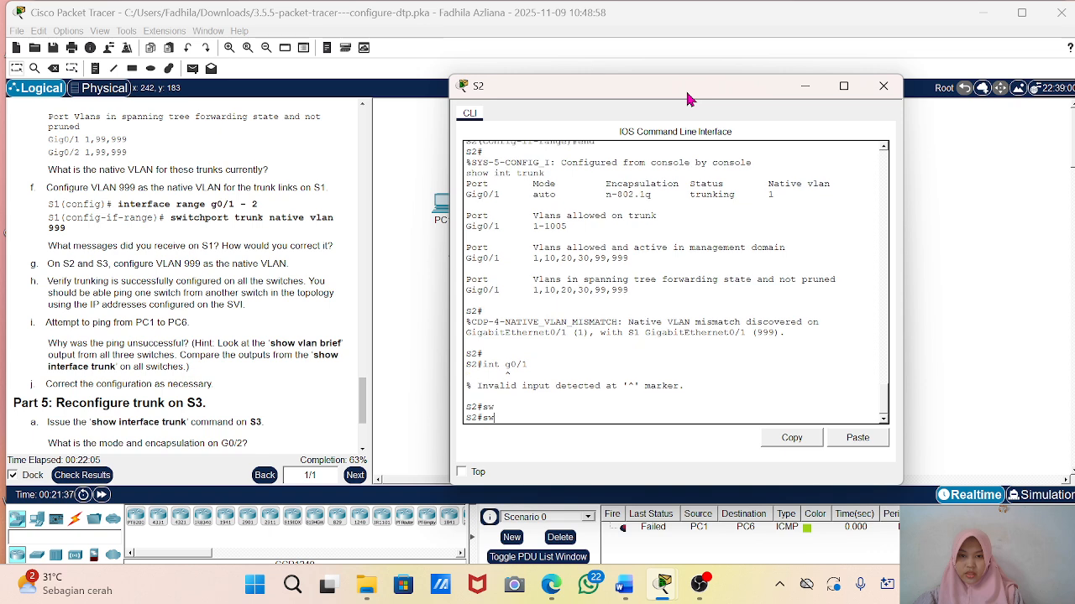
{"action": "key", "text": "BackSpace"}
{"action": "key", "text": "BackSpace"}
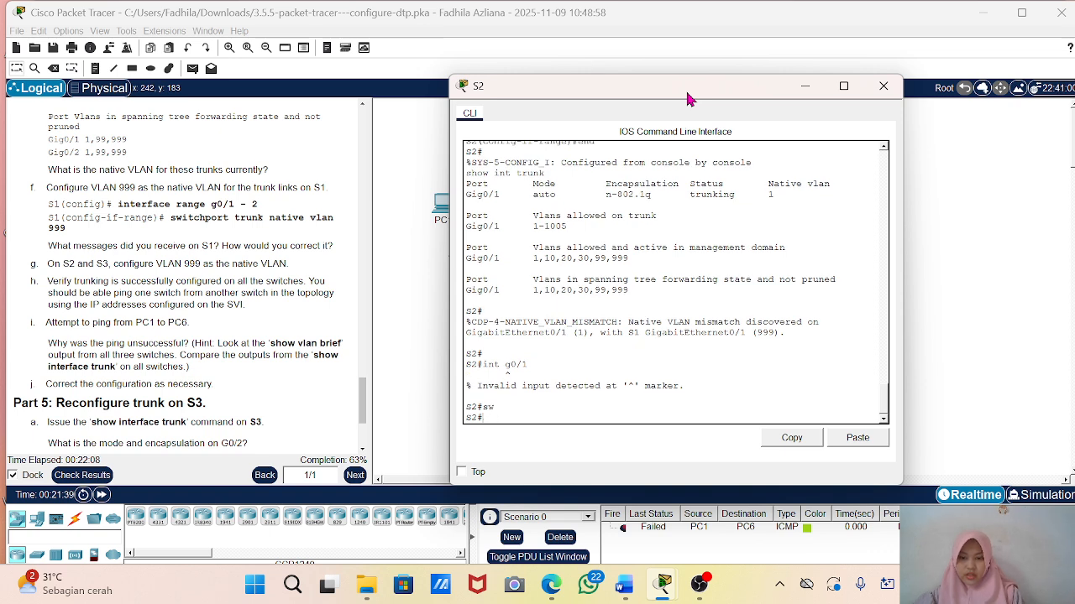
Step: Enter global configuration mode on S2 with conf t and select its trunk interface with int g0/1
{"action": "type", "text": "conf t"}
{"action": "key", "text": "Return"}
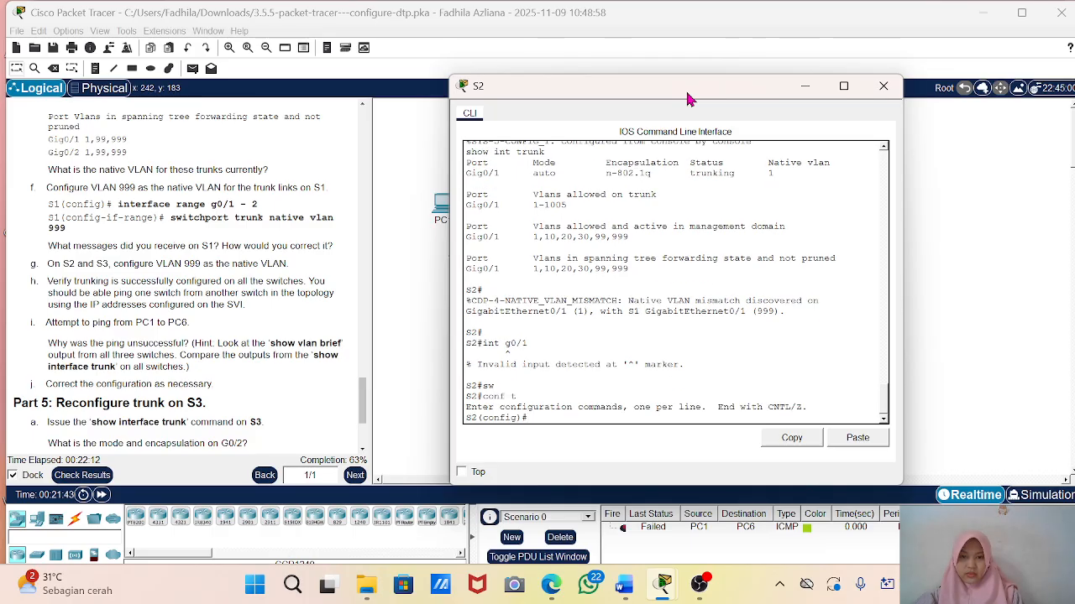
{"action": "key", "text": "Return"}
{"action": "type", "text": "switchport access vlan 30"}
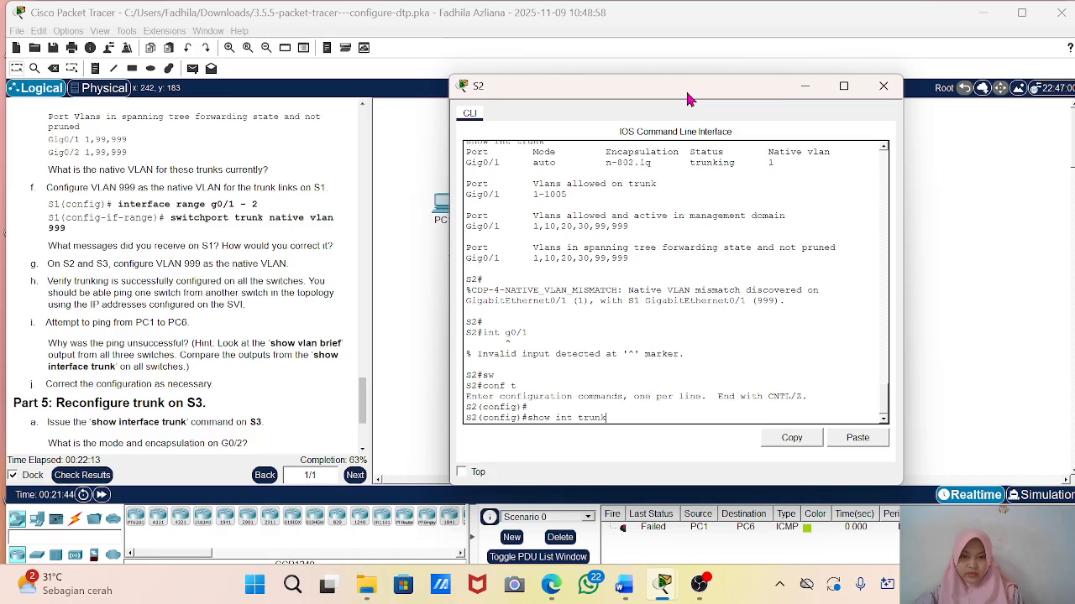
{"action": "key", "text": "Up"}
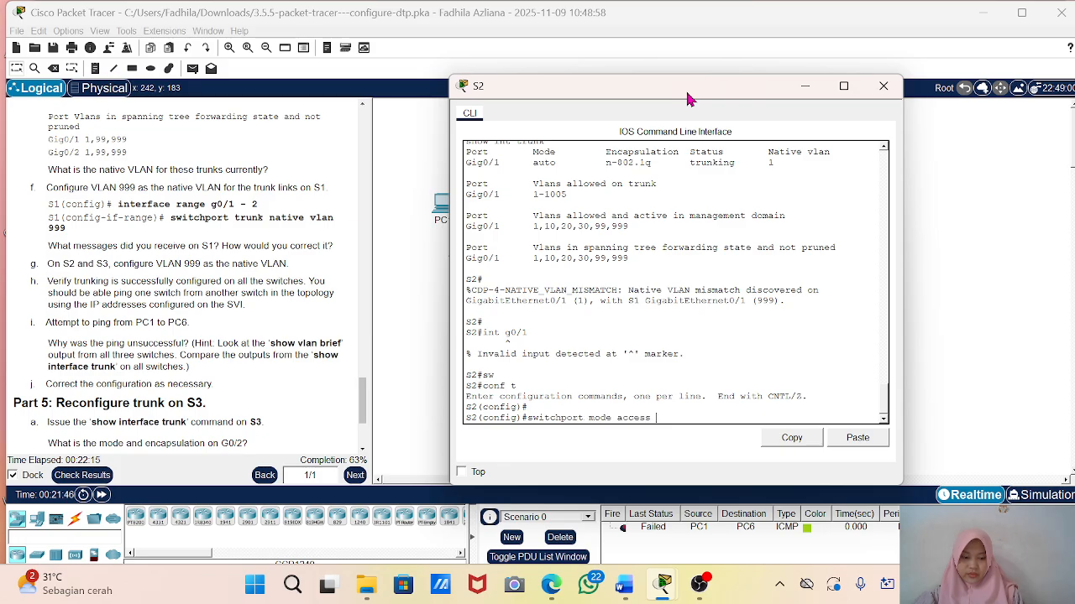
{"action": "key", "text": "Up"}
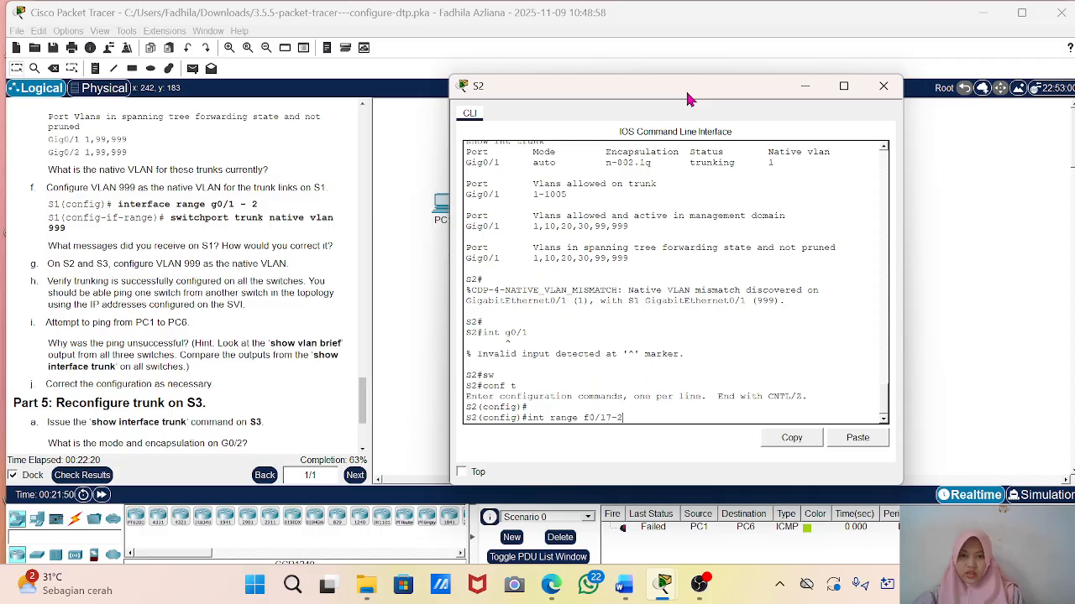
{"action": "key", "text": "BackSpace"}
{"action": "key", "text": "BackSpace"}
{"action": "key", "text": "BackSpace"}
{"action": "key", "text": "BackSpace"}
{"action": "key", "text": "BackSpace"}
{"action": "key", "text": "BackSpace"}
{"action": "key", "text": "BackSpace"}
{"action": "key", "text": "BackSpace"}
{"action": "key", "text": "BackSpace"}
{"action": "key", "text": "BackSpace"}
{"action": "key", "text": "BackSpace"}
{"action": "key", "text": "BackSpace"}
{"action": "key", "text": "BackSpace"}
{"action": "key", "text": "BackSpace"}
{"action": "type", "text": "g"}
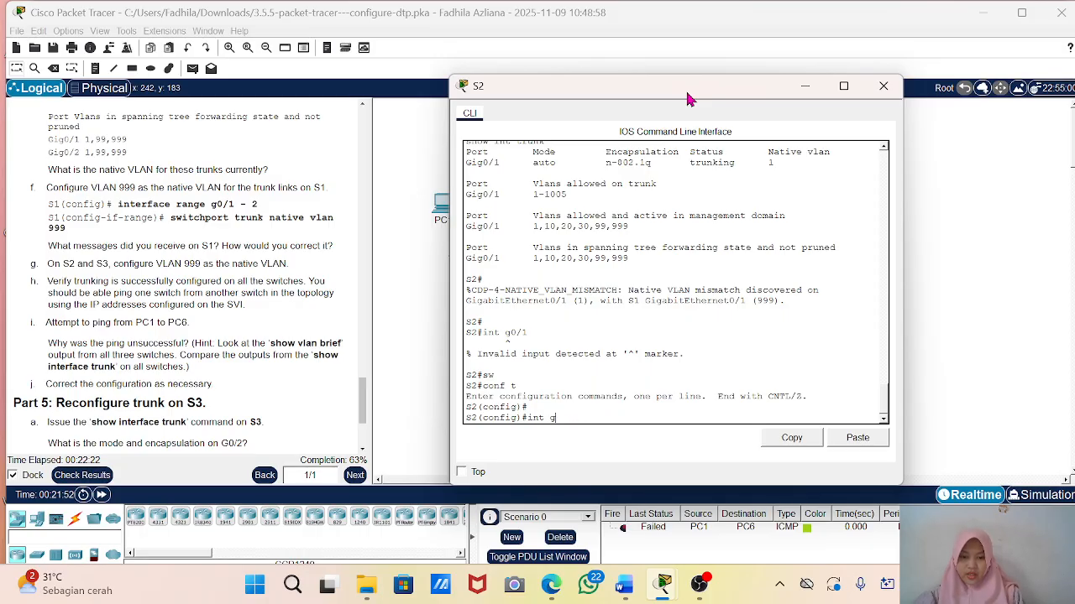
{"action": "type", "text": "0/1"}
{"action": "key", "text": "Return"}
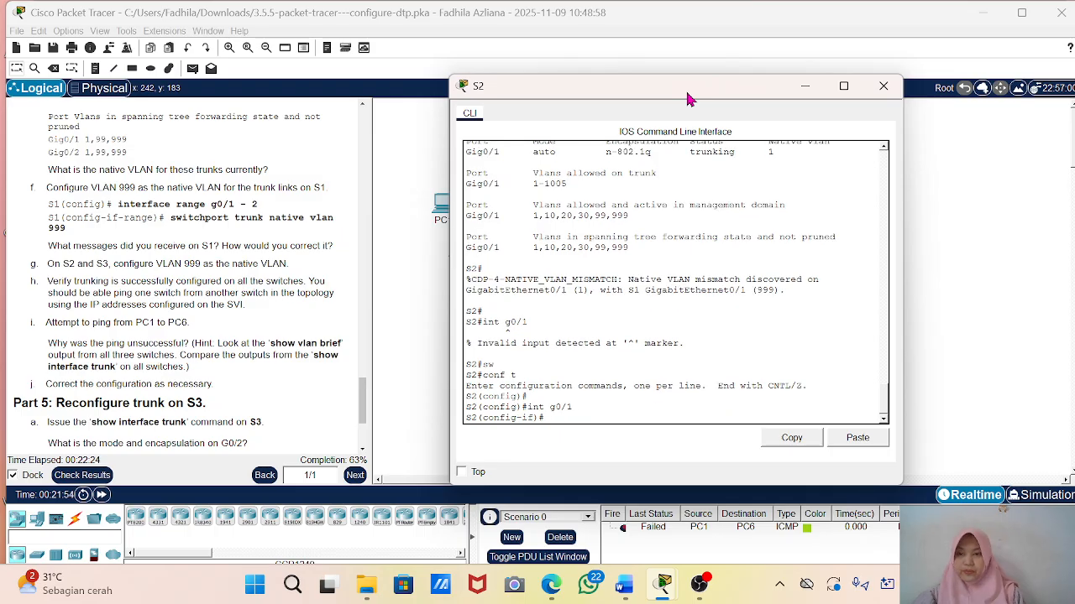
{"action": "type", "text": "end"}
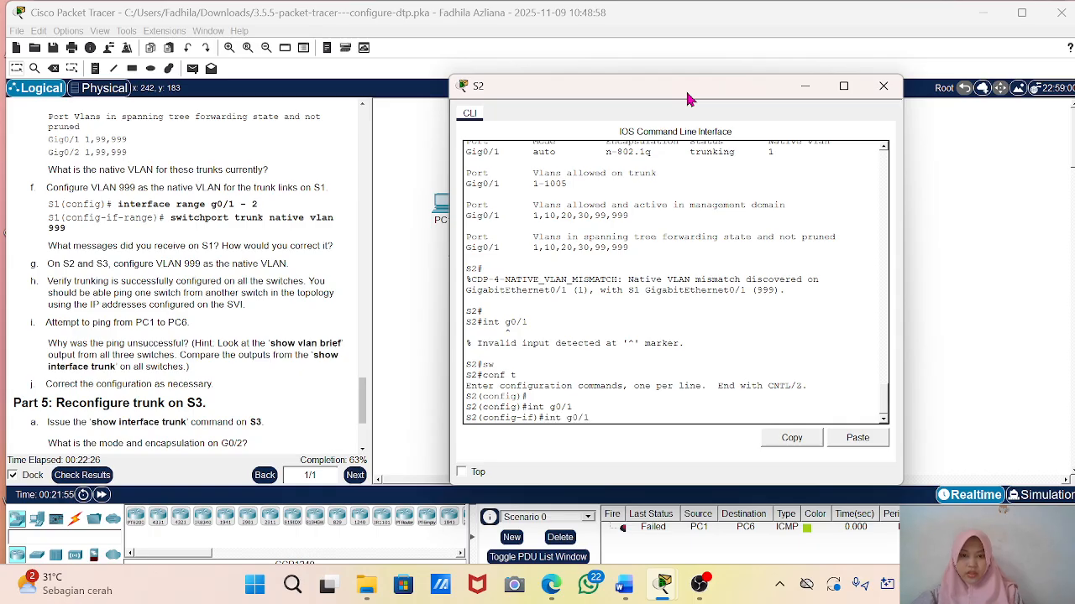
{"action": "key", "text": "BackSpace"}
{"action": "key", "text": "BackSpace"}
{"action": "key", "text": "BackSpace"}
{"action": "type", "text": "switchport access vlan 30"}
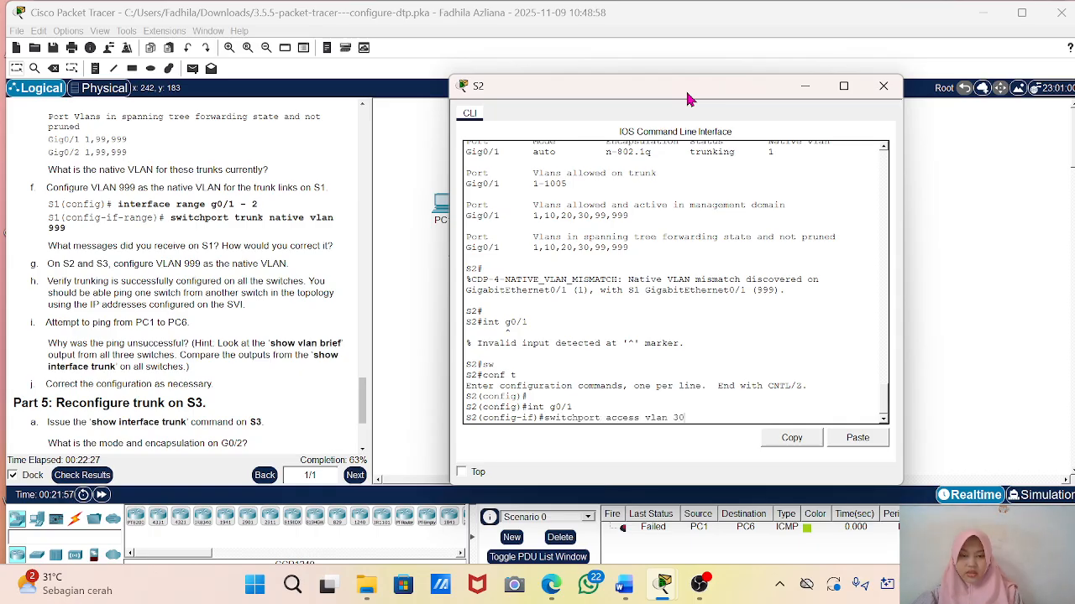
{"action": "key", "text": "Return"}
{"action": "type", "text": "switchport mode access"}
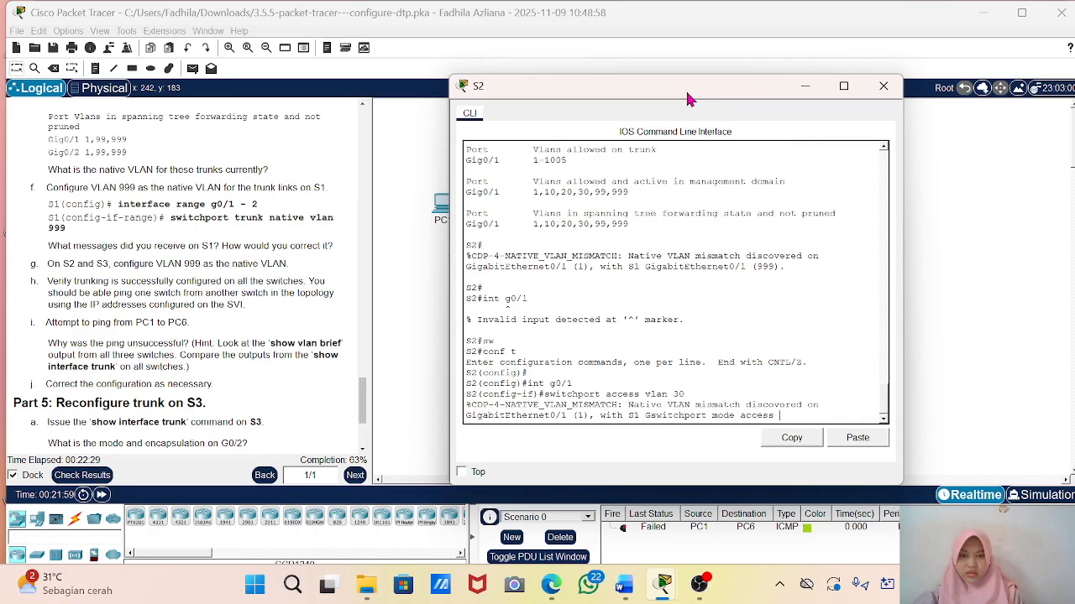
{"action": "key", "text": "Up"}
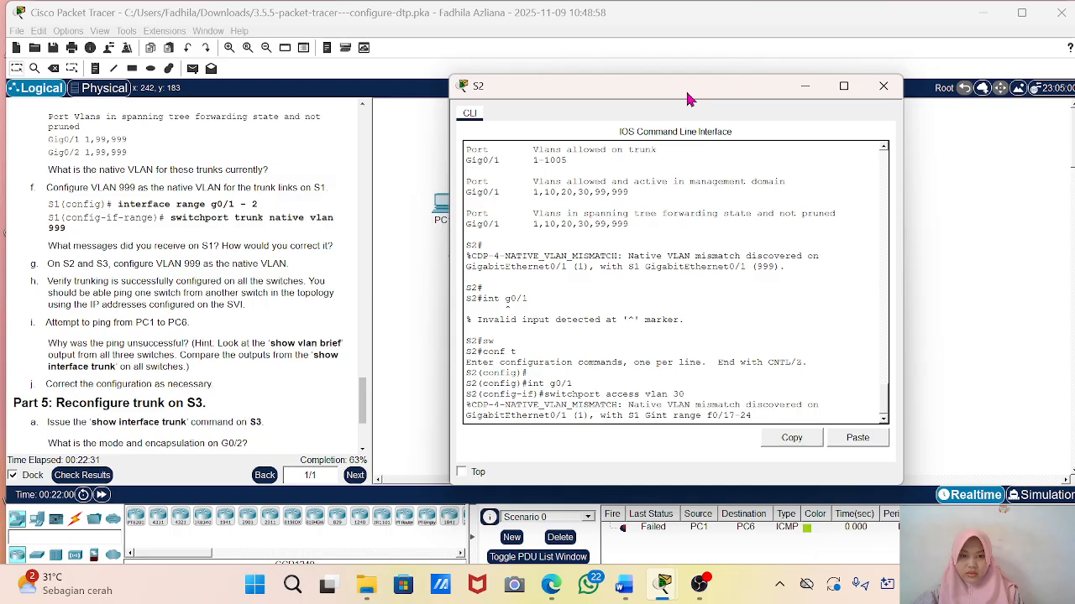
{"action": "key", "text": "Up"}
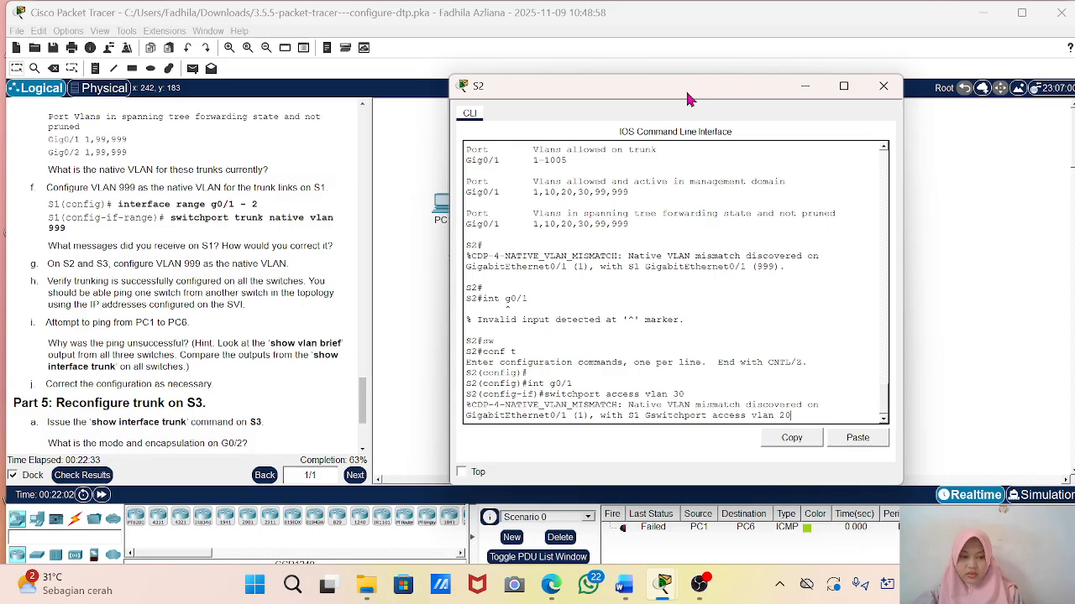
{"action": "key", "text": "Return"}
{"action": "key", "text": "Return"}
{"action": "key", "text": "Return"}
{"action": "key", "text": "Return"}
{"action": "key", "text": "Return"}
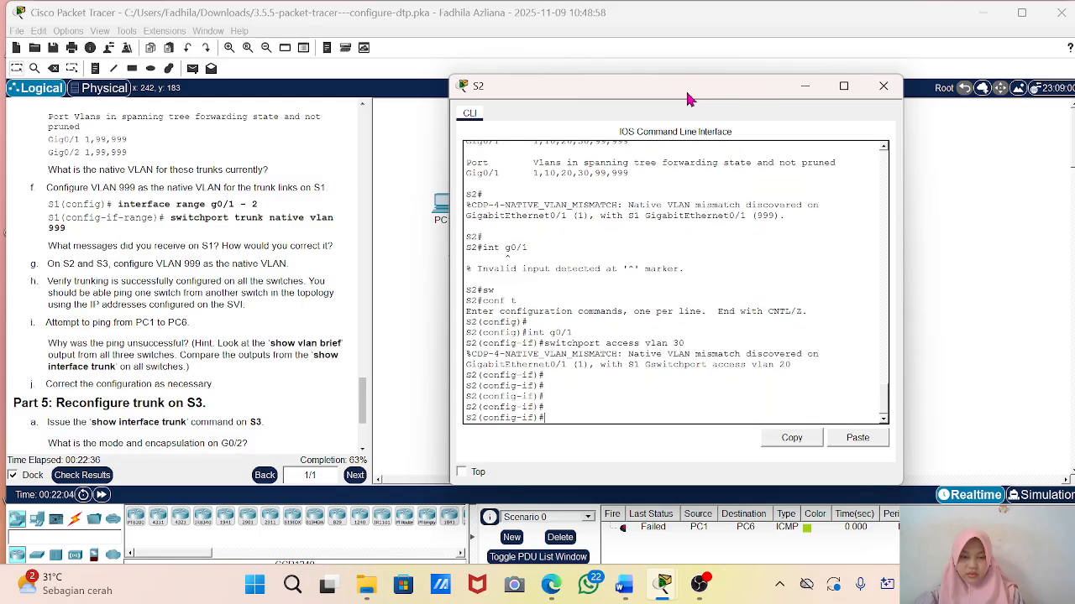
Step: Set S2's interface g0/1 to permanent trunking with switchport mode trunk
{"action": "key", "text": "Up"}
{"action": "key", "text": "Down"}
{"action": "type", "text": "end"}
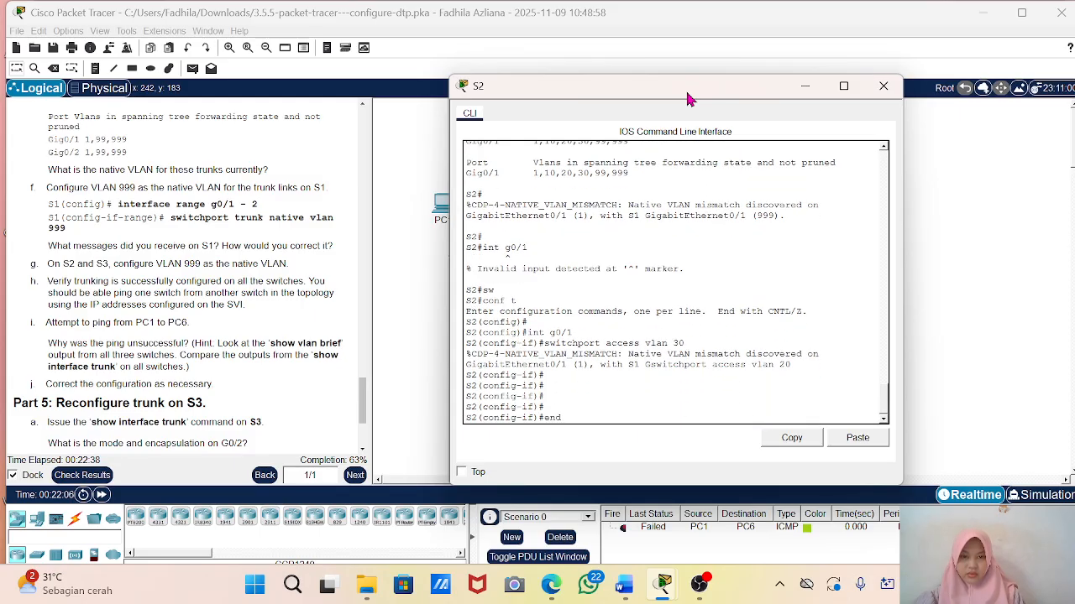
{"action": "key", "text": "Up"}
{"action": "key", "text": "Up"}
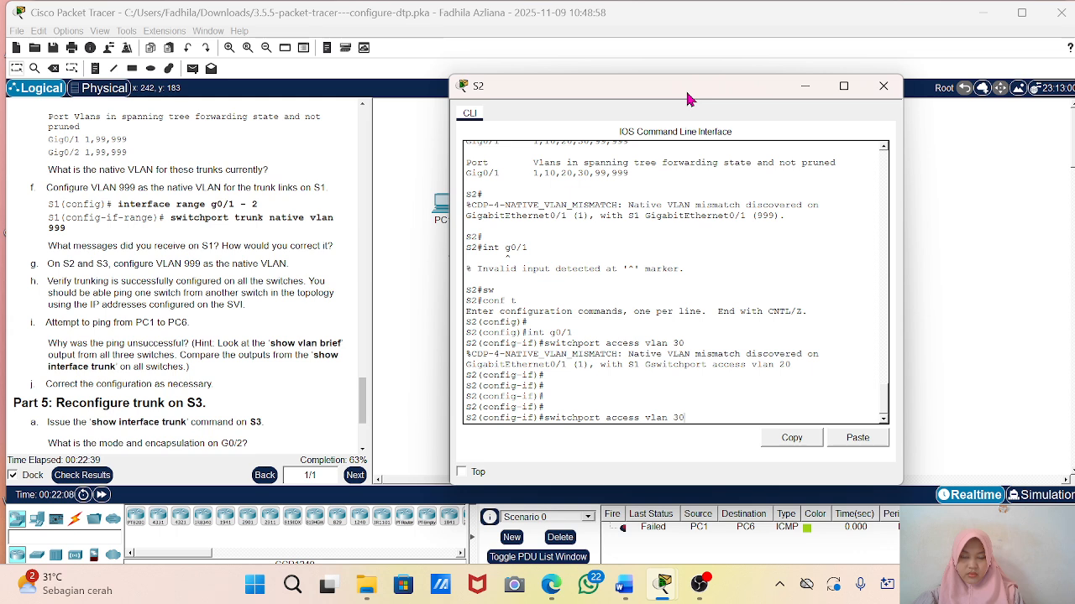
{"action": "key", "text": "Up"}
{"action": "key", "text": "BackSpace"}
{"action": "key", "text": "BackSpace"}
{"action": "key", "text": "BackSpace"}
{"action": "key", "text": "BackSpace"}
{"action": "key", "text": "BackSpace"}
{"action": "key", "text": "BackSpace"}
{"action": "type", "text": "tr"}
{"action": "key", "text": "Tab"}
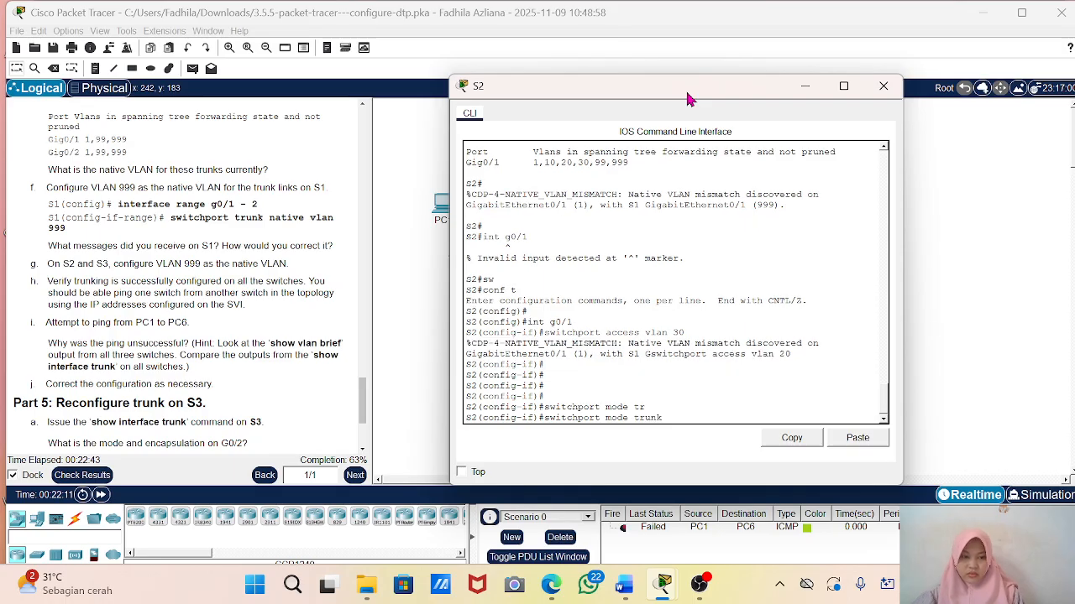
{"action": "key", "text": "Return"}
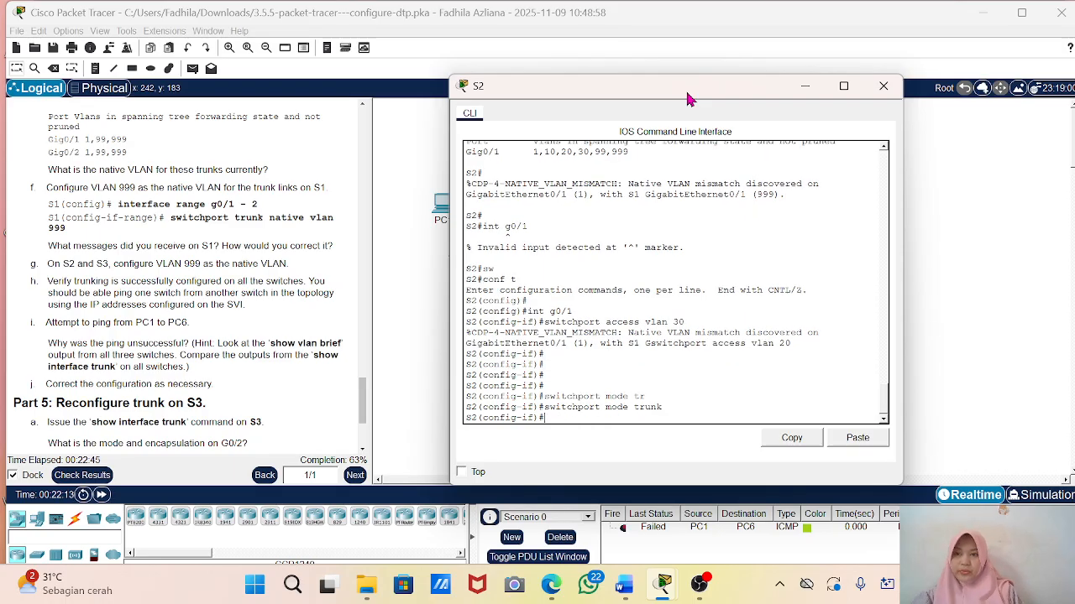
Step: Make VLAN 999 the native VLAN on S2's g0/1 trunk with switchport trunk native vlan 999
{"action": "type", "text": "sw"}
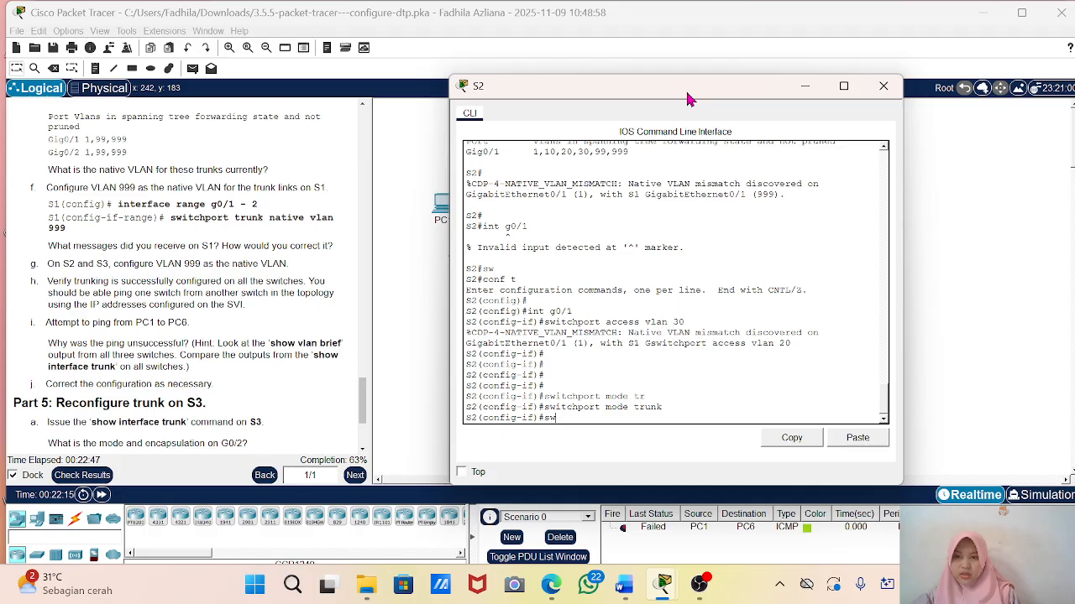
{"action": "key", "text": "Tab"}
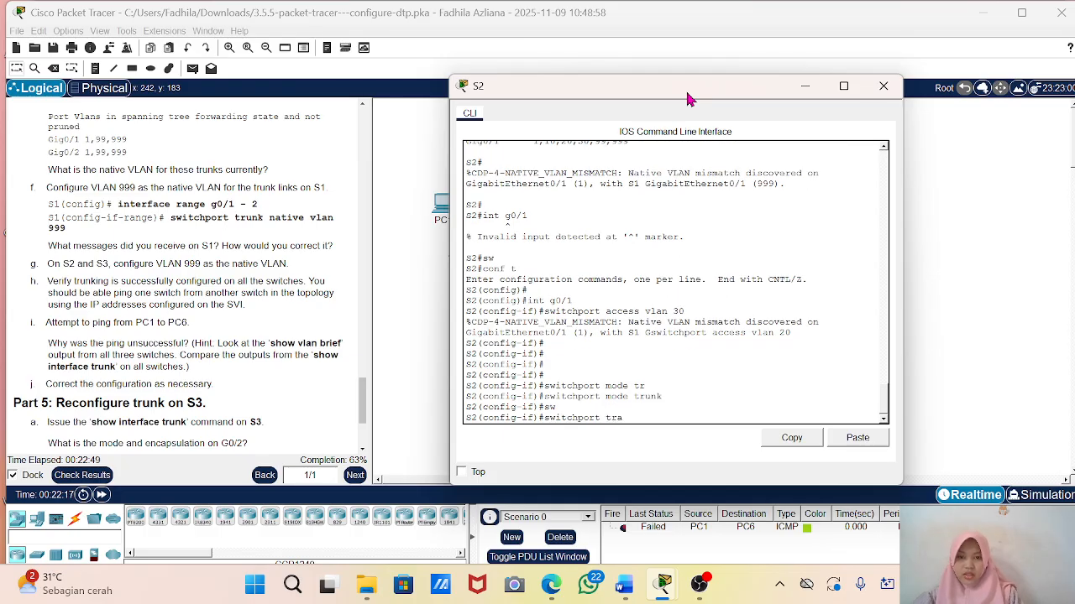
{"action": "type", "text": "tr"}
{"action": "key", "text": "Tab"}
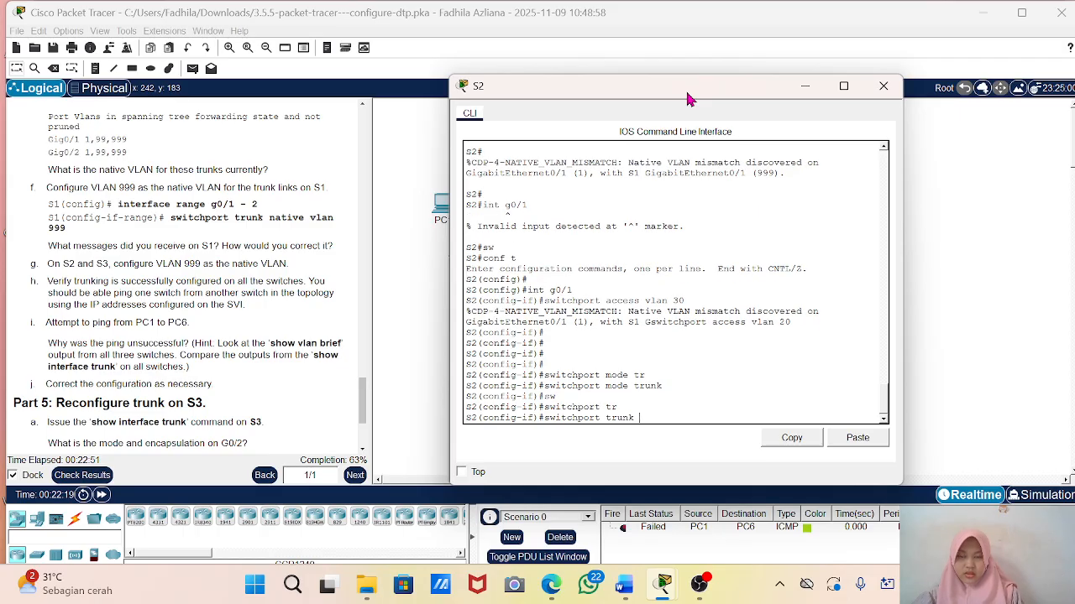
{"action": "type", "text": "nat"}
{"action": "key", "text": "Tab"}
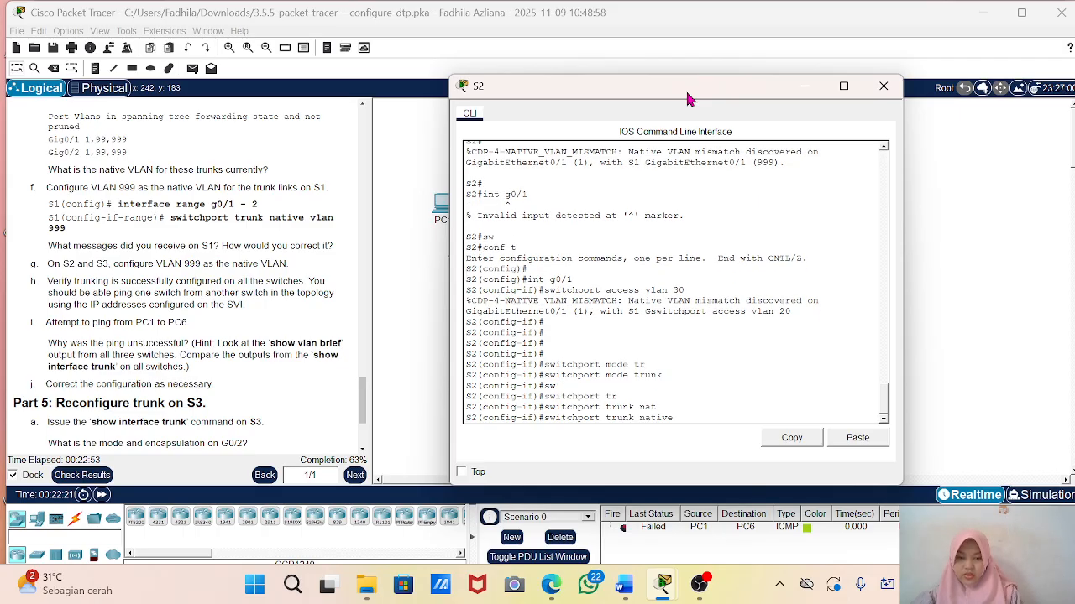
{"action": "type", "text": "vlan"}
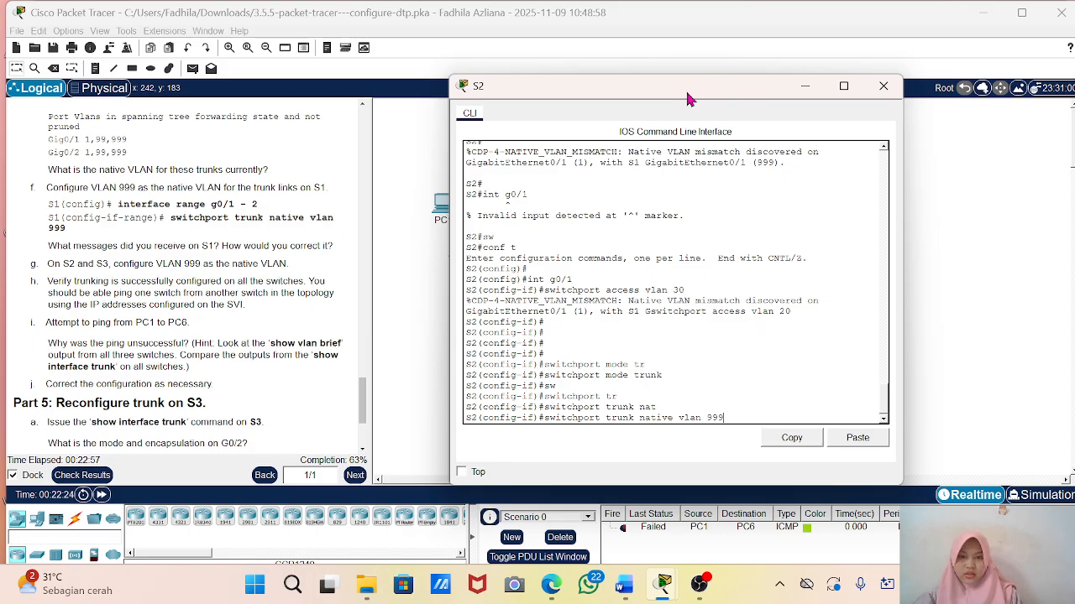
{"action": "type", "text": " 999"}
{"action": "key", "text": "Return"}
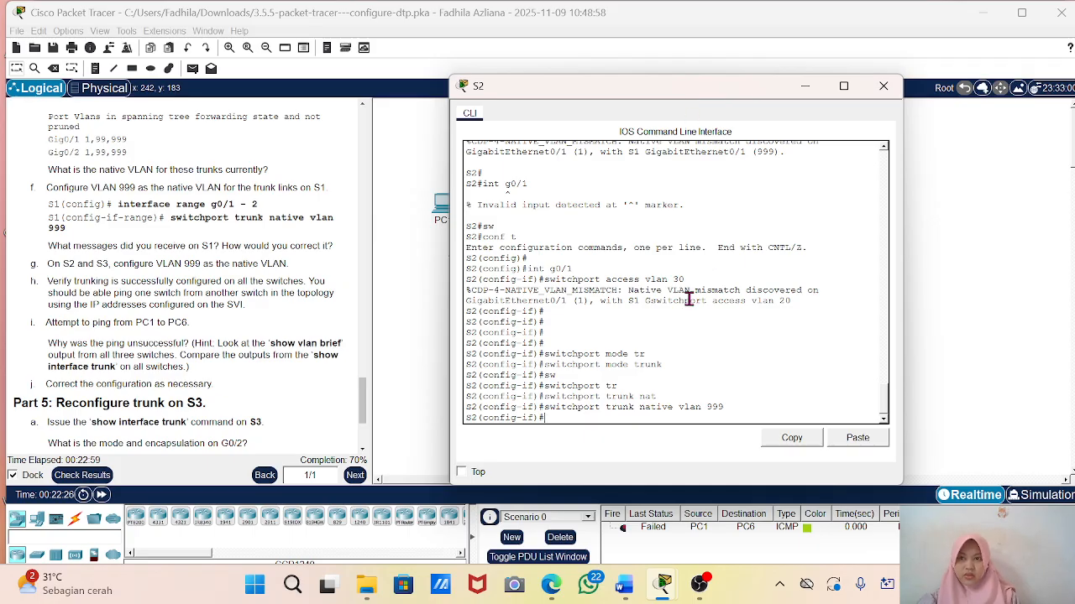
Step: Open S3's command line, leave its interface range configuration with end and enter global configuration mode with conf t
{"action": "left_click", "coordinate": [806, 88]}
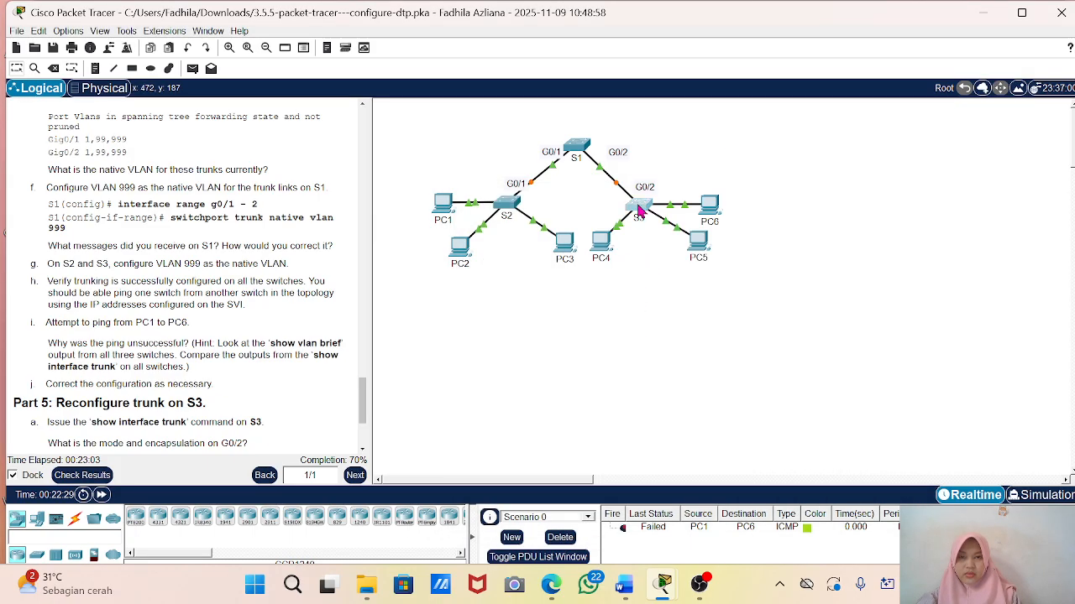
{"action": "left_click", "coordinate": [639, 212]}
{"action": "double_click", "coordinate": [579, 206]}
{"action": "key", "text": "Return"}
{"action": "key", "text": "Return"}
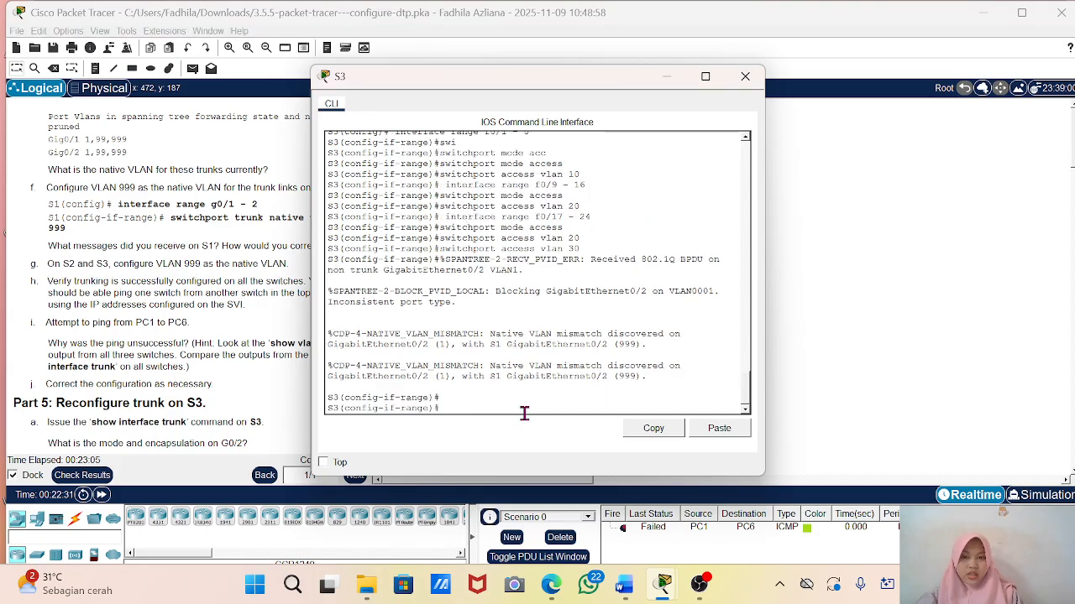
{"action": "type", "text": "end"}
{"action": "key", "text": "Return"}
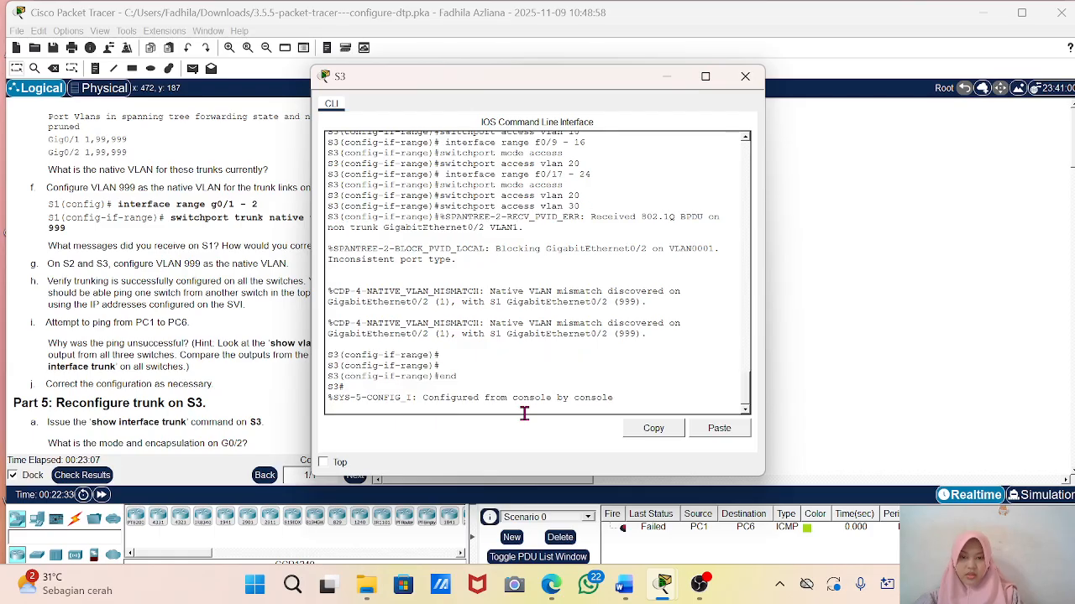
{"action": "key", "text": "Return"}
{"action": "type", "text": "conf t"}
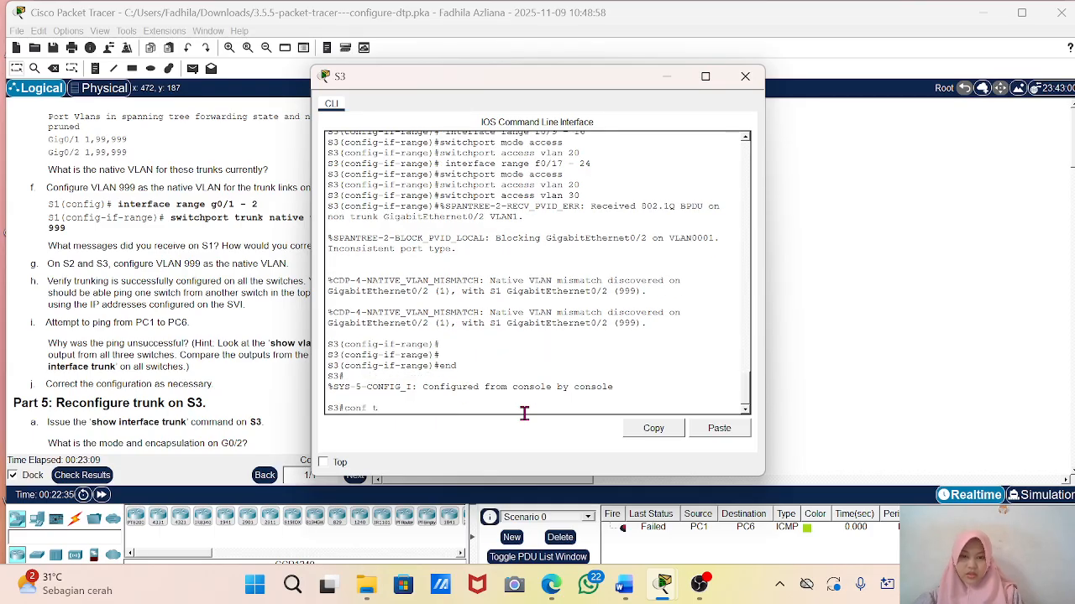
{"action": "key", "text": "Return"}
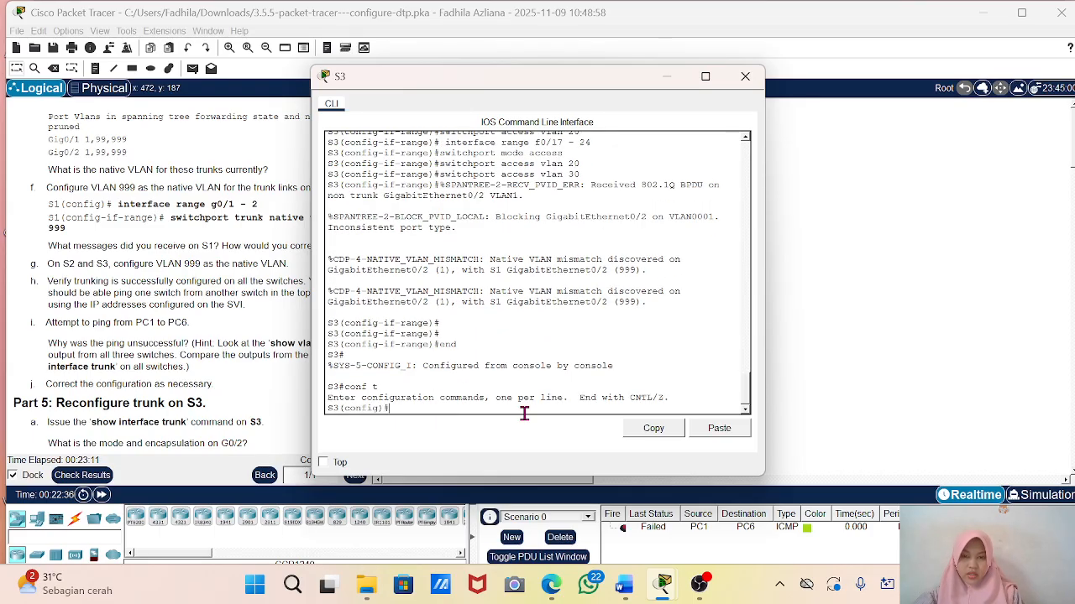
Step: Check S3's trunk port in the topology and select that interface on S3 with int g0/2
{"action": "type", "text": "int"}
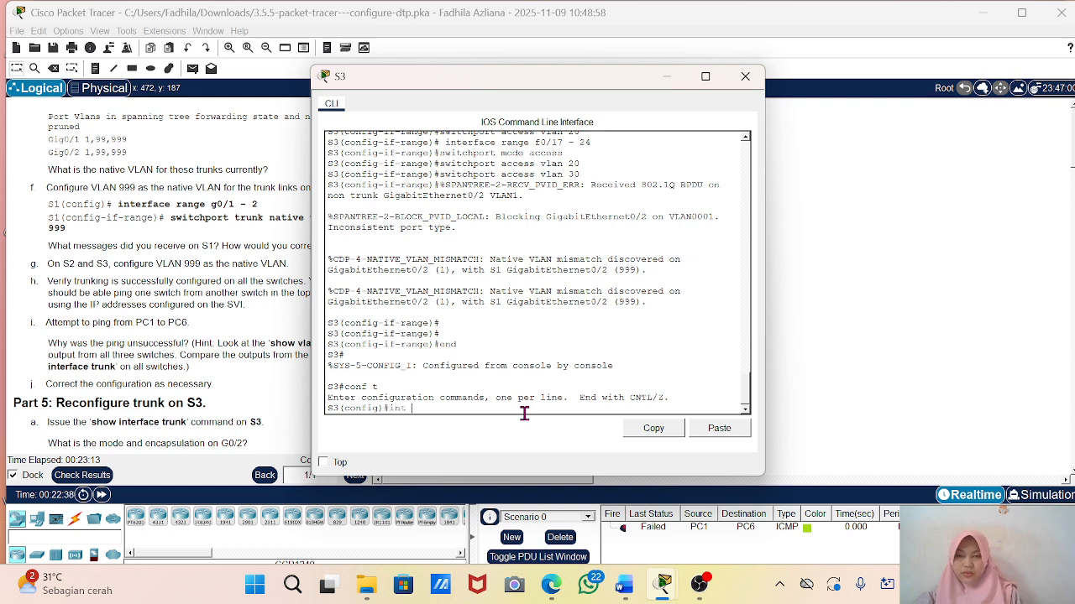
{"action": "left_click_drag", "start_coordinate": [554, 86], "coordinate": [604, 388]}
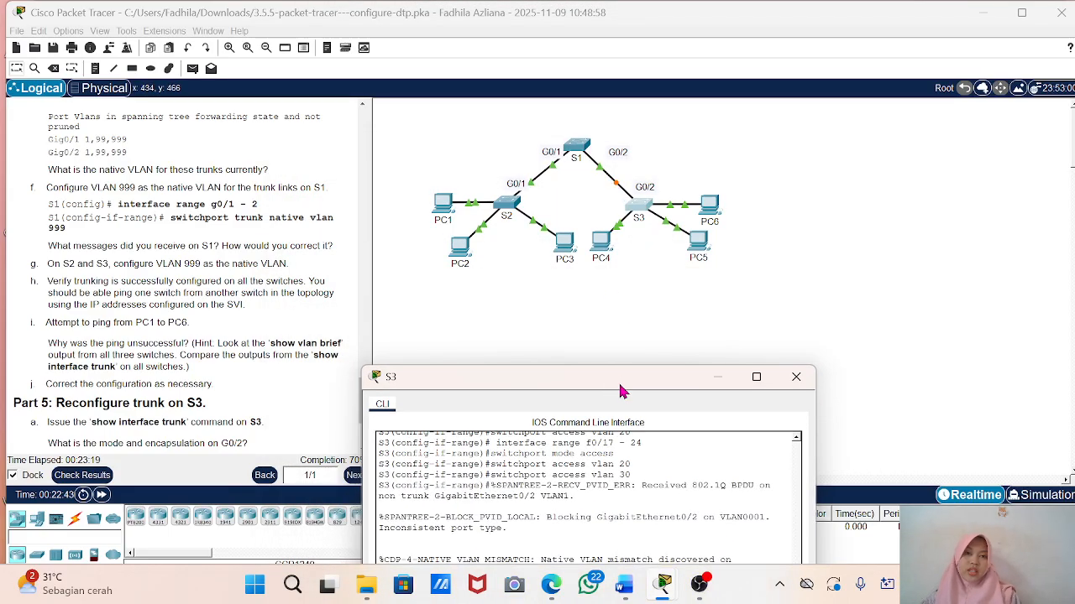
{"action": "left_click_drag", "start_coordinate": [603, 363], "coordinate": [671, 194]}
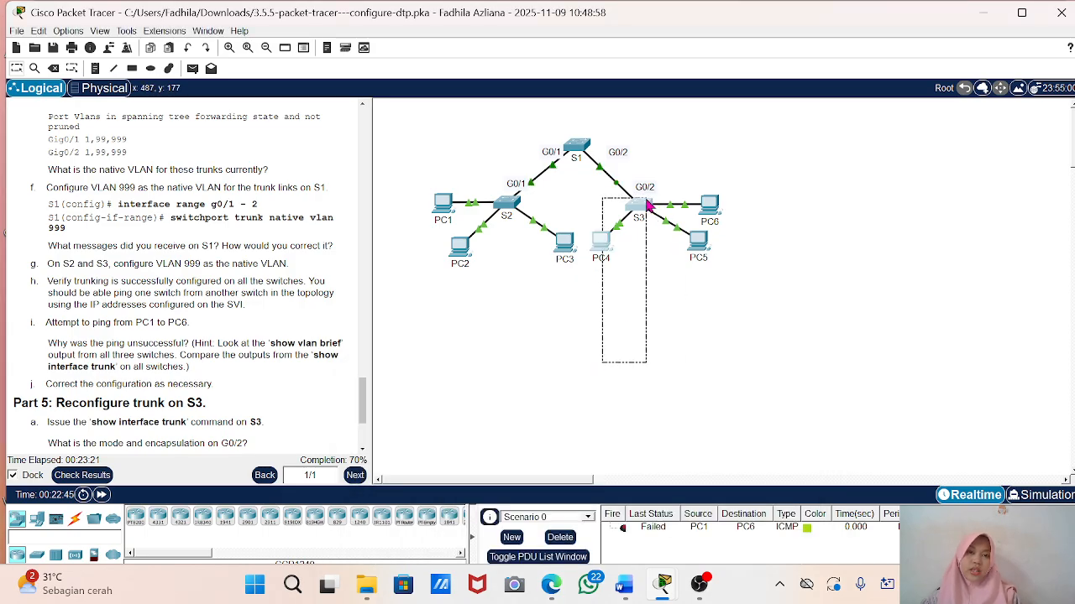
{"action": "left_click", "coordinate": [638, 204]}
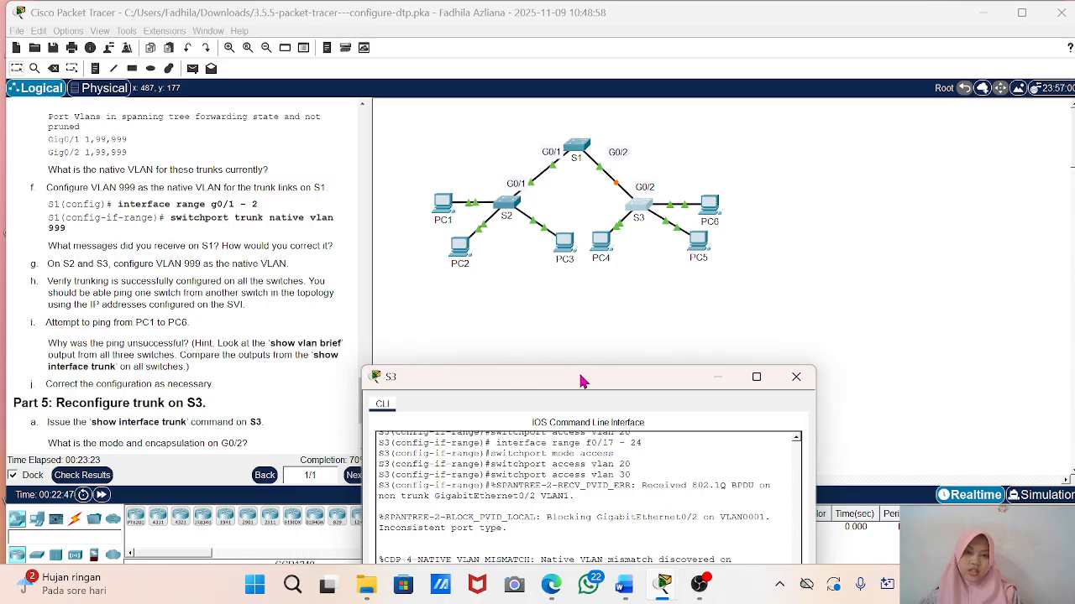
{"action": "left_click_drag", "start_coordinate": [586, 380], "coordinate": [590, 160]}
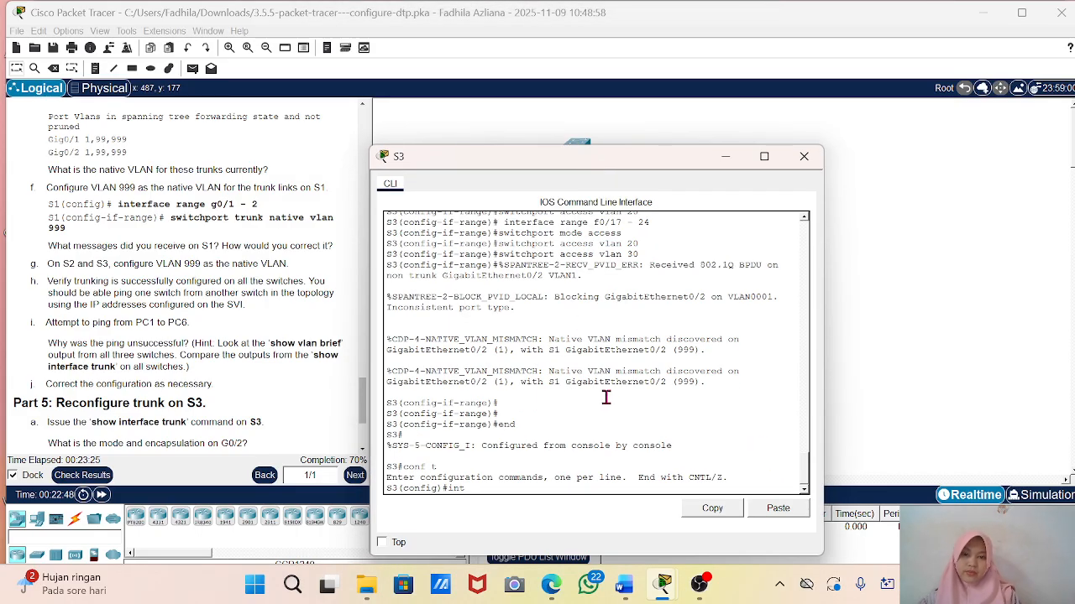
{"action": "type", "text": "g0/"}
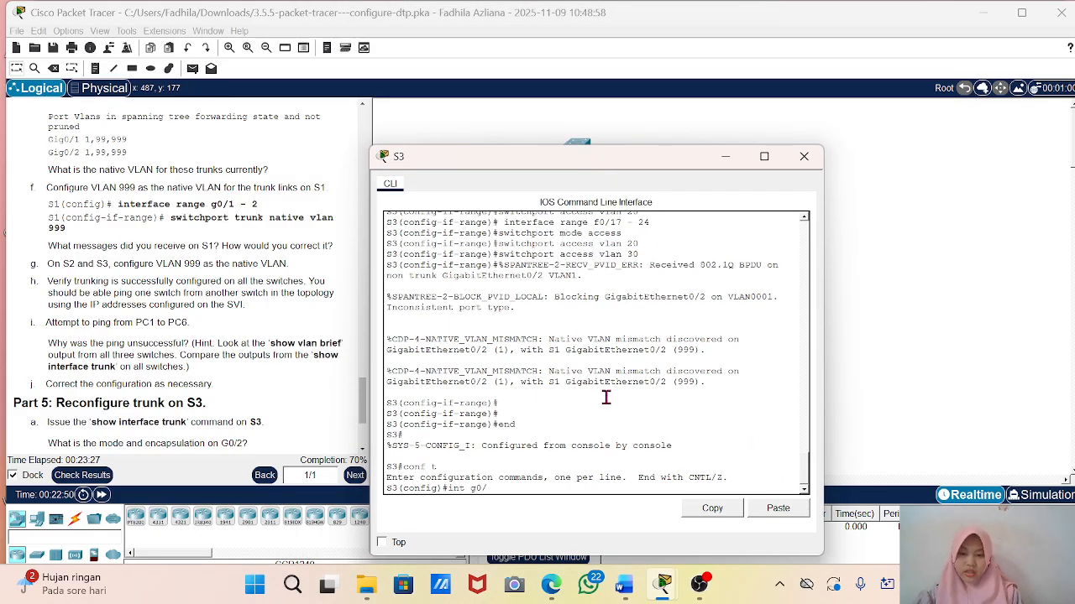
{"action": "type", "text": "2"}
{"action": "key", "text": "Return"}
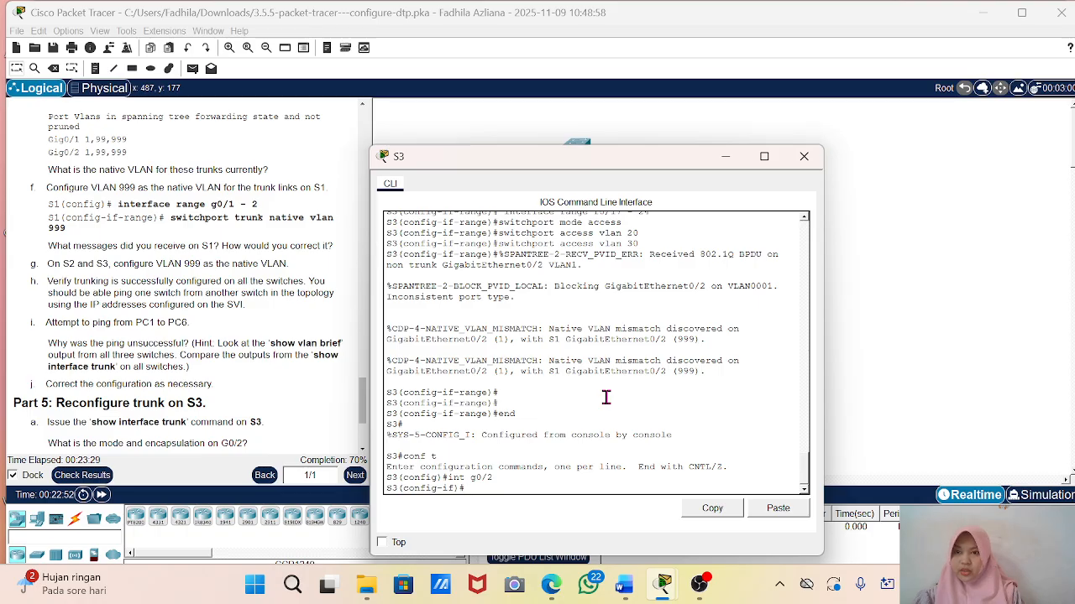
Step: Set S3's interface g0/2 to permanent trunking with switchport mode trunk
{"action": "type", "text": "sw"}
{"action": "key", "text": "Tab"}
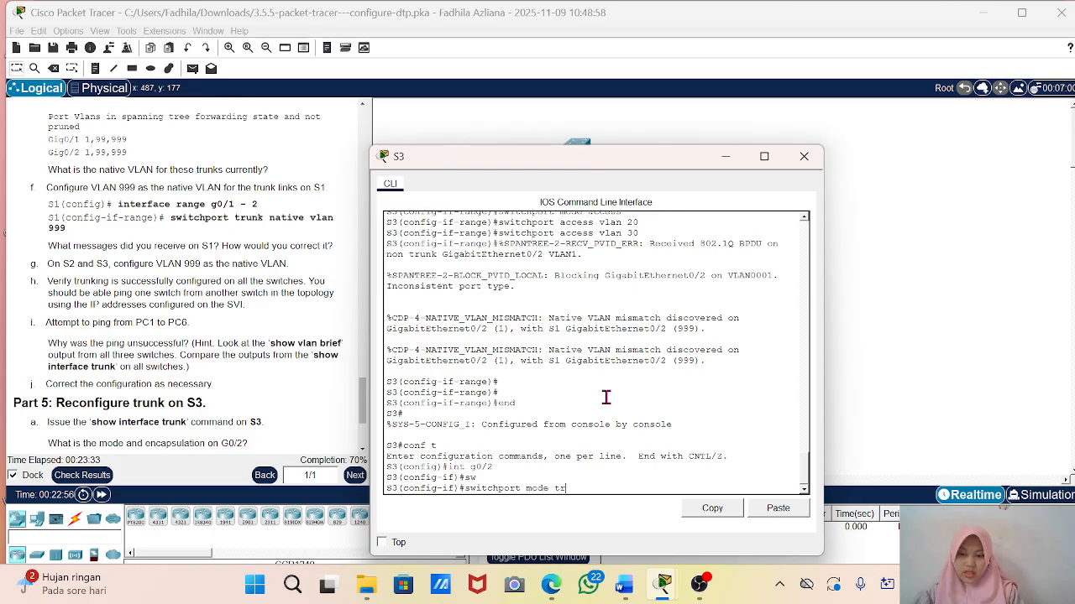
{"action": "type", "text": "mode tr"}
{"action": "key", "text": "Tab"}
{"action": "key", "text": "Return"}
{"action": "key", "text": "Return"}
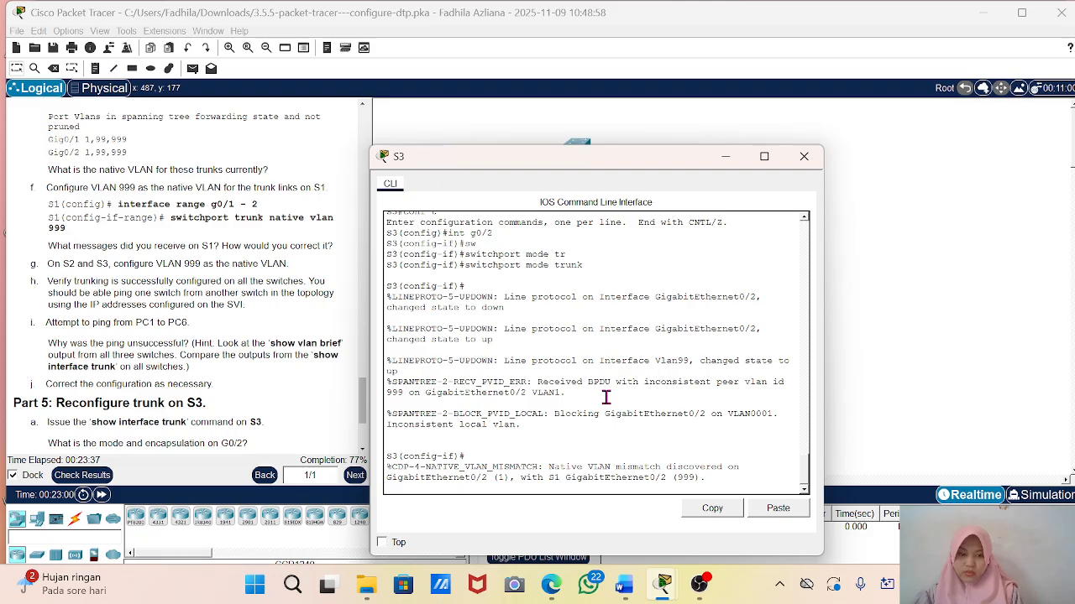
Step: Make VLAN 999 the native VLAN on S3's g0/2 trunk with switchport trunk native vlan 999, and put S3's window away
{"action": "key", "text": "Return"}
{"action": "key", "text": "Return"}
{"action": "key", "text": "Return"}
{"action": "type", "text": "sw"}
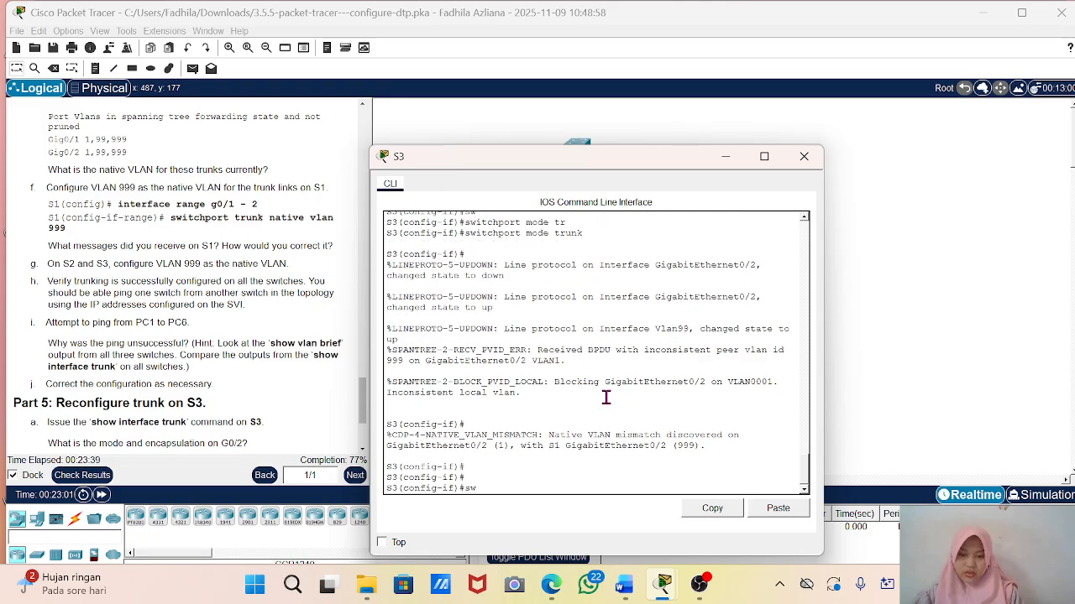
{"action": "type", "text": "it"}
{"action": "key", "text": "Tab"}
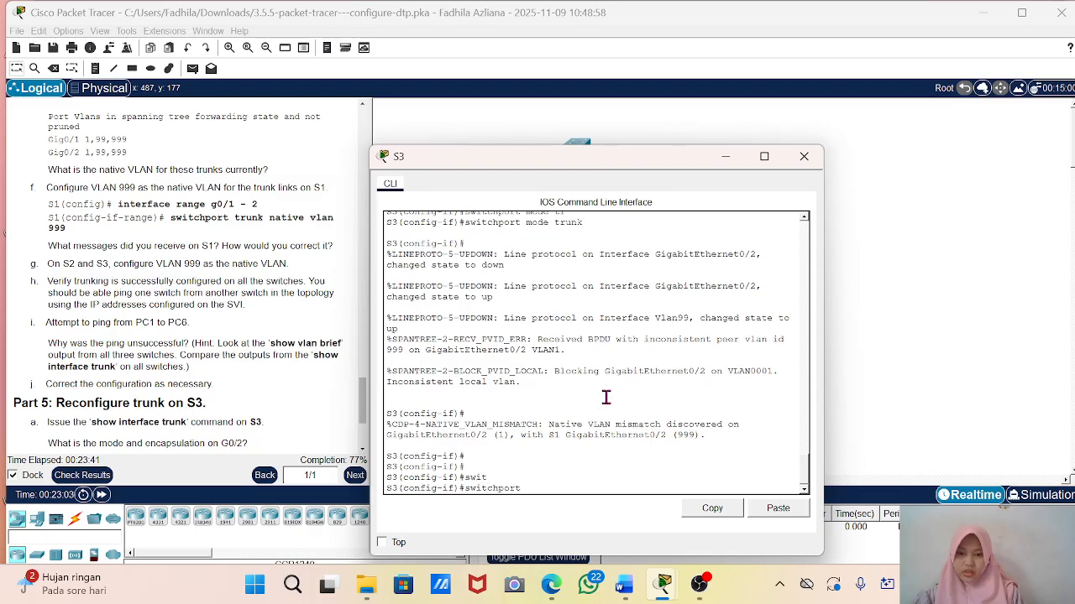
{"action": "type", "text": "tr"}
{"action": "key", "text": "Tab"}
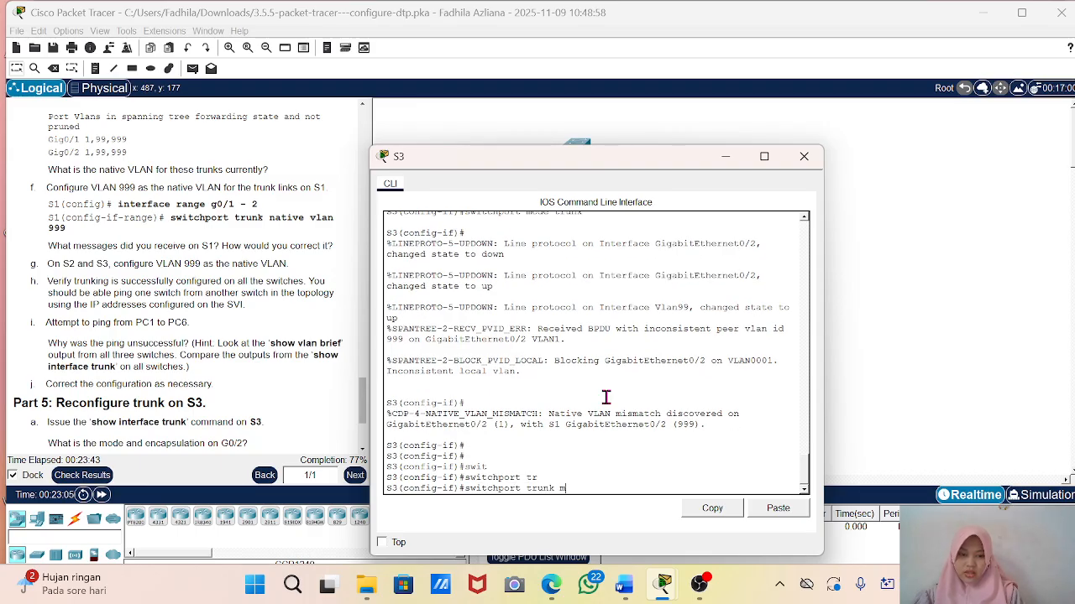
{"action": "type", "text": "nat"}
{"action": "key", "text": "Tab"}
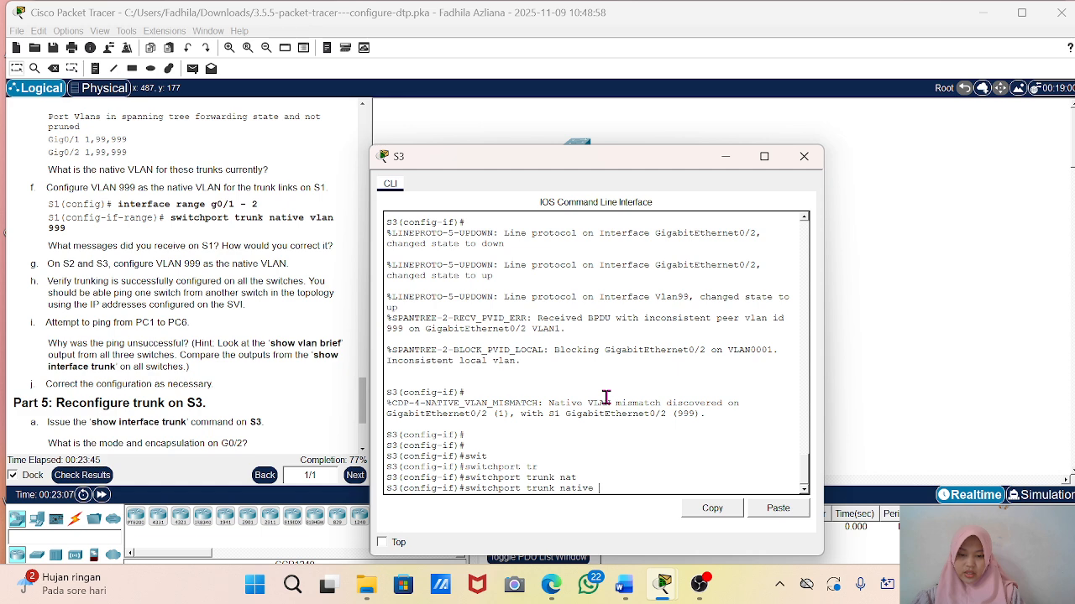
{"action": "type", "text": "vlan 999"}
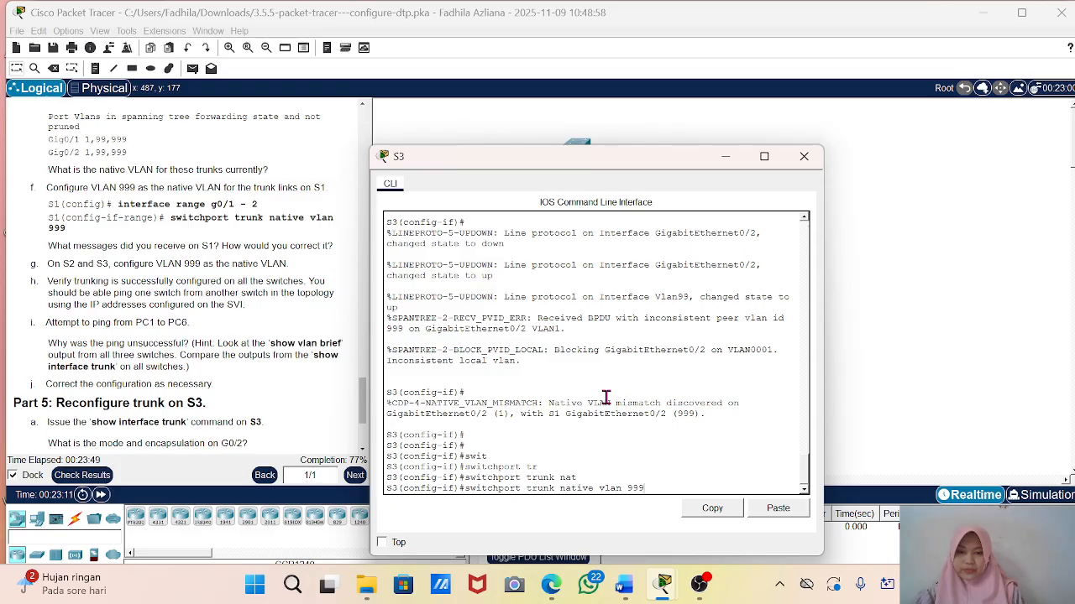
{"action": "key", "text": "Return"}
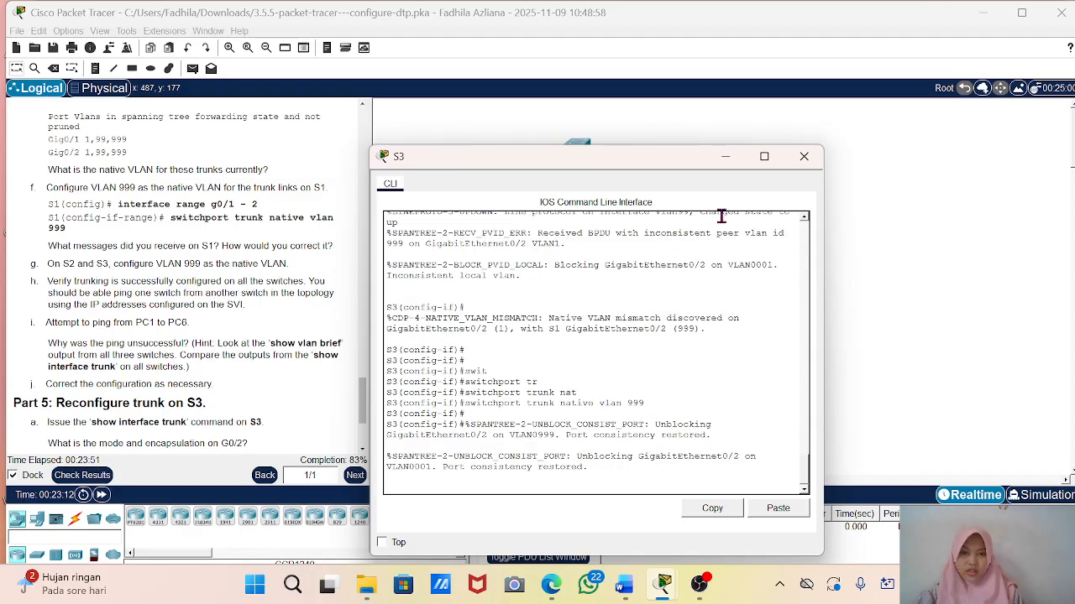
{"action": "left_click", "coordinate": [725, 157]}
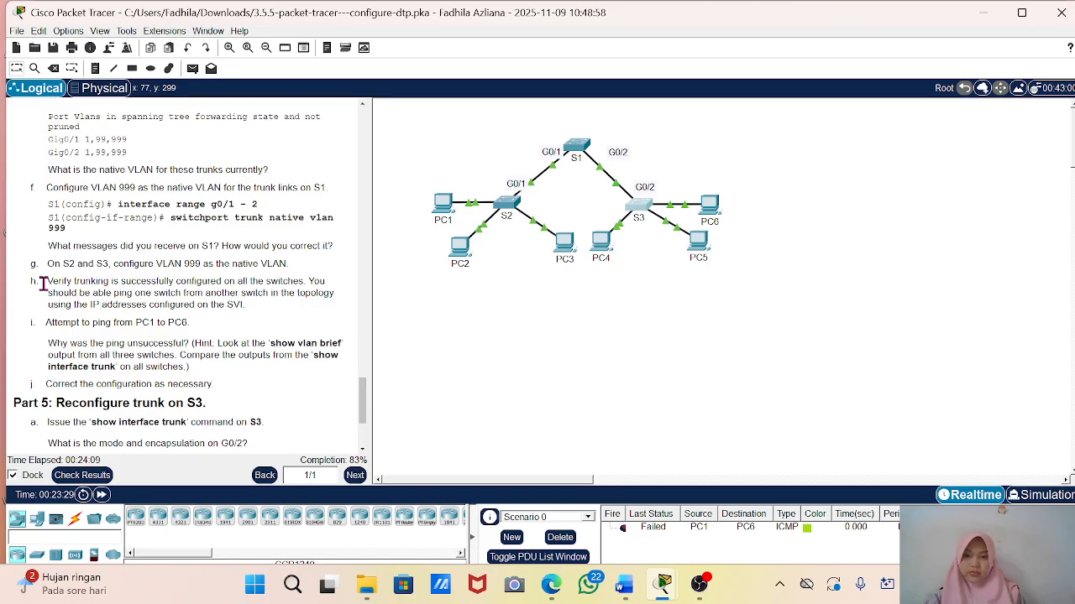
Step: Open S1's command line and leave its interface range configuration with end
{"action": "left_click", "coordinate": [577, 147]}
{"action": "left_click_drag", "start_coordinate": [512, 74], "coordinate": [627, 100]}
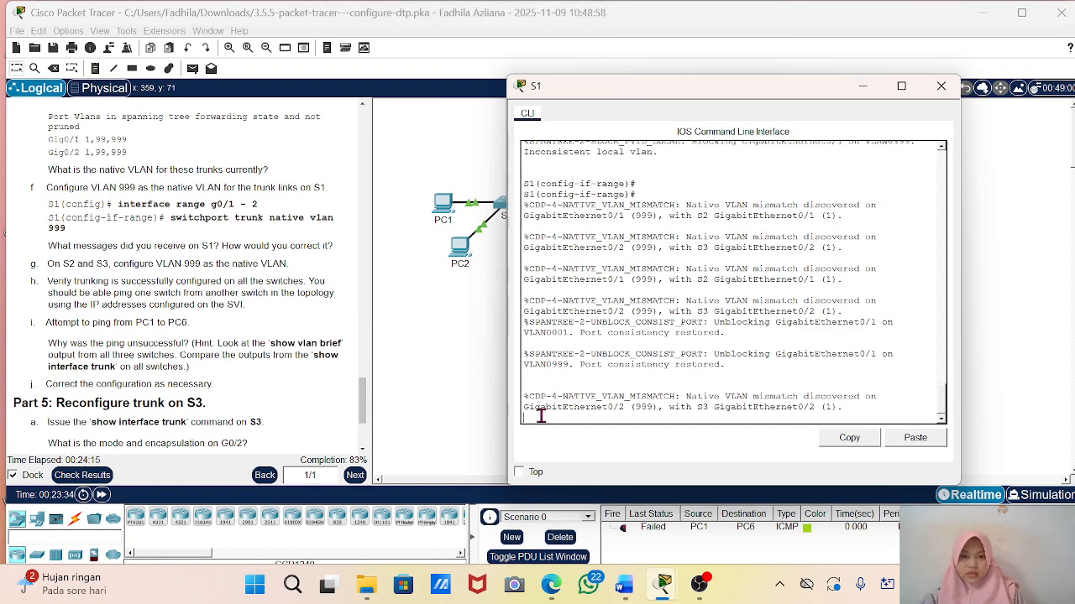
{"action": "key", "text": "Return"}
{"action": "key", "text": "Return"}
{"action": "key", "text": "Return"}
{"action": "key", "text": "Return"}
{"action": "type", "text": "end"}
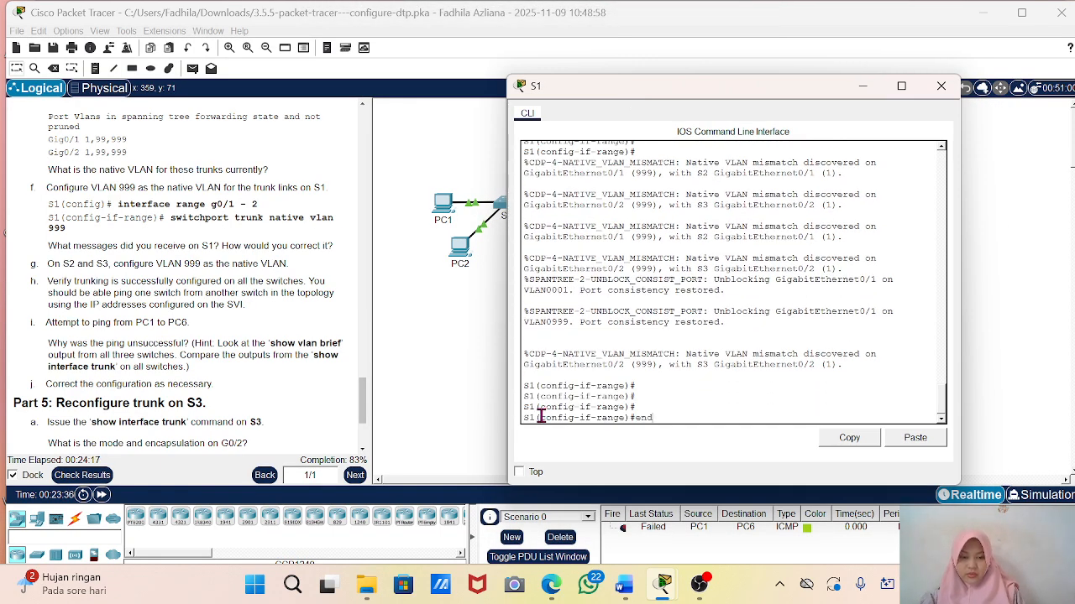
{"action": "key", "text": "Return"}
{"action": "type", "text": "ping"}
{"action": "key", "text": "Return"}
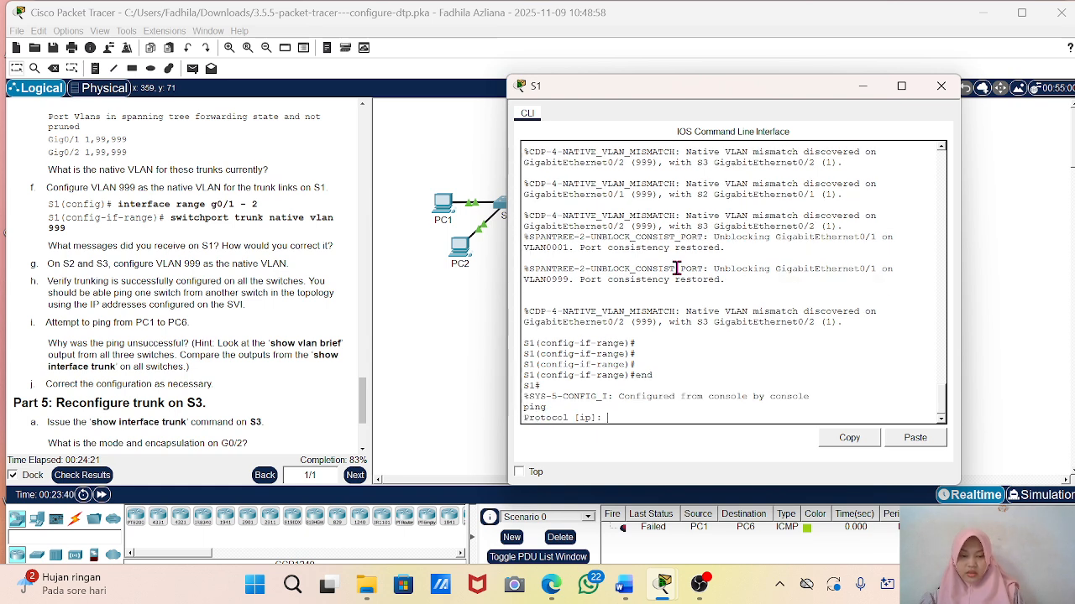
{"action": "key", "text": "Return"}
{"action": "key", "text": "Return"}
{"action": "key", "text": "Return"}
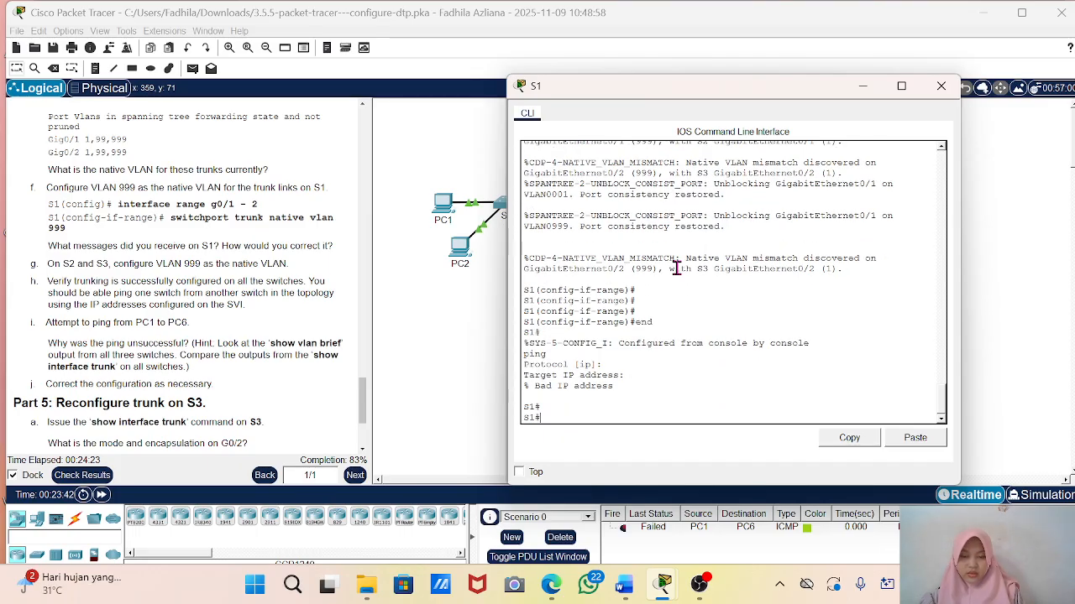
Step: Begin a ping command on S1 and look up the switches' VLAN 99 addresses in the lab's Addressing Table and their links in the topology
{"action": "type", "text": "ping"}
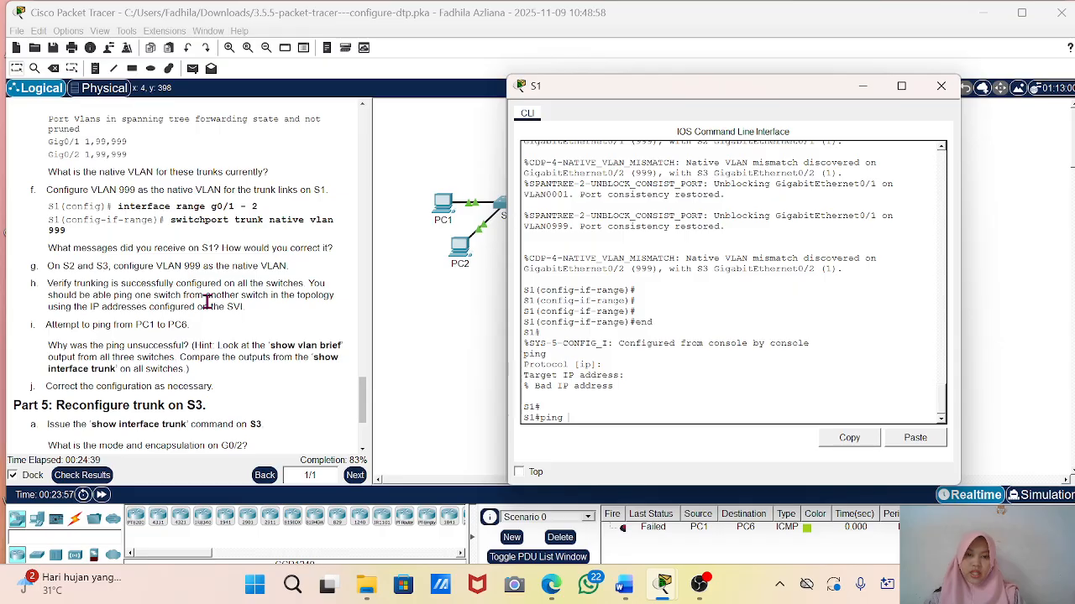
{"action": "scroll", "coordinate": [206, 303], "scroll_direction": "up", "scroll_amount": 10}
{"action": "scroll", "coordinate": [207, 302], "scroll_direction": "up", "scroll_amount": 5}
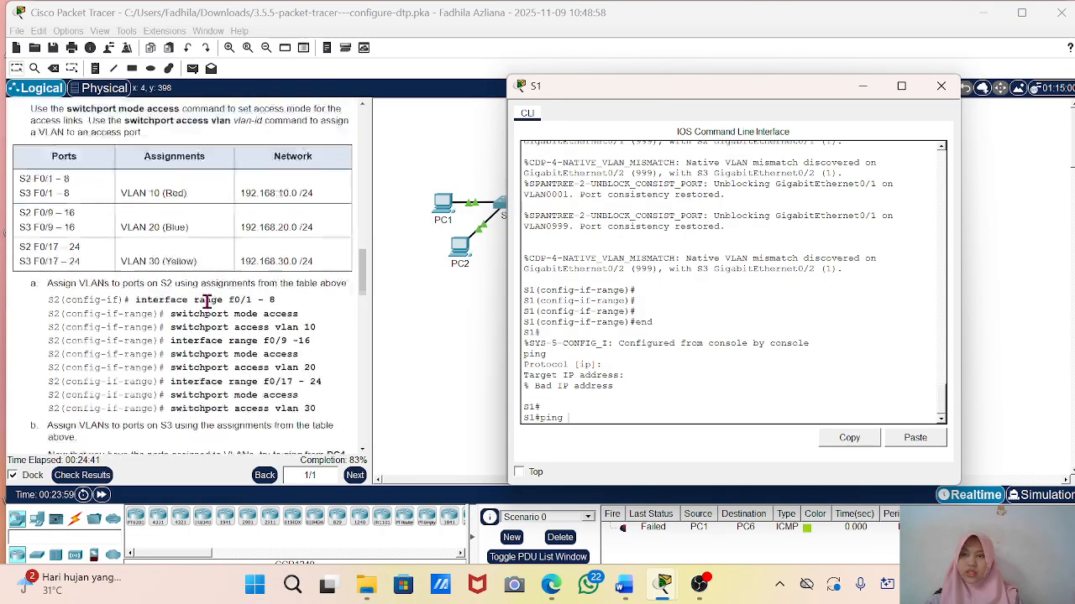
{"action": "scroll", "coordinate": [183, 261], "scroll_direction": "up", "scroll_amount": 10}
{"action": "scroll", "coordinate": [183, 261], "scroll_direction": "up", "scroll_amount": 5}
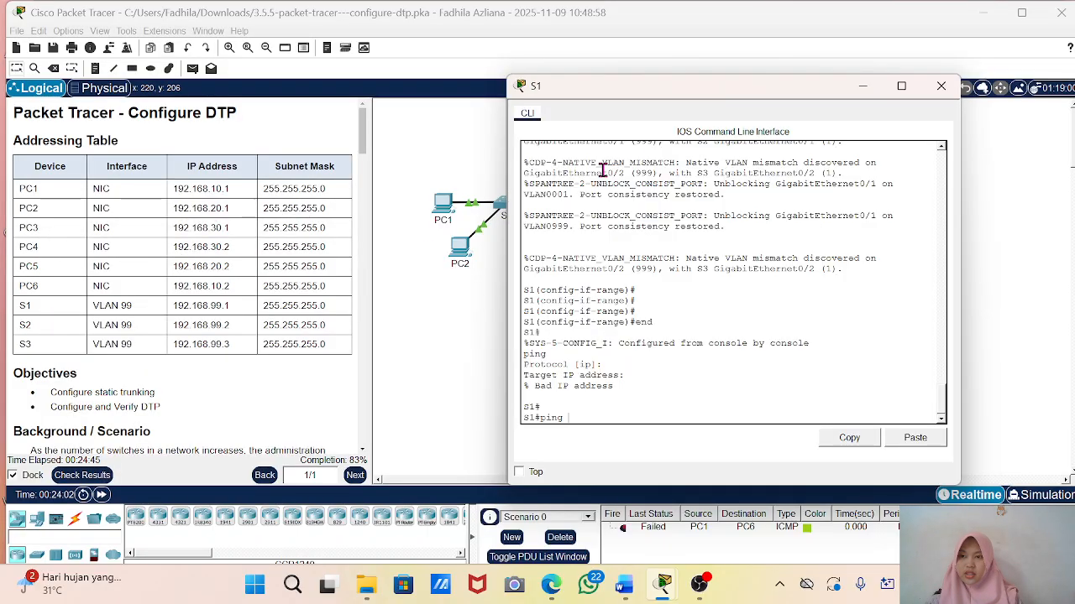
{"action": "left_click_drag", "start_coordinate": [731, 94], "coordinate": [667, 355]}
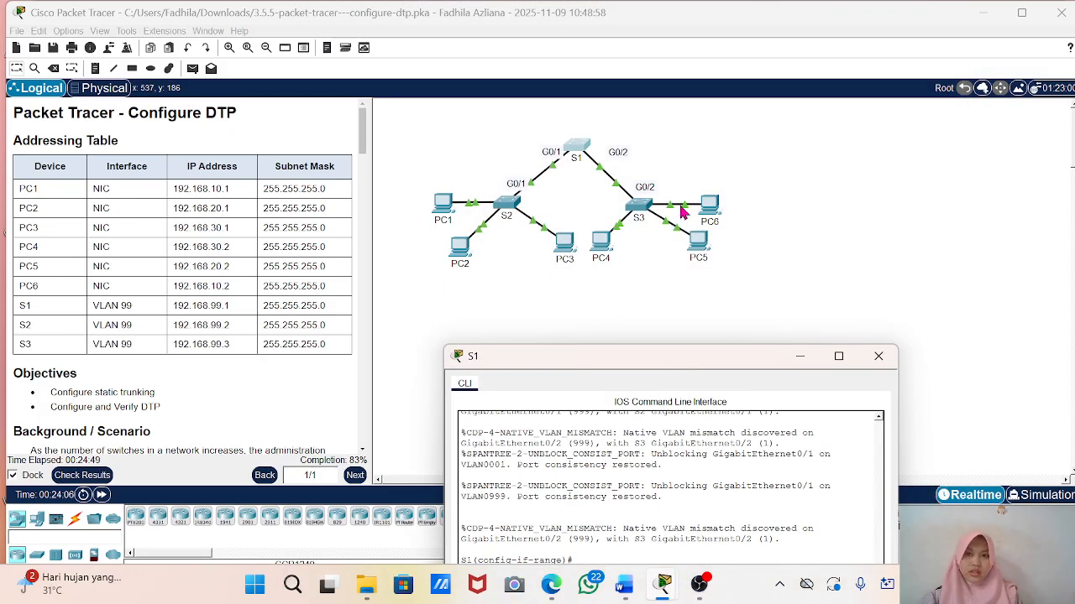
{"action": "left_click", "coordinate": [615, 337]}
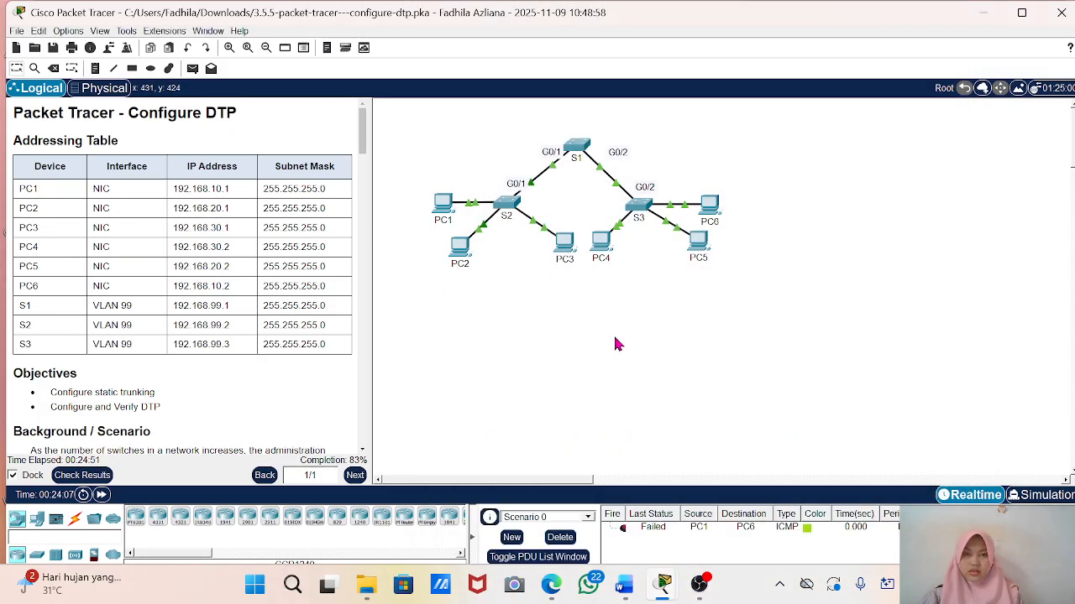
{"action": "left_click", "coordinate": [575, 146]}
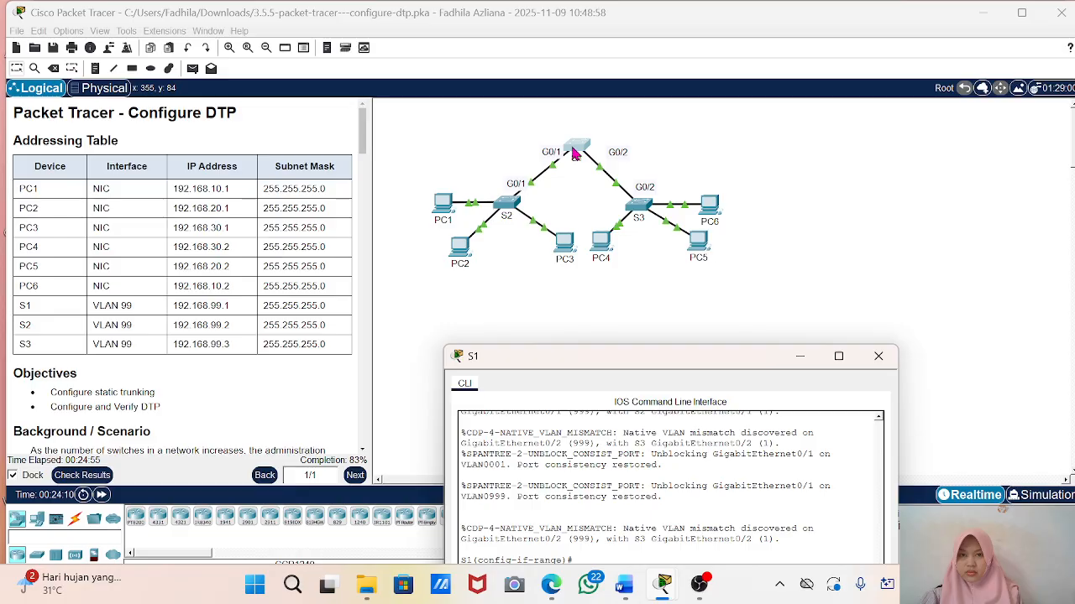
{"action": "left_click_drag", "start_coordinate": [587, 359], "coordinate": [602, 70]}
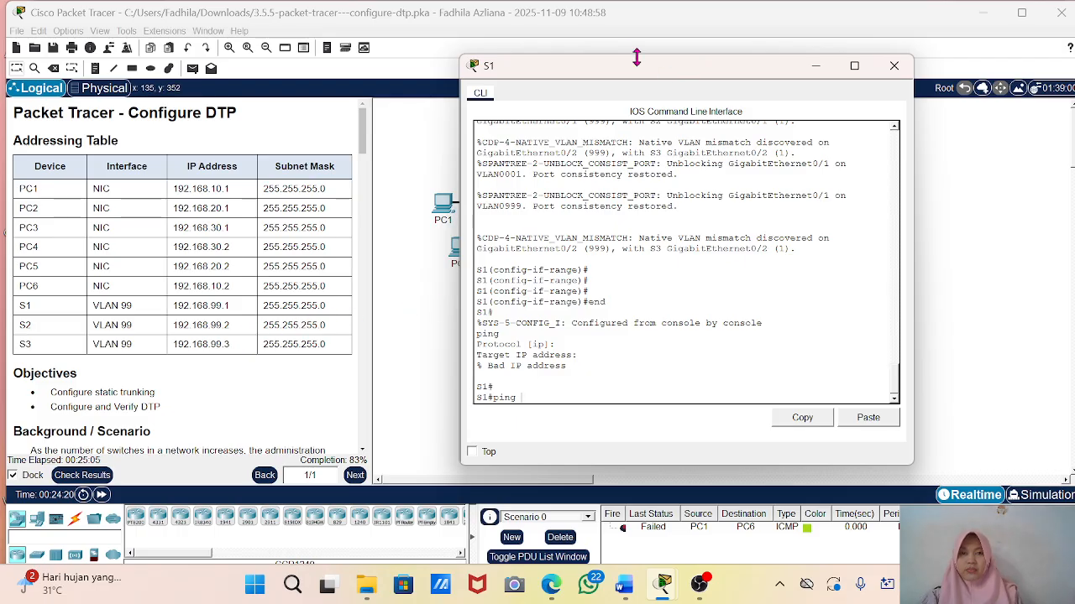
{"action": "left_click_drag", "start_coordinate": [623, 74], "coordinate": [690, 72]}
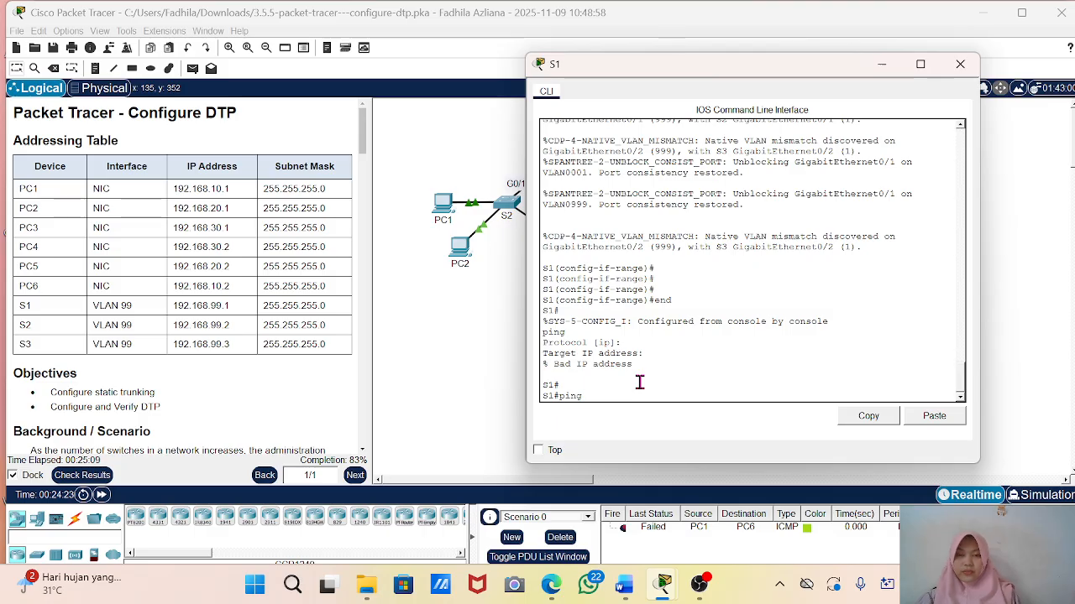
{"action": "left_click_drag", "start_coordinate": [688, 68], "coordinate": [678, 92]}
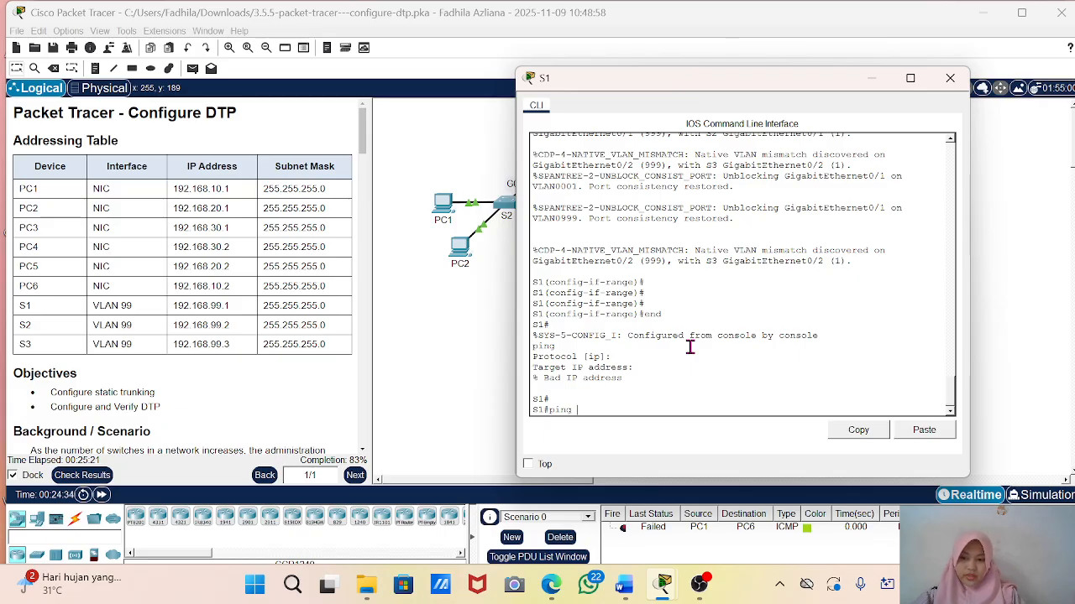
Step: Try to ping S2 from S1 with ping 192168.99.2
{"action": "type", "text": "19216"}
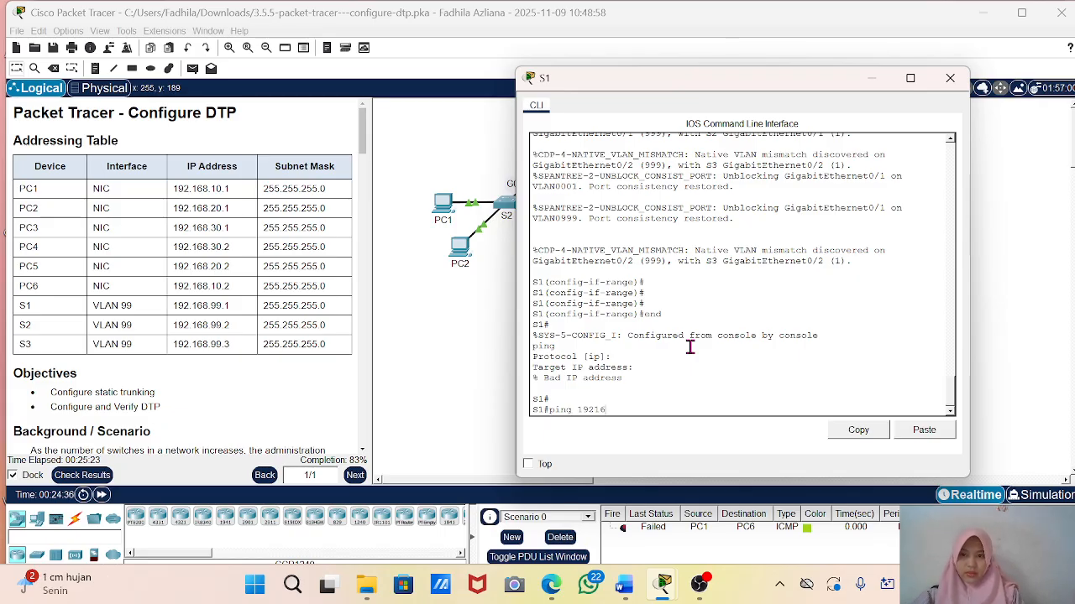
{"action": "type", "text": "8.99"}
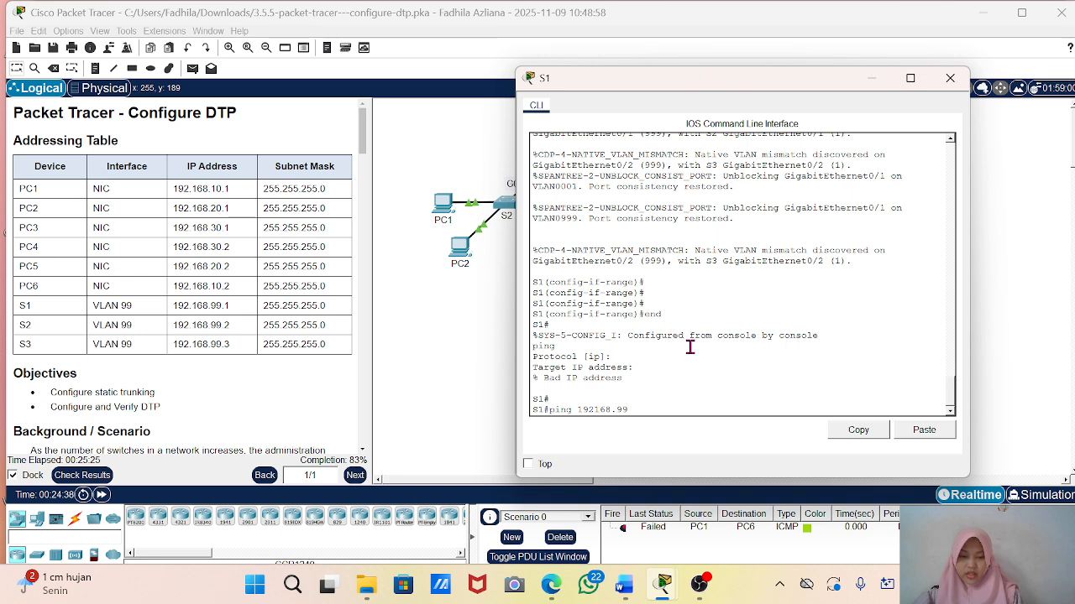
{"action": "type", "text": ".2"}
{"action": "key", "text": "Return"}
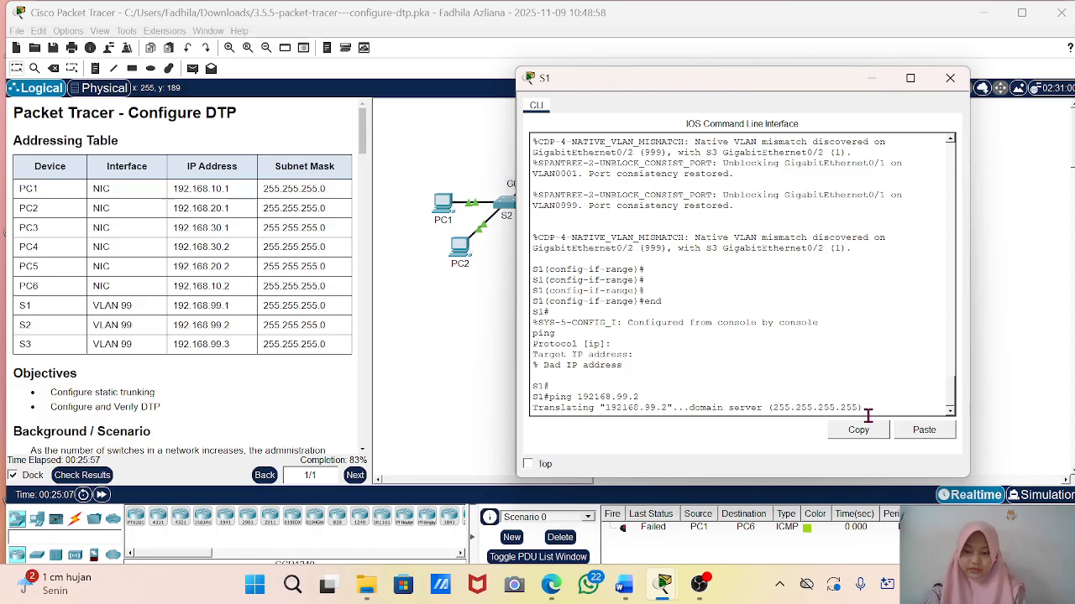
Step: Close and reopen S1's command line, placing its window clear of the Addressing Table
{"action": "left_click", "coordinate": [949, 78]}
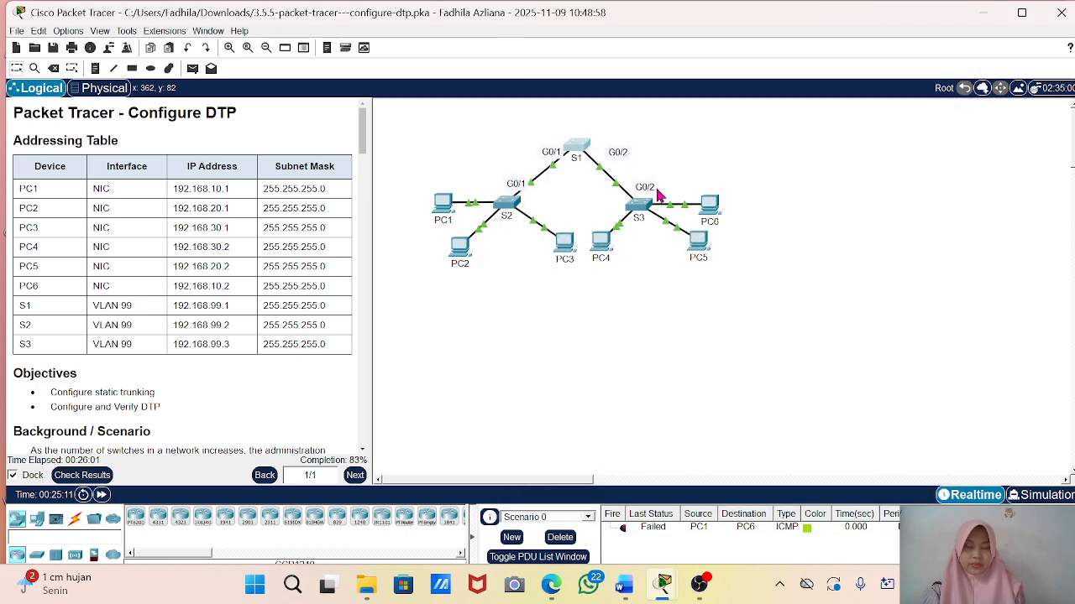
{"action": "left_click", "coordinate": [585, 150]}
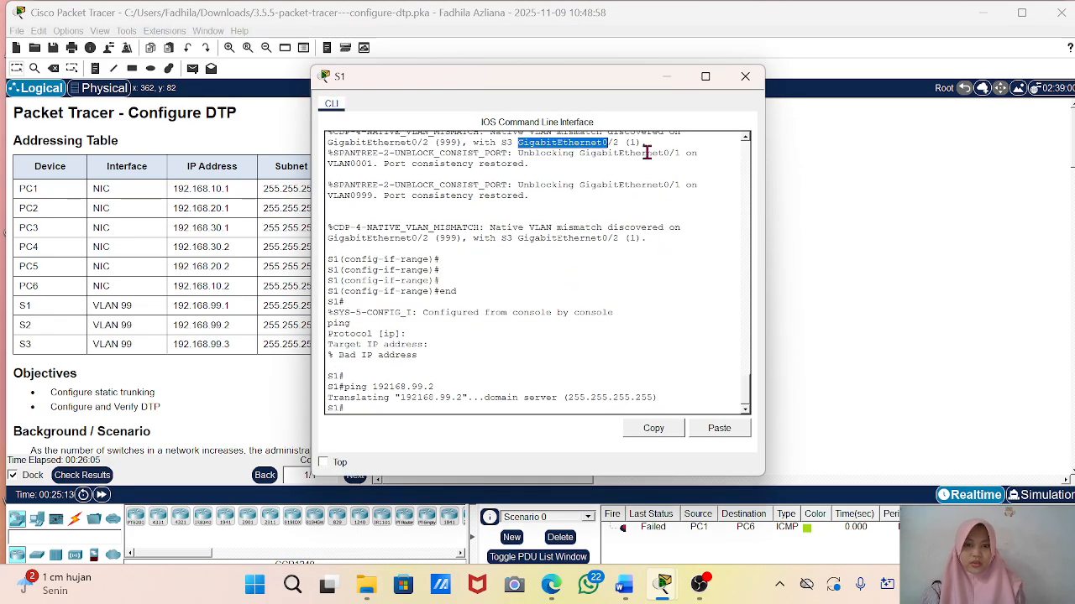
{"action": "left_click_drag", "start_coordinate": [564, 78], "coordinate": [727, 63]}
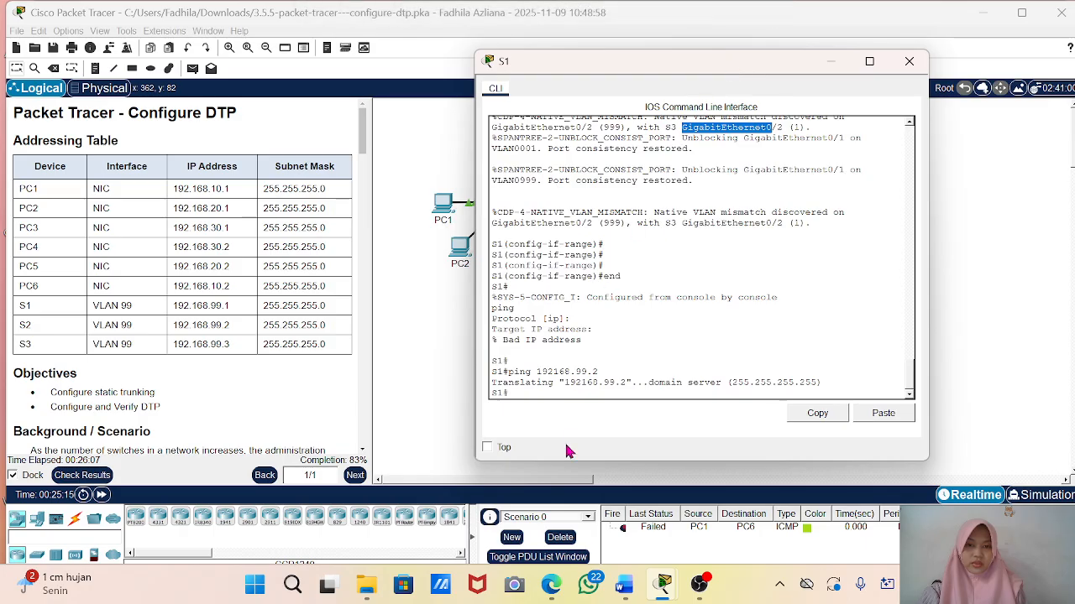
Step: Correct the previous ping command on S1 and ping S2 at 192.168.99.2
{"action": "left_click", "coordinate": [516, 392]}
{"action": "key", "text": "Up"}
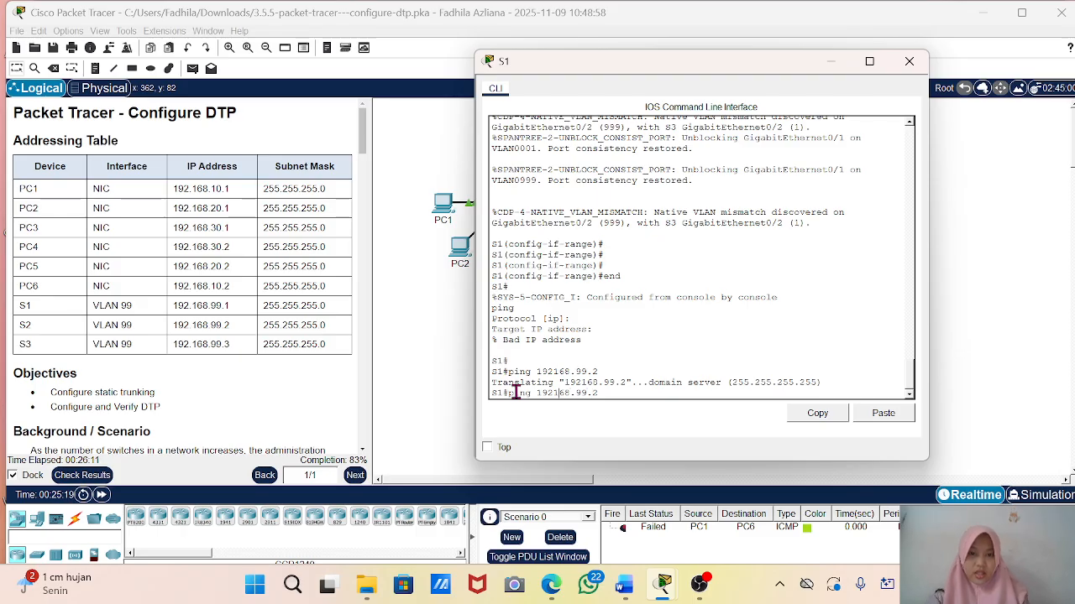
{"action": "type", "text": "."}
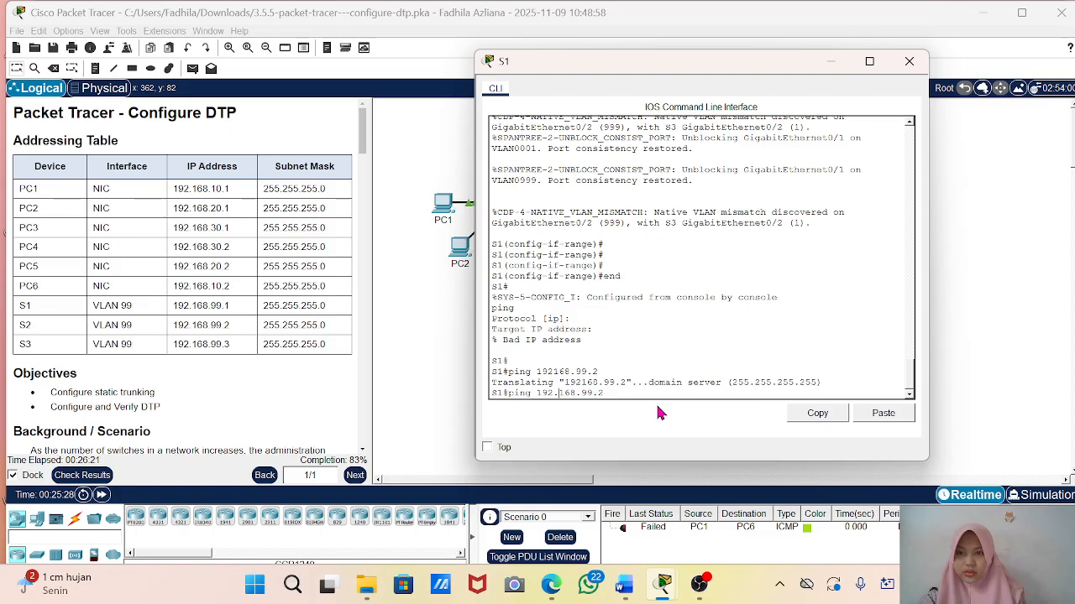
{"action": "key", "text": "Return"}
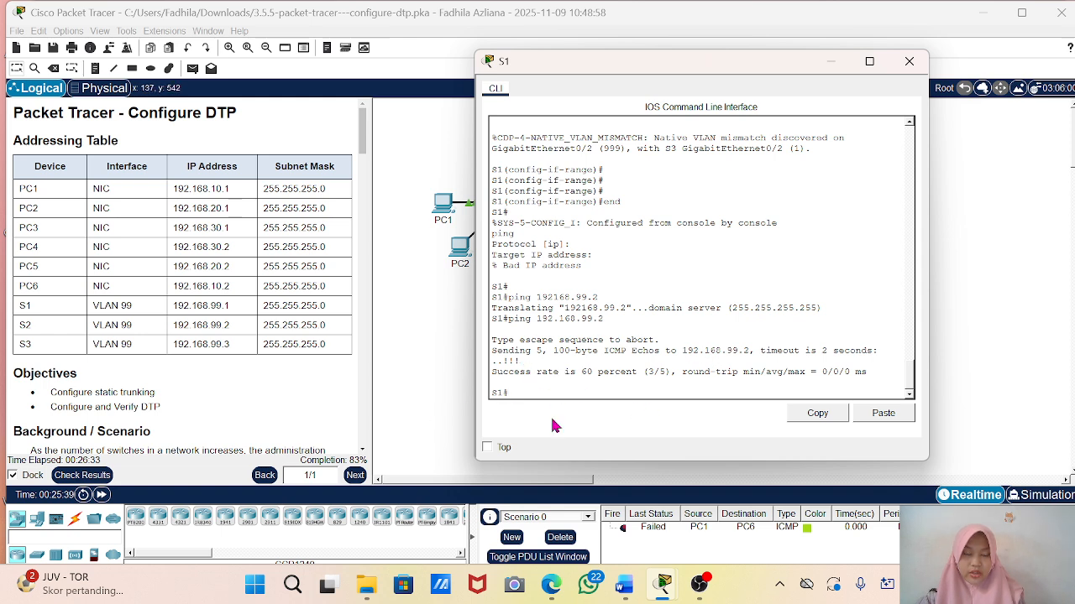
Step: Ping S3 from S1 at 192.168.99.3 and review the ping output
{"action": "key", "text": "Return"}
{"action": "key", "text": "Up"}
{"action": "key", "text": "BackSpace"}
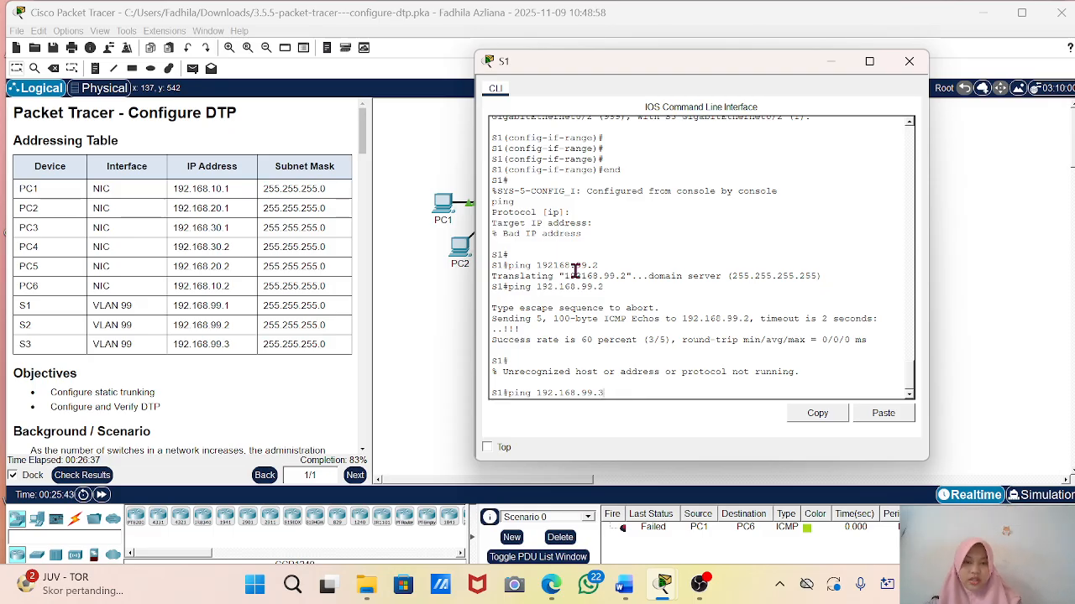
{"action": "key", "text": "Return"}
{"action": "scroll", "coordinate": [575, 271], "scroll_direction": "up", "scroll_amount": 5}
{"action": "scroll", "coordinate": [574, 271], "scroll_direction": "down", "scroll_amount": 5}
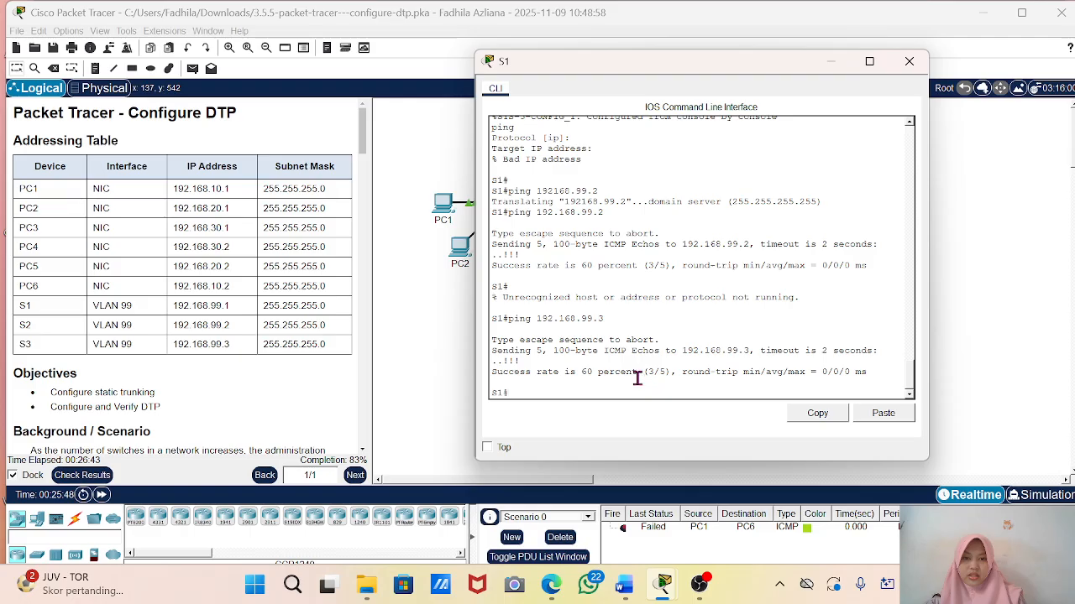
Step: Reopen S1's command line and repeat the ping to 192.168.99.3
{"action": "left_click_drag", "start_coordinate": [676, 370], "coordinate": [447, 331]}
{"action": "left_click", "coordinate": [444, 336]}
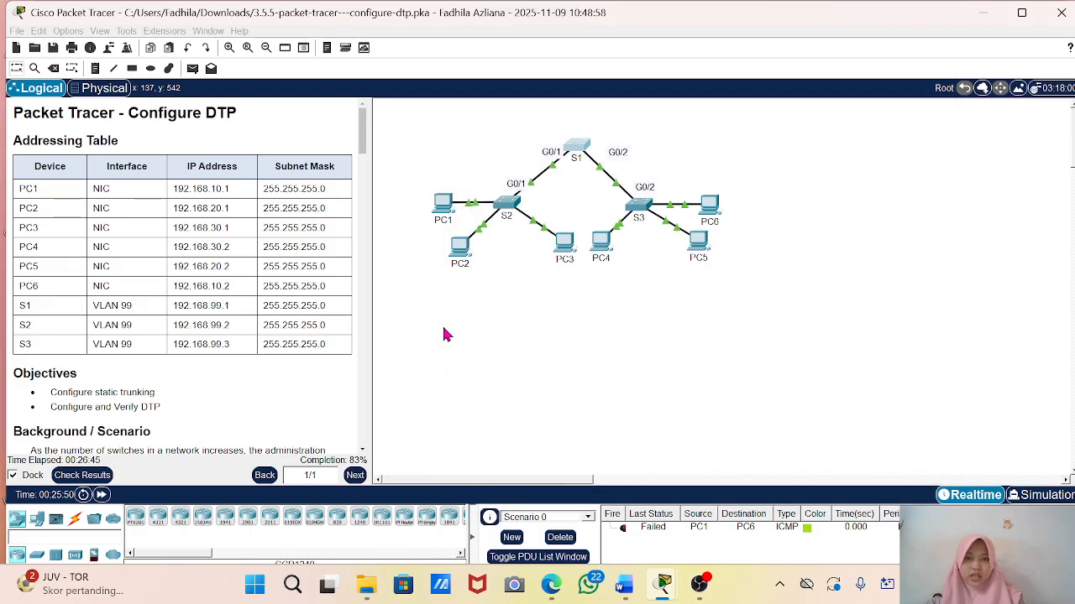
{"action": "left_click", "coordinate": [578, 147]}
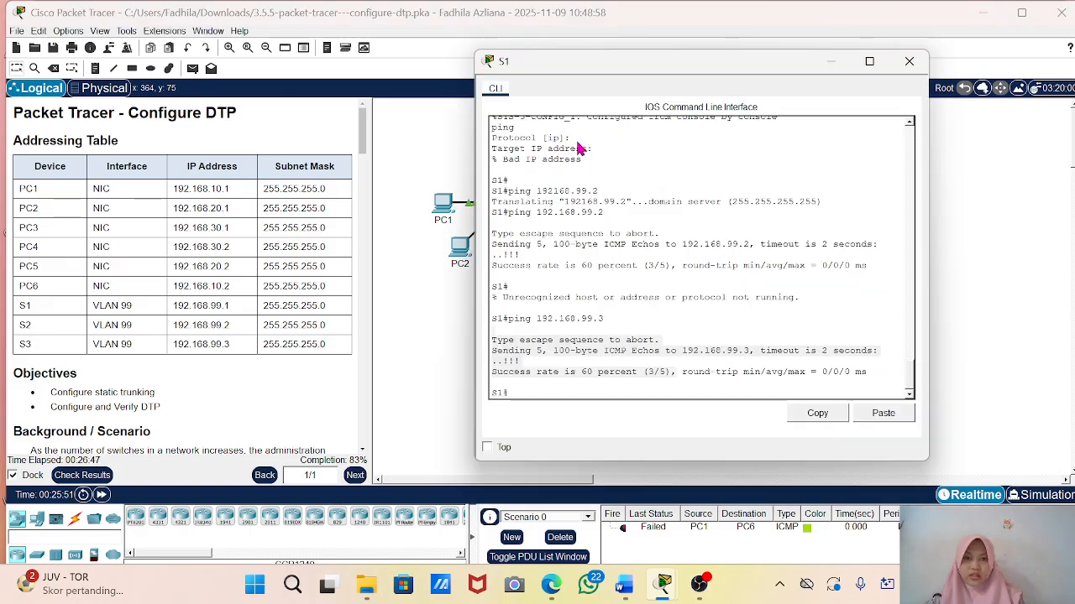
{"action": "left_click_drag", "start_coordinate": [587, 329], "coordinate": [595, 388]}
{"action": "left_click", "coordinate": [595, 389]}
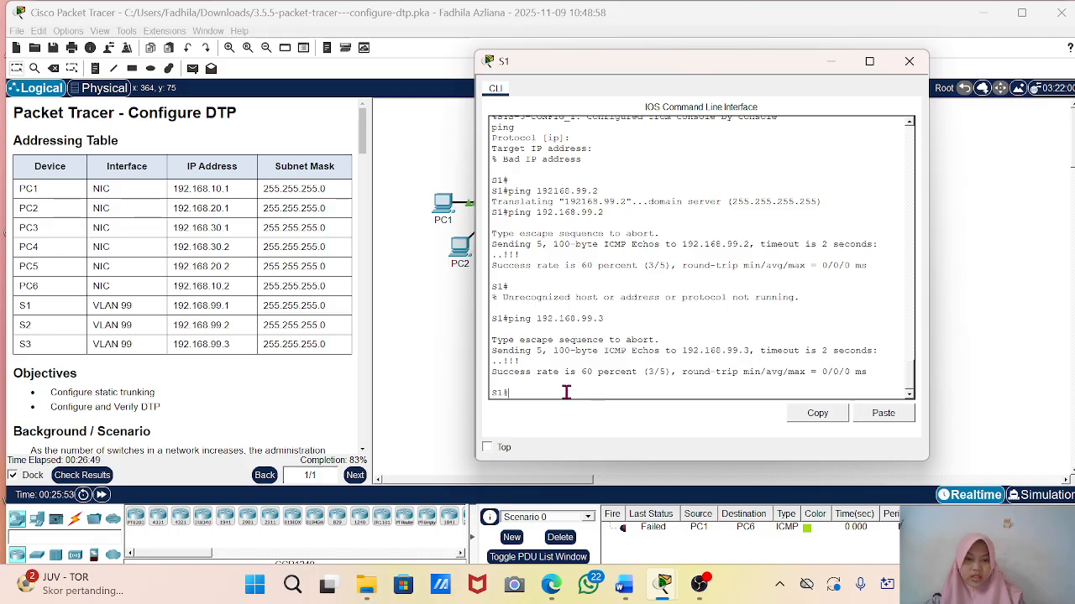
{"action": "key", "text": "Up"}
{"action": "key", "text": "Return"}
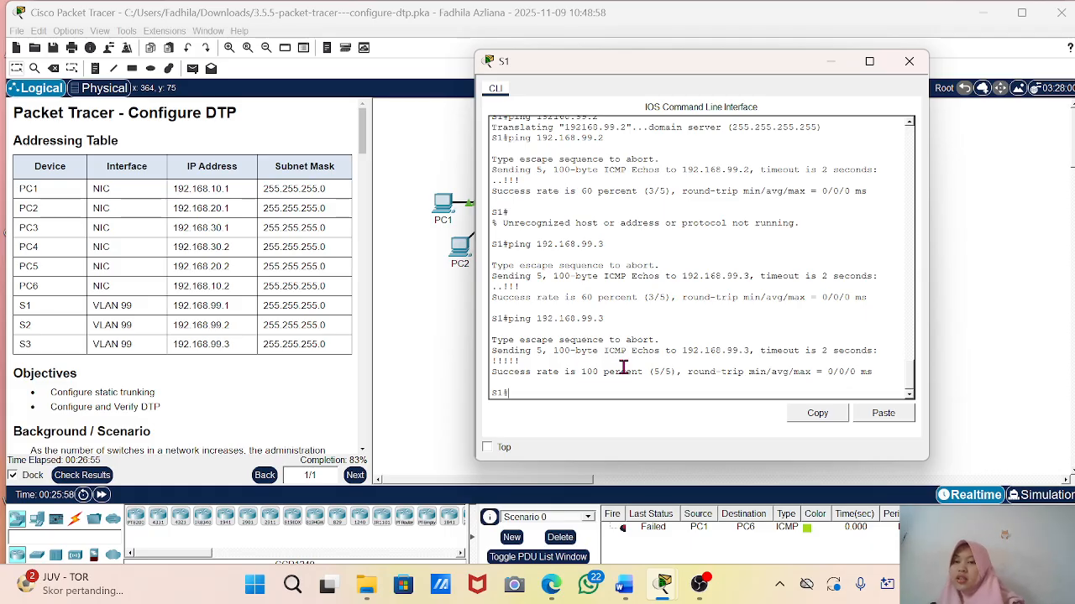
Step: Read the remaining lab instructions, minimize S1's window and send a simple PDU from PC1 to PC6
{"action": "scroll", "coordinate": [178, 368], "scroll_direction": "down", "scroll_amount": 15}
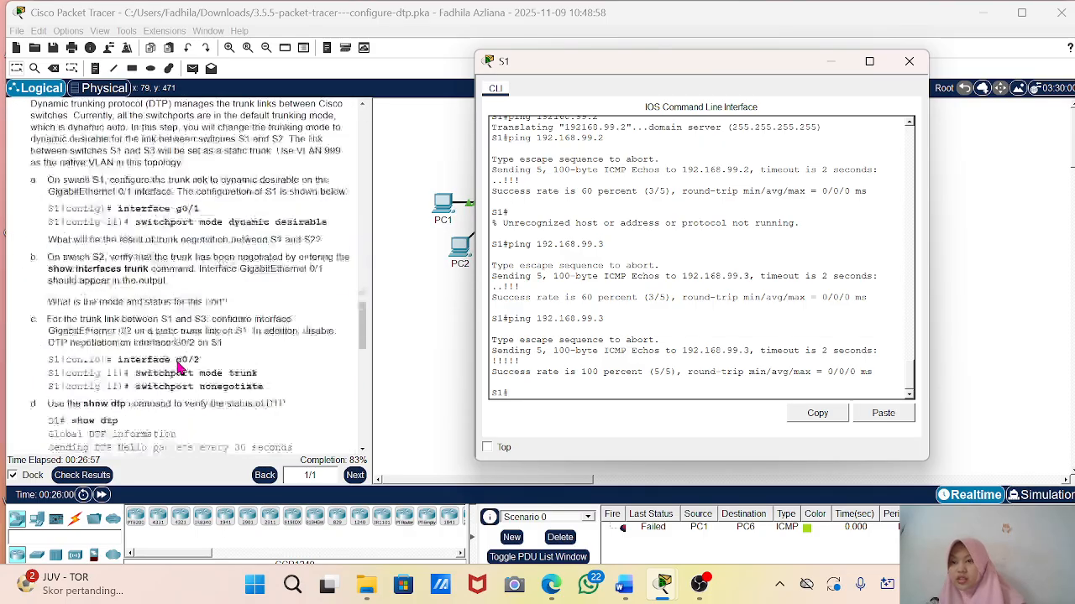
{"action": "scroll", "coordinate": [178, 368], "scroll_direction": "down", "scroll_amount": 8}
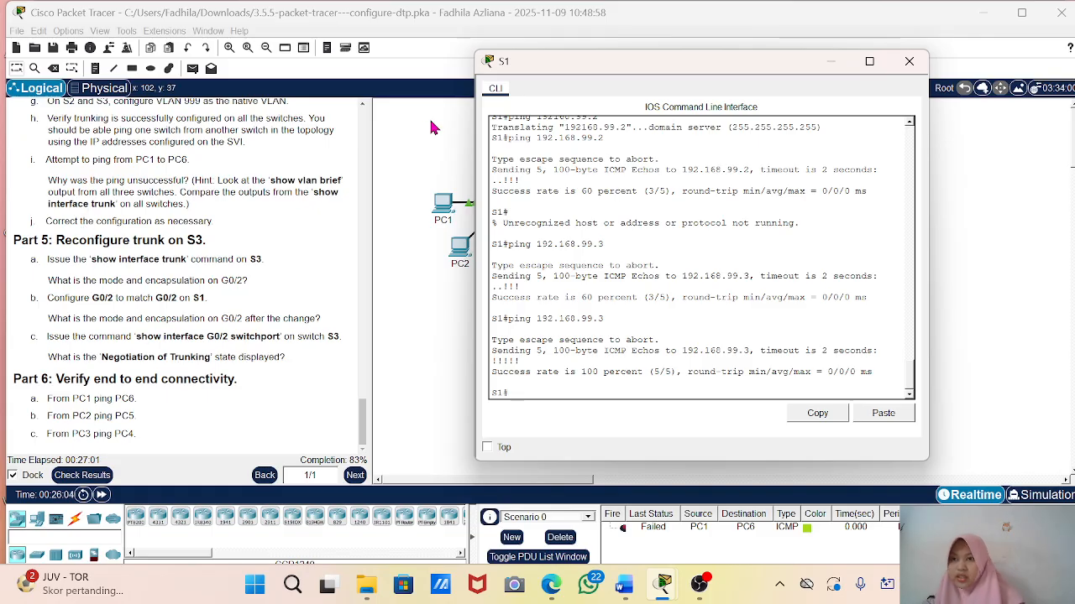
{"action": "double_click", "coordinate": [828, 69]}
{"action": "left_click", "coordinate": [829, 69]}
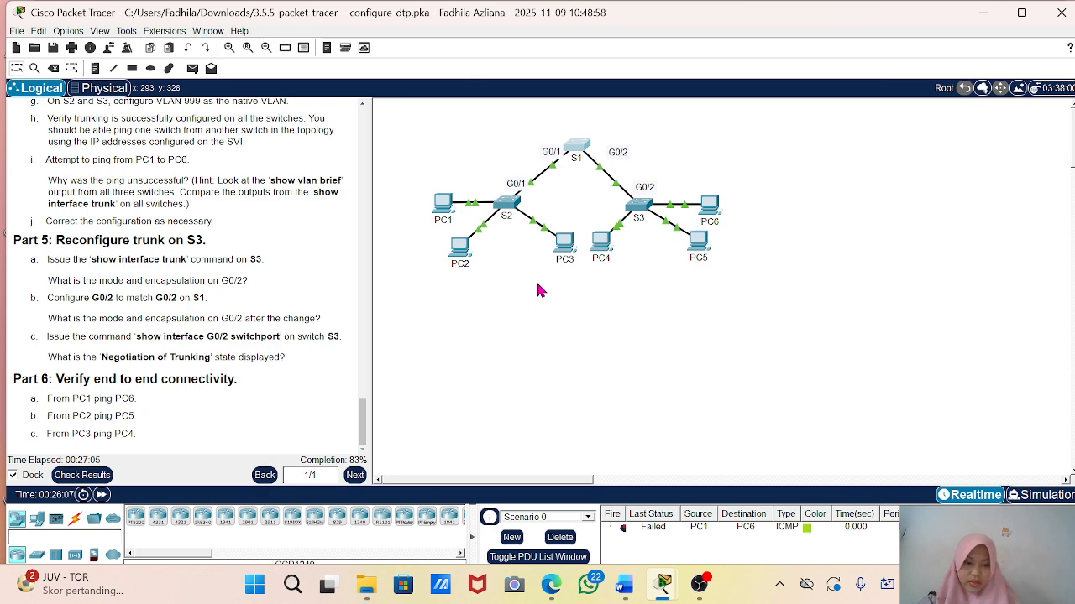
{"action": "key", "text": "p"}
{"action": "left_click", "coordinate": [443, 204]}
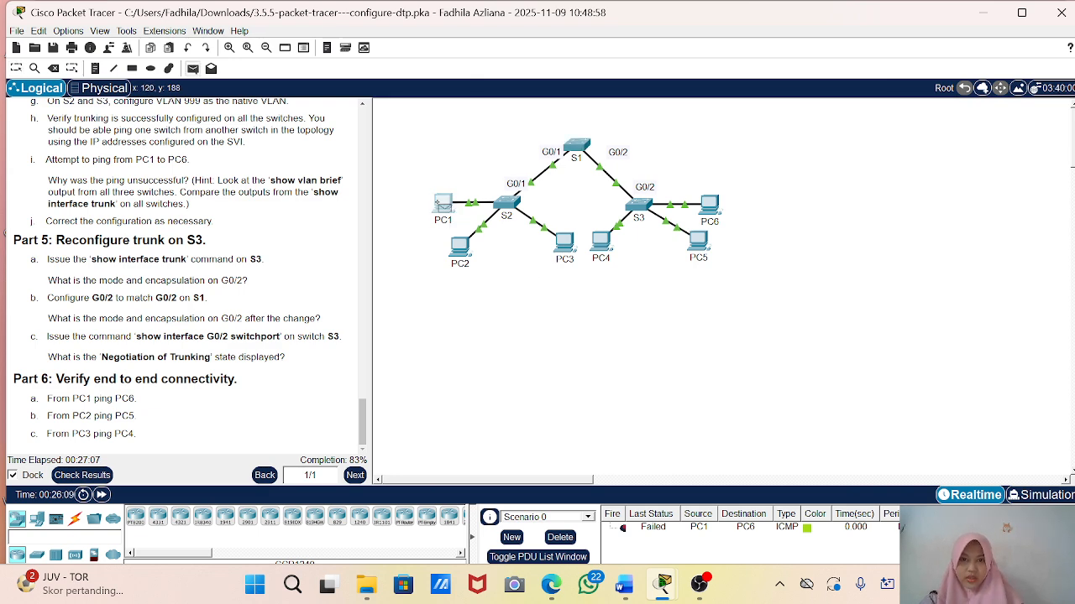
{"action": "left_click", "coordinate": [710, 206]}
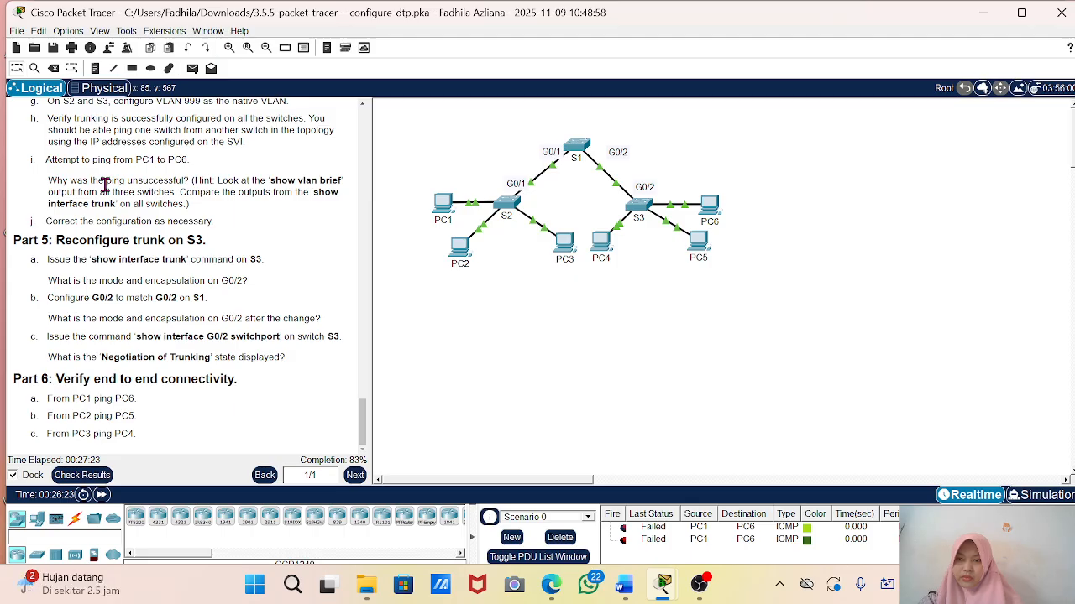
Step: Reopen S1's command line, clear the recalled ping command and list its trunks with show int trunk
{"action": "left_click", "coordinate": [582, 151]}
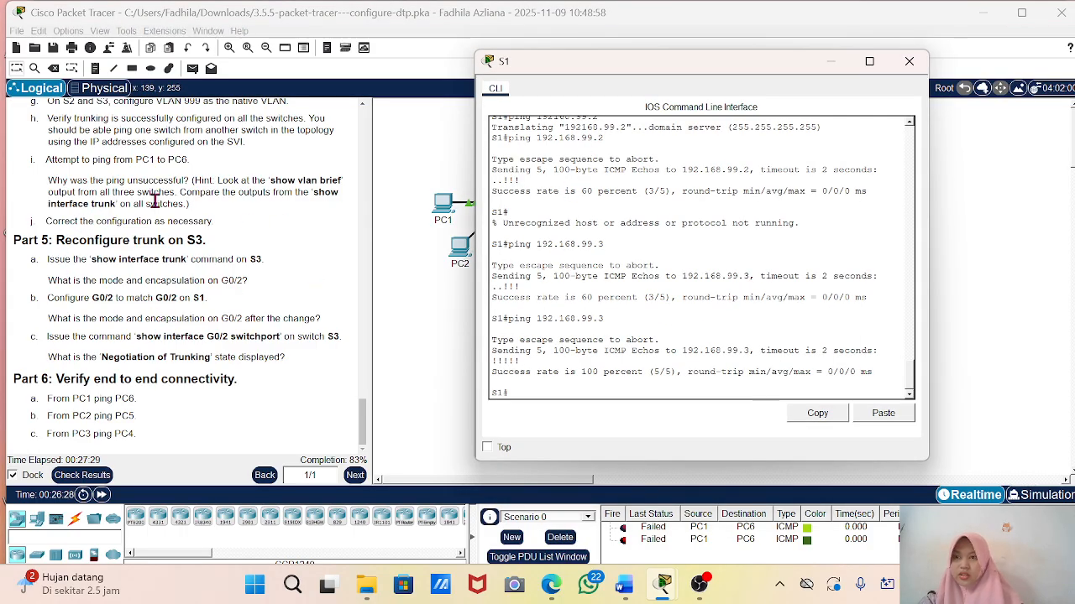
{"action": "left_click", "coordinate": [645, 382]}
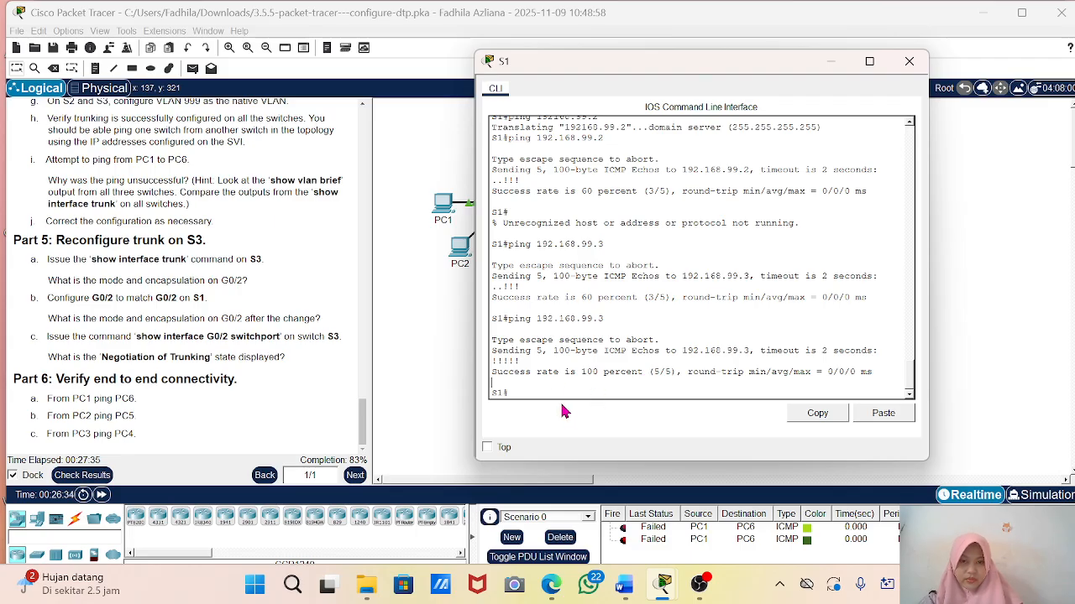
{"action": "type", "text": "ping 192.168.99.2"}
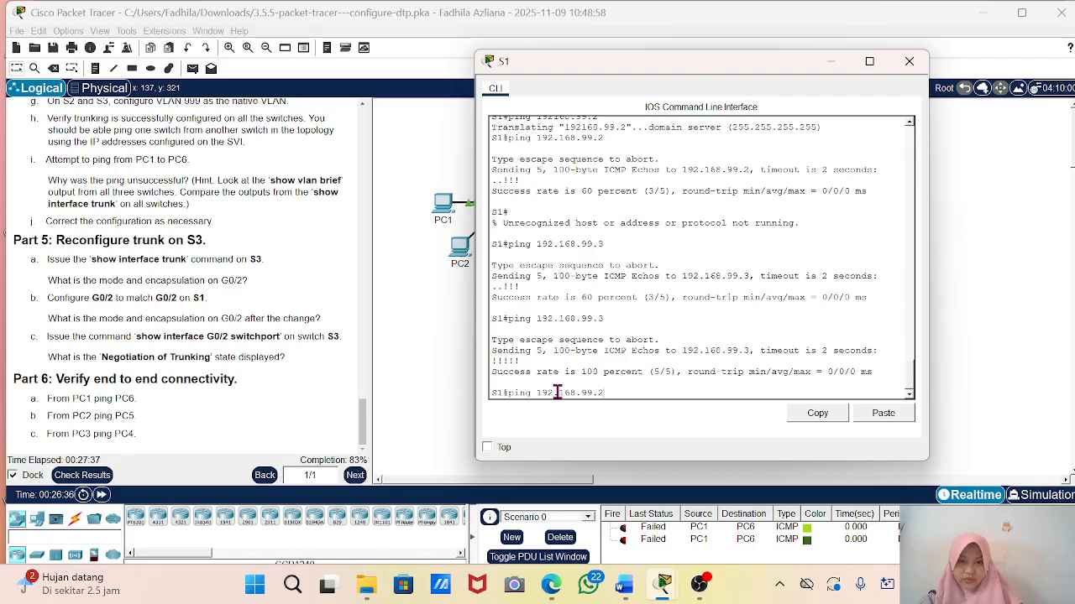
{"action": "key", "text": "BackSpace"}
{"action": "key", "text": "BackSpace"}
{"action": "key", "text": "BackSpace"}
{"action": "key", "text": "BackSpace"}
{"action": "key", "text": "BackSpace"}
{"action": "key", "text": "BackSpace"}
{"action": "key", "text": "BackSpace"}
{"action": "key", "text": "BackSpace"}
{"action": "key", "text": "BackSpace"}
{"action": "key", "text": "BackSpace"}
{"action": "key", "text": "BackSpace"}
{"action": "key", "text": "BackSpace"}
{"action": "key", "text": "BackSpace"}
{"action": "key", "text": "BackSpace"}
{"action": "key", "text": "BackSpace"}
{"action": "key", "text": "BackSpace"}
{"action": "key", "text": "BackSpace"}
{"action": "type", "text": "show int trunk"}
{"action": "key", "text": "Return"}
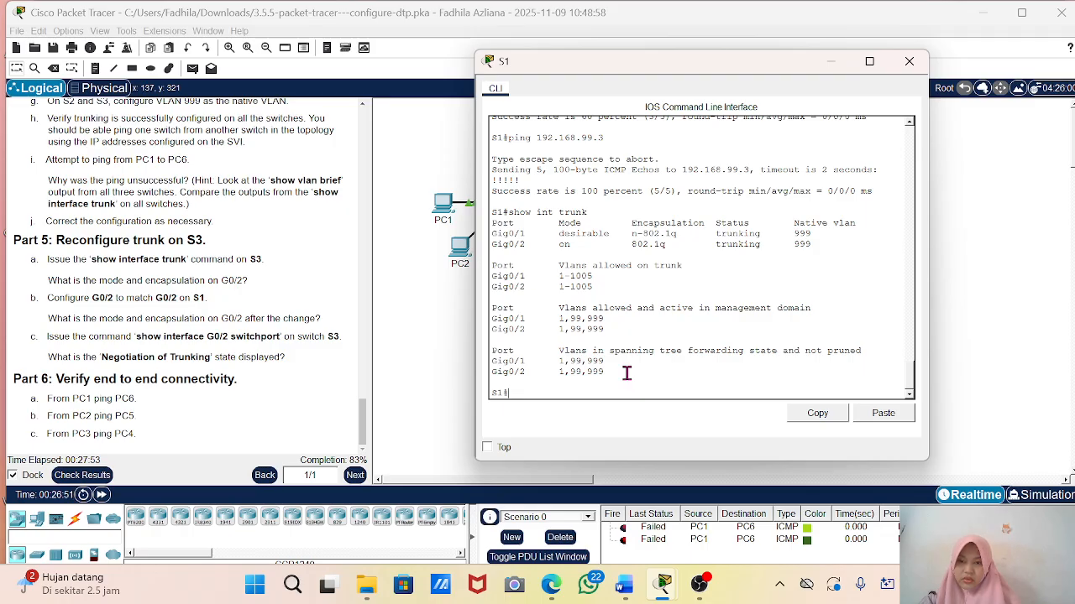
Step: Minimize S1's window, check the trunk commands already entered in S2's command line, and minimize S2's window
{"action": "left_click", "coordinate": [831, 61]}
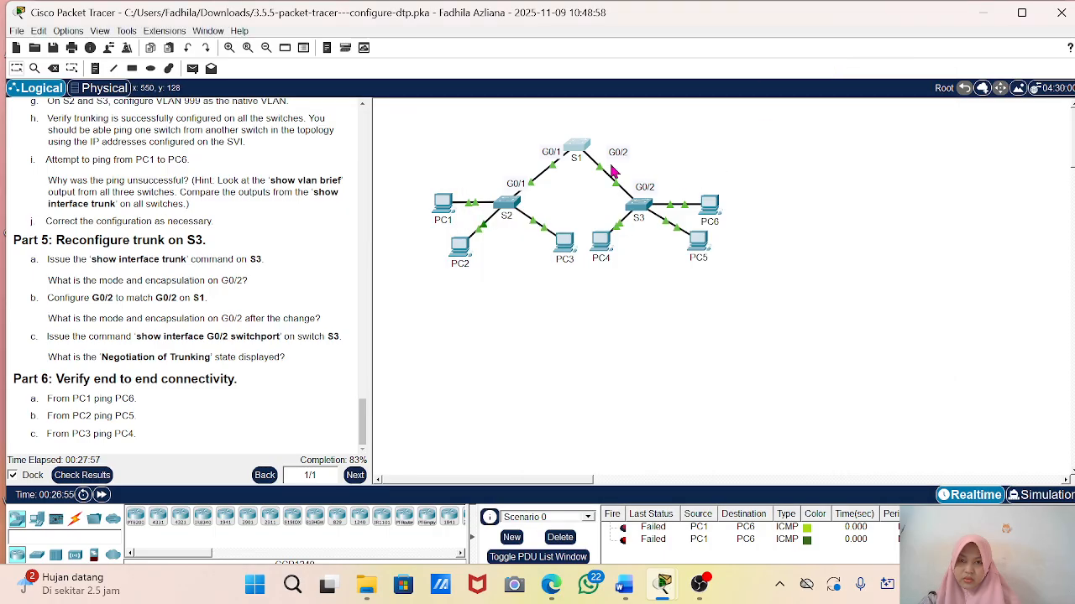
{"action": "left_click", "coordinate": [506, 207]}
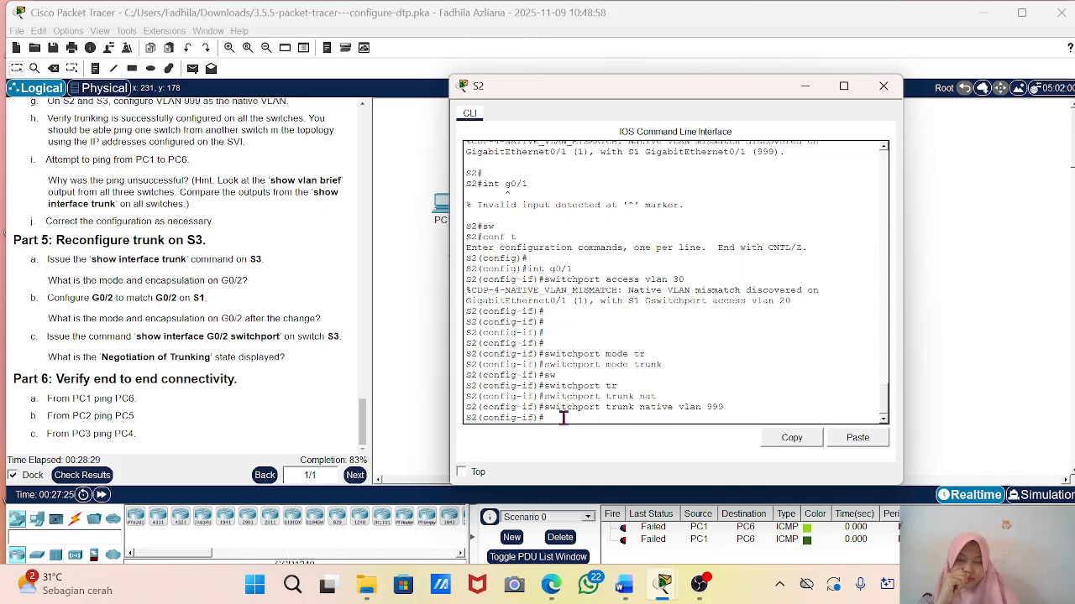
{"action": "left_click", "coordinate": [808, 91]}
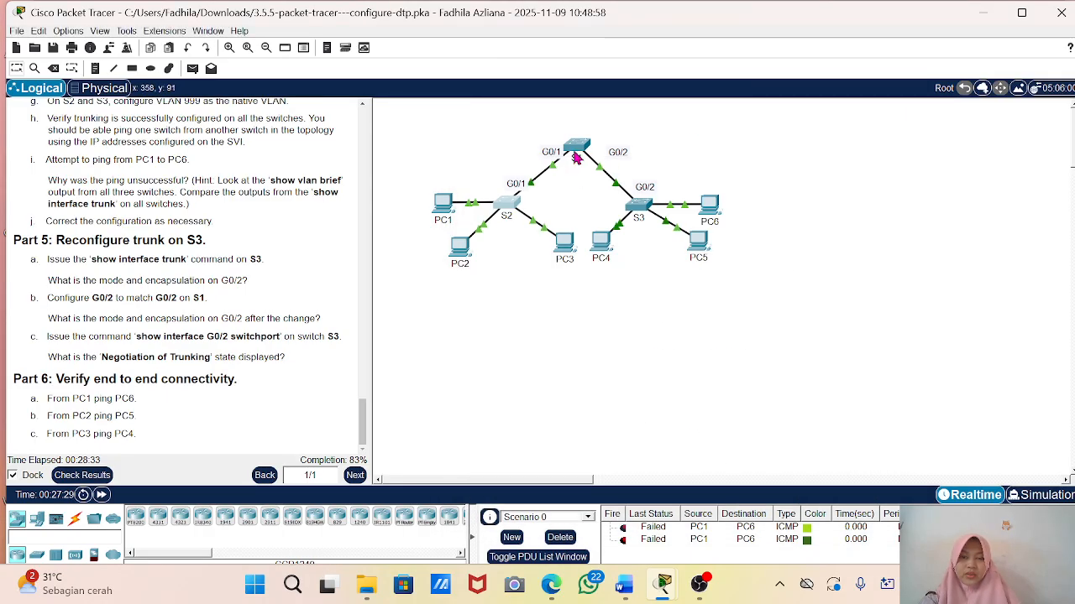
Step: List S1's VLANs with show vlan brief and read through the VLAN table
{"action": "left_click", "coordinate": [576, 159]}
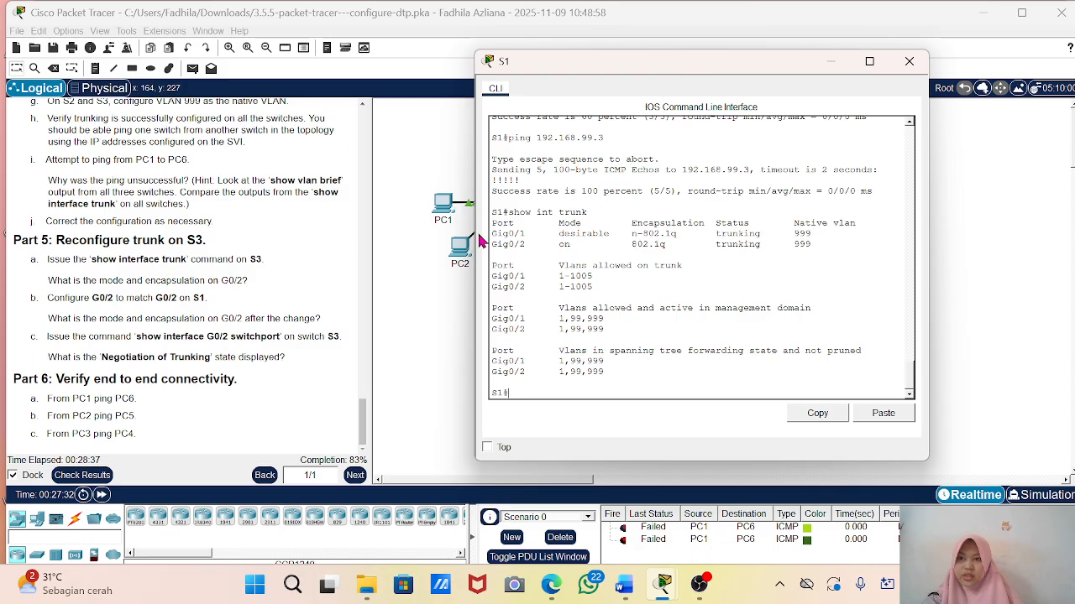
{"action": "type", "text": "sh"}
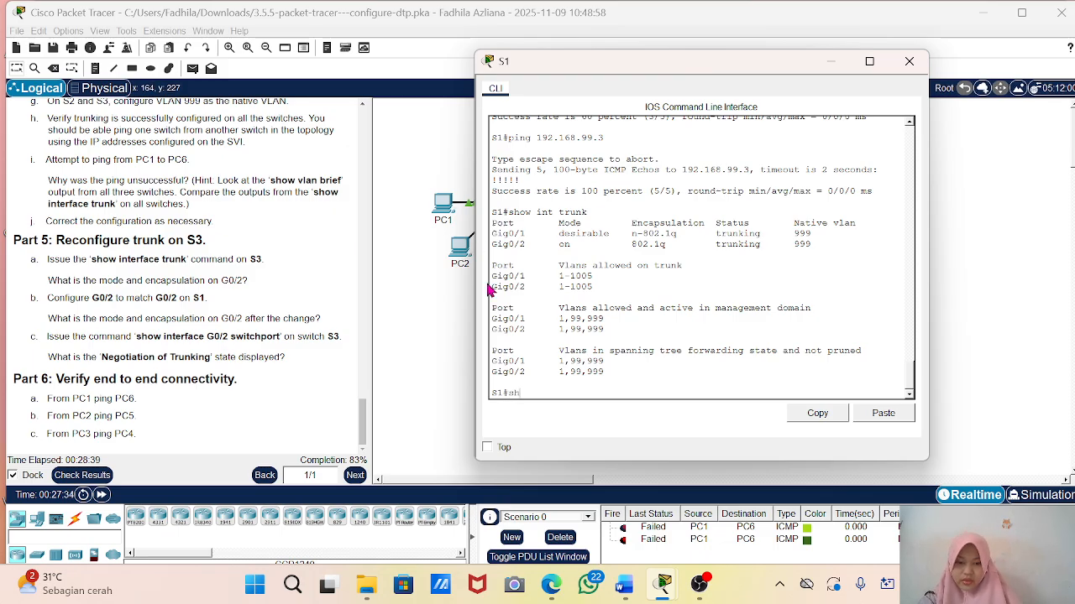
{"action": "type", "text": "ow vlan brief"}
{"action": "key", "text": "Return"}
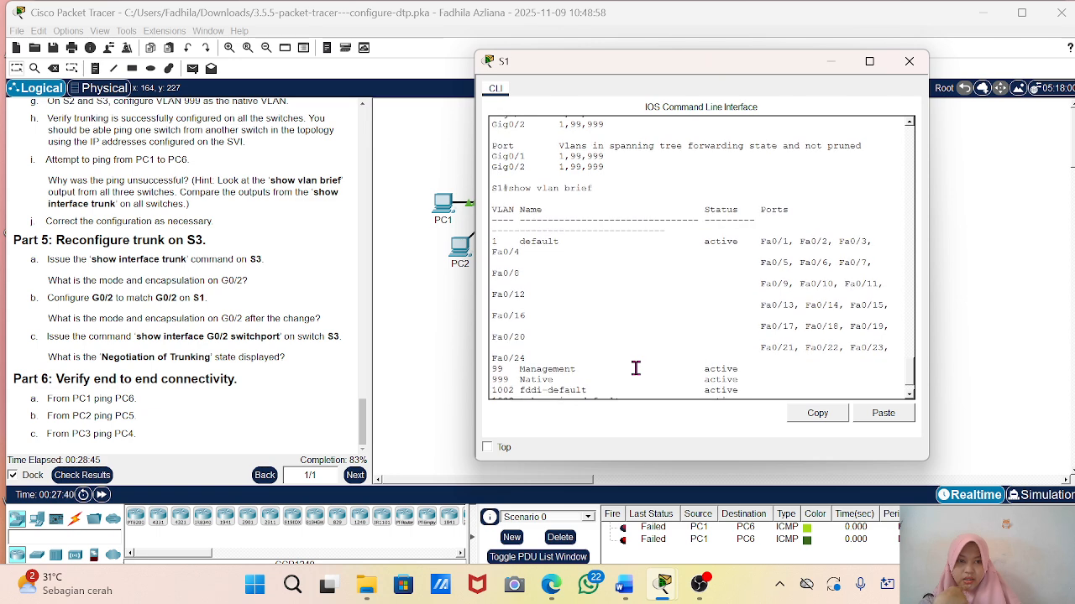
{"action": "scroll", "coordinate": [636, 367], "scroll_direction": "up", "scroll_amount": 1}
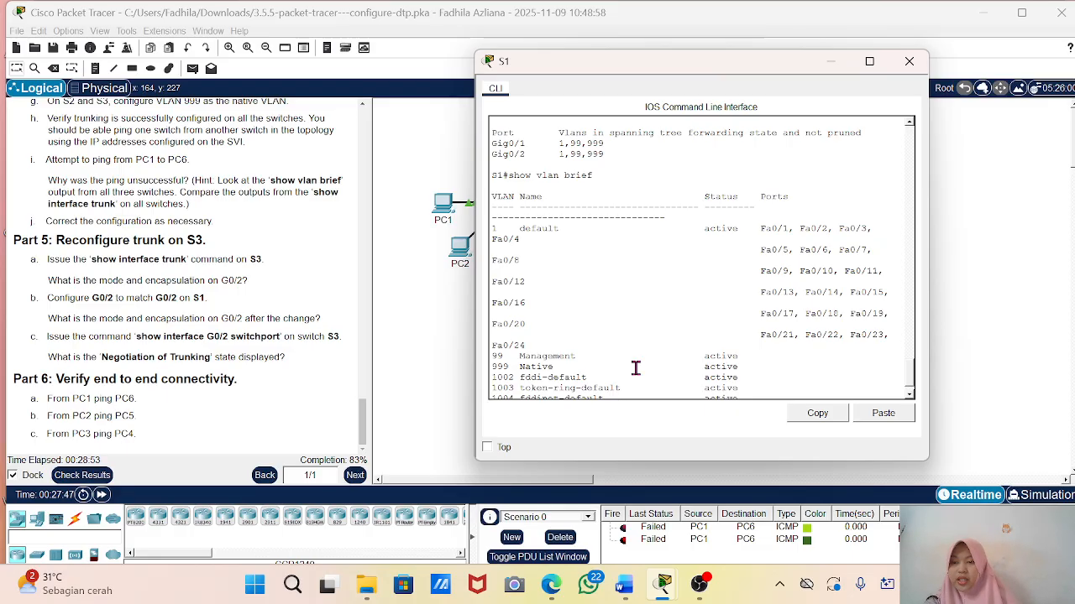
{"action": "scroll", "coordinate": [720, 323], "scroll_direction": "up", "scroll_amount": 1}
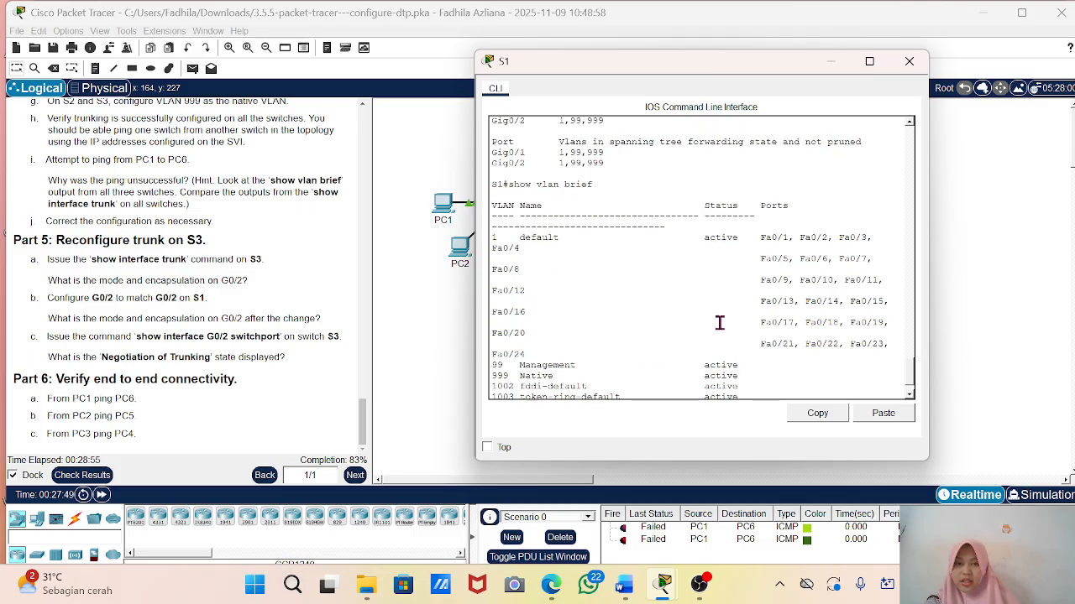
{"action": "scroll", "coordinate": [720, 323], "scroll_direction": "down", "scroll_amount": 2}
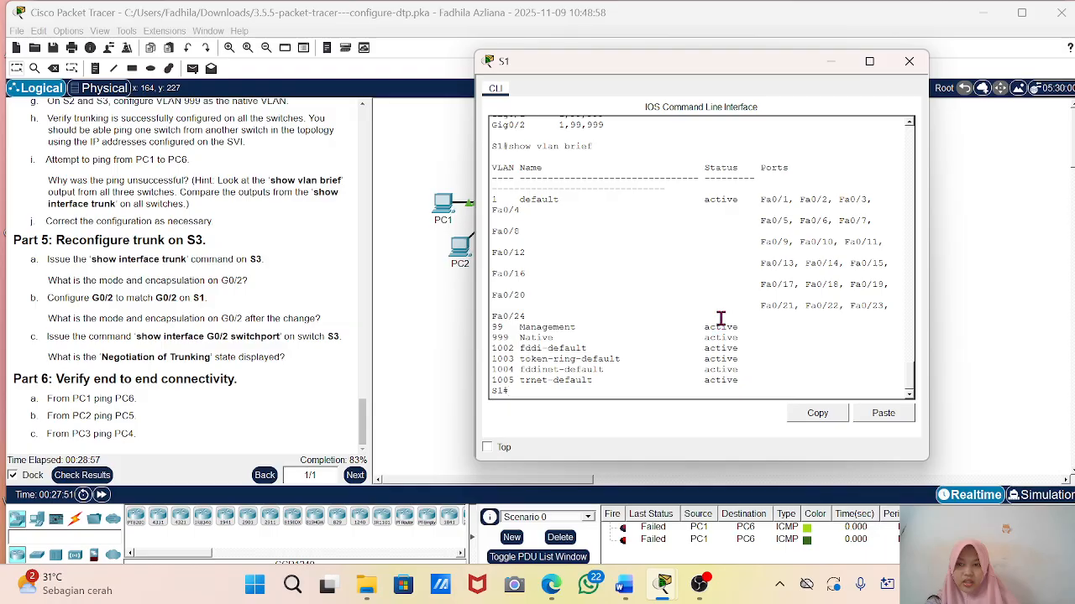
Step: Reopen S1's command line and compare its VLAN list with its trunk output
{"action": "left_click", "coordinate": [827, 67]}
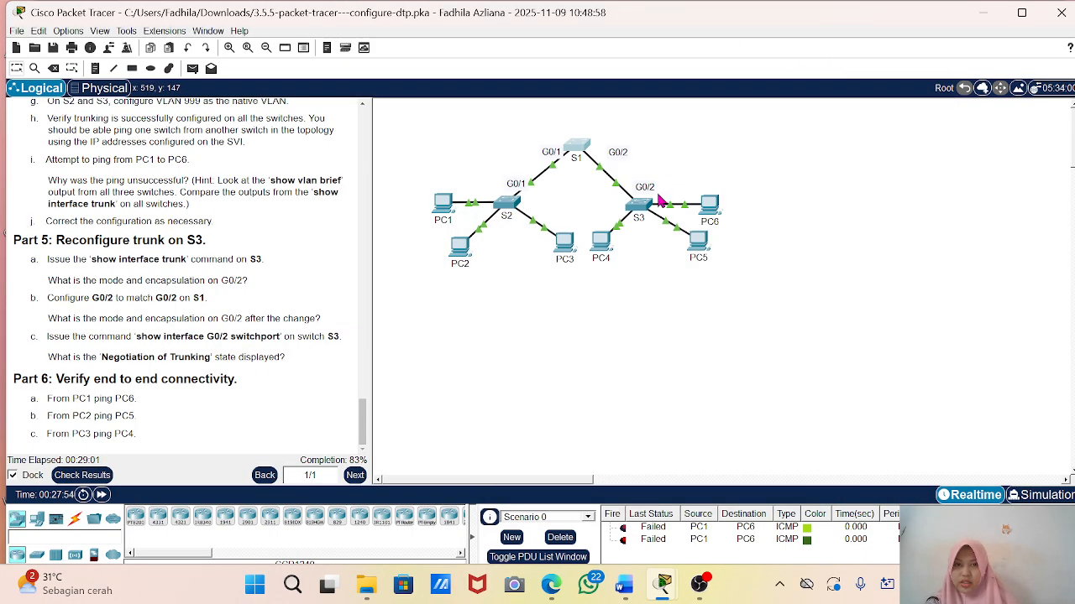
{"action": "left_click", "coordinate": [578, 146]}
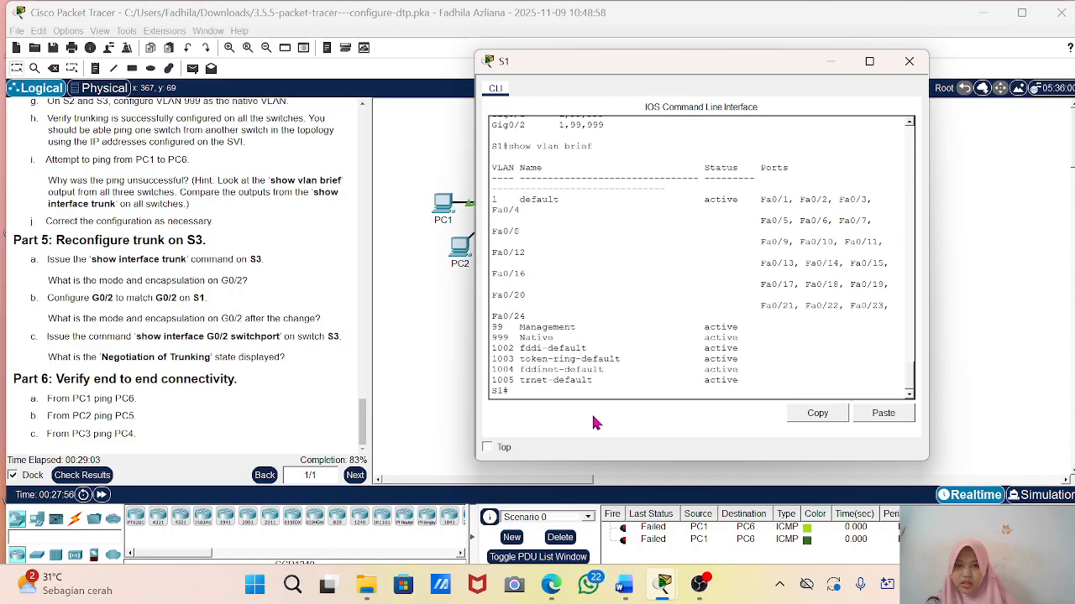
{"action": "left_click_drag", "start_coordinate": [511, 327], "coordinate": [555, 359]}
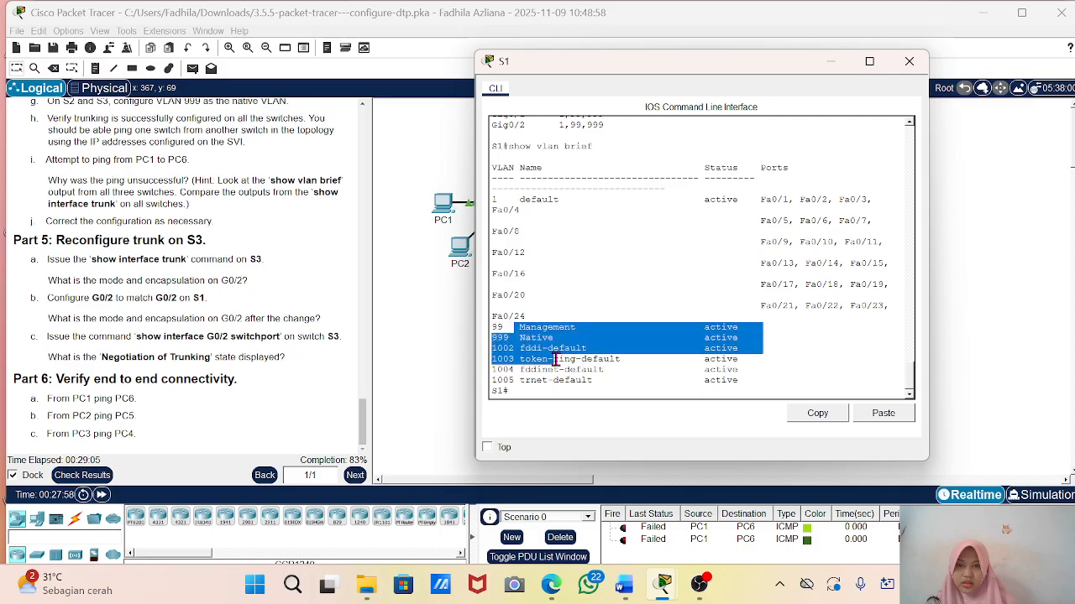
{"action": "left_click", "coordinate": [555, 359]}
{"action": "scroll", "coordinate": [555, 359], "scroll_direction": "up", "scroll_amount": 5}
{"action": "scroll", "coordinate": [555, 358], "scroll_direction": "down", "scroll_amount": 5}
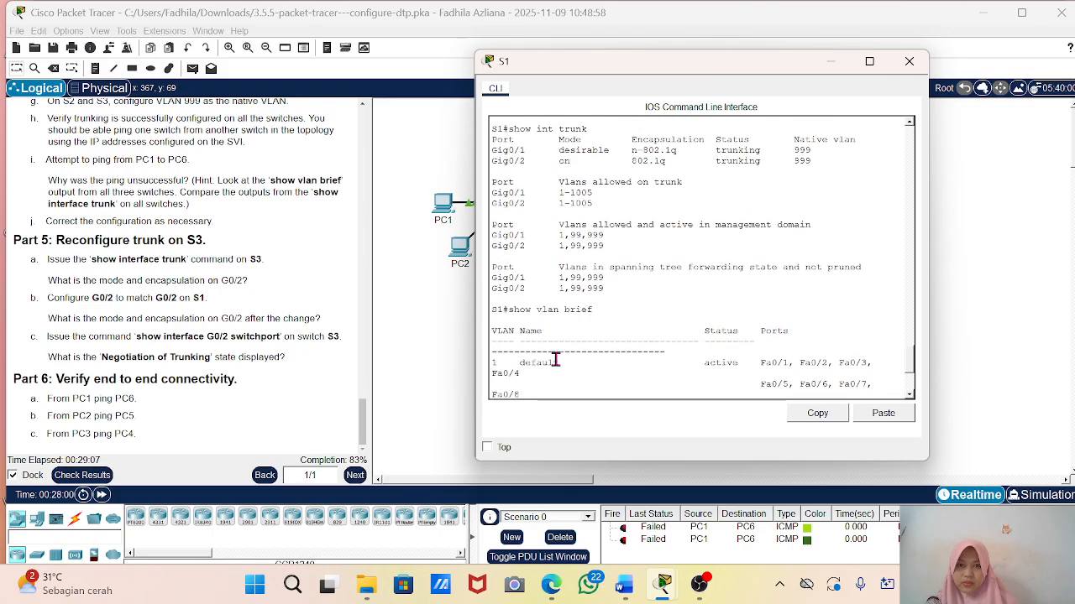
{"action": "scroll", "coordinate": [554, 359], "scroll_direction": "up", "scroll_amount": 6}
{"action": "scroll", "coordinate": [555, 359], "scroll_direction": "down", "scroll_amount": 5}
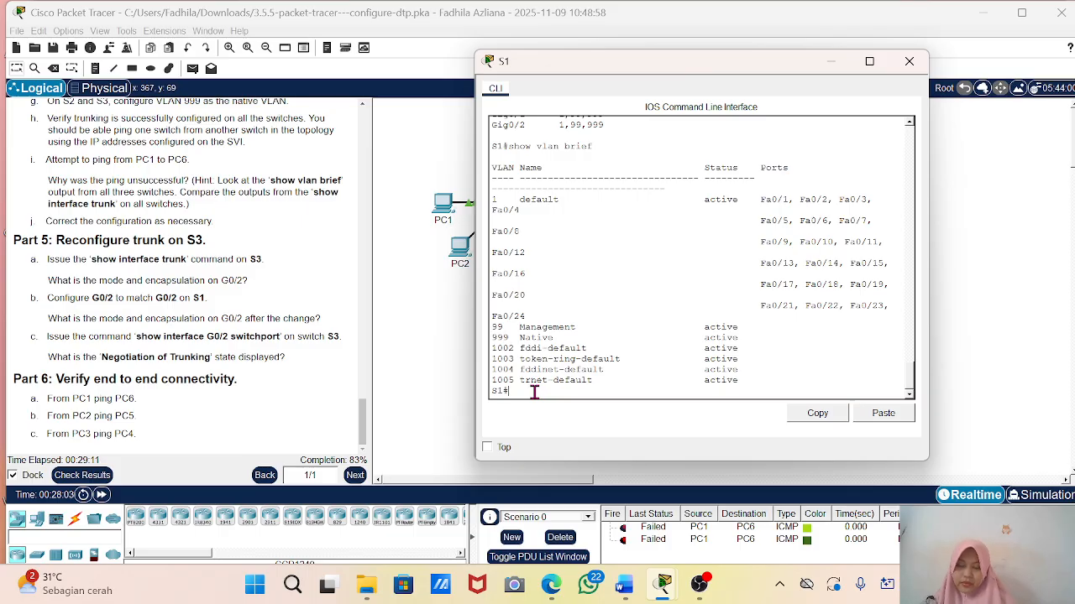
Step: Try to create VLAN 10 on S1 with vlan 10 from the privileged prompt
{"action": "type", "text": "vlan 10"}
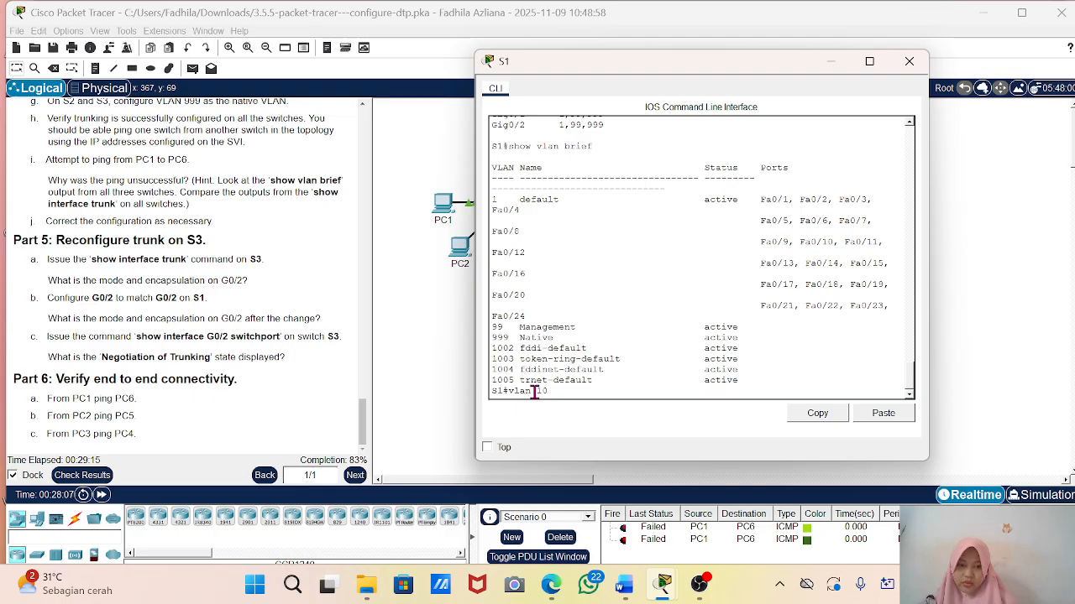
{"action": "key", "text": "Return"}
{"action": "key", "text": "Return"}
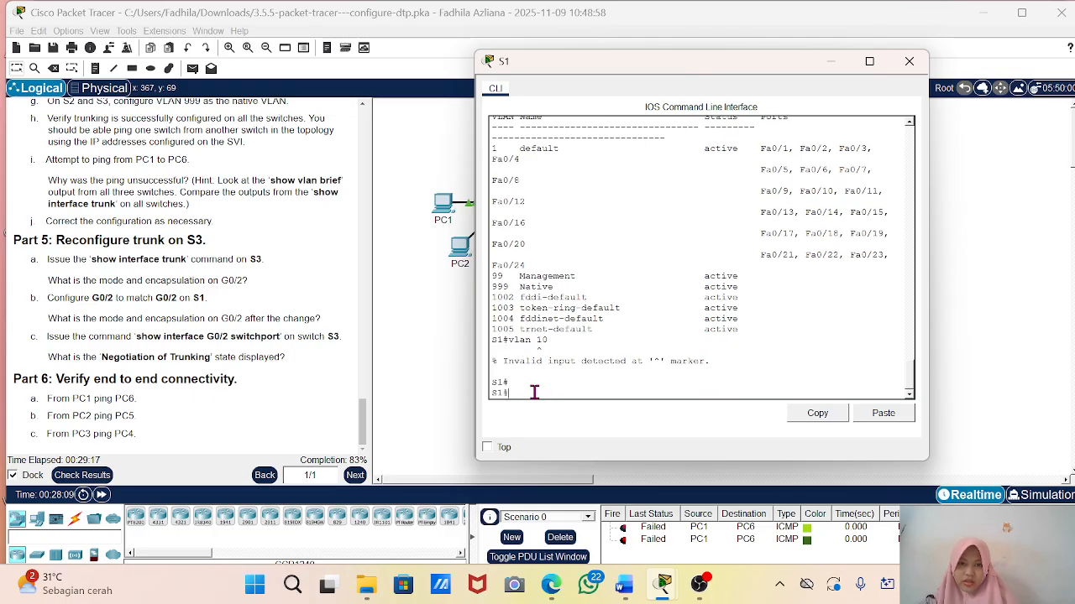
Step: Enter global configuration mode on S1 with conf t and create VLAN 10 with the name Red
{"action": "type", "text": "conf t"}
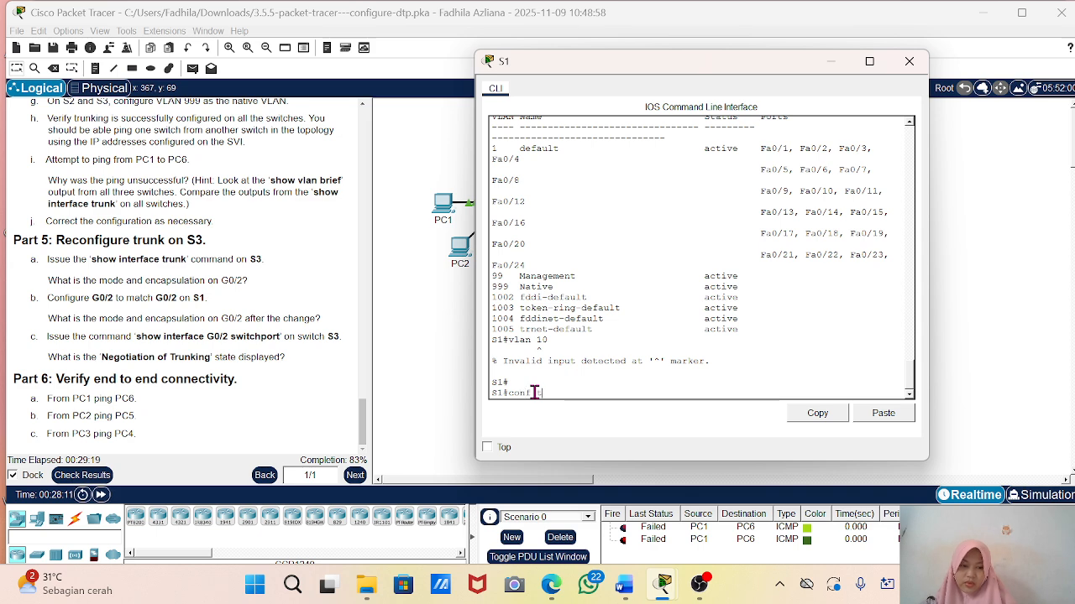
{"action": "key", "text": "Return"}
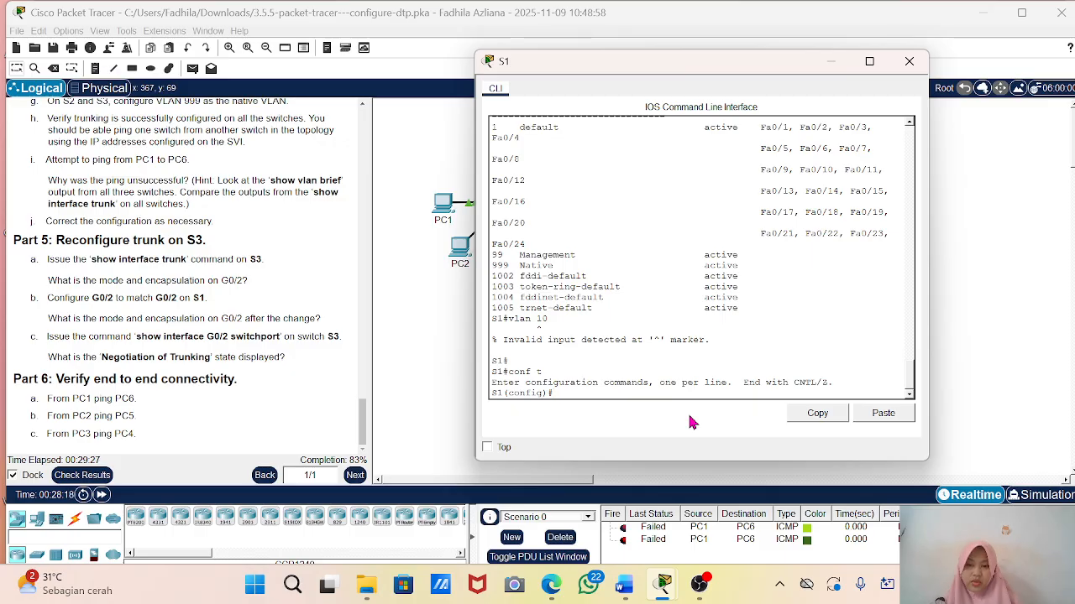
{"action": "type", "text": "vlan "}
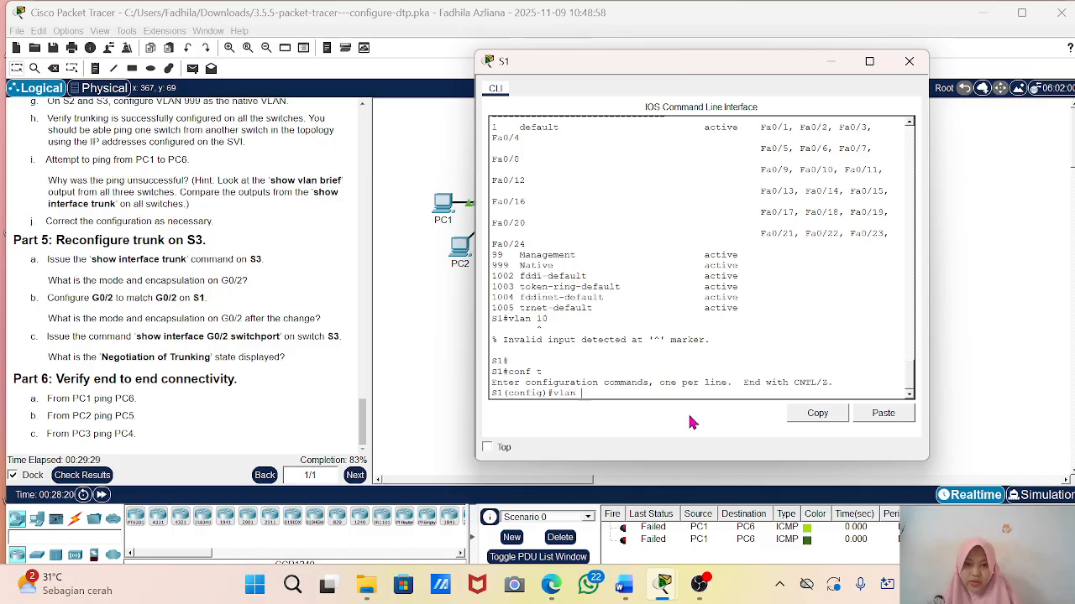
{"action": "type", "text": "10"}
{"action": "key", "text": "Return"}
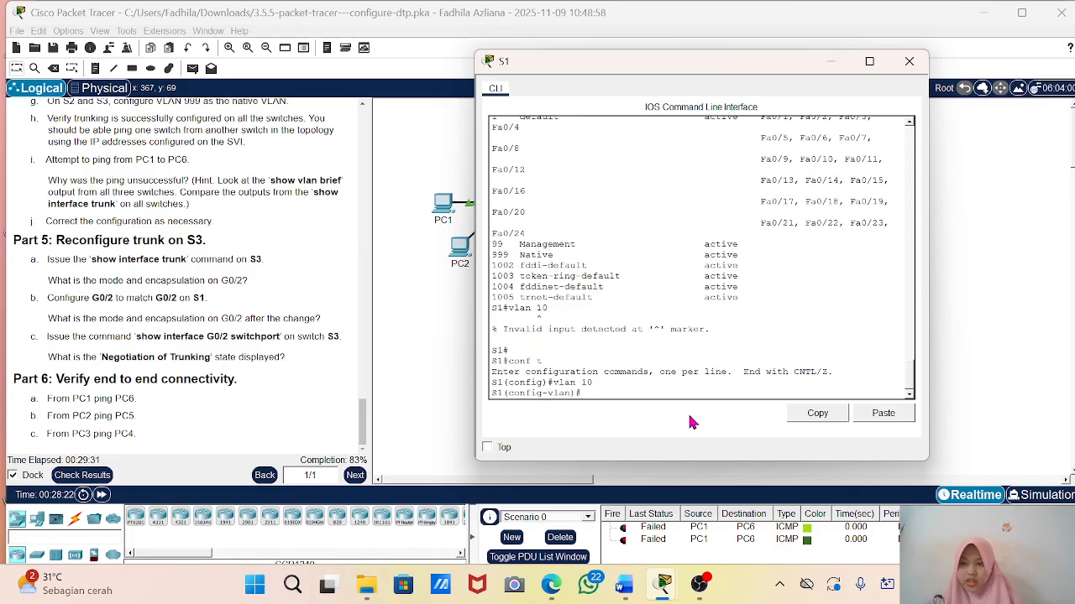
{"action": "type", "text": "name "}
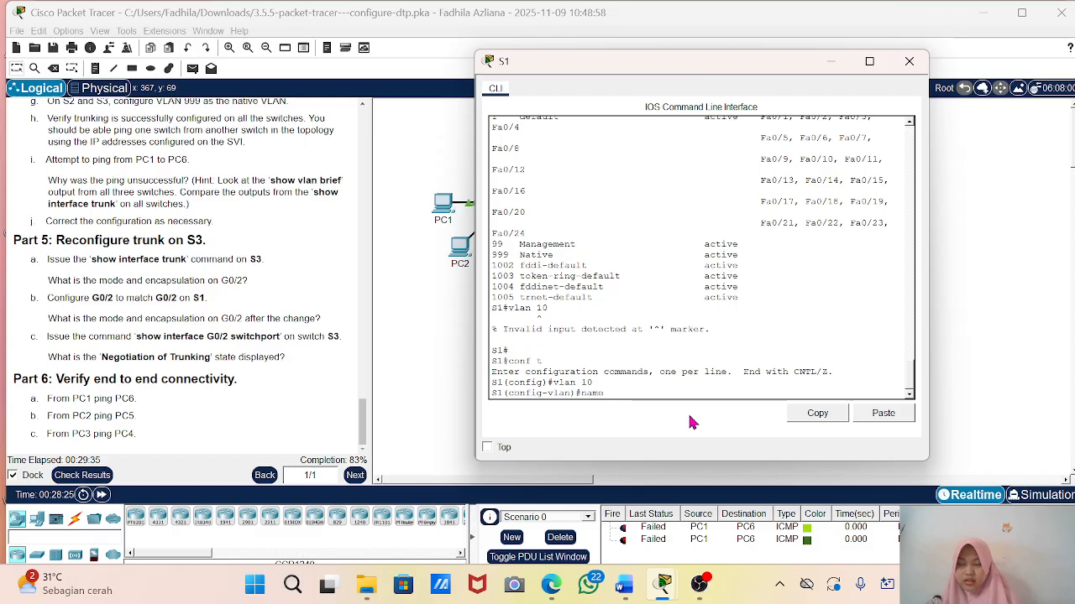
{"action": "type", "text": "Re"}
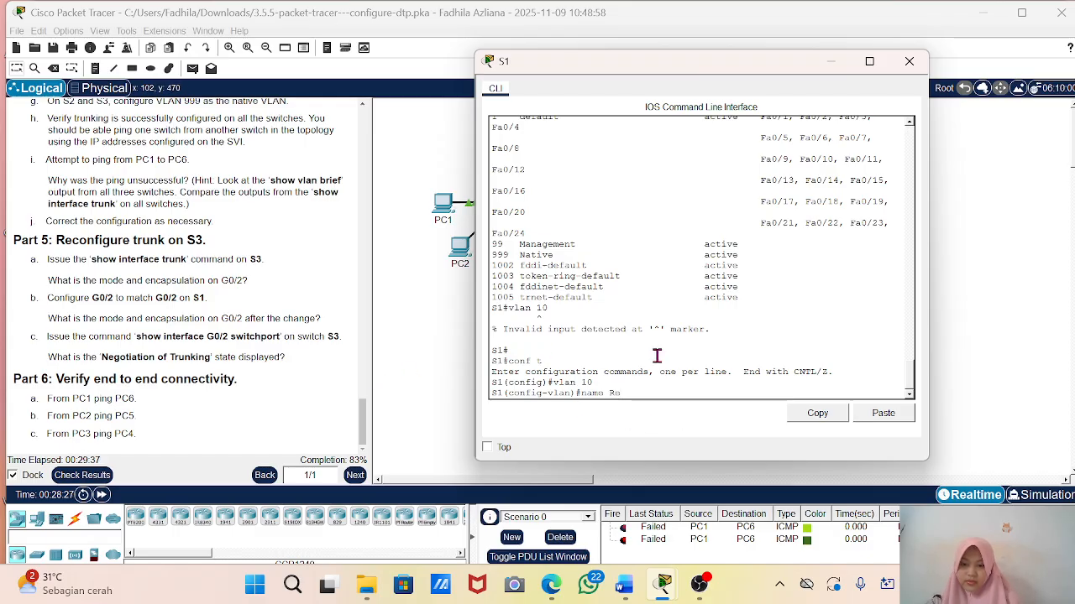
{"action": "type", "text": "d"}
{"action": "key", "text": "Return"}
Step: Create VLAN 20 on S1 and name it Blue
{"action": "type", "text": "b"}
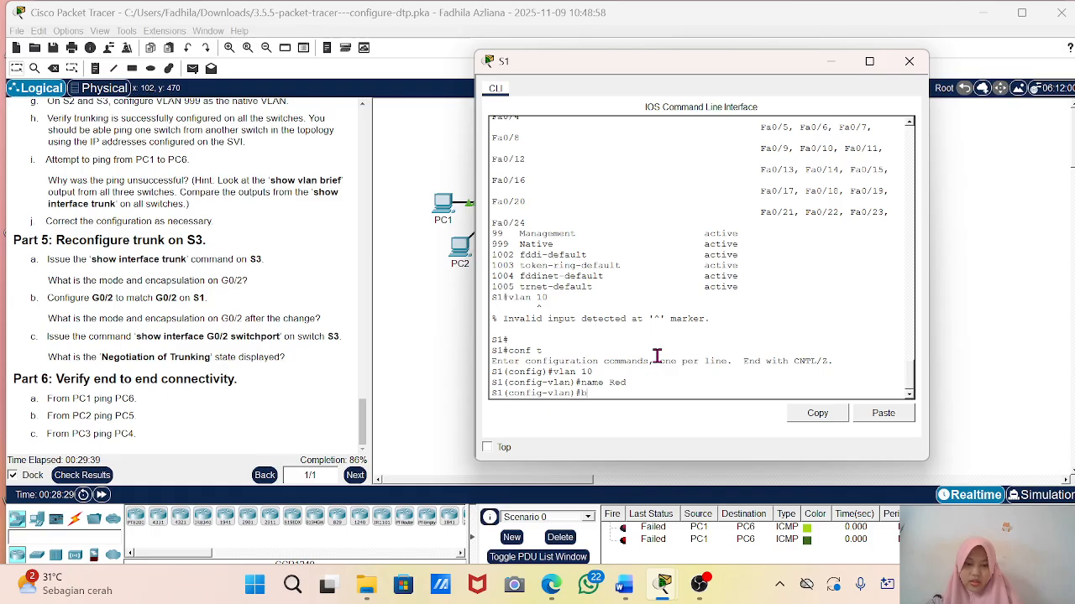
{"action": "key", "text": "BackSpace"}
{"action": "type", "text": "vlan 20"}
{"action": "key", "text": "Return"}
{"action": "type", "text": "name"}
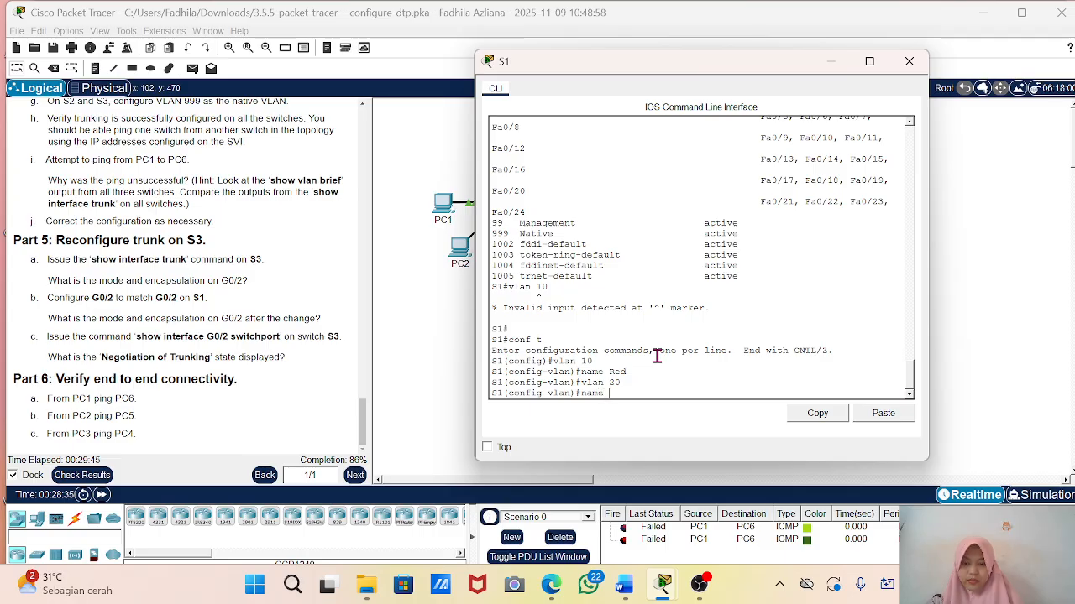
{"action": "type", "text": " B"}
{"action": "type", "text": "lud"}
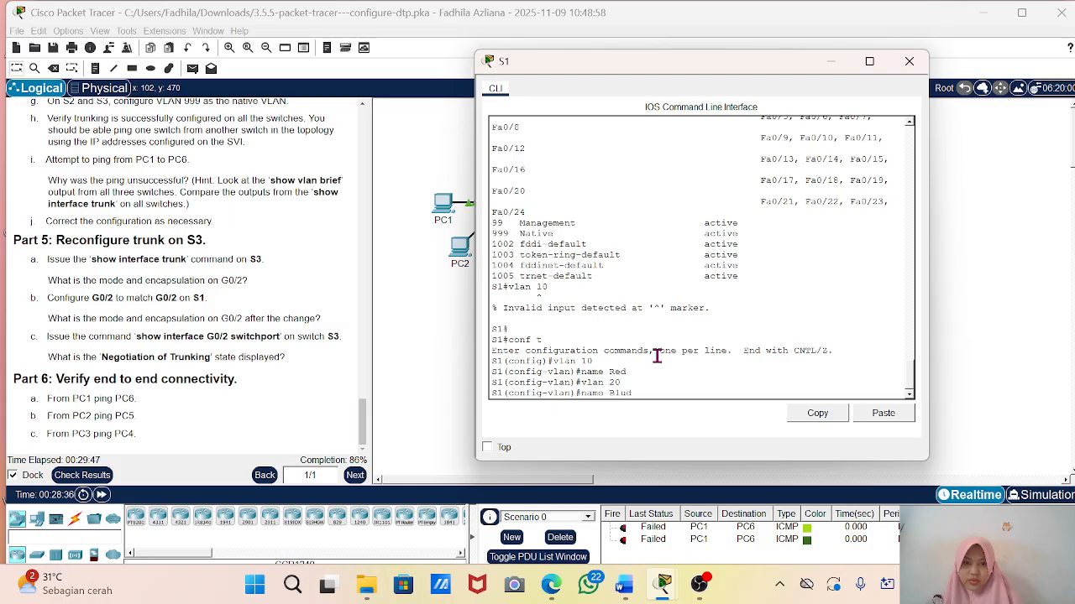
{"action": "key", "text": "Return"}
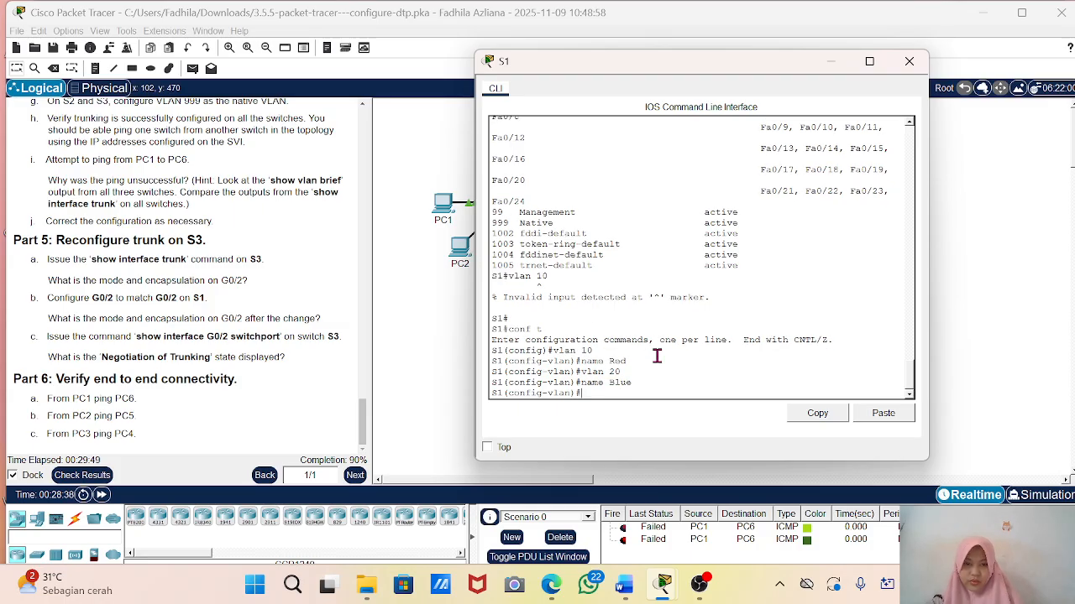
Step: Create VLAN 30 on S1 and name it Yellow
{"action": "key", "text": "Up"}
{"action": "key", "text": "Up"}
{"action": "key", "text": "BackSpace"}
{"action": "key", "text": "BackSpace"}
{"action": "type", "text": "30"}
{"action": "key", "text": "Return"}
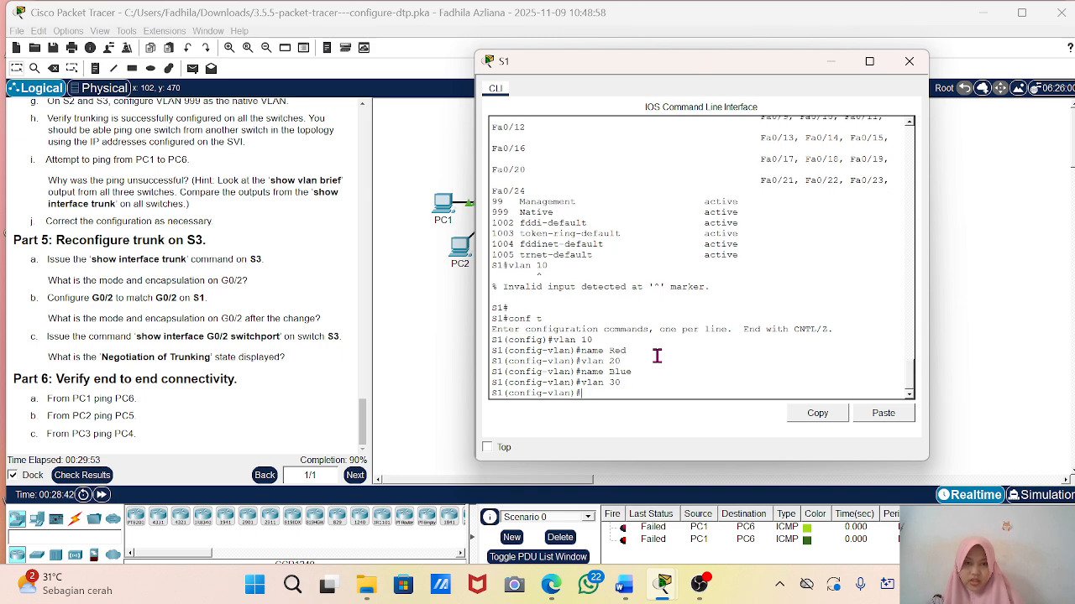
{"action": "key", "text": "Up"}
{"action": "key", "text": "Up"}
{"action": "key", "text": "BackSpace"}
{"action": "key", "text": "BackSpace"}
{"action": "key", "text": "BackSpace"}
{"action": "key", "text": "BackSpace"}
{"action": "type", "text": "Yellow"}
{"action": "key", "text": "Return"}
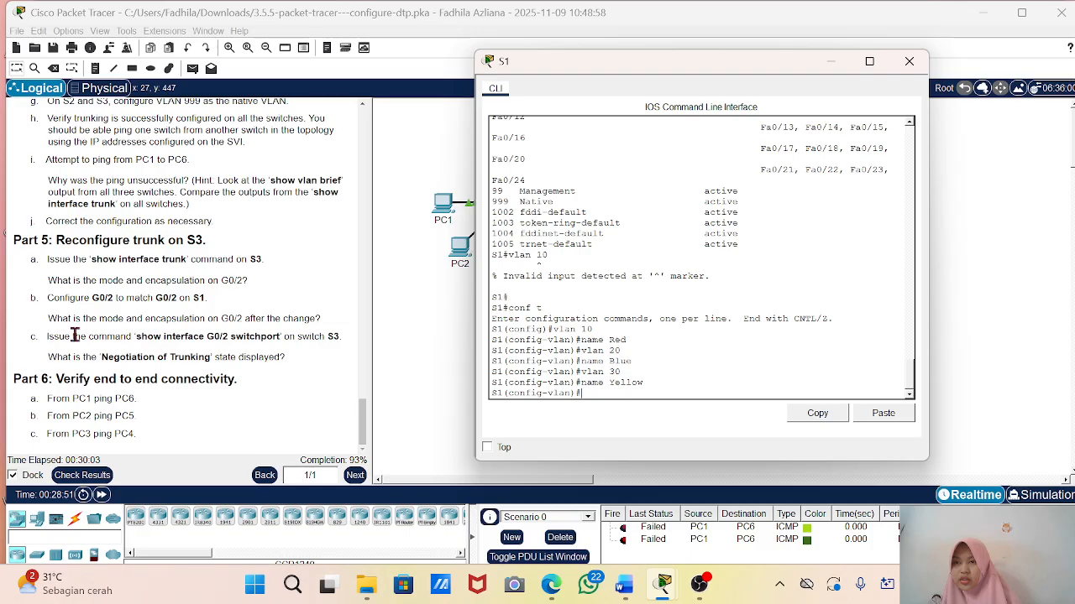
Step: Minimize S1's window, send a simple PDU from PC1 to PC6, and check its status in the PDU list
{"action": "left_click", "coordinate": [833, 62]}
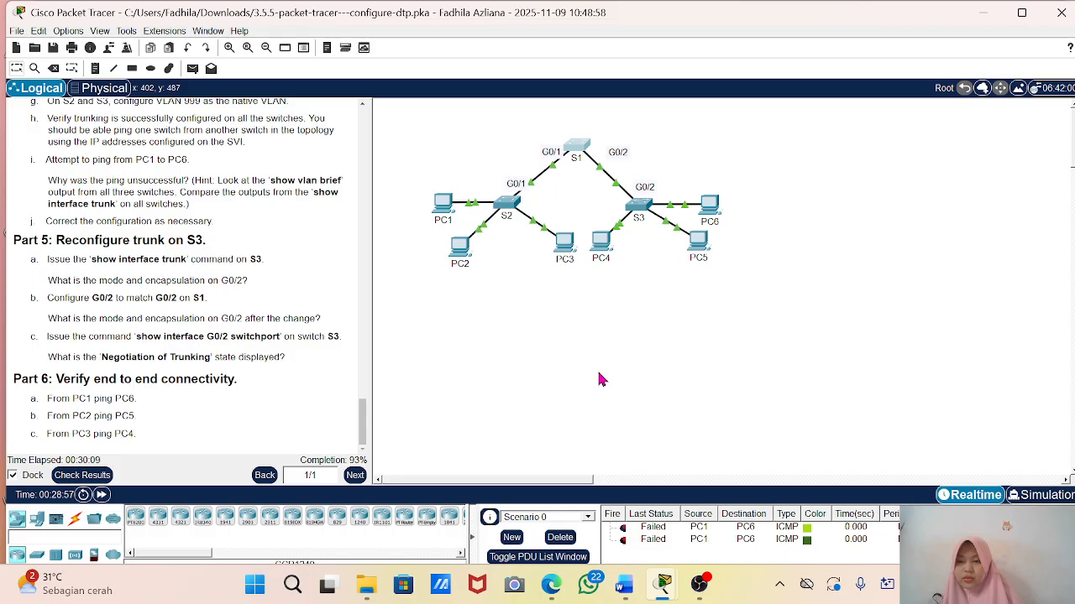
{"action": "key", "text": "p"}
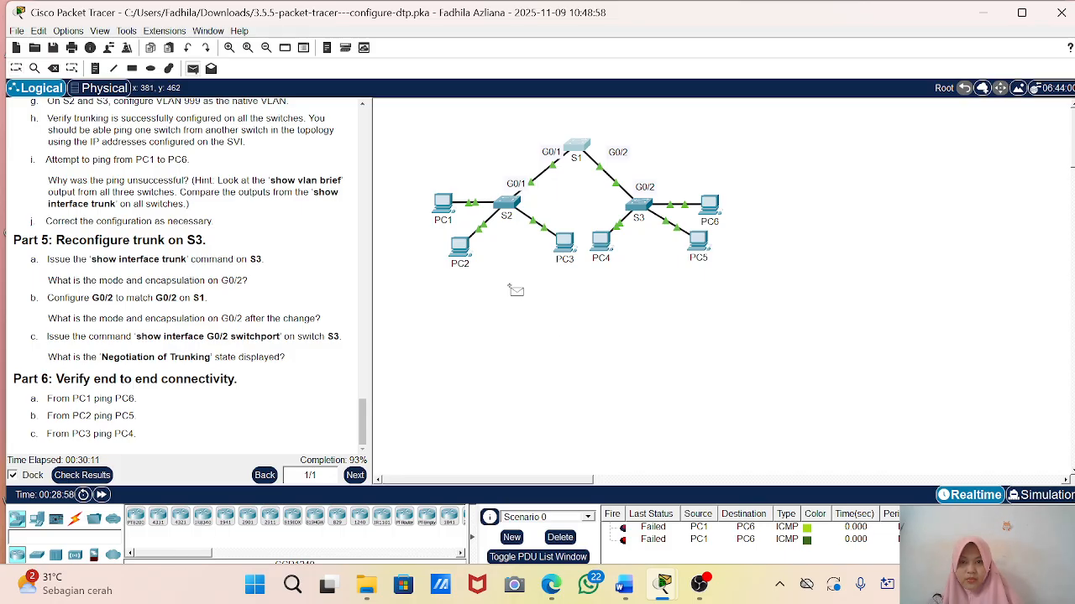
{"action": "left_click", "coordinate": [438, 202]}
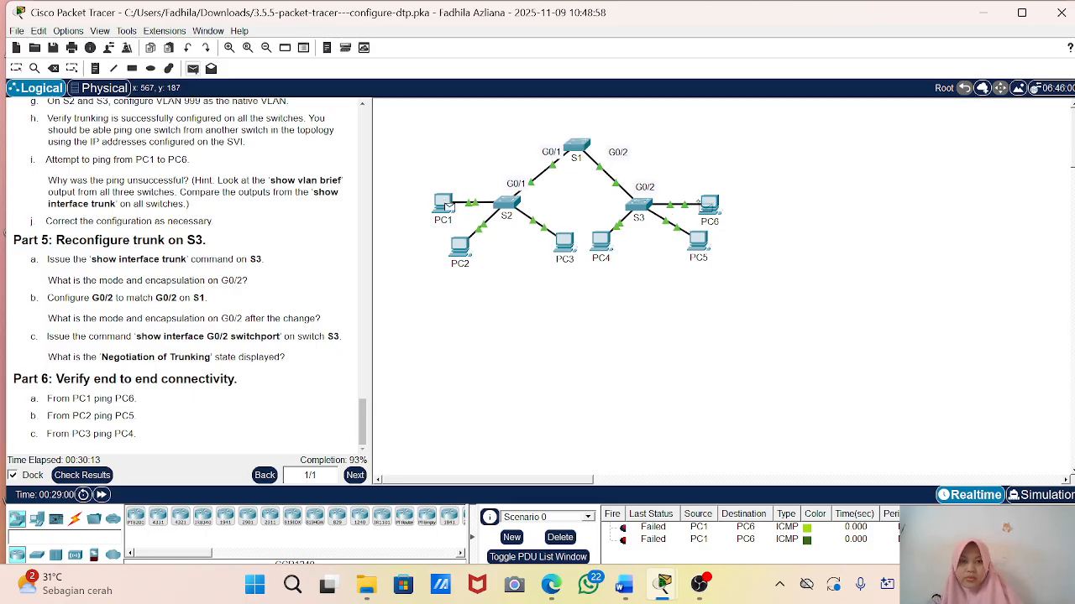
{"action": "left_click", "coordinate": [708, 204]}
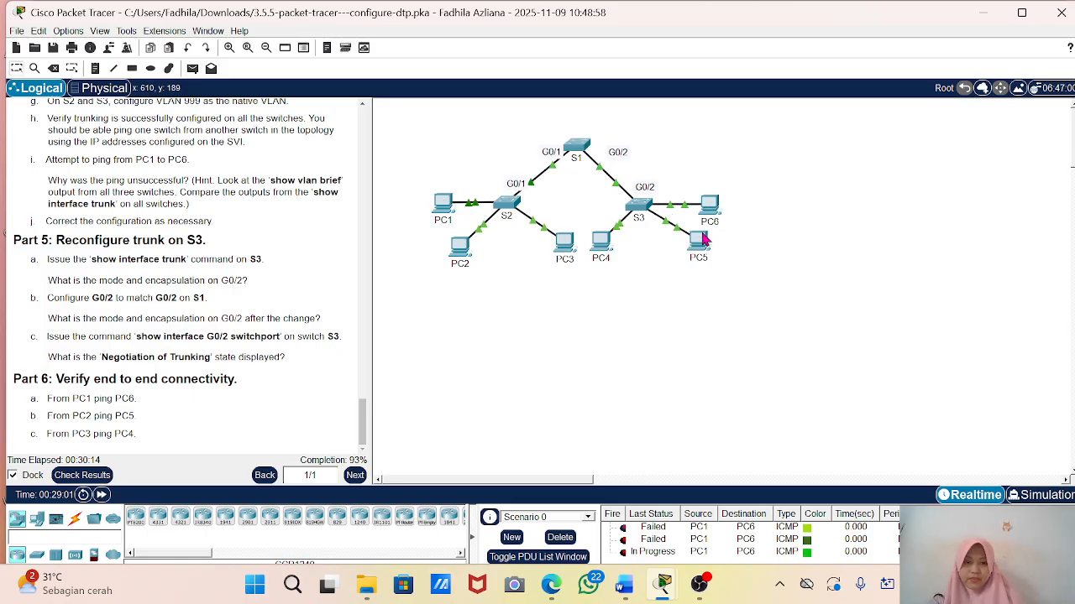
{"action": "left_click", "coordinate": [663, 554]}
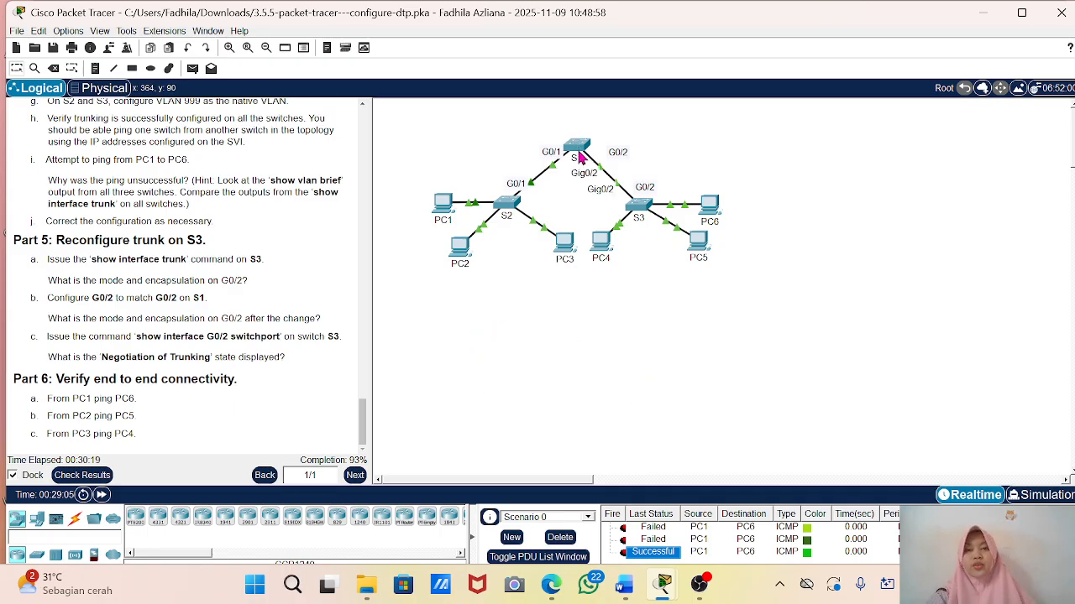
{"action": "mouse_move", "coordinate": [582, 152]}
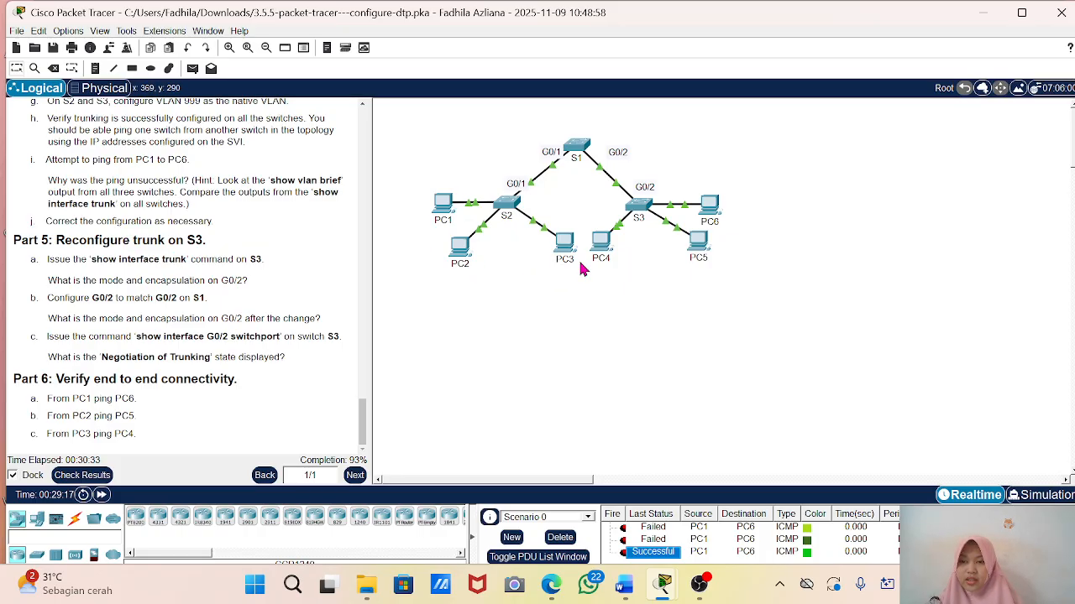
Step: Open S3's command line, move its window clear of the instructions, and try show int trunk from interface configuration mode
{"action": "left_click", "coordinate": [642, 206]}
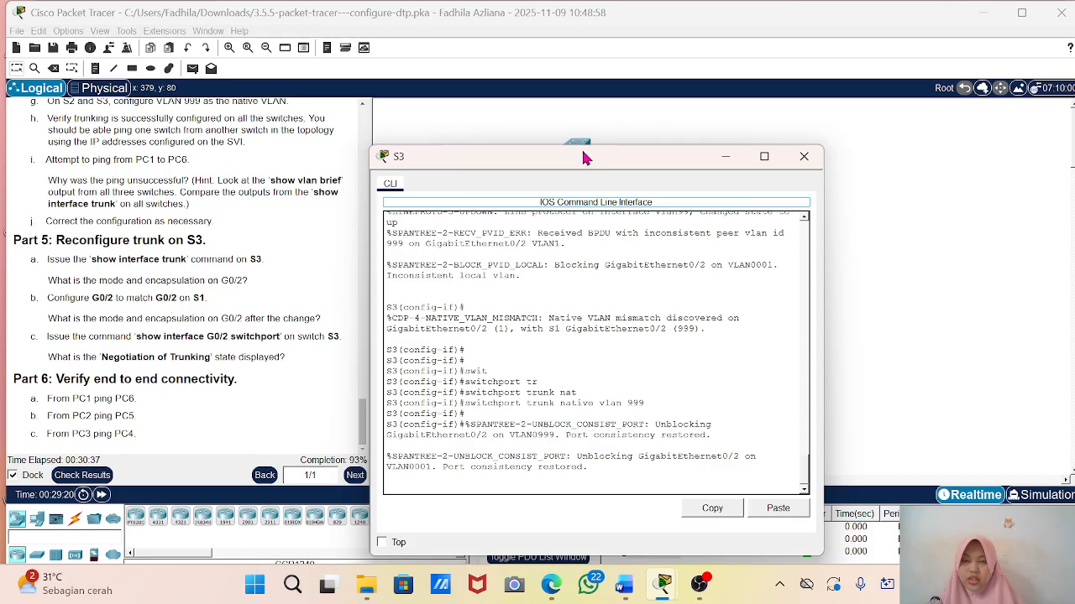
{"action": "left_click_drag", "start_coordinate": [585, 158], "coordinate": [667, 90]}
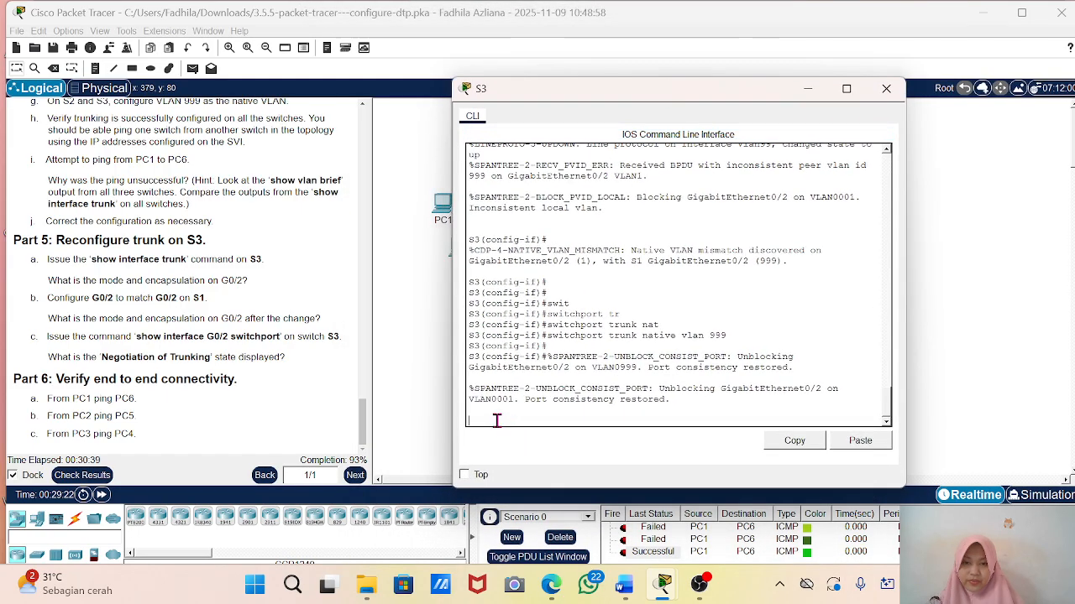
{"action": "key", "text": "Return"}
{"action": "key", "text": "Return"}
{"action": "key", "text": "Return"}
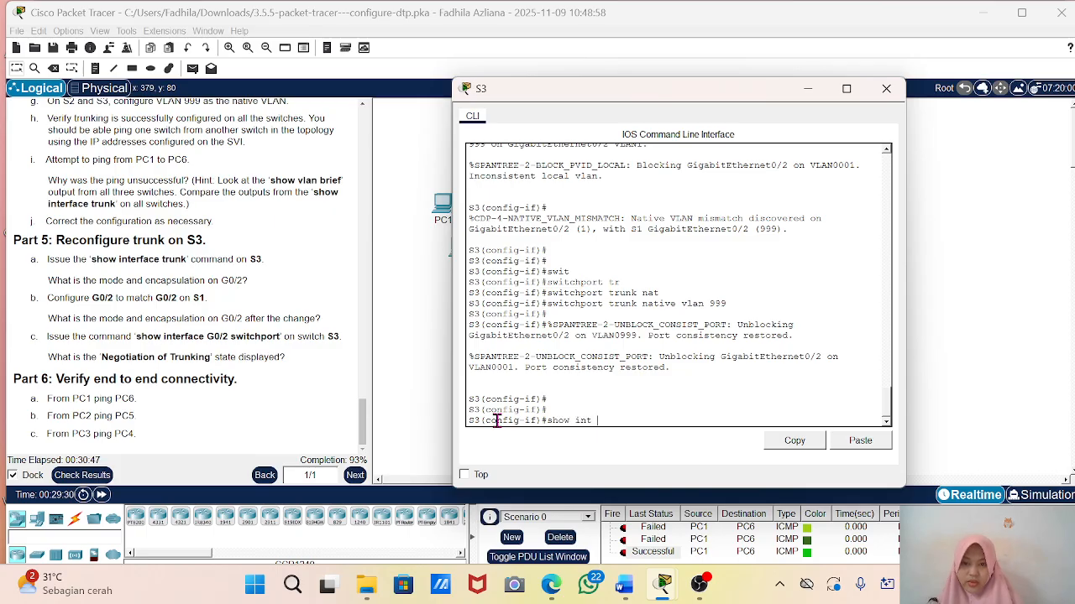
{"action": "key", "text": "Return"}
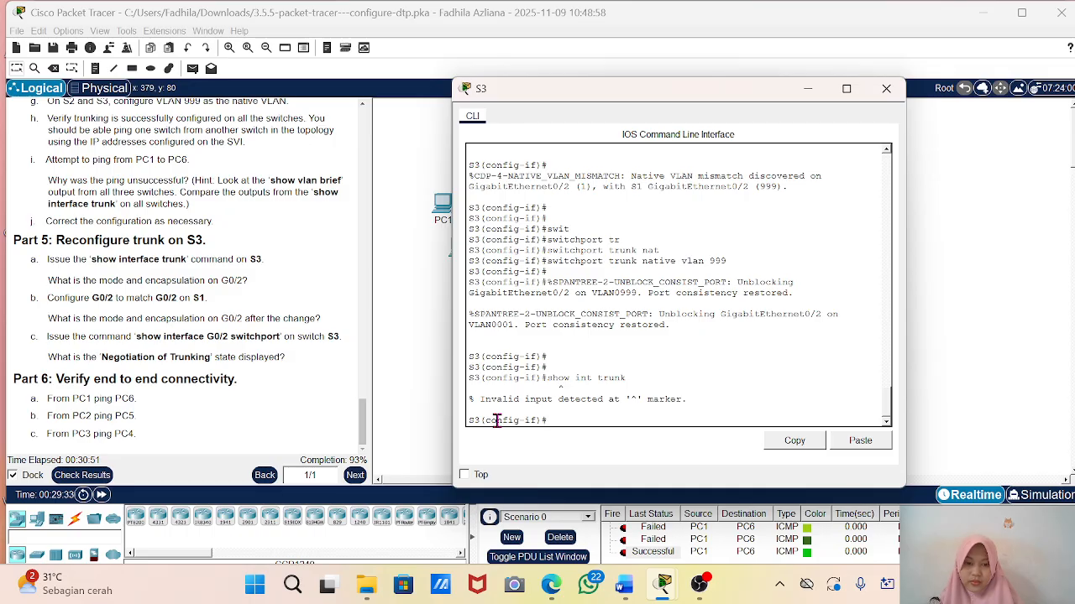
Step: Return S3 to privileged mode with end, run show int trunk, and check the mode and encapsulation of G0/2
{"action": "type", "text": "end"}
{"action": "key", "text": "Return"}
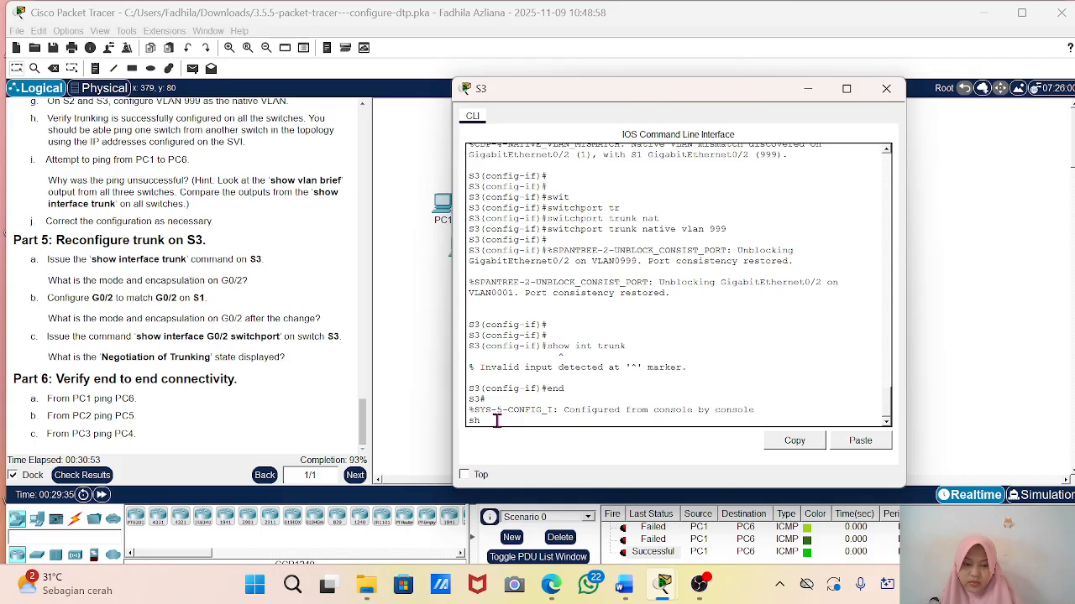
{"action": "type", "text": "show int tr"}
{"action": "key", "text": "Tab"}
{"action": "key", "text": "Return"}
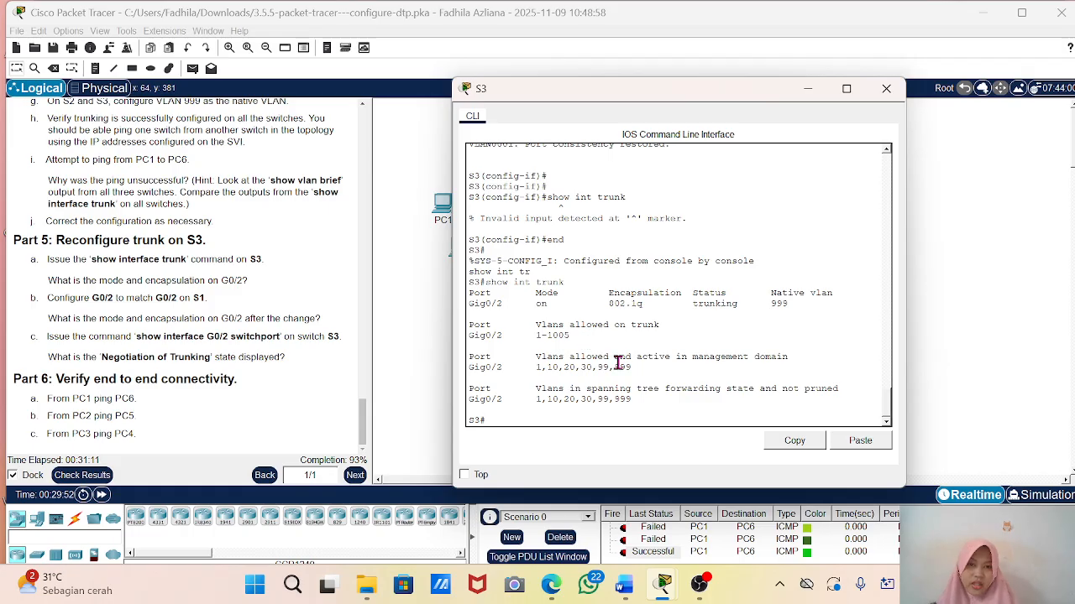
{"action": "mouse_move", "coordinate": [532, 293]}
{"action": "left_mouse_down"}
{"action": "mouse_move", "coordinate": [662, 312]}
{"action": "mouse_move", "coordinate": [525, 290]}
{"action": "left_mouse_up"}
{"action": "right_click", "coordinate": [534, 292]}
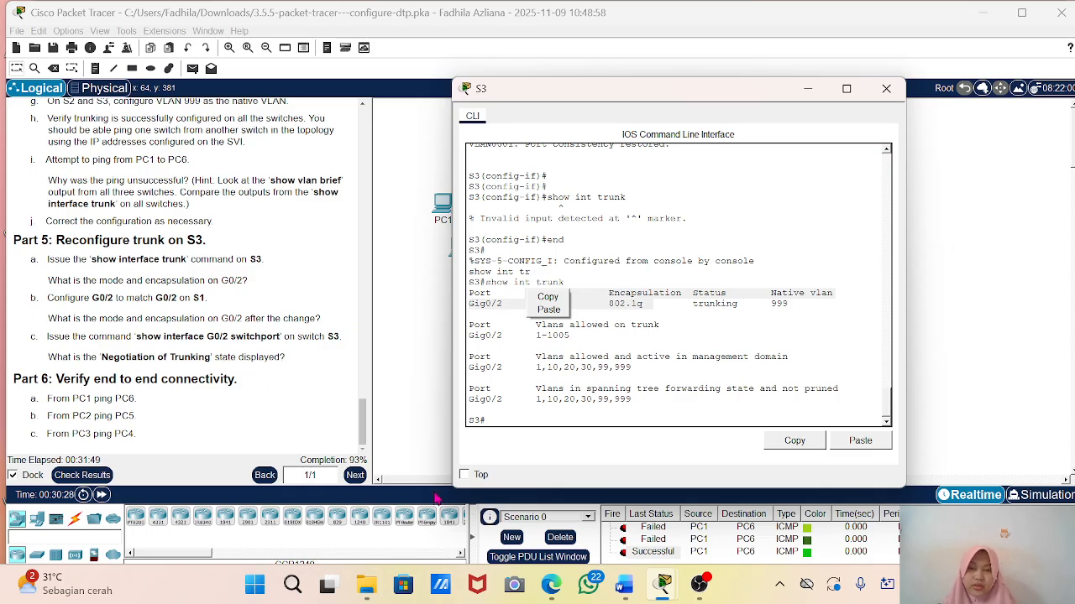
Step: Run show int g0/2 switchport on S3 and examine the Negotiation of Trunking line in the output
{"action": "left_click", "coordinate": [526, 420]}
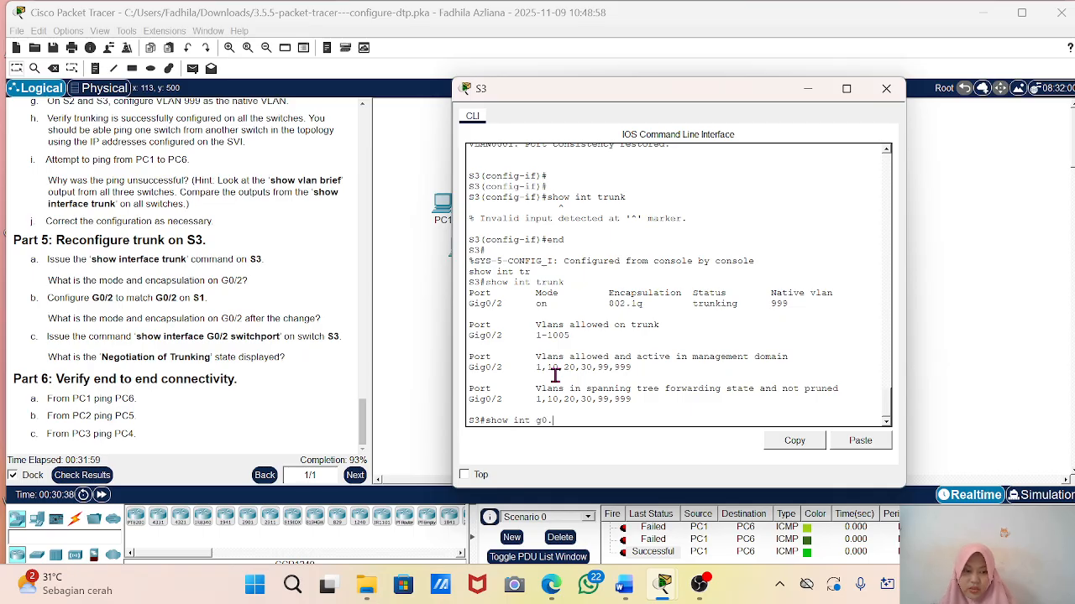
{"action": "type", "text": "2"}
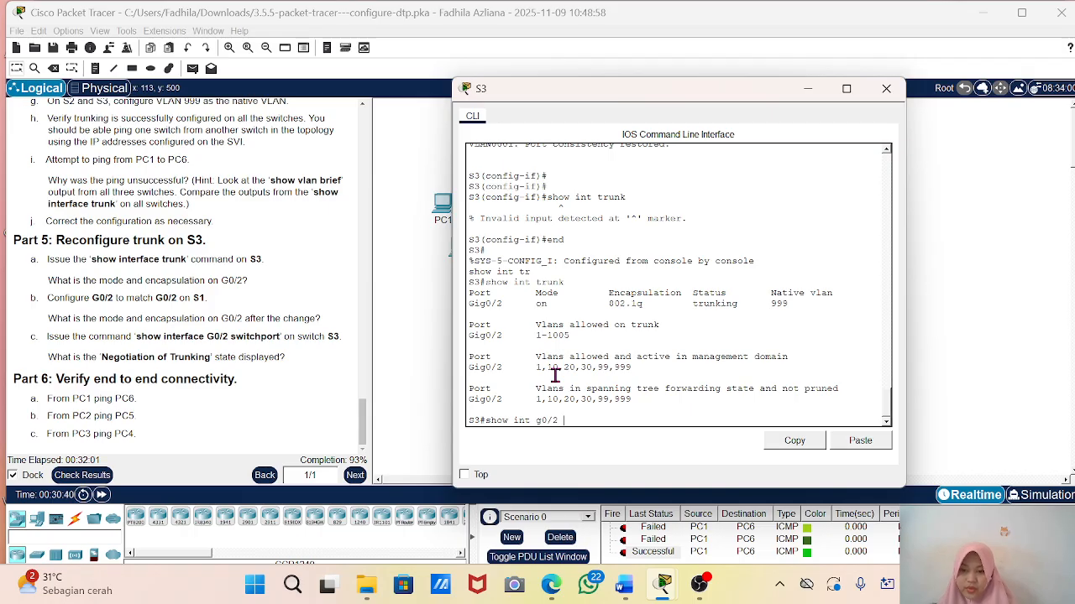
{"action": "type", "text": " sw"}
{"action": "key", "text": "Tab"}
{"action": "key", "text": "Return"}
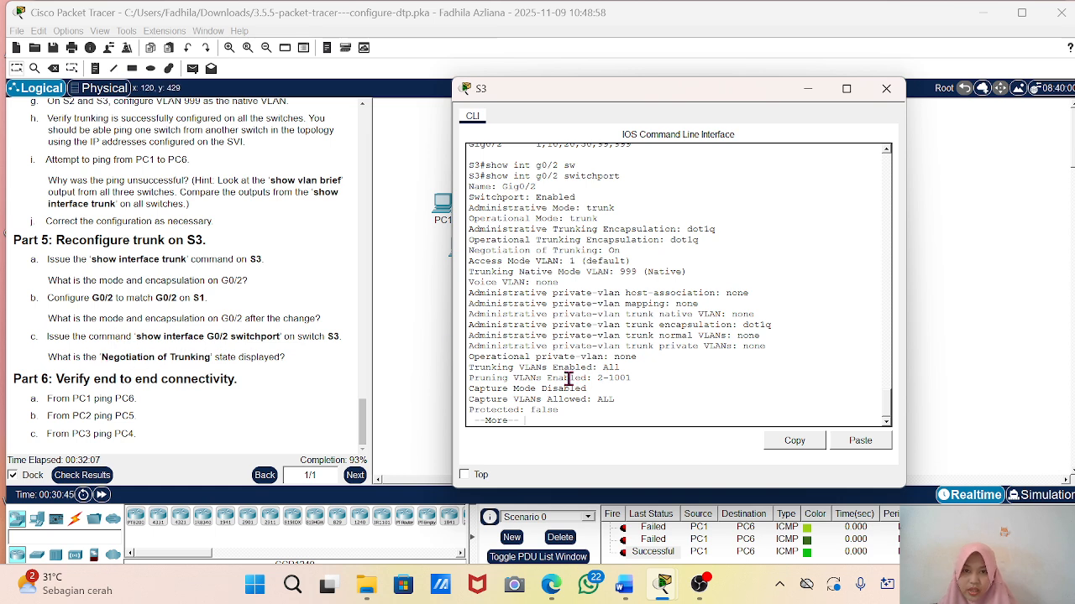
{"action": "key", "text": "space"}
{"action": "scroll", "coordinate": [567, 378], "scroll_direction": "up", "scroll_amount": 3}
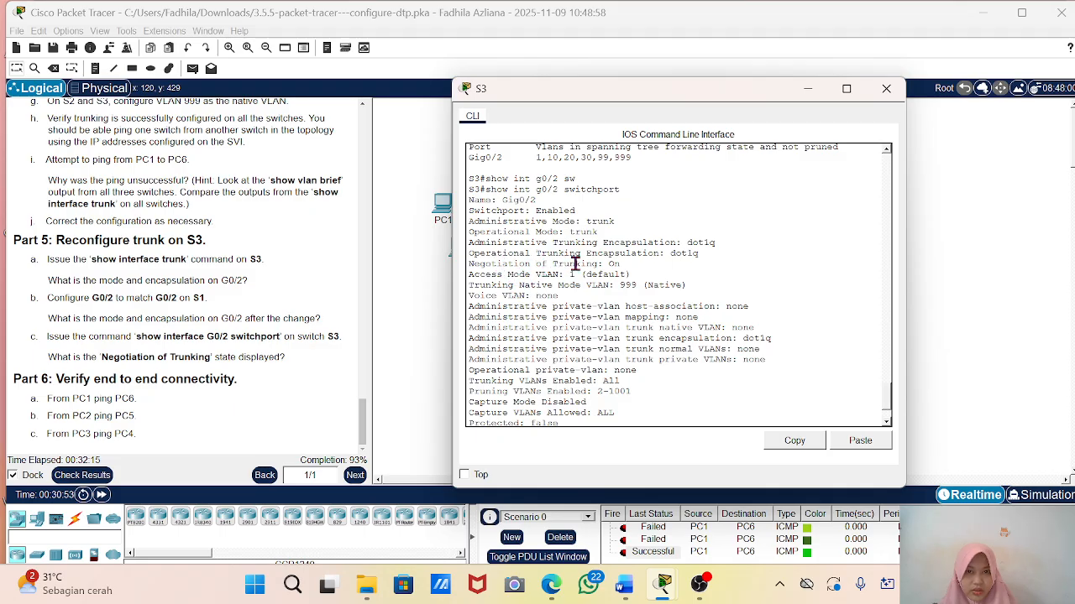
{"action": "left_click_drag", "start_coordinate": [631, 263], "coordinate": [462, 263]}
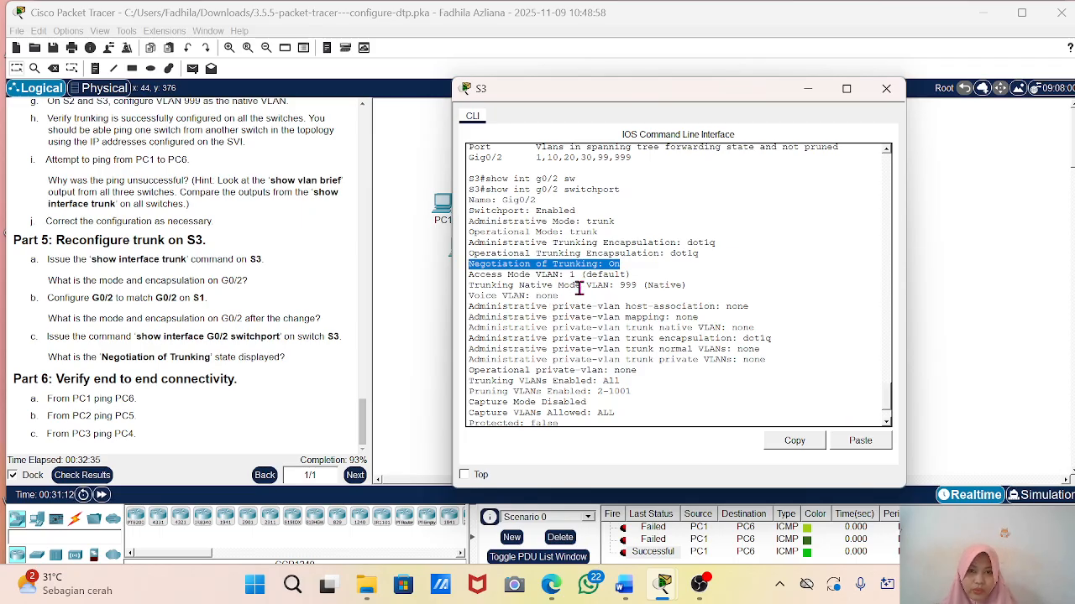
{"action": "left_click_drag", "start_coordinate": [563, 294], "coordinate": [470, 294]}
{"action": "left_click", "coordinate": [679, 171]}
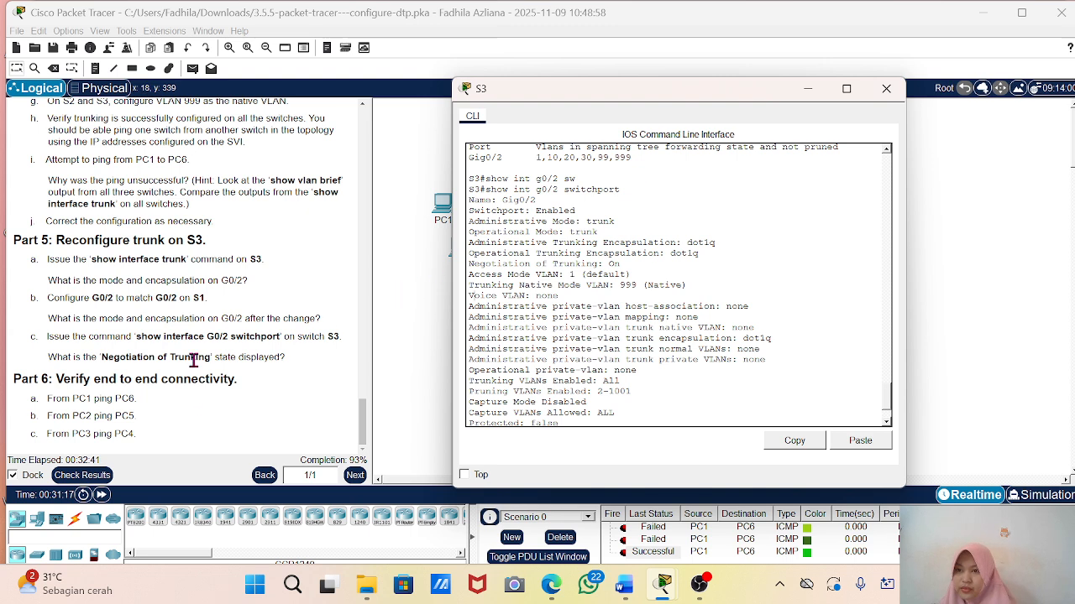
Step: Check the activity results and review the assessment items for S3's GigabitEthernet0/2
{"action": "left_click", "coordinate": [97, 475]}
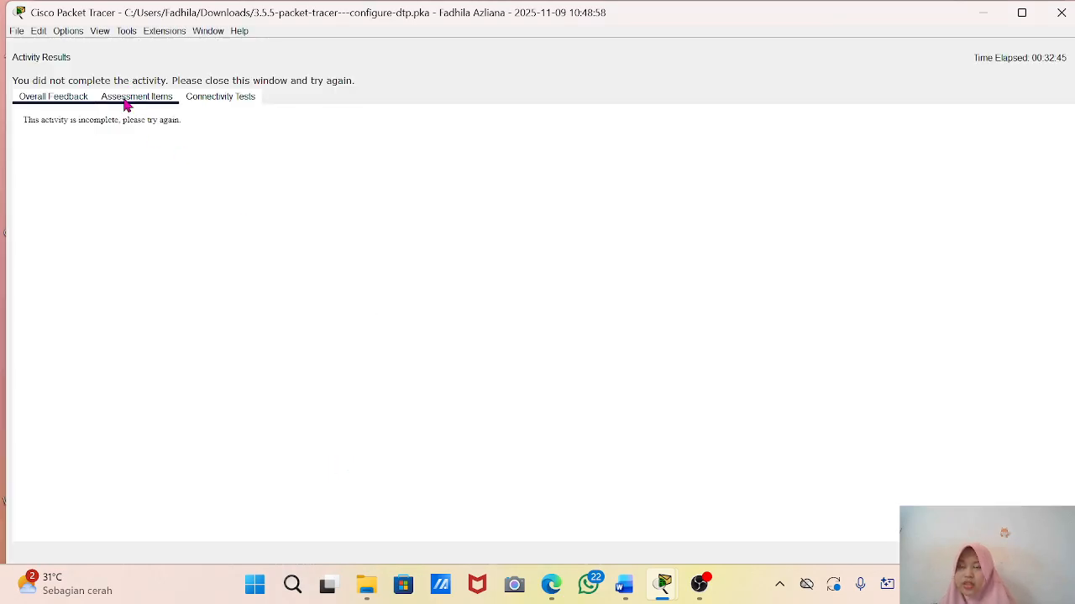
{"action": "left_click", "coordinate": [126, 99]}
{"action": "scroll", "coordinate": [161, 363], "scroll_direction": "down", "scroll_amount": 5}
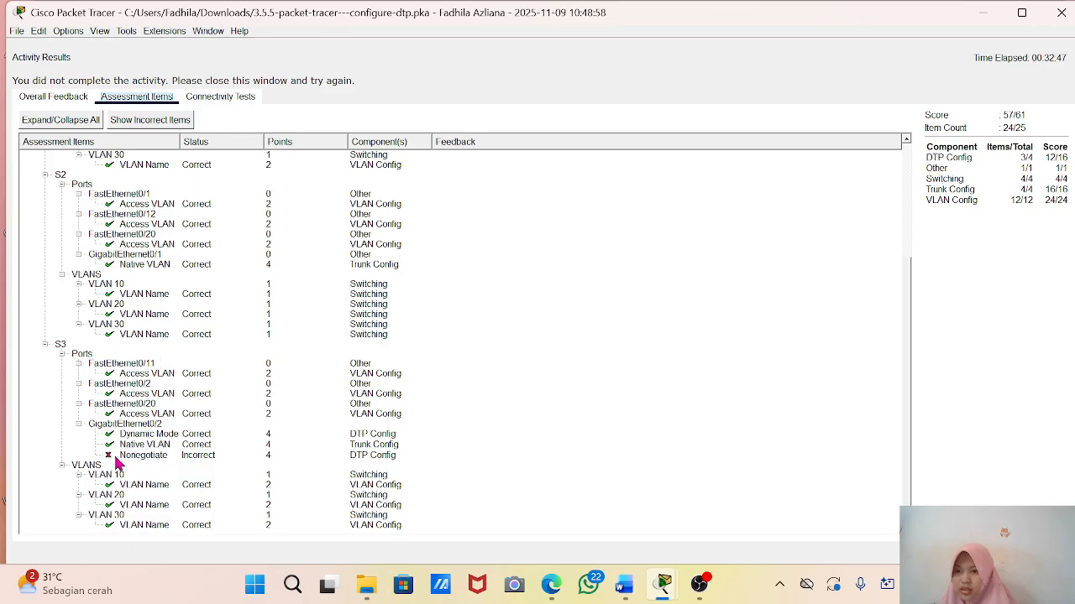
Step: Minimize the main window and page S3's switchport output to the end to get back to the privileged prompt
{"action": "left_click", "coordinate": [976, 18]}
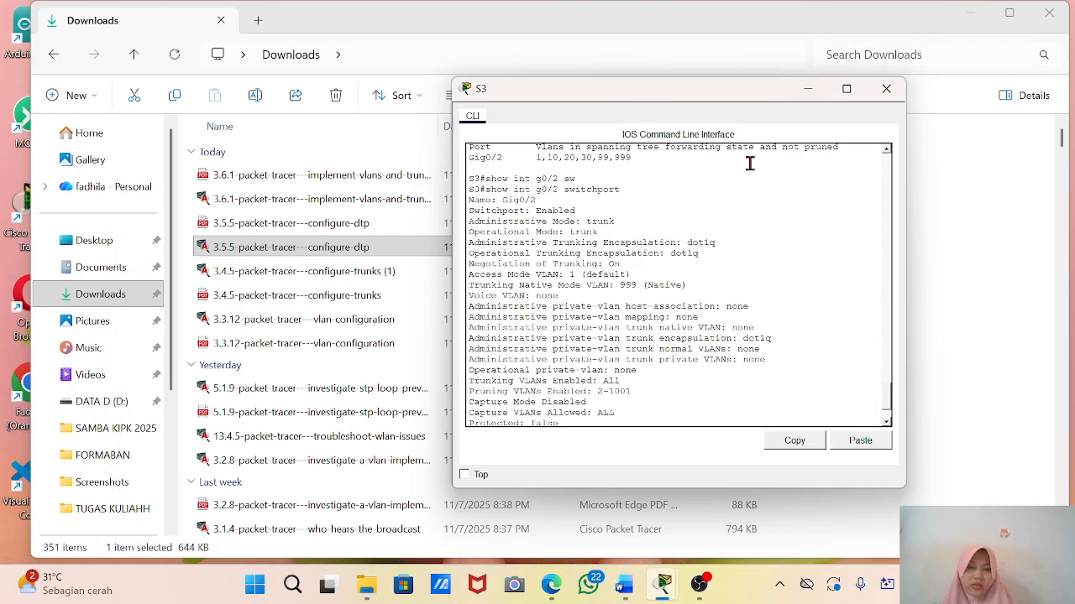
{"action": "left_click", "coordinate": [623, 424]}
{"action": "key", "text": "space"}
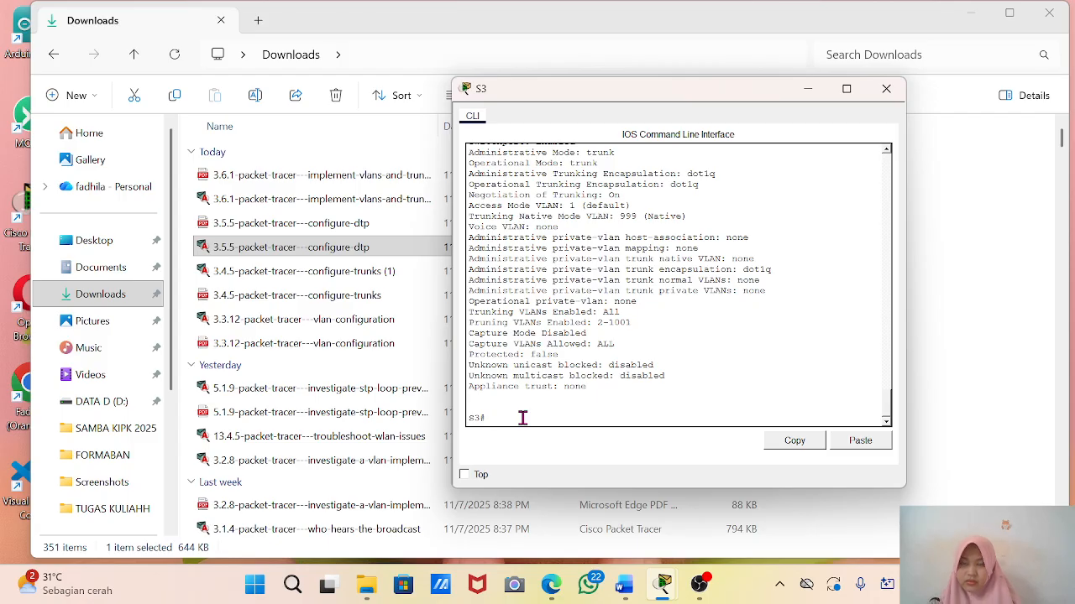
Step: Close the Downloads window and the activity results, and return to S3's command line at the privileged prompt
{"action": "left_click", "coordinate": [1048, 12]}
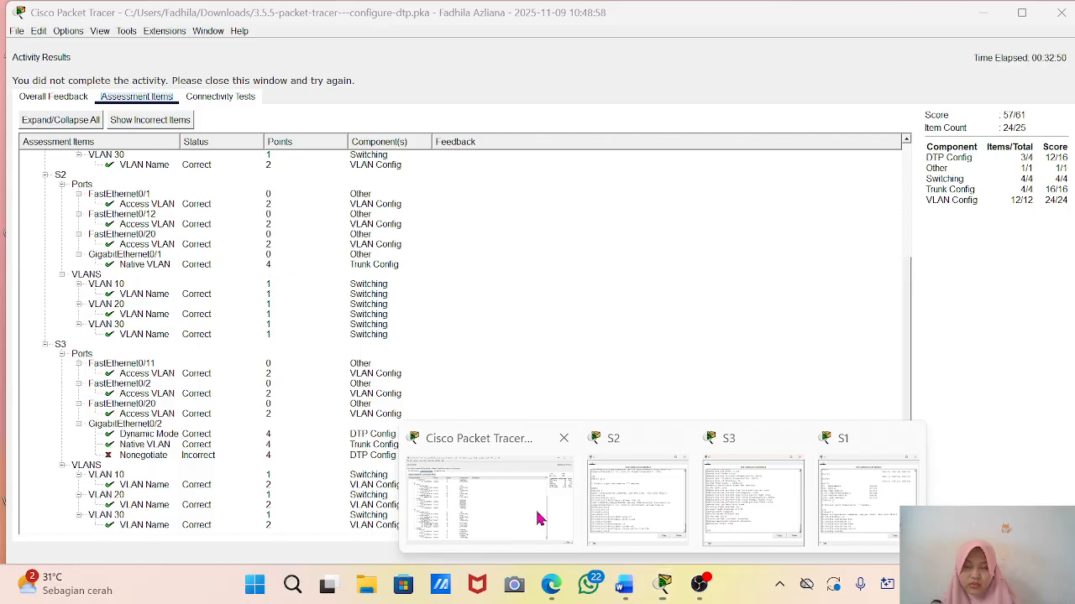
{"action": "left_click", "coordinate": [546, 515]}
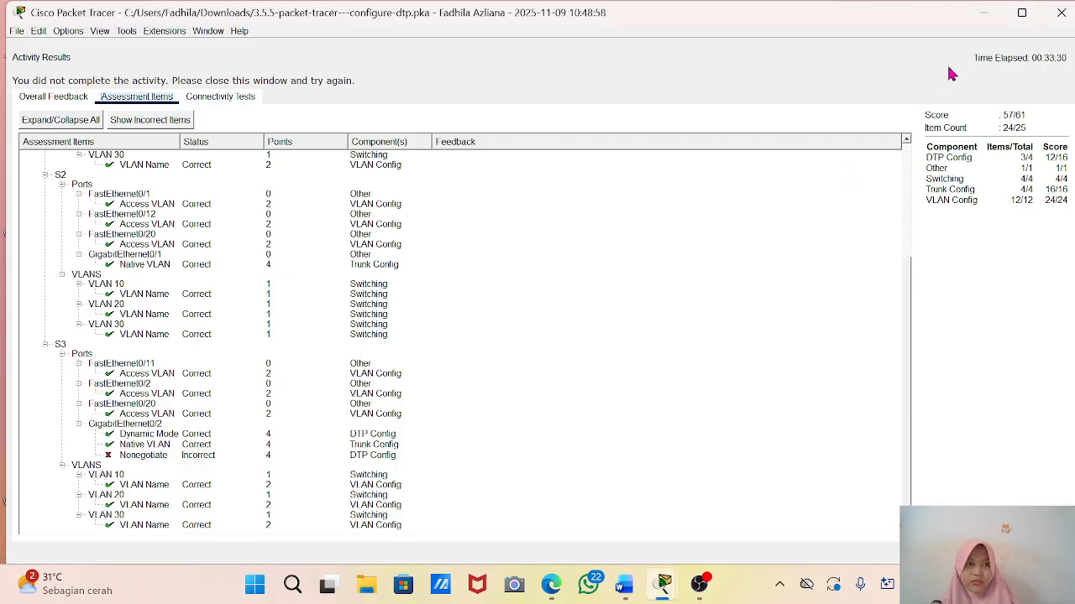
{"action": "left_click", "coordinate": [1060, 10]}
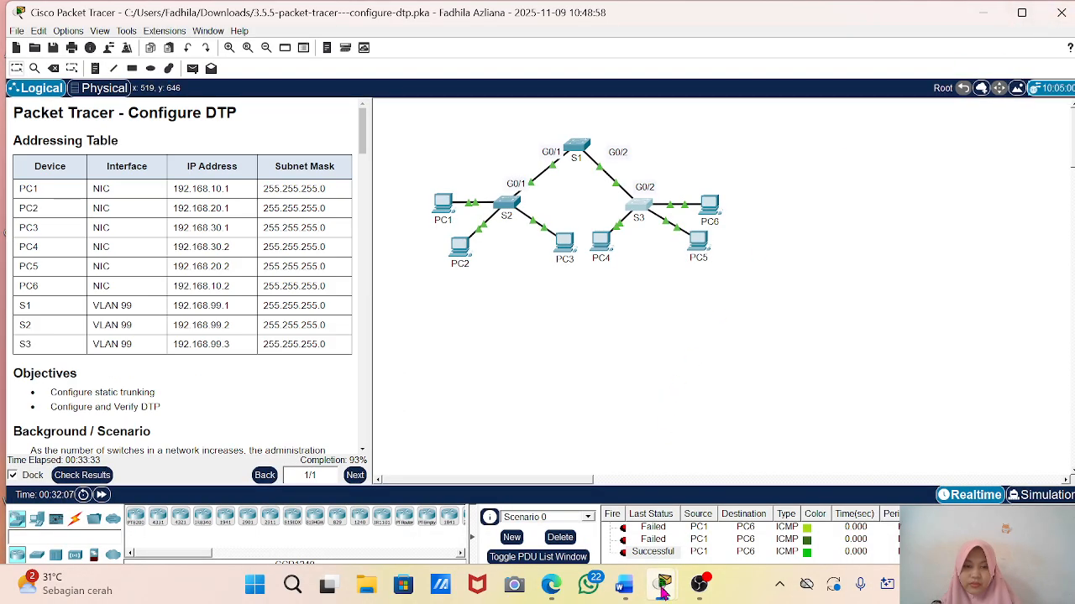
{"action": "mouse_move", "coordinate": [663, 585]}
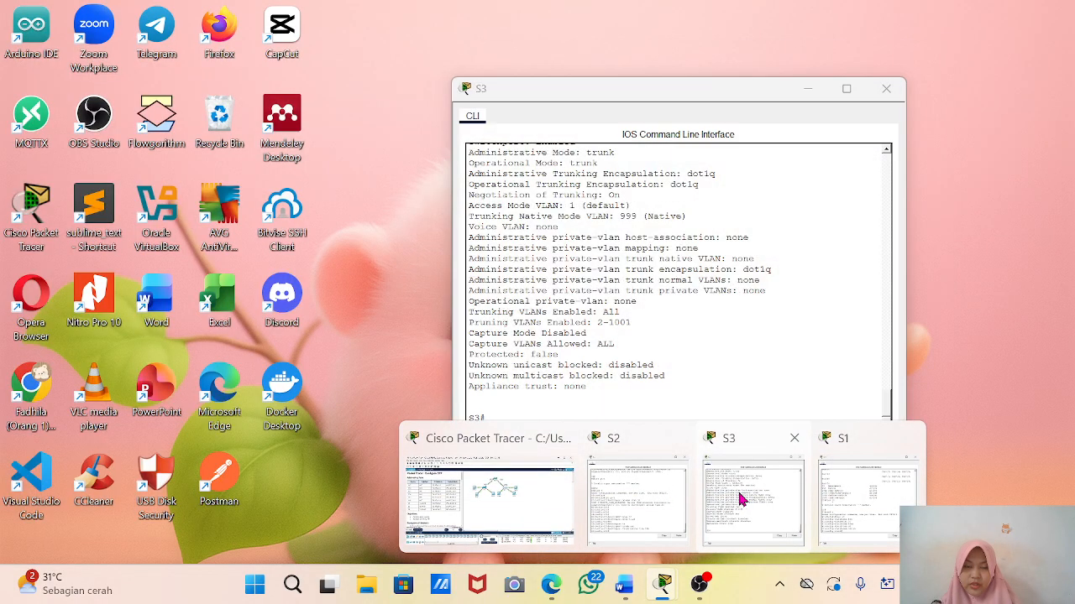
{"action": "left_click", "coordinate": [748, 502]}
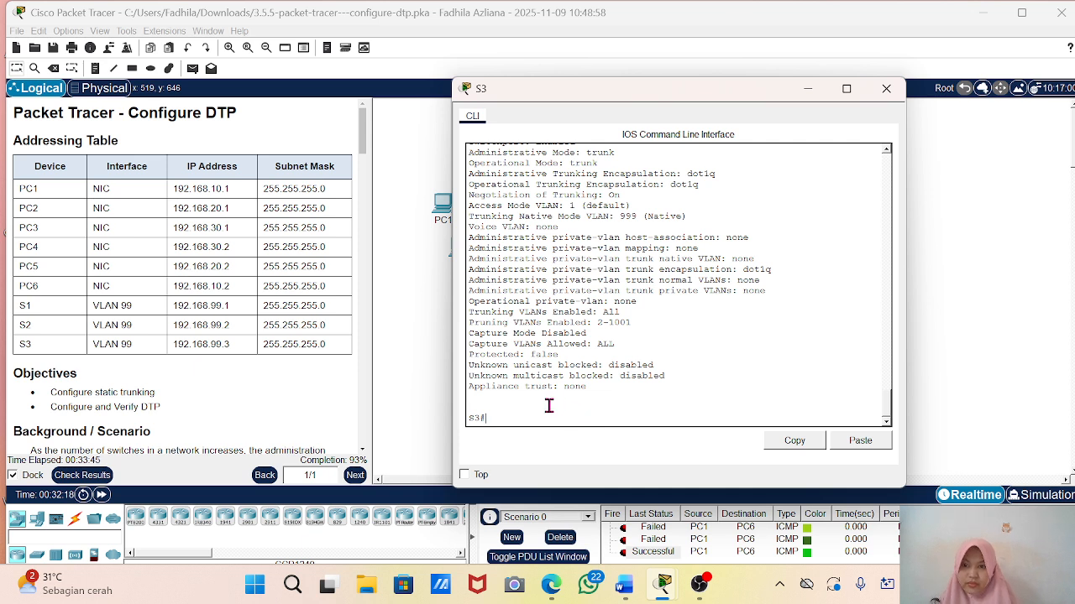
{"action": "left_click", "coordinate": [546, 417]}
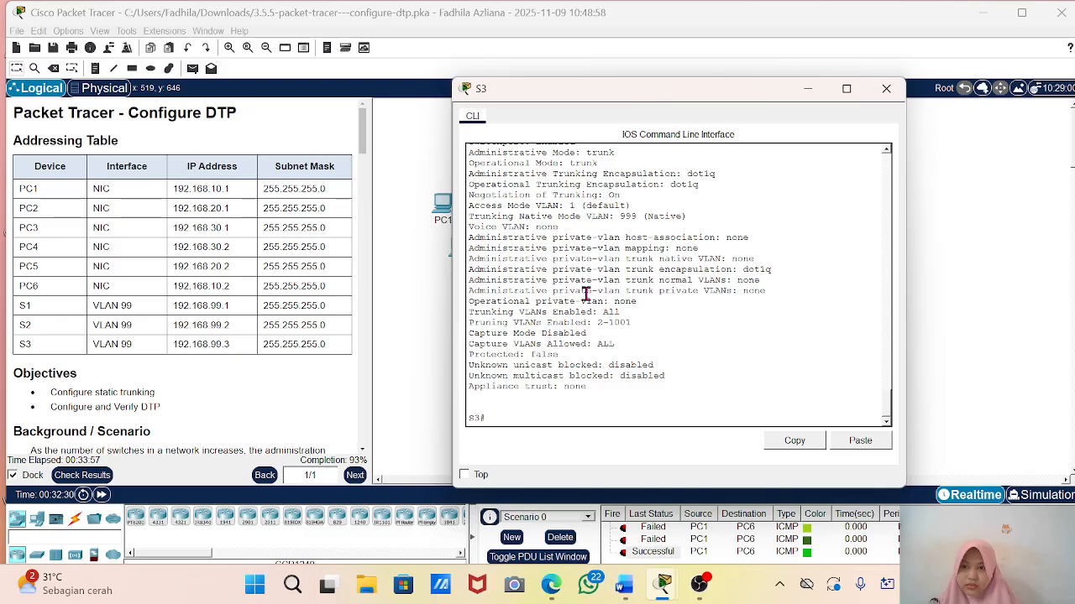
{"action": "key", "text": "Up"}
{"action": "key", "text": "Up"}
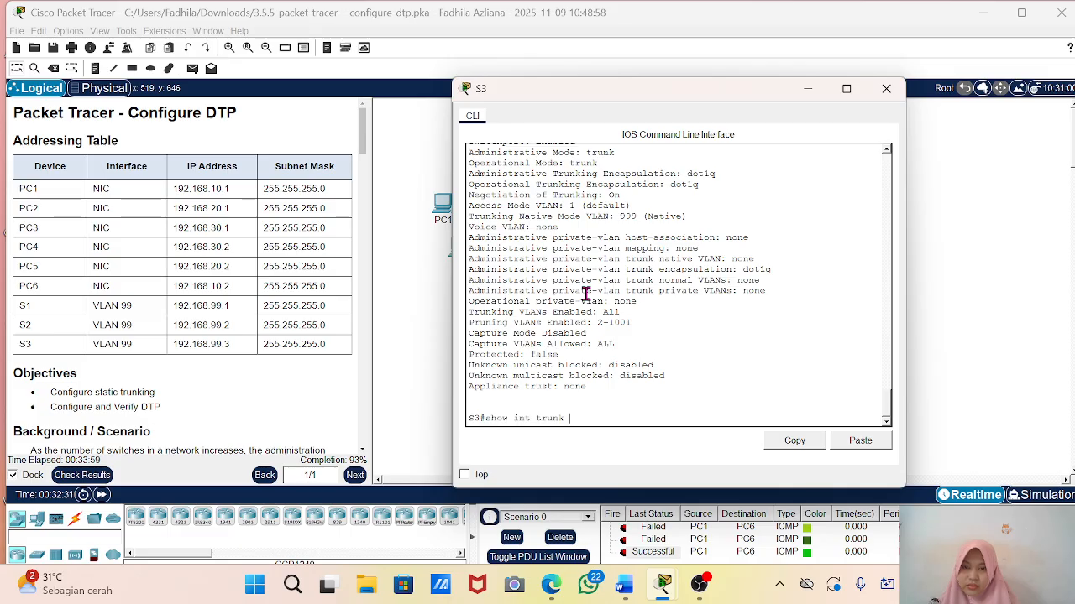
{"action": "key", "text": "BackSpace"}
{"action": "key", "text": "BackSpace"}
{"action": "key", "text": "BackSpace"}
{"action": "key", "text": "BackSpace"}
{"action": "key", "text": "BackSpace"}
{"action": "key", "text": "BackSpace"}
{"action": "key", "text": "BackSpace"}
{"action": "key", "text": "BackSpace"}
{"action": "key", "text": "BackSpace"}
{"action": "key", "text": "BackSpace"}
{"action": "key", "text": "BackSpace"}
{"action": "key", "text": "BackSpace"}
{"action": "key", "text": "BackSpace"}
{"action": "key", "text": "BackSpace"}
{"action": "type", "text": "ena"}
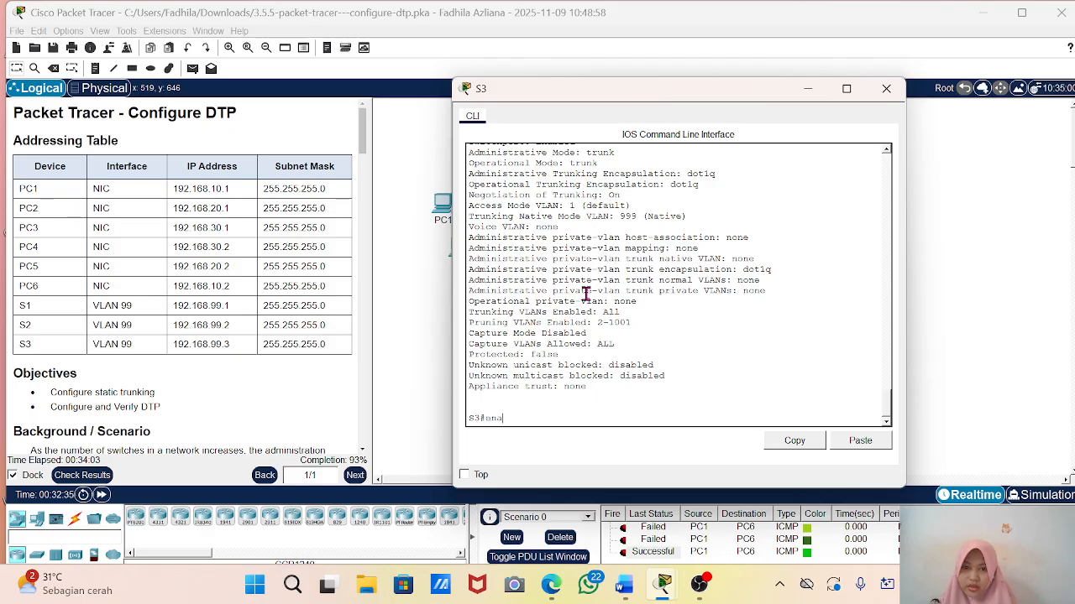
Step: Enter global configuration mode on S3 with conf t and open interface configuration with int g0/2
{"action": "key", "text": "Up"}
{"action": "key", "text": "Up"}
{"action": "key", "text": "Up"}
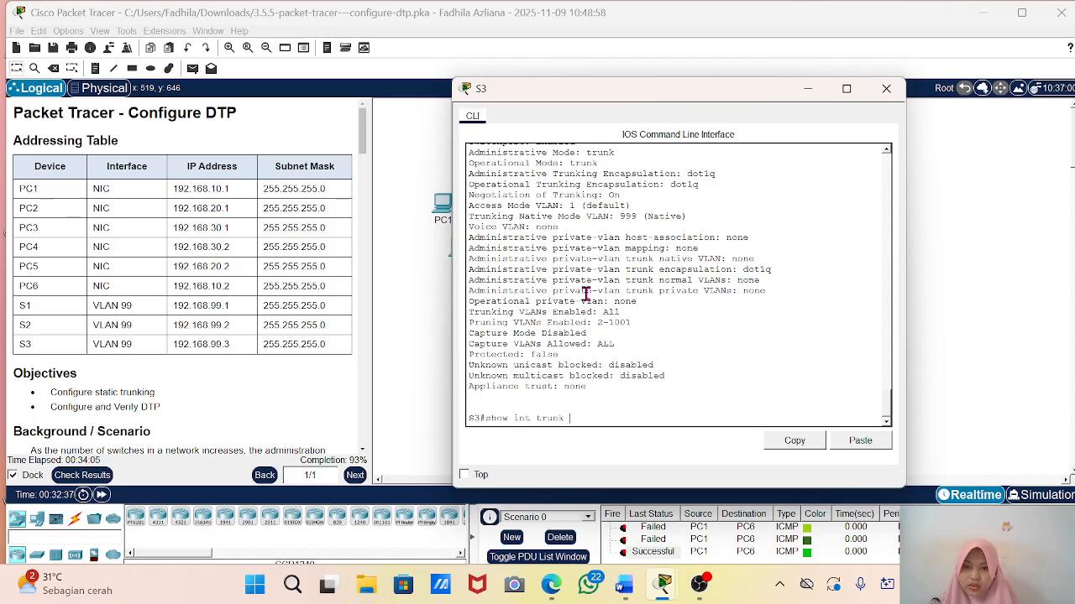
{"action": "key", "text": "Down"}
{"action": "key", "text": "Down"}
{"action": "key", "text": "Down"}
{"action": "key", "text": "Up"}
{"action": "key", "text": "Up"}
{"action": "key", "text": "Up"}
{"action": "key", "text": "Return"}
{"action": "type", "text": "switchport trunk native vlan 999"}
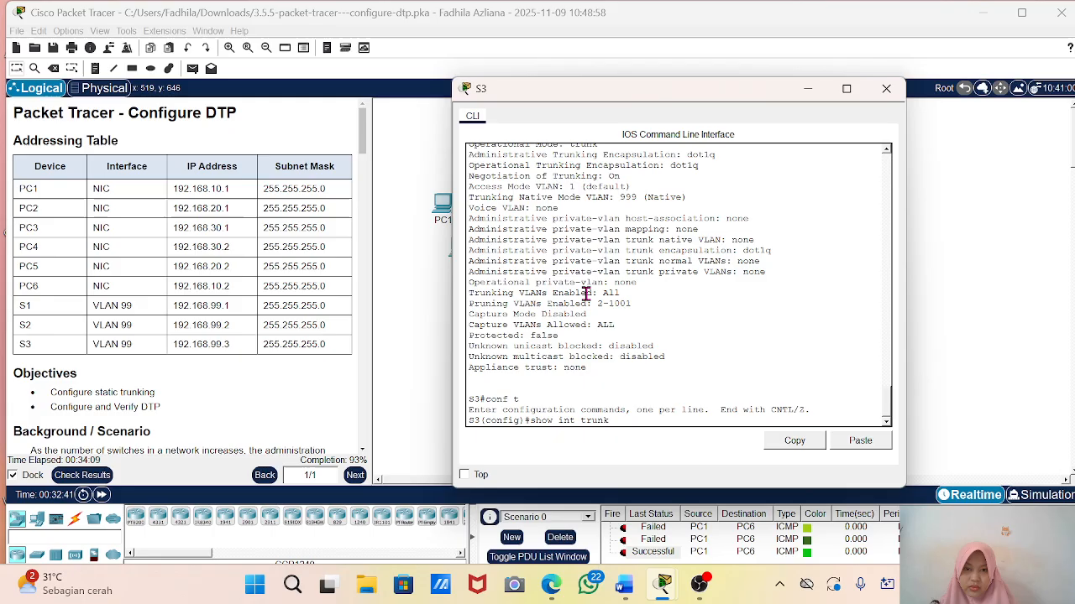
{"action": "key", "text": "Up"}
{"action": "key", "text": "Up"}
{"action": "key", "text": "Up"}
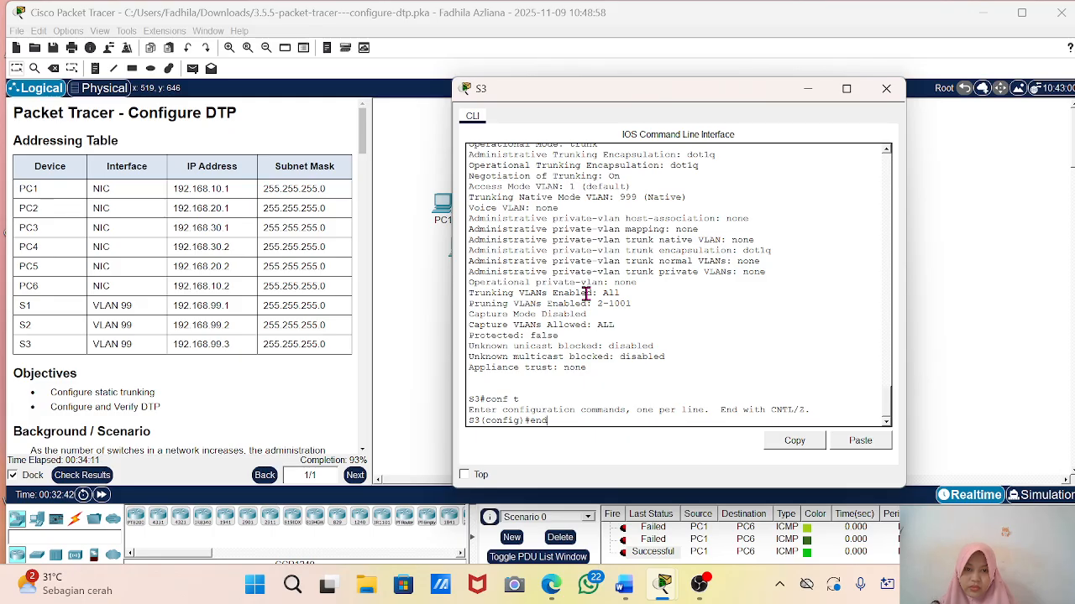
{"action": "key", "text": "Up"}
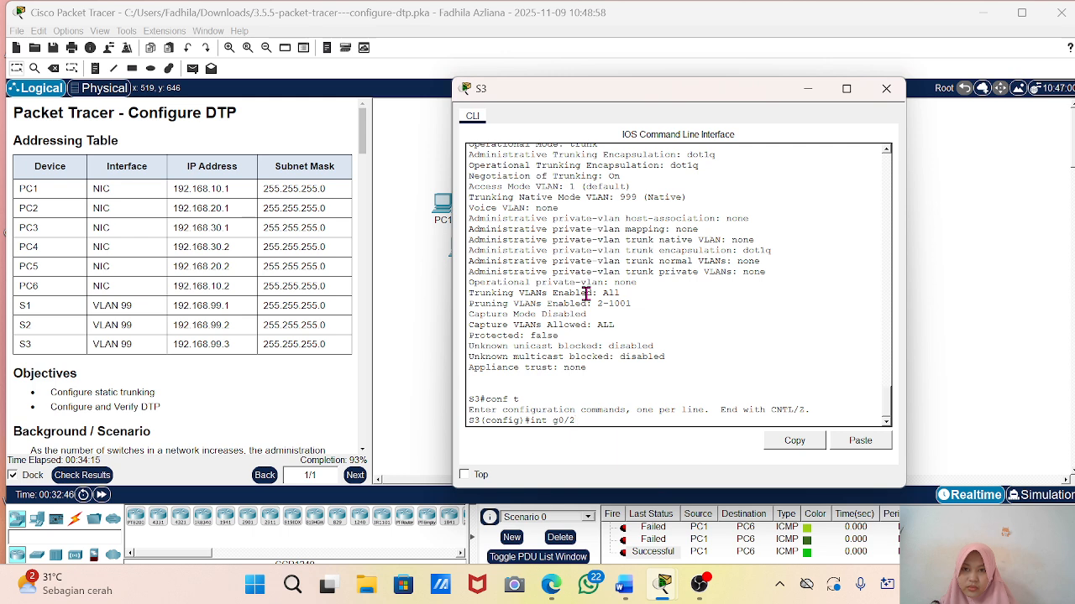
{"action": "key", "text": "Return"}
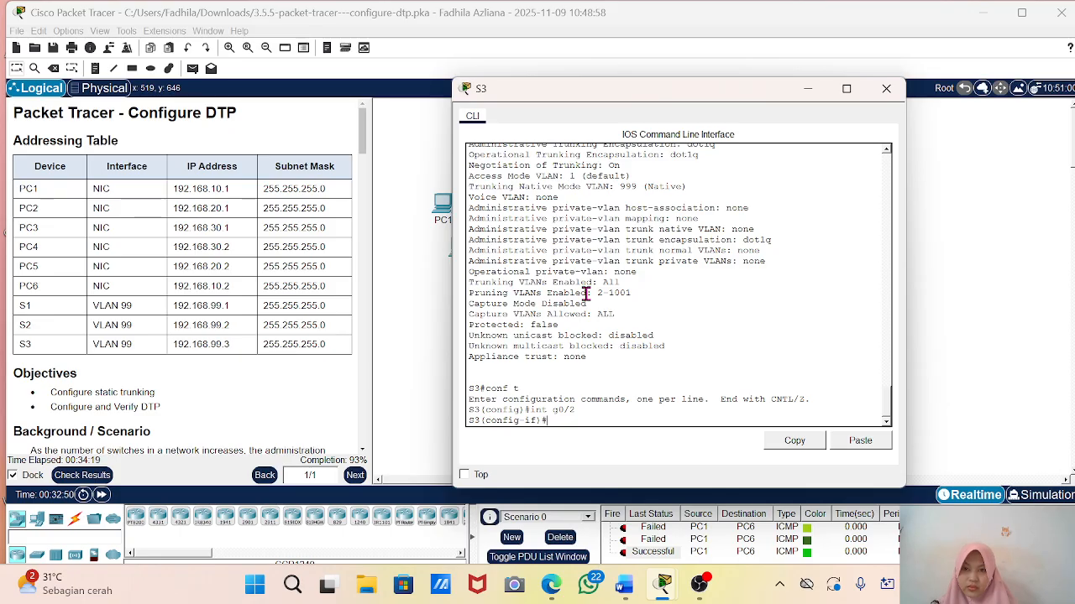
{"action": "key", "text": "Up"}
{"action": "key", "text": "Up"}
{"action": "key", "text": "Up"}
{"action": "key", "text": "Up"}
{"action": "key", "text": "Up"}
{"action": "key", "text": "Up"}
{"action": "key", "text": "Up"}
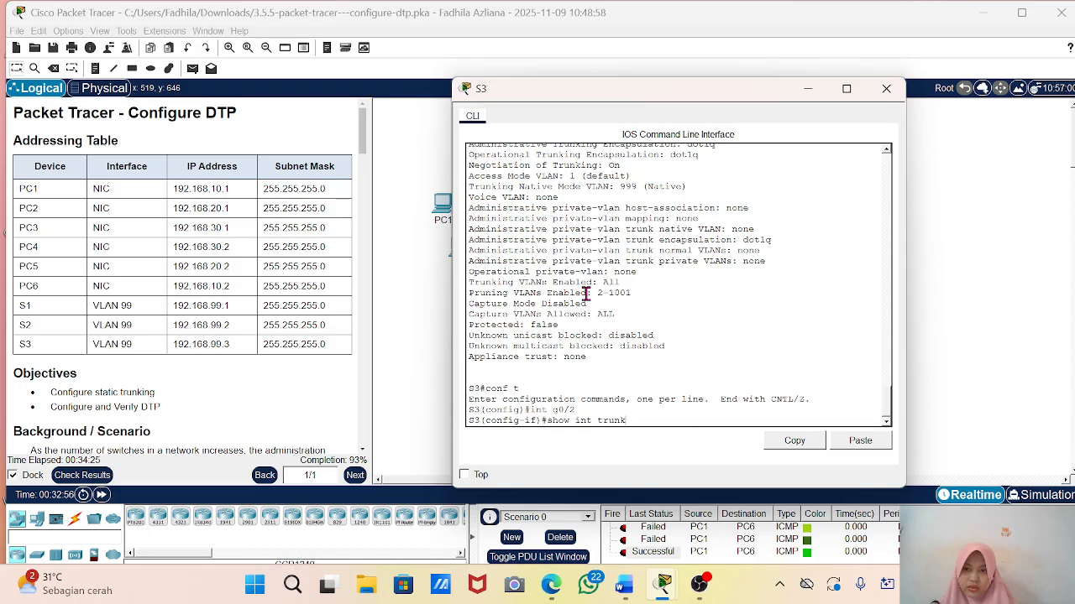
{"action": "key", "text": "Down"}
{"action": "key", "text": "Down"}
{"action": "key", "text": "Down"}
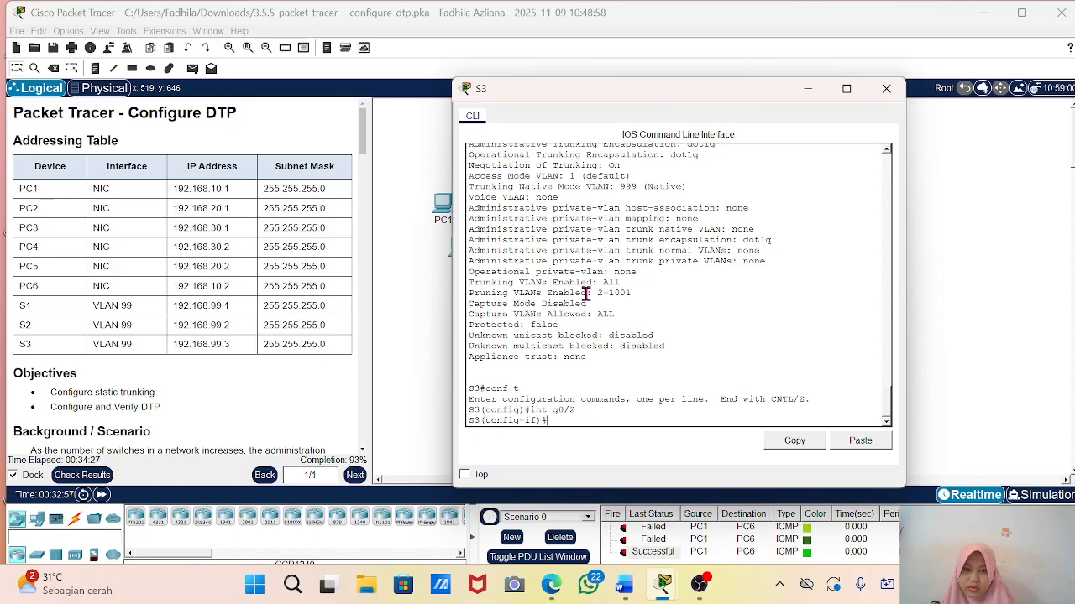
Step: Disable DTP negotiation on S3's G0/2 with the switchport nonegotiate command
{"action": "type", "text": "swit"}
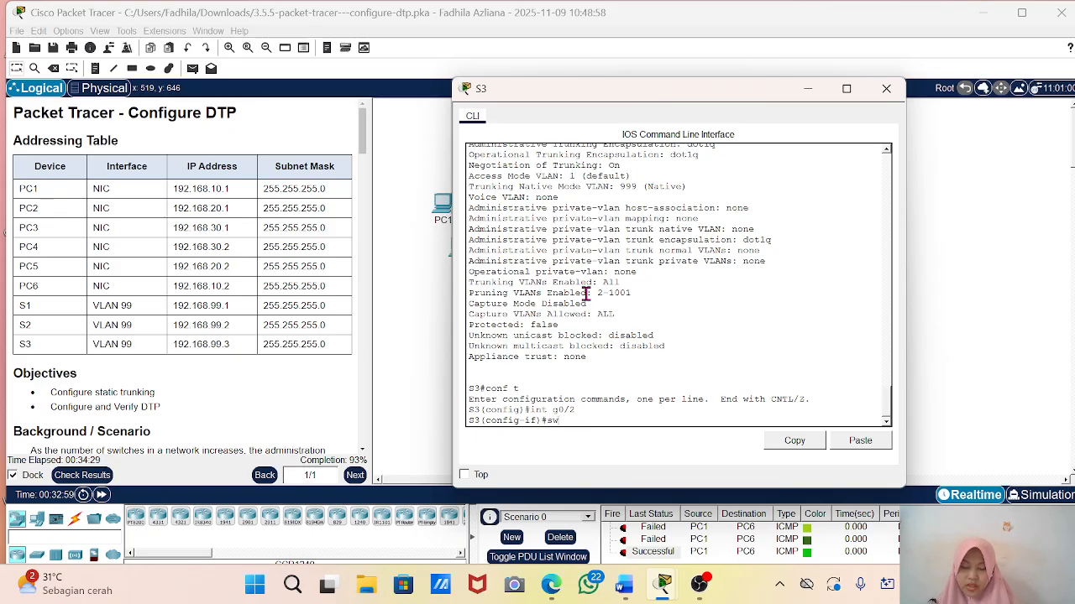
{"action": "key", "text": "Tab"}
{"action": "type", "text": "n"}
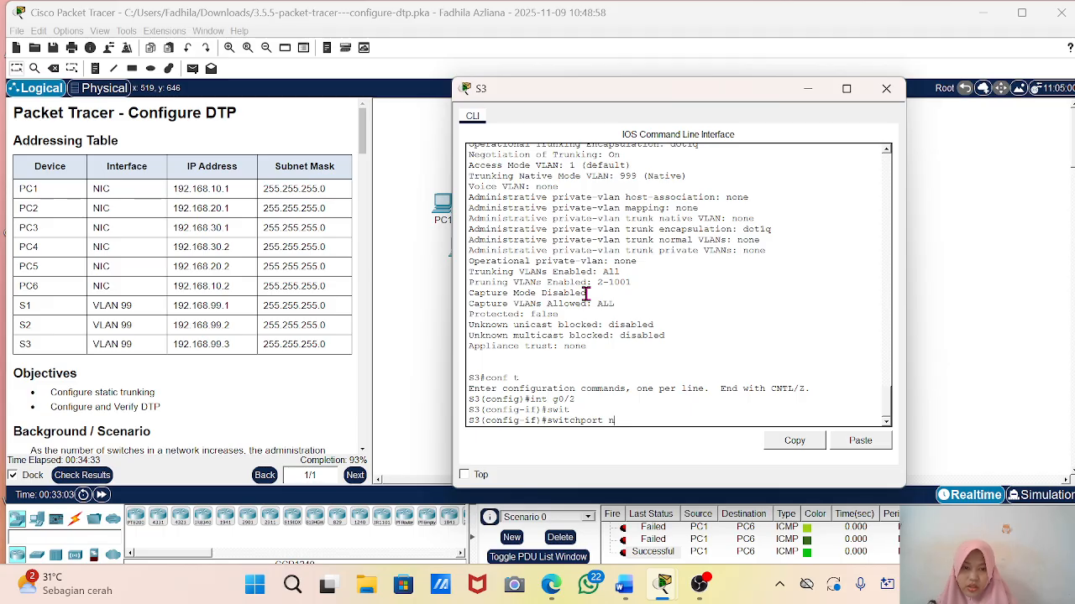
{"action": "type", "text": "one"}
{"action": "key", "text": "Tab"}
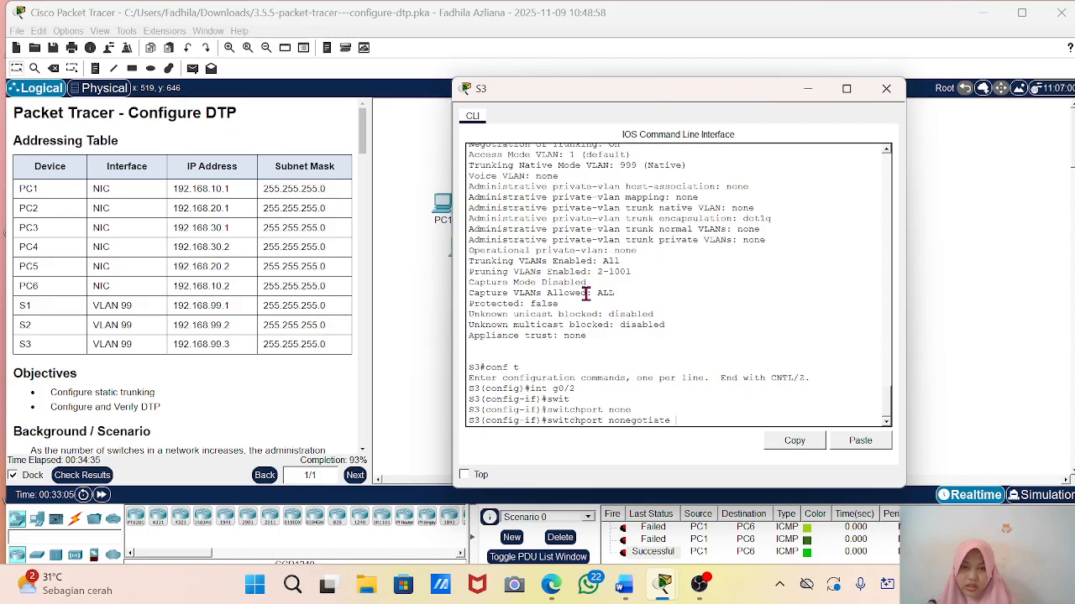
{"action": "key", "text": "Return"}
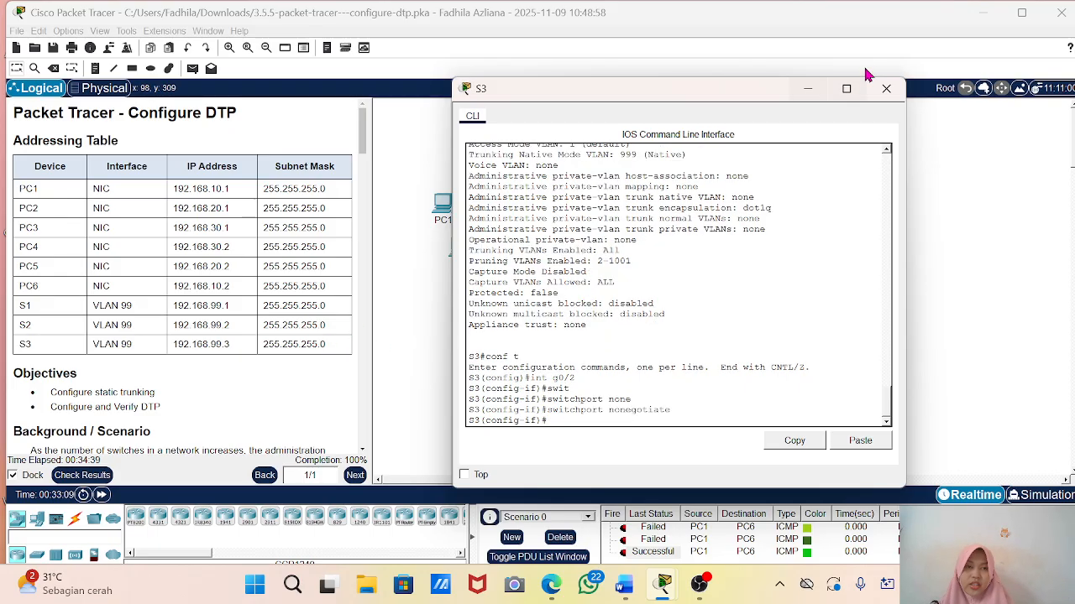
Step: Minimize S3's window, delete the current PDU scenario, and send a simple PDU from PC1 to PC6
{"action": "left_click", "coordinate": [807, 88]}
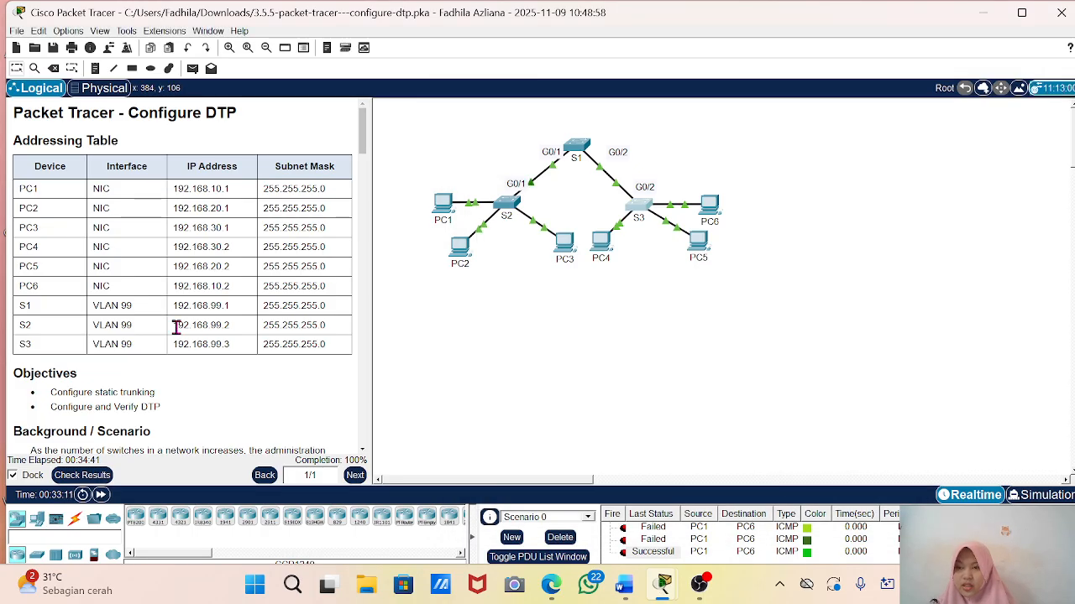
{"action": "scroll", "coordinate": [177, 332], "scroll_direction": "down", "scroll_amount": 15}
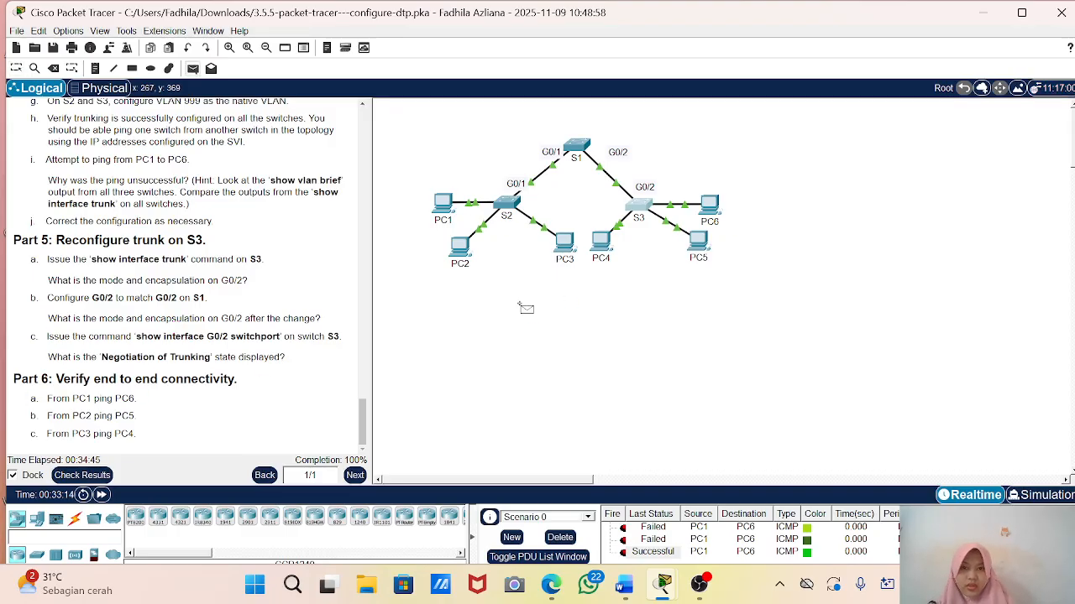
{"action": "left_click", "coordinate": [561, 538]}
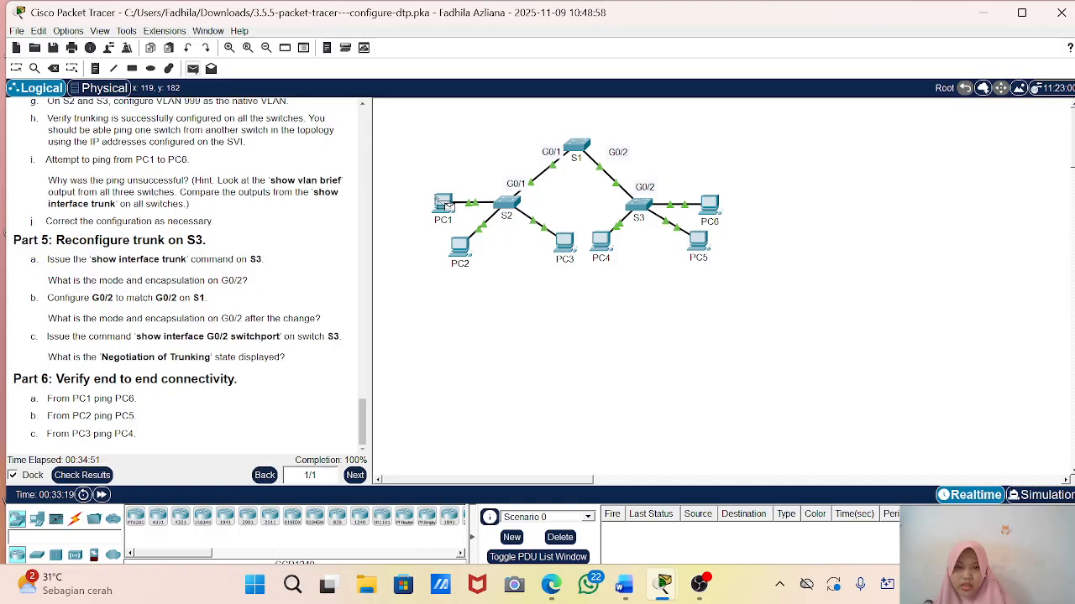
{"action": "left_click", "coordinate": [445, 205]}
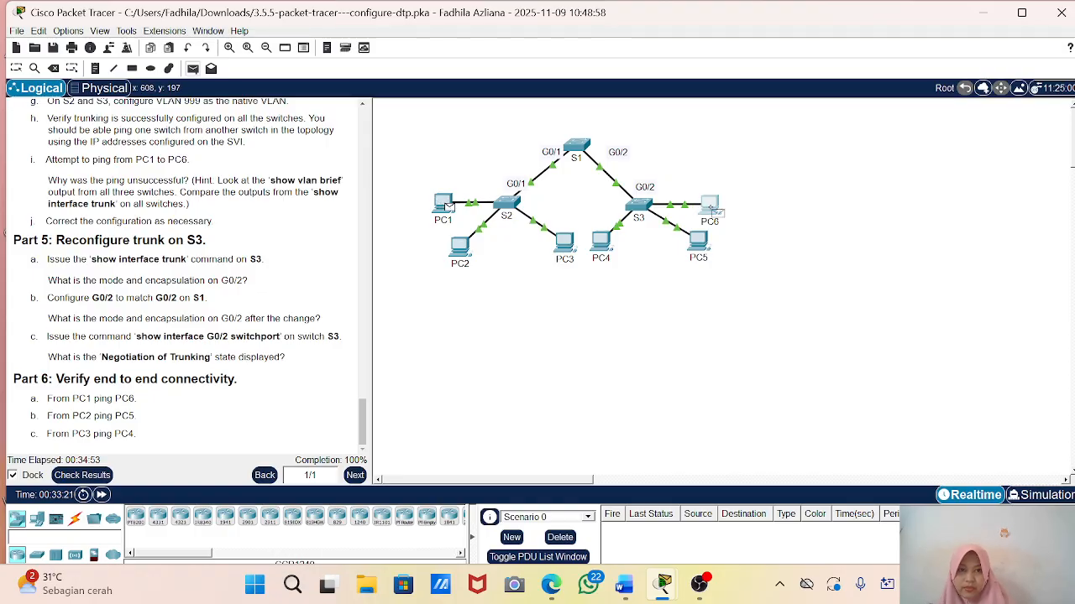
{"action": "left_click", "coordinate": [710, 206]}
Step: Send simple PDUs from PC2 to PC5 and from PC4 to PC3 to test end-to-end connectivity
{"action": "key", "text": "p"}
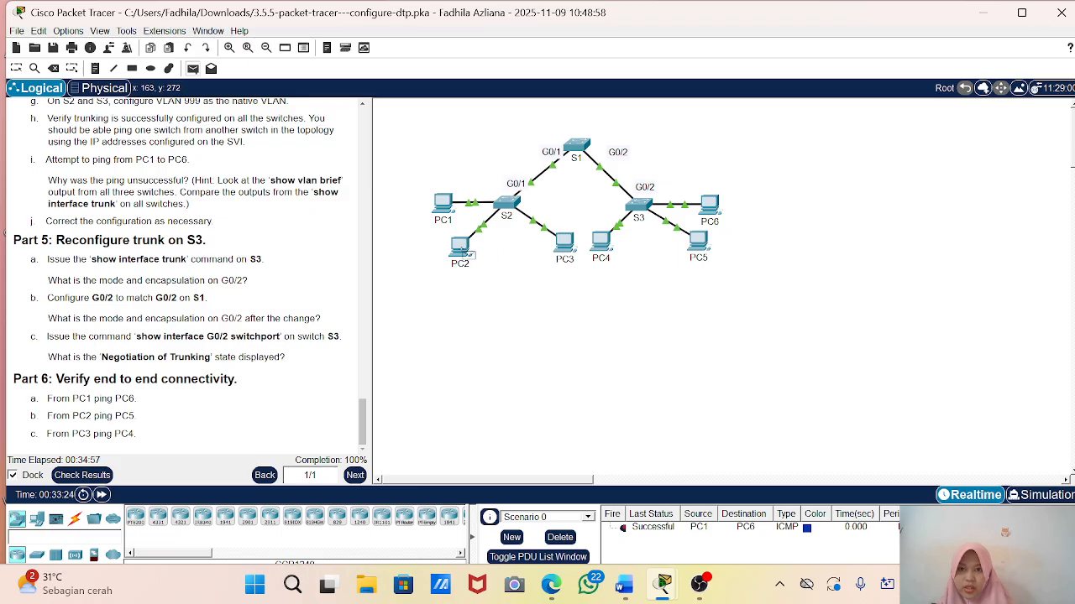
{"action": "left_click", "coordinate": [460, 248]}
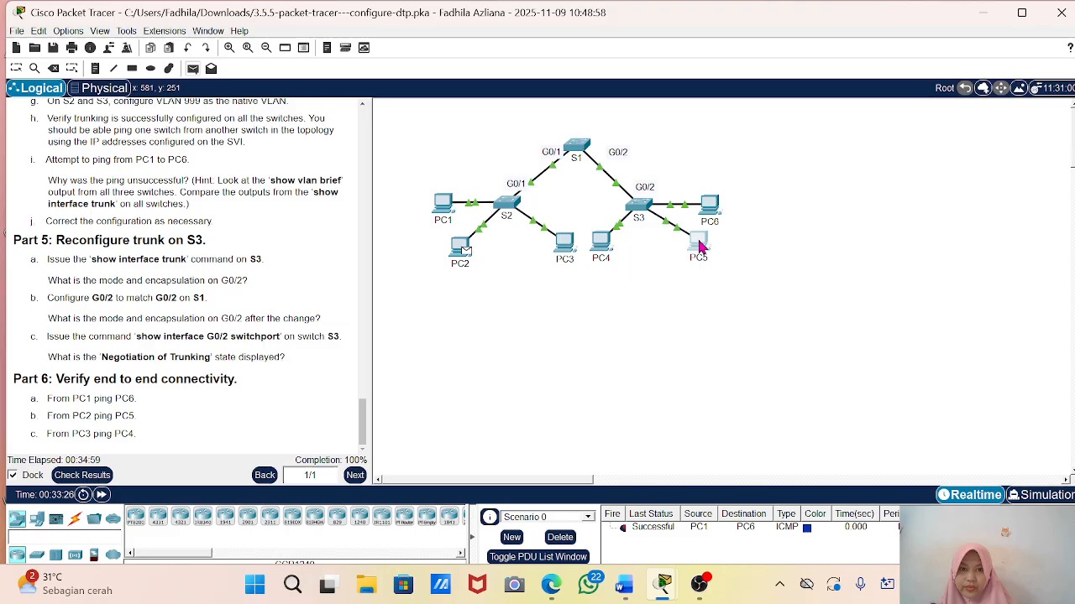
{"action": "left_click", "coordinate": [699, 244]}
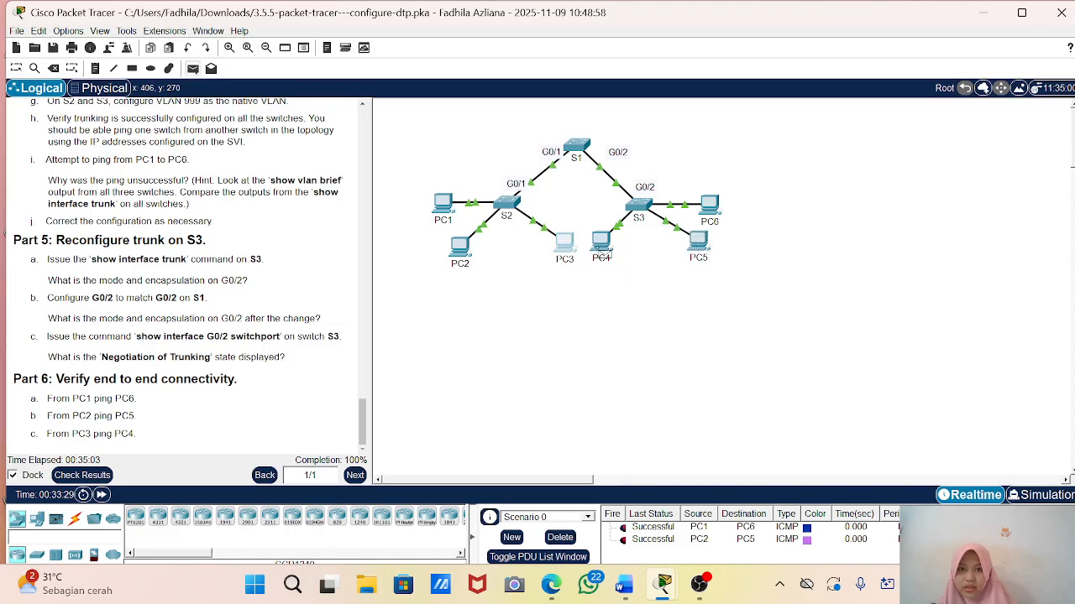
{"action": "left_click", "coordinate": [601, 241]}
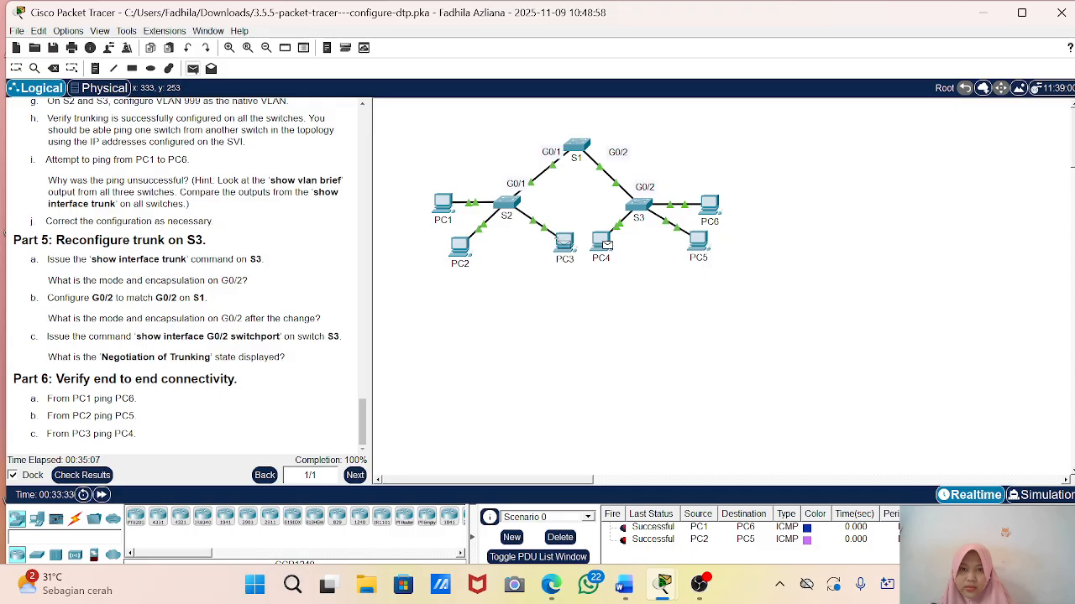
{"action": "left_click", "coordinate": [566, 245]}
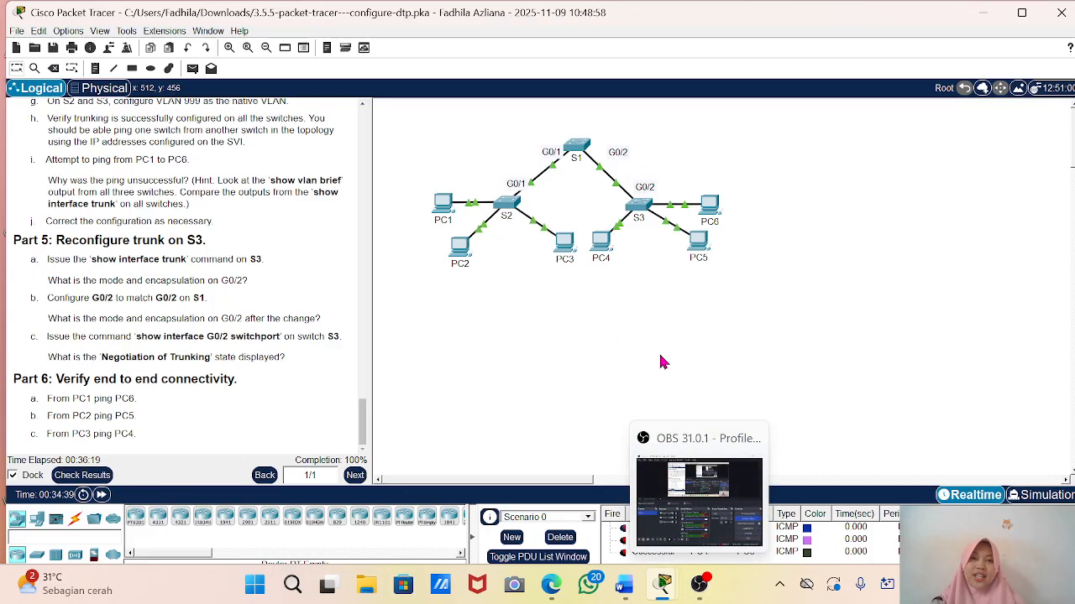
{"action": "left_click", "coordinate": [699, 592]}
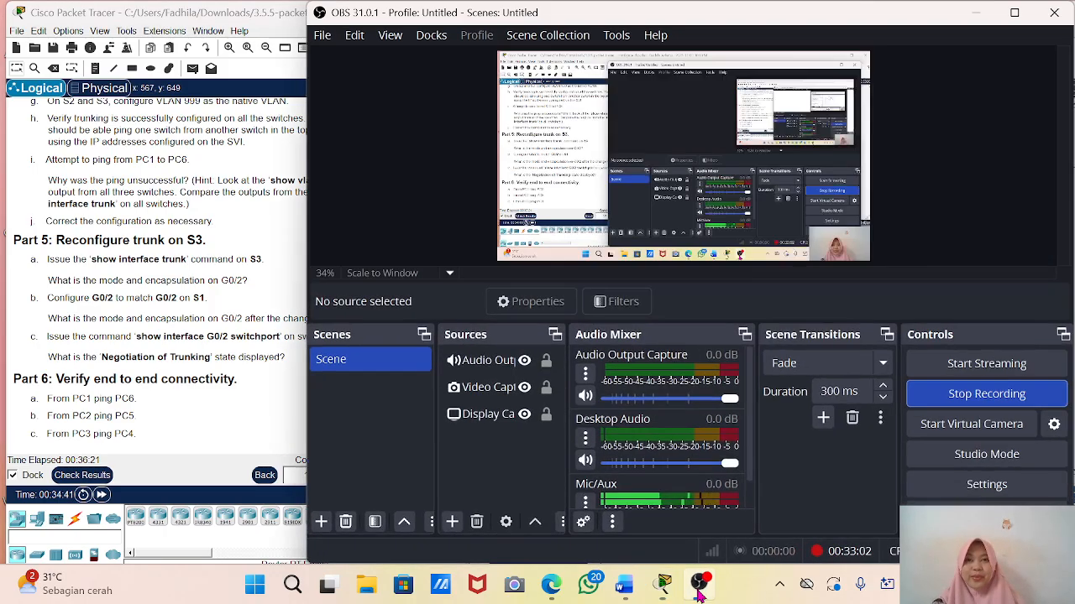